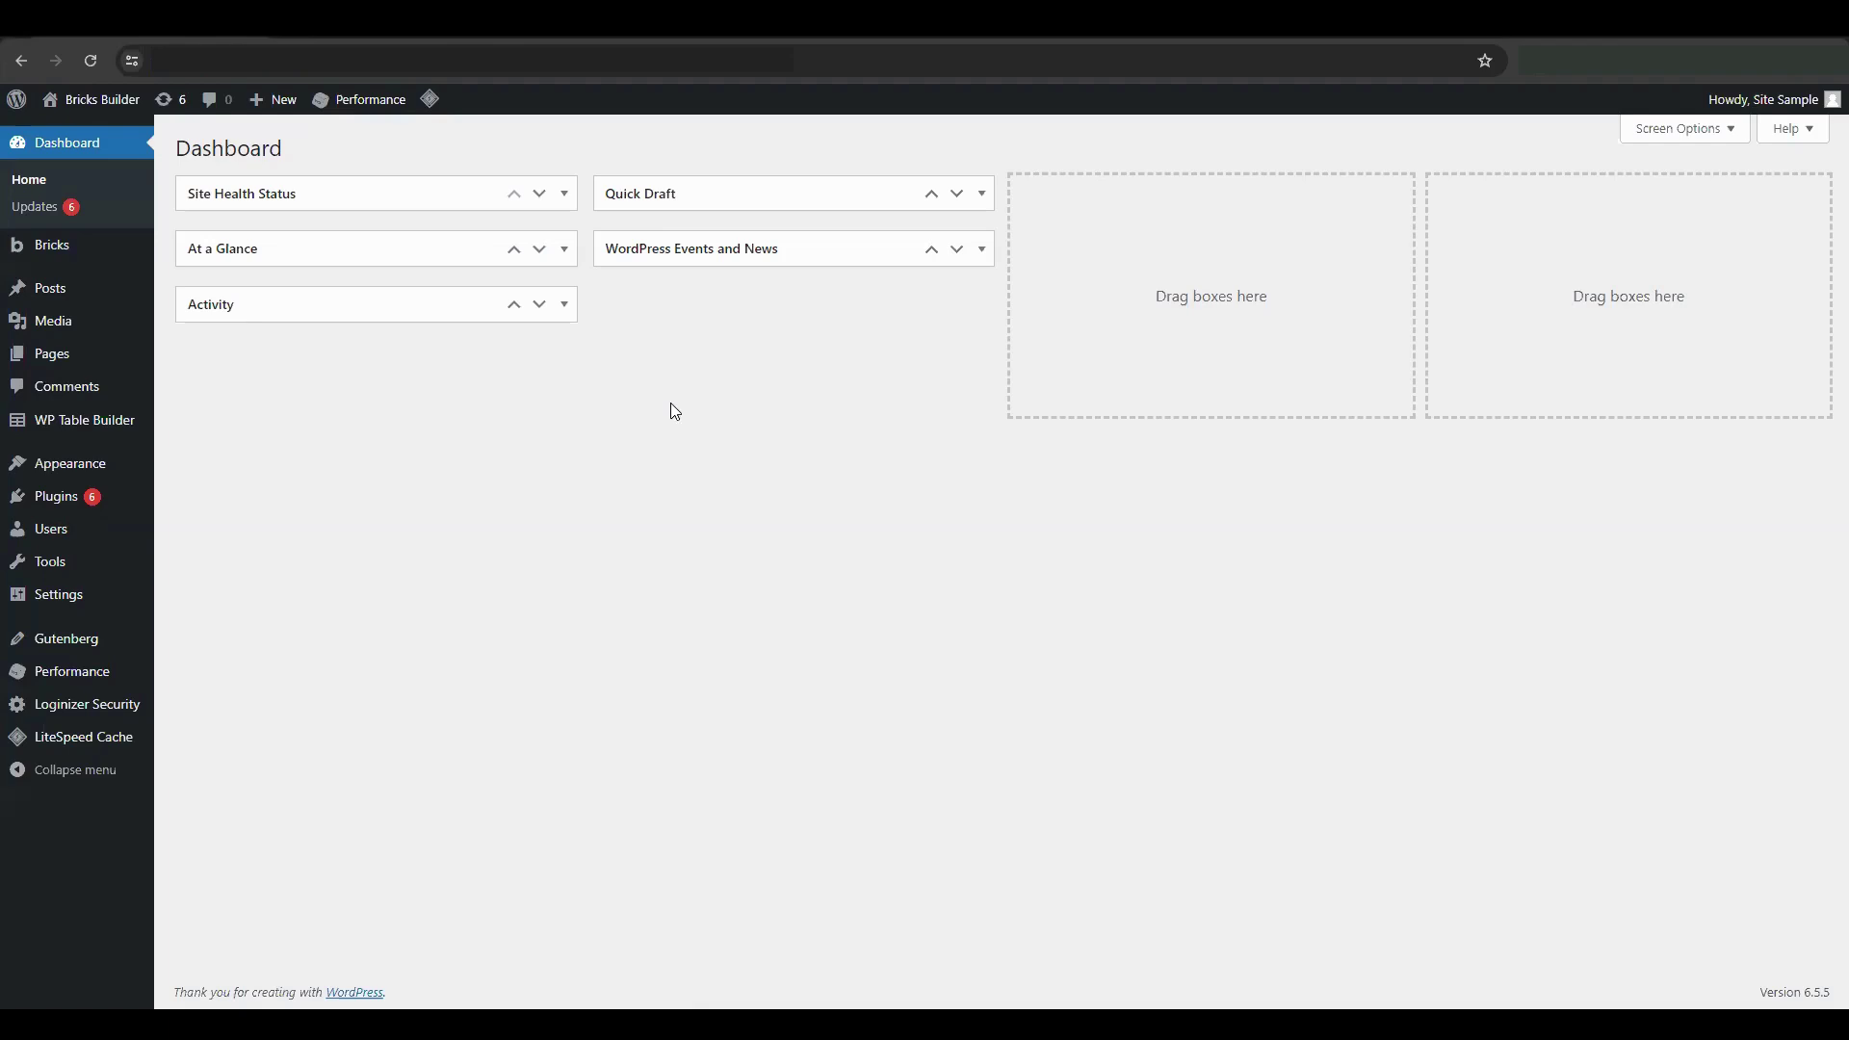
- Zoom the WordPress dashboard in to about 110%
{"action": "key", "text": "ctrl+plus"}
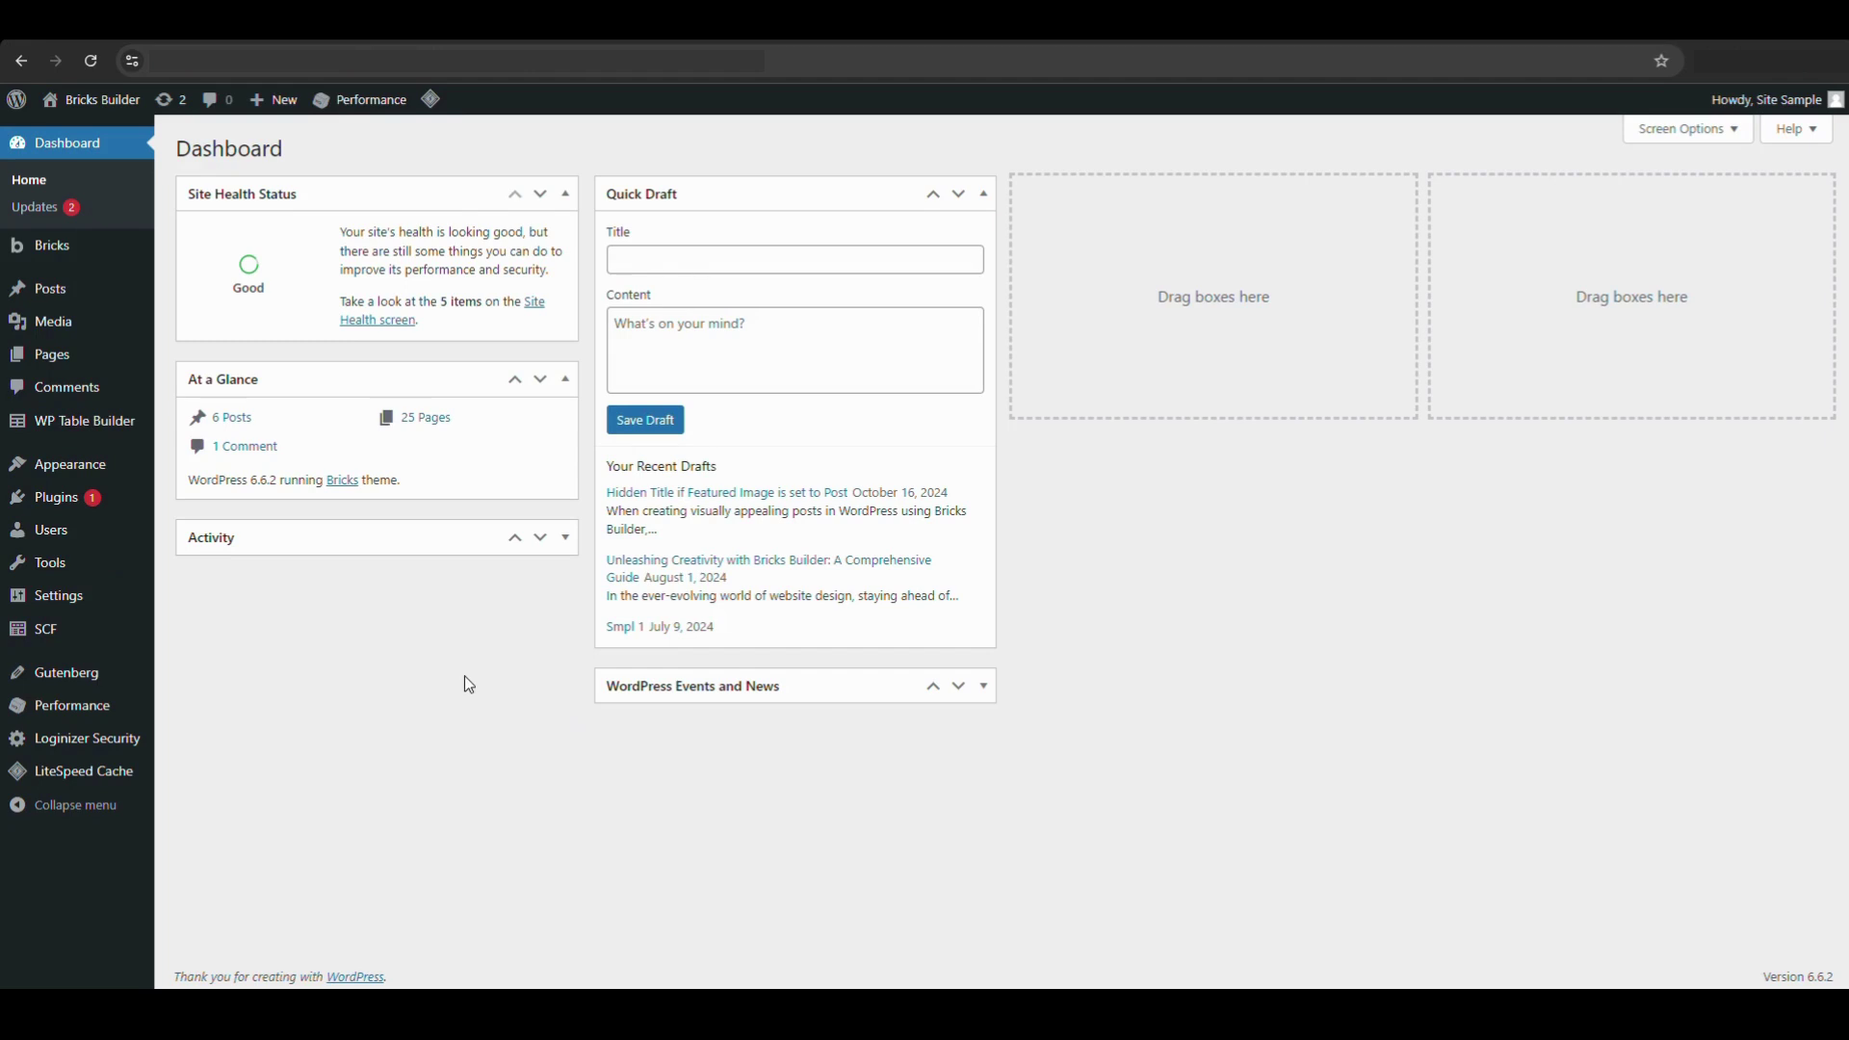
- Confirm query sort/filter/live search is enabled in Bricks Settings, then go to All Pages
{"action": "mouse_move", "coordinate": [62, 256]}
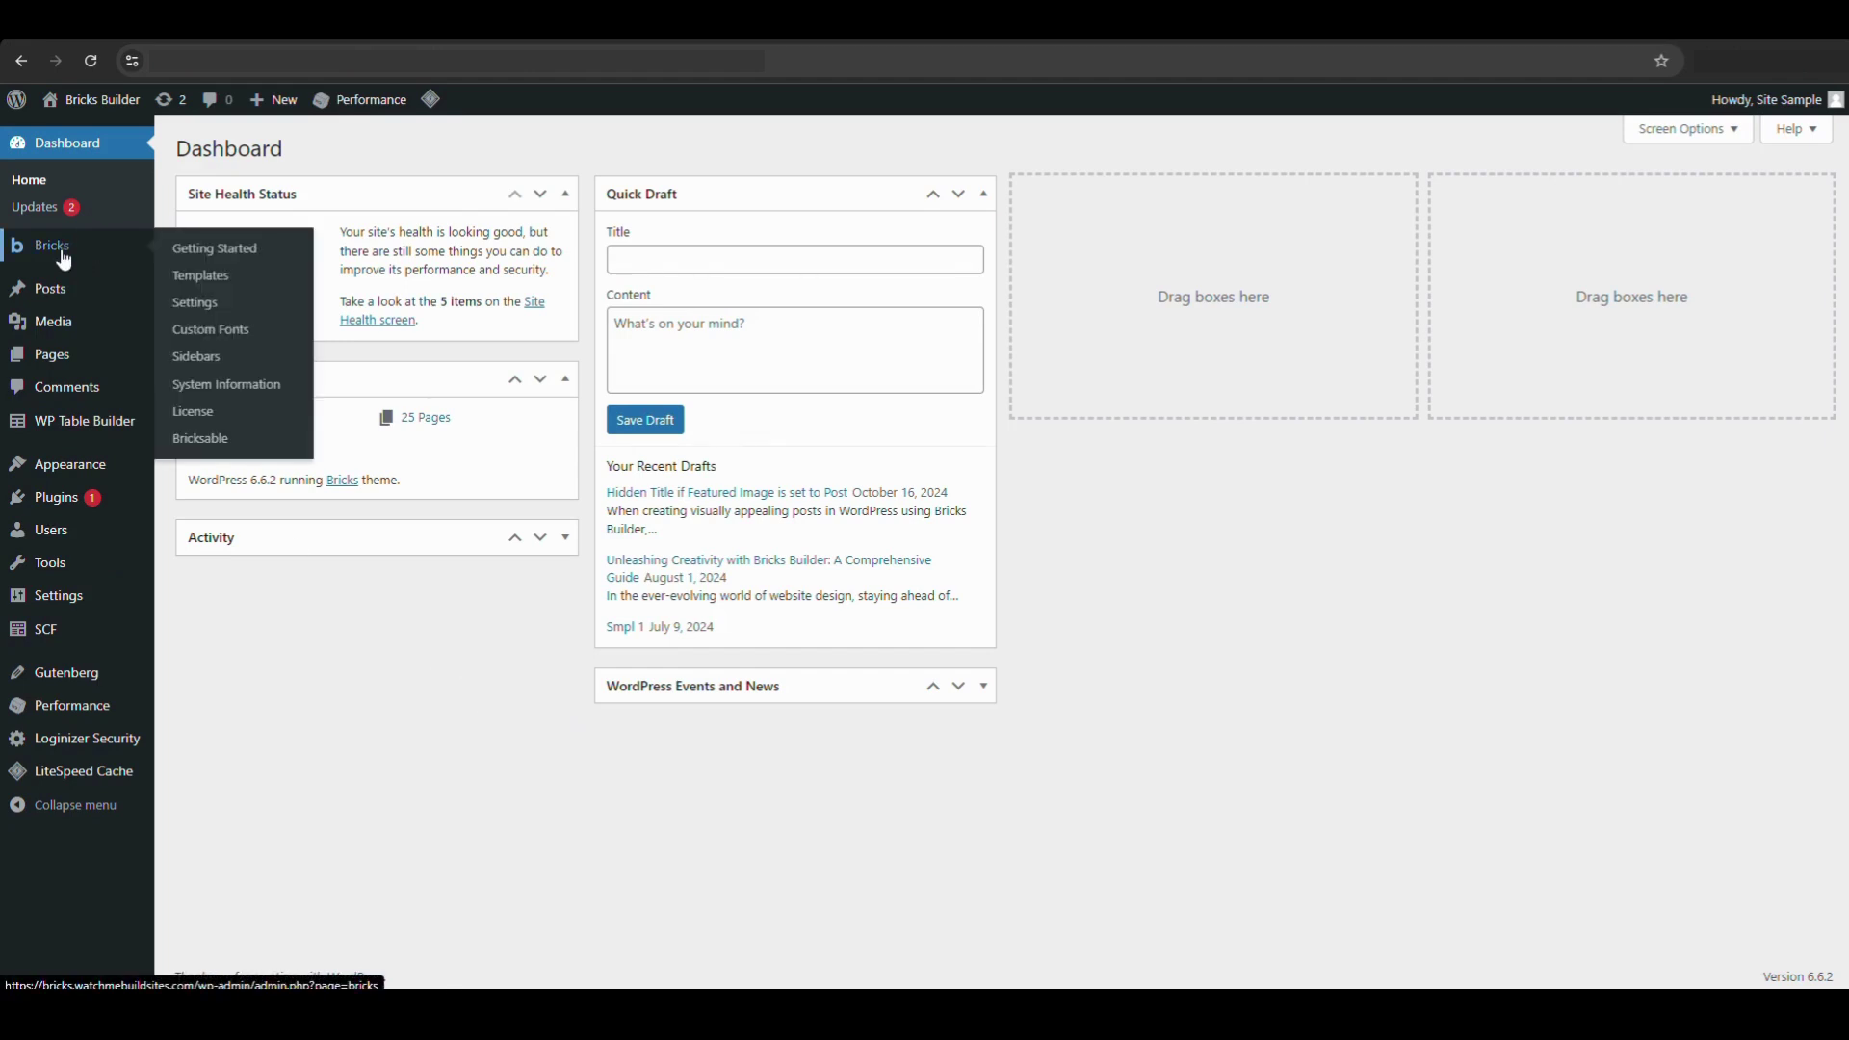
{"action": "left_click", "coordinate": [196, 306]}
{"action": "scroll", "coordinate": [863, 338], "scroll_direction": "down", "scroll_amount": 7}
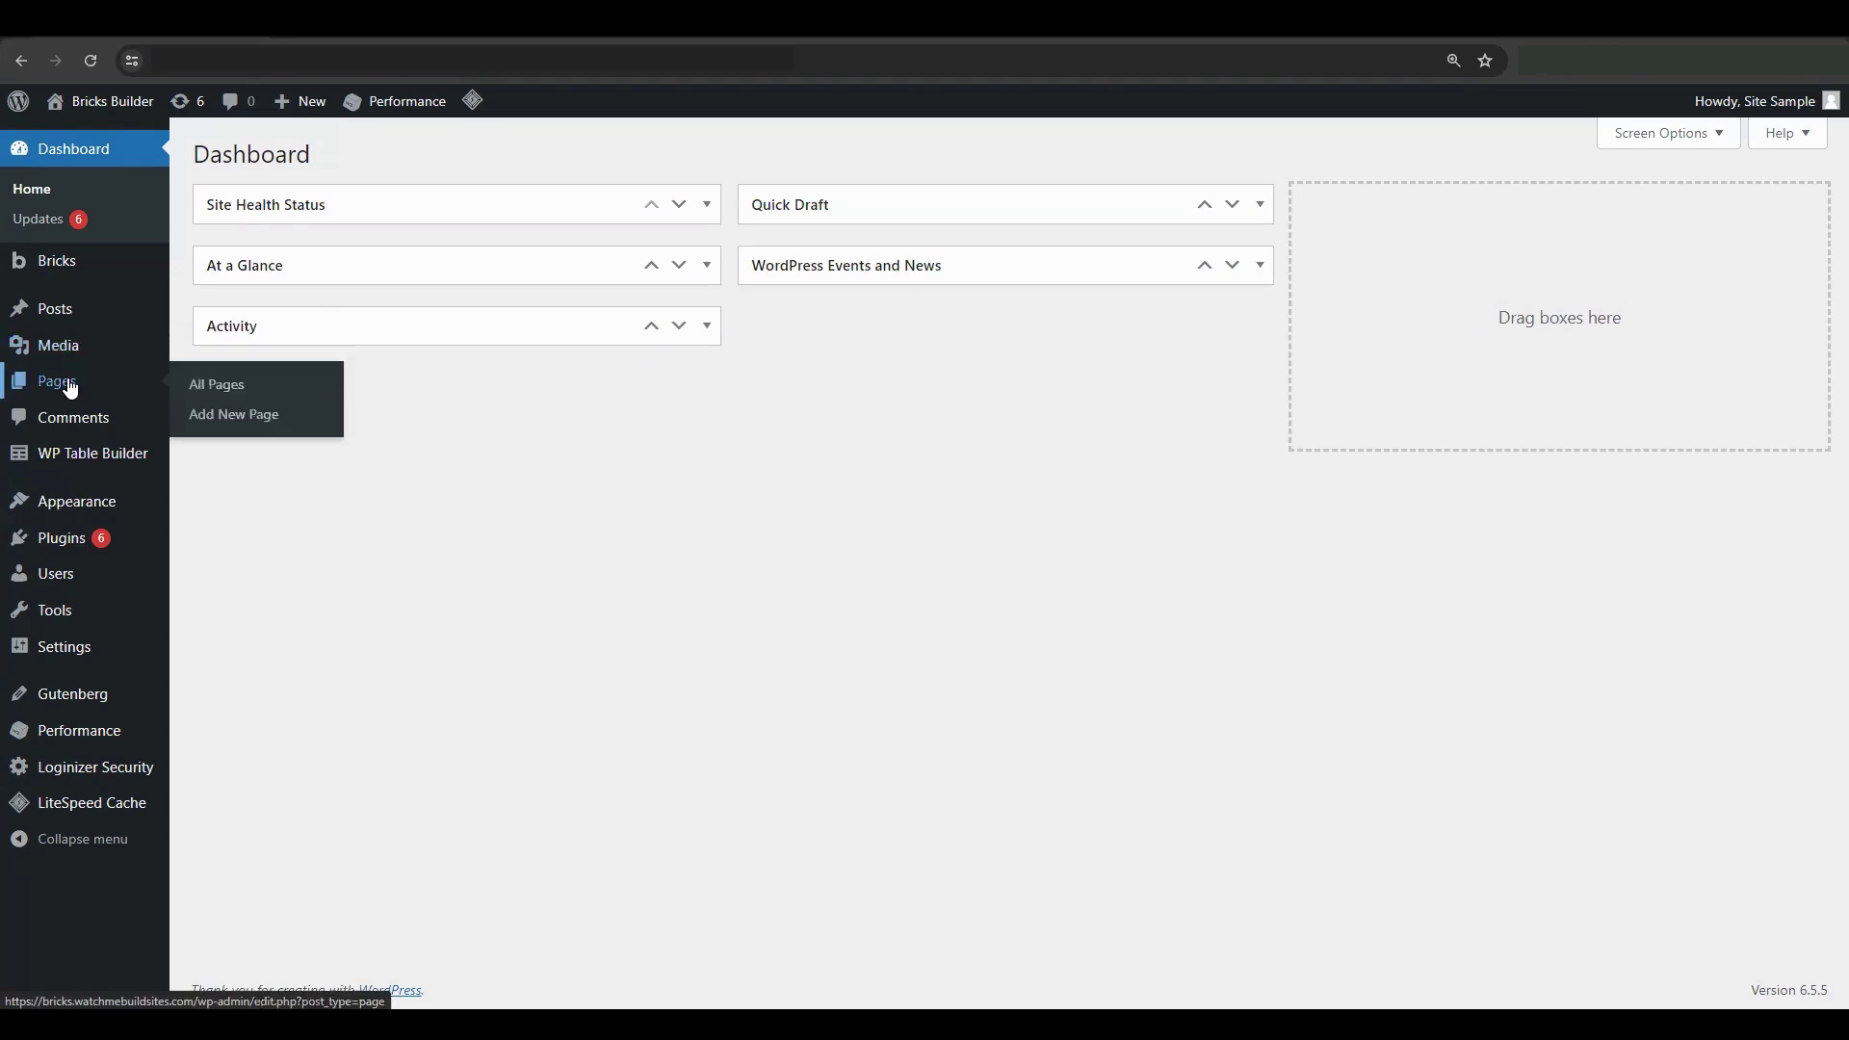
{"action": "left_click", "coordinate": [70, 389]}
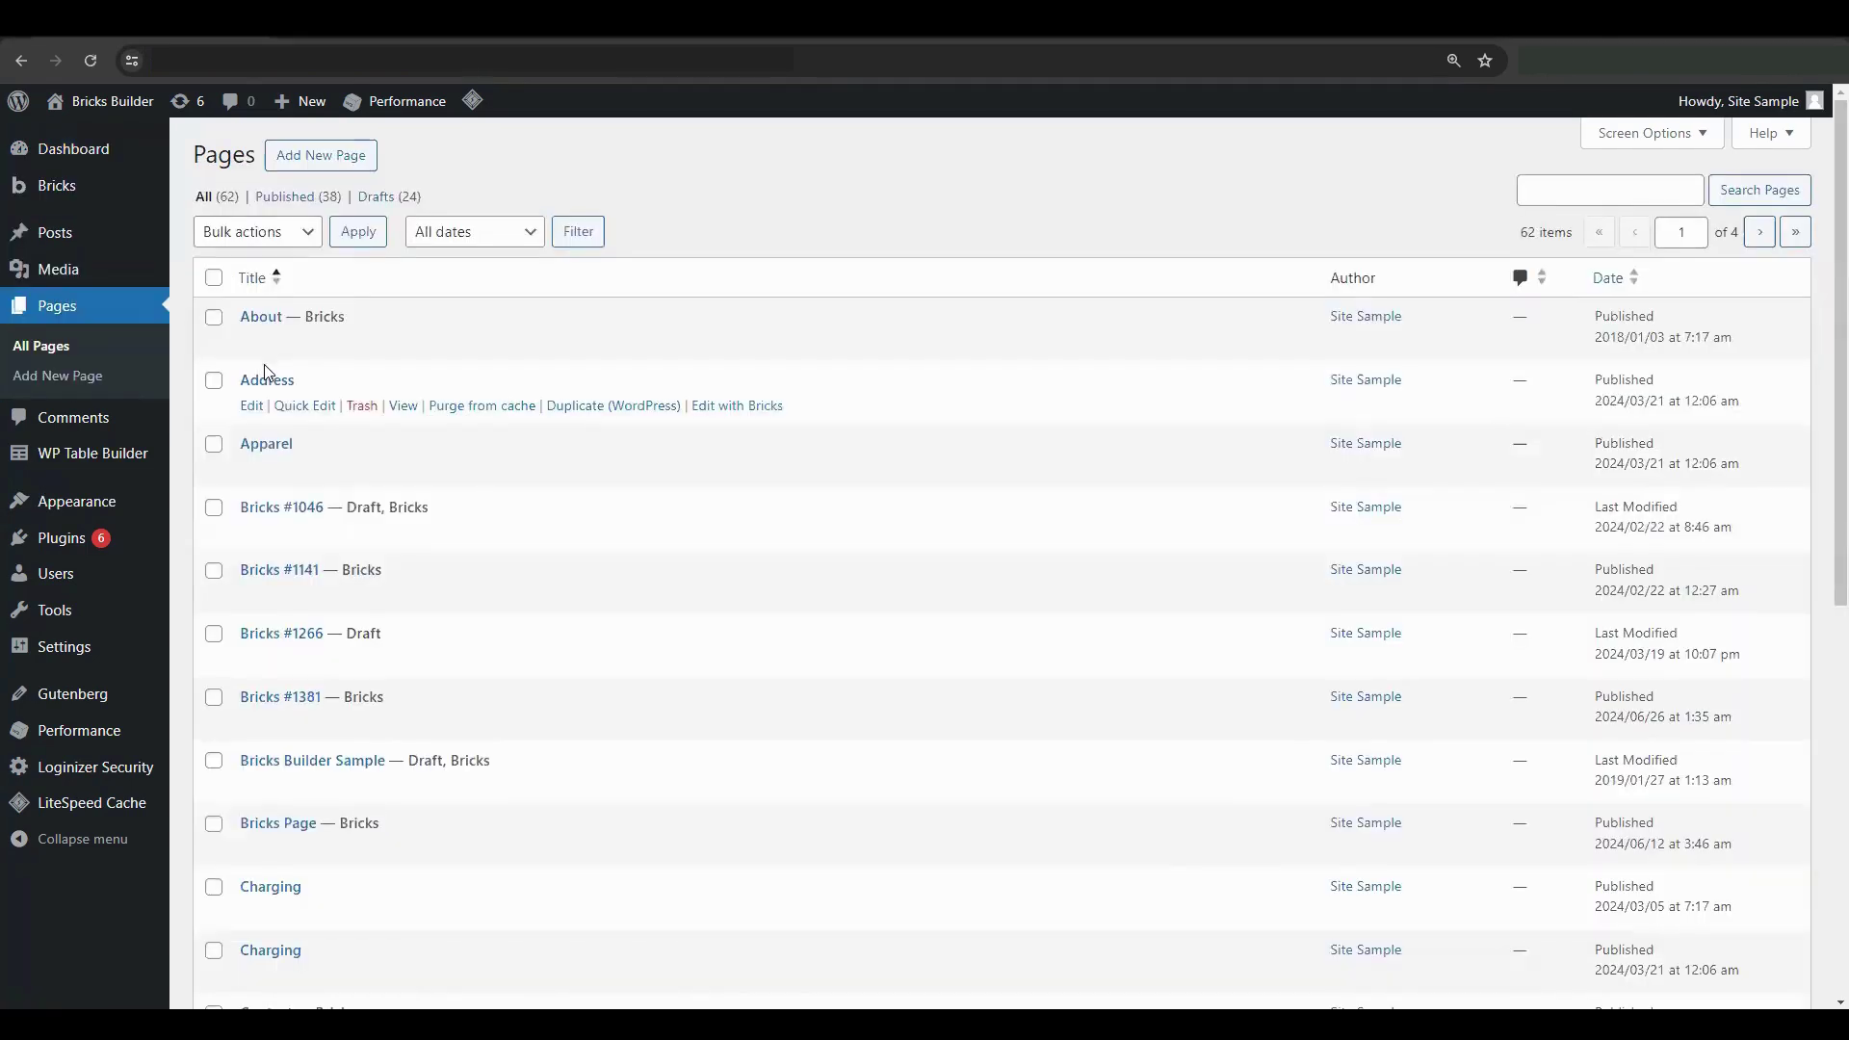
- Create and publish a page titled 'Sample Page x' and edit it with Bricks
{"action": "left_click", "coordinate": [334, 161]}
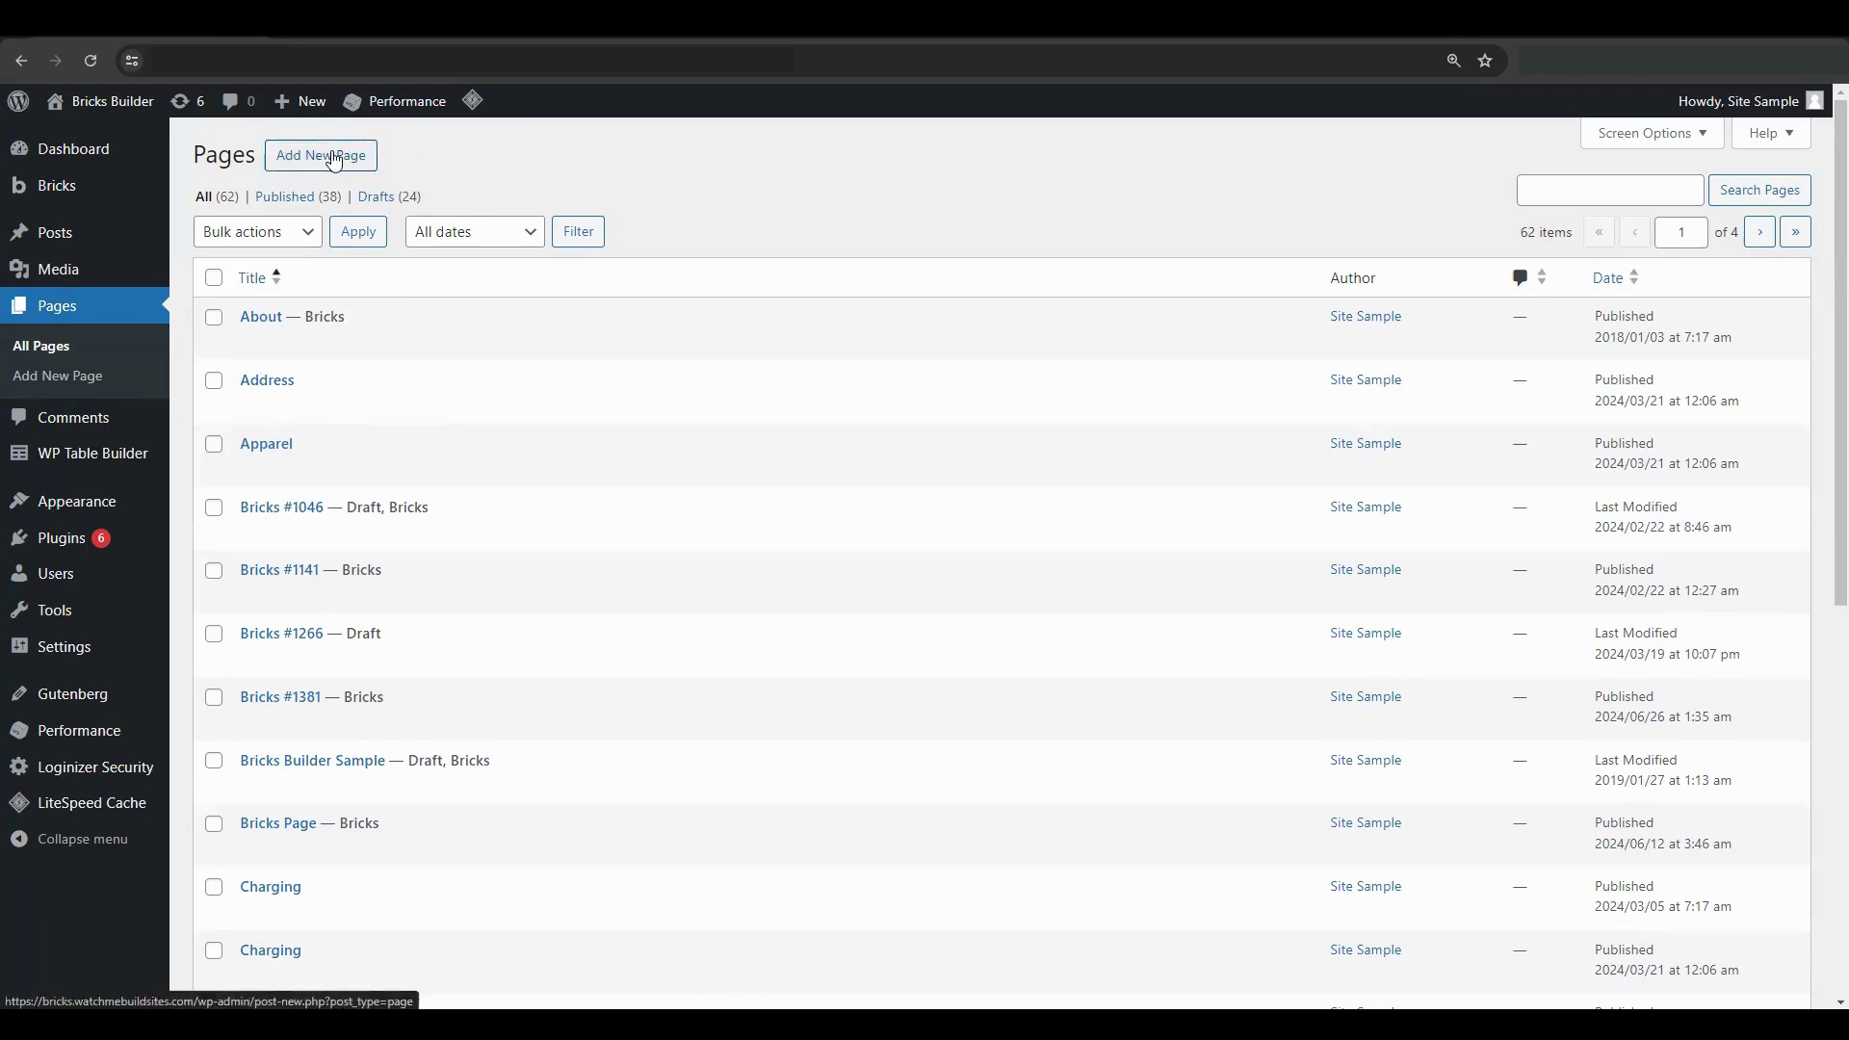
{"action": "type", "text": "Sample Pa"}
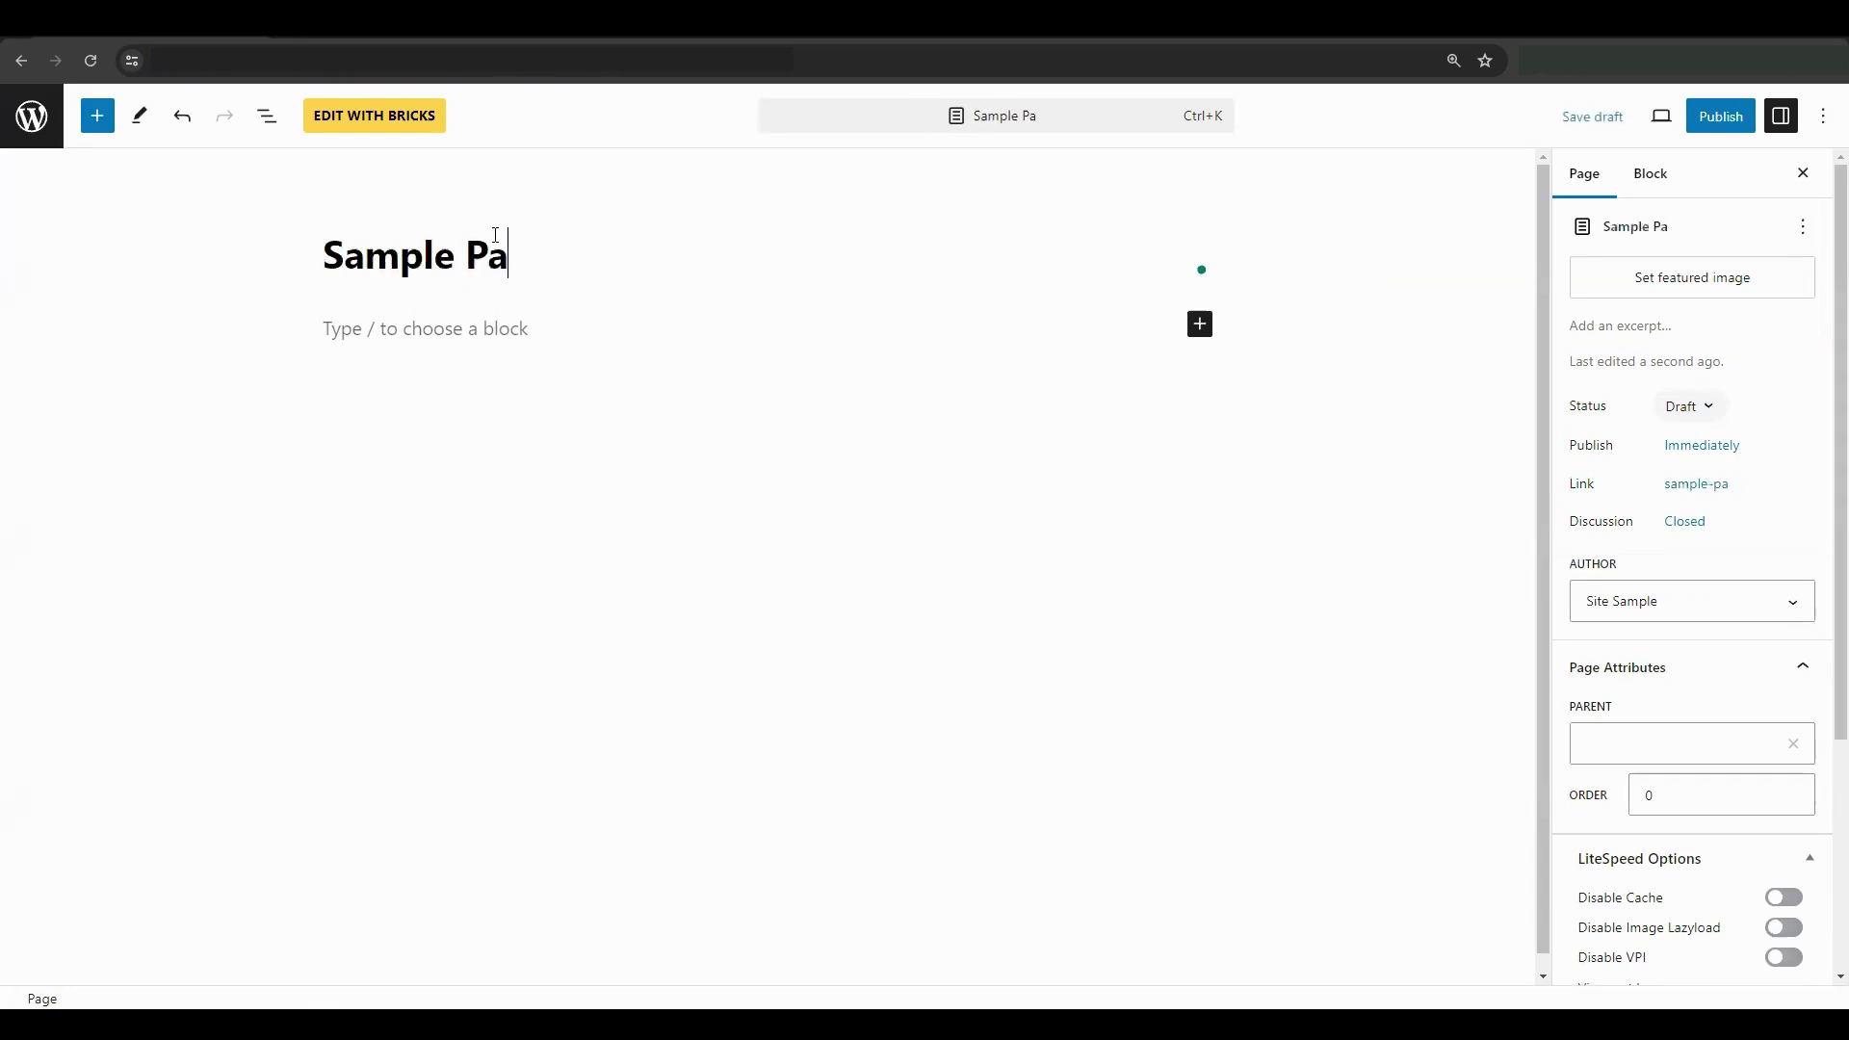
{"action": "type", "text": "ge x"}
{"action": "left_click", "coordinate": [1720, 115]}
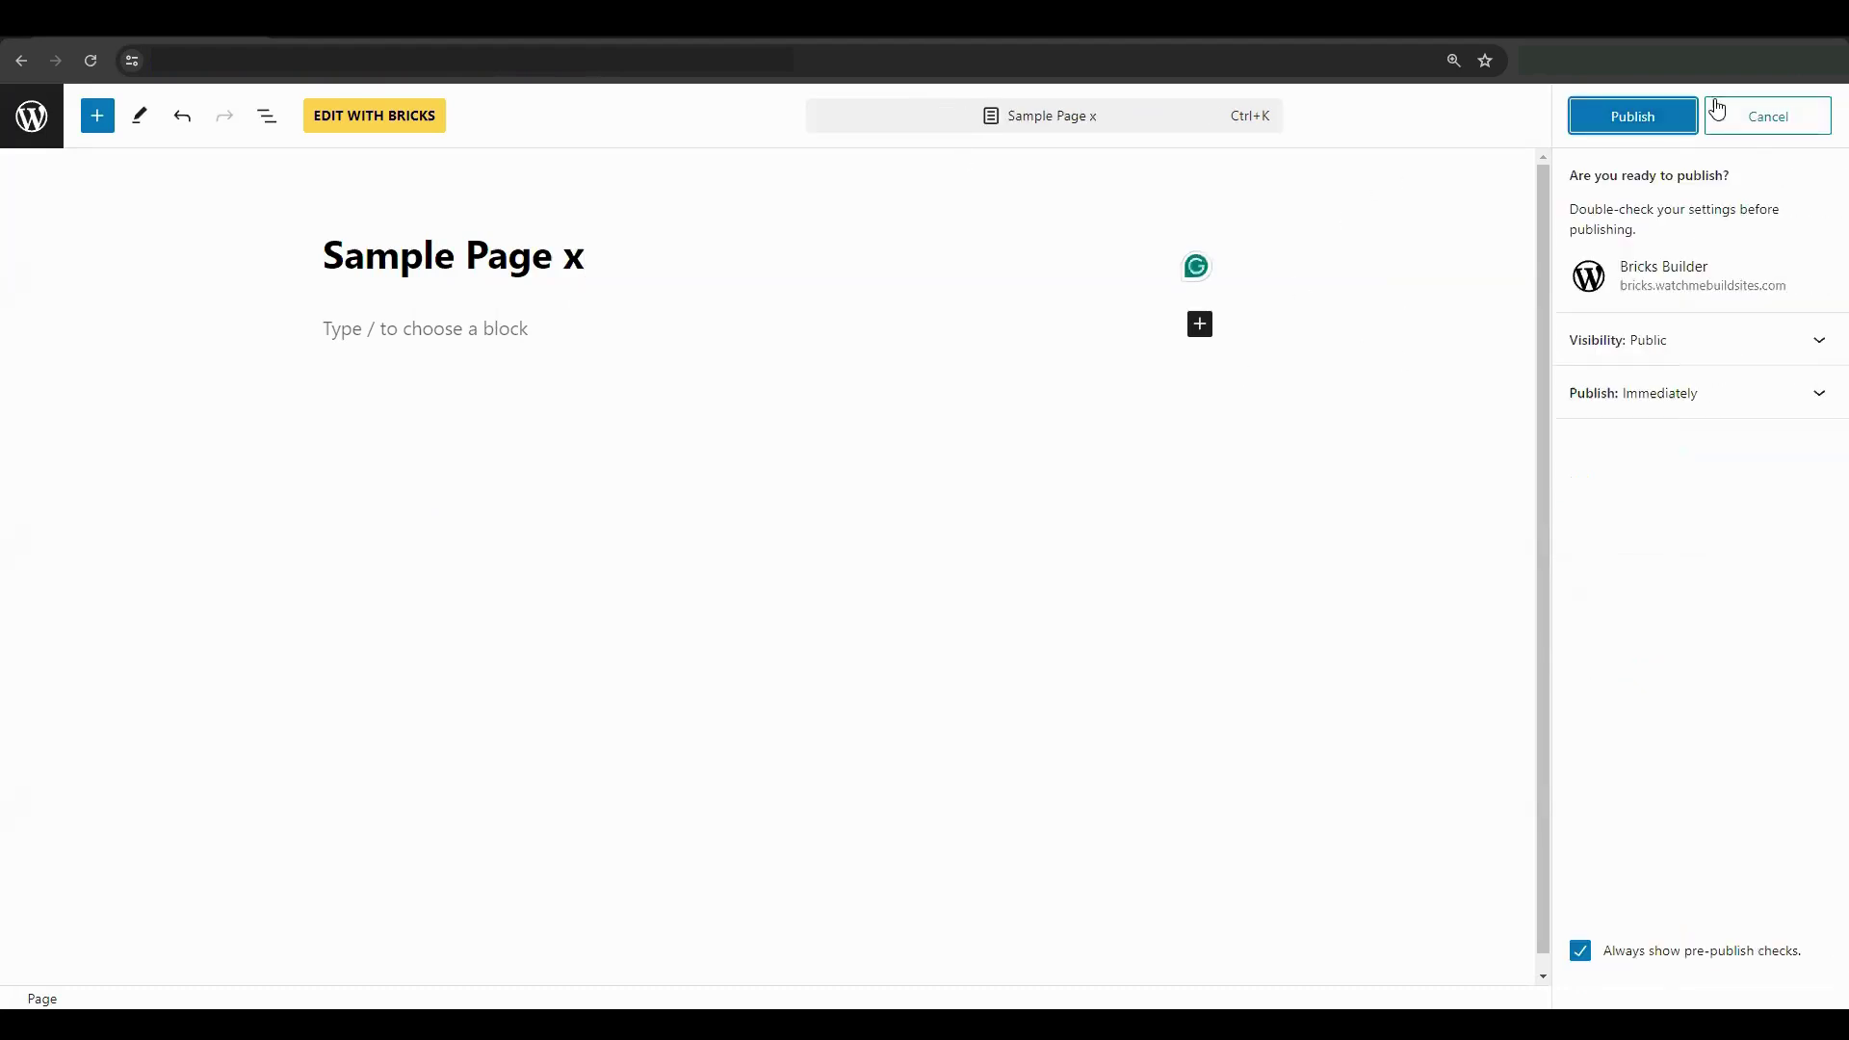
{"action": "left_click", "coordinate": [1678, 113]}
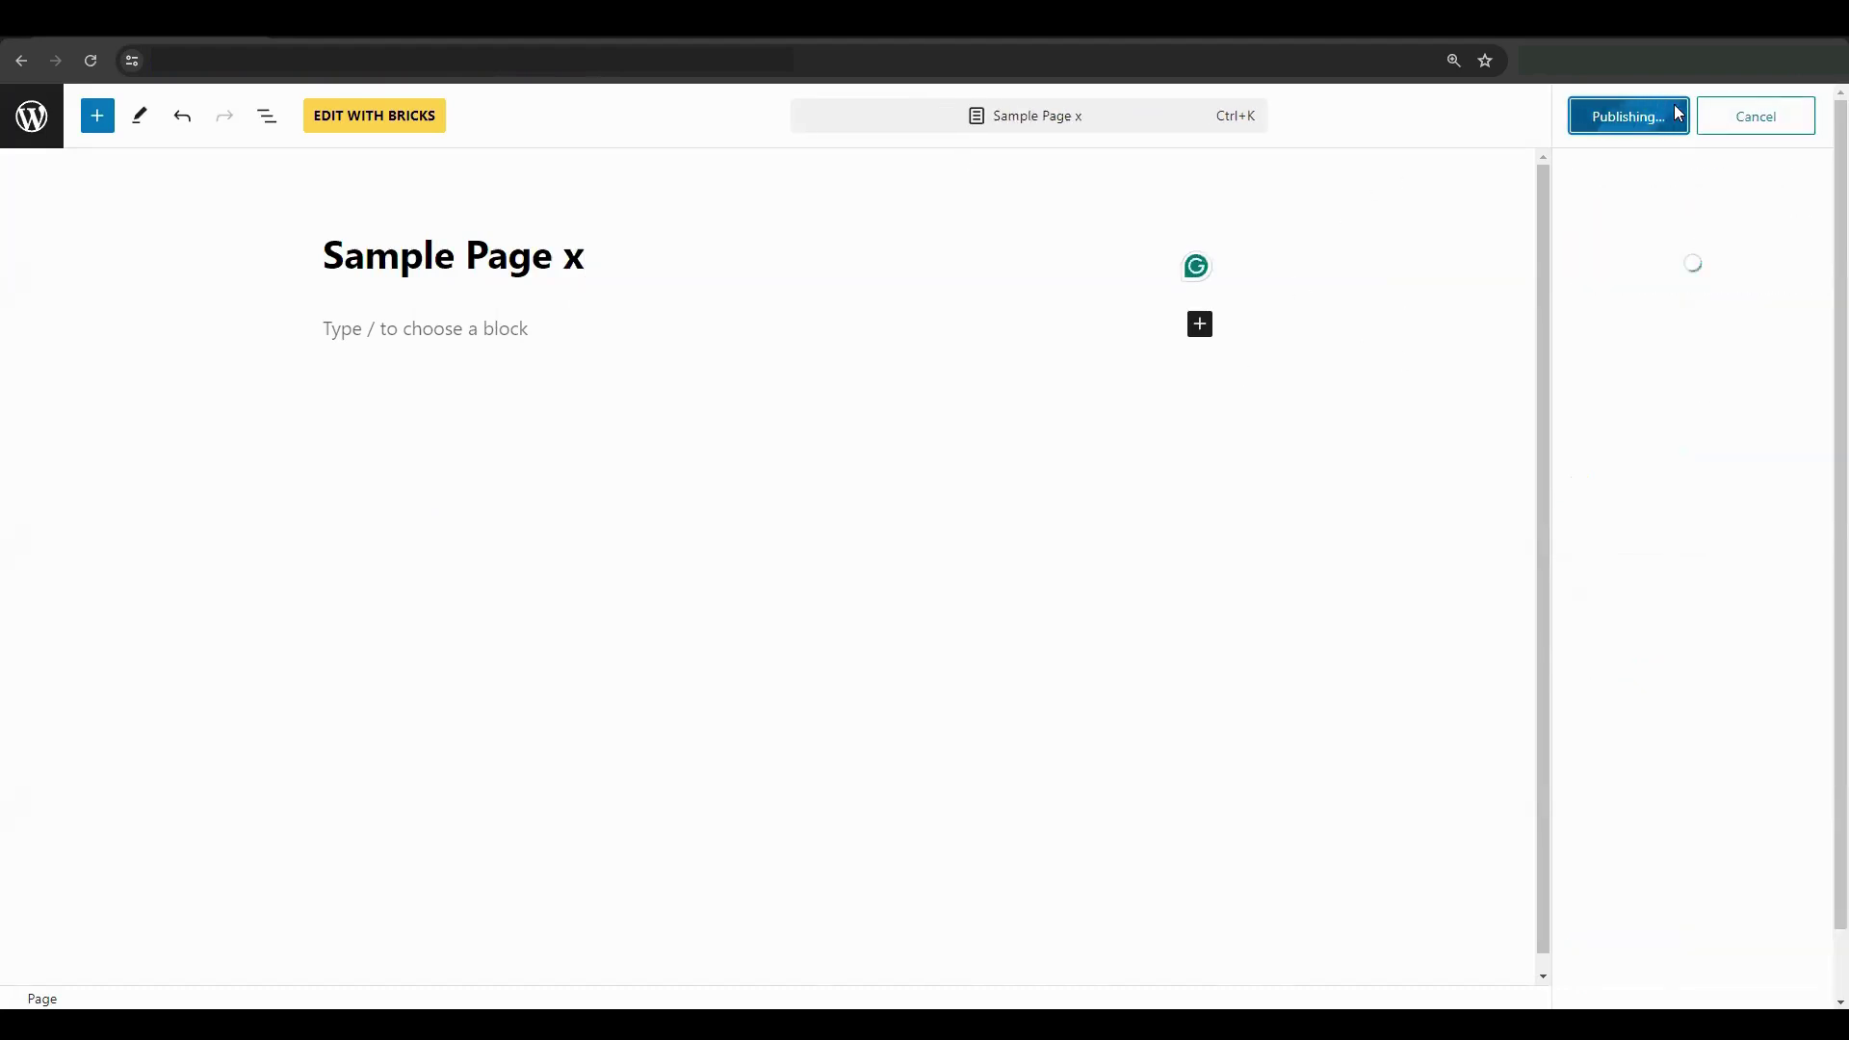
{"action": "left_click", "coordinate": [395, 118]}
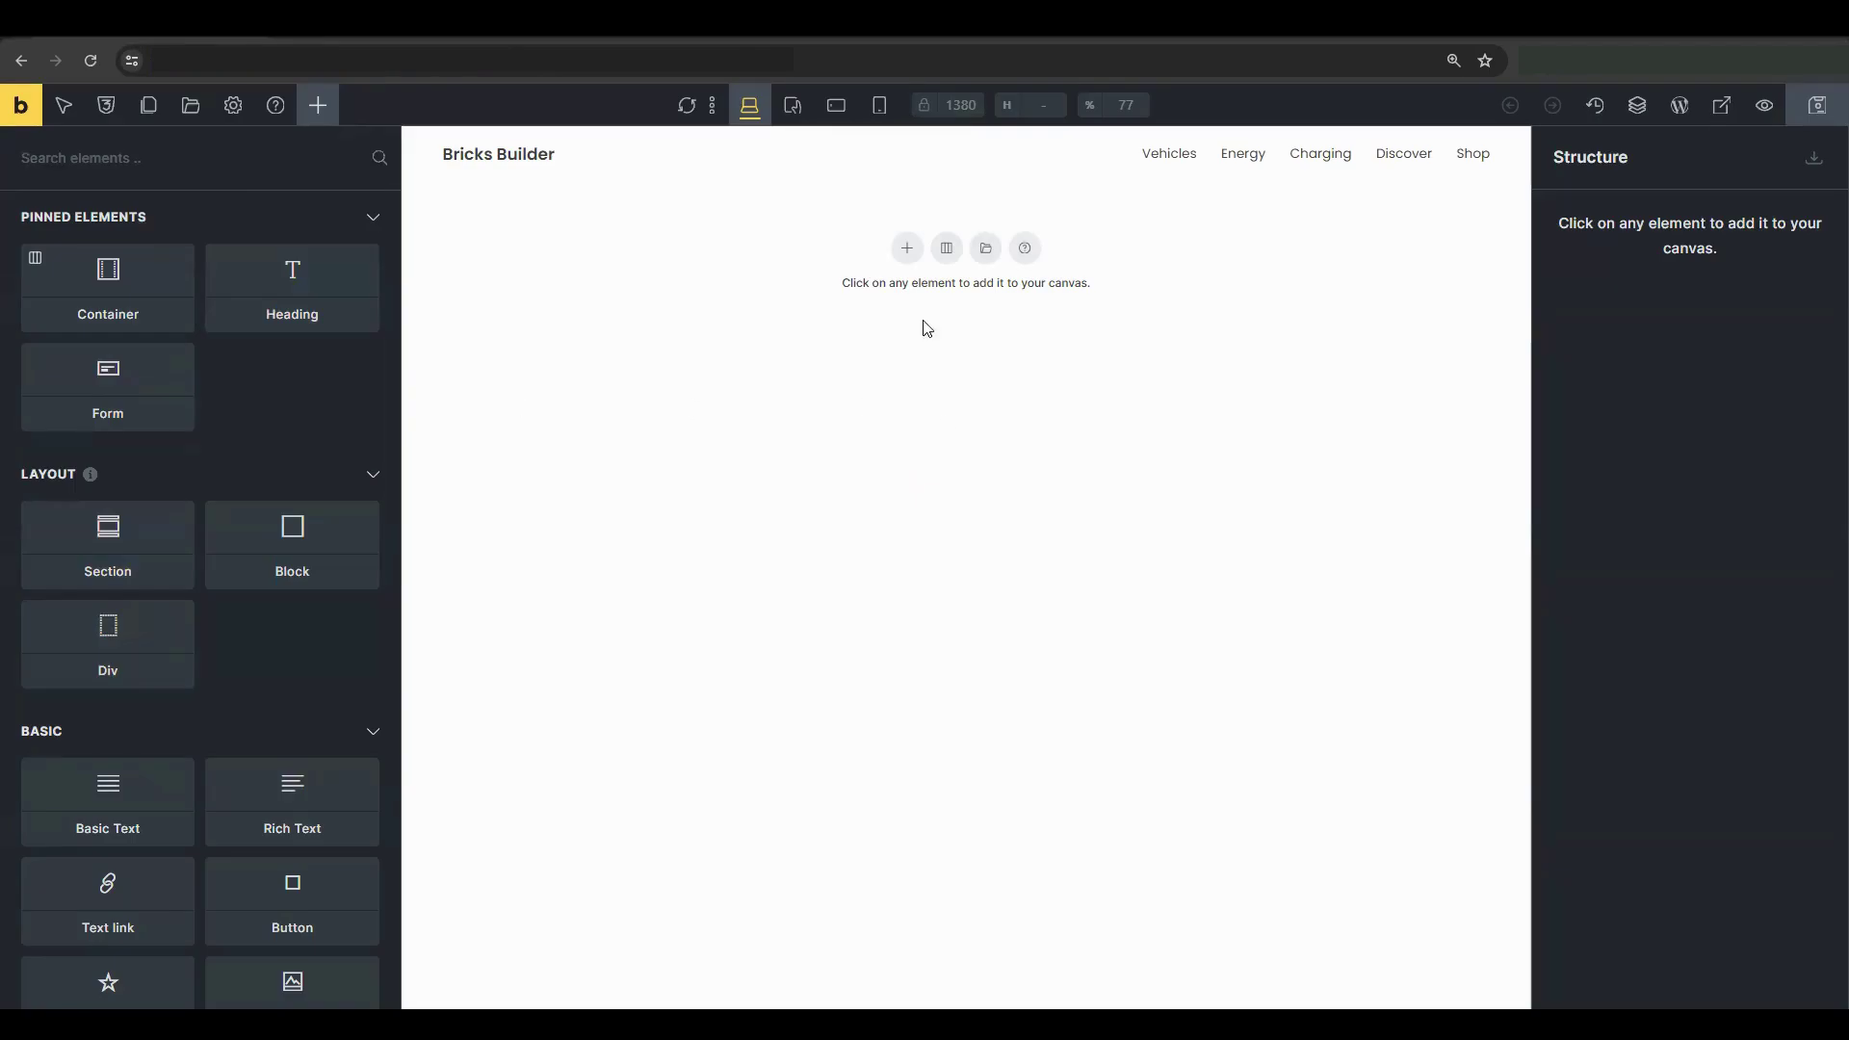
- Add a Section to the canvas and enable Query loop on its Container
{"action": "left_click", "coordinate": [907, 248]}
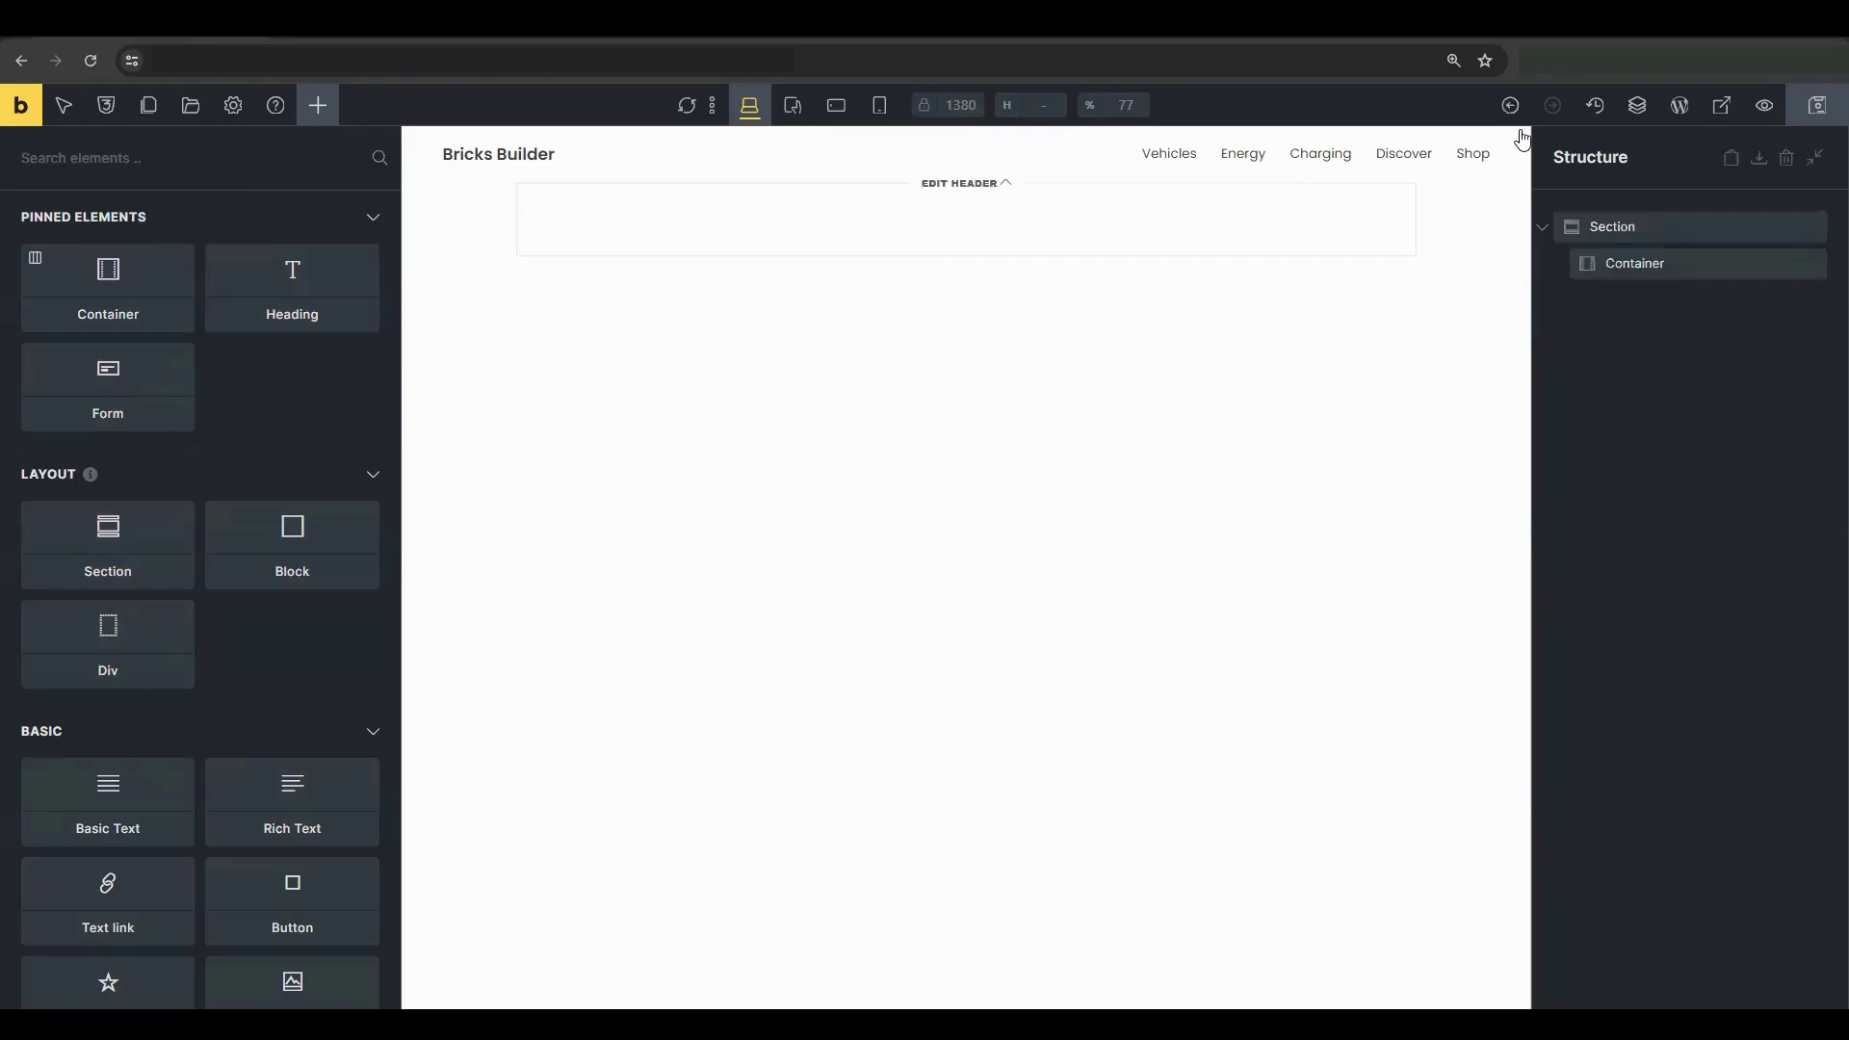
{"action": "left_click", "coordinate": [1608, 268]}
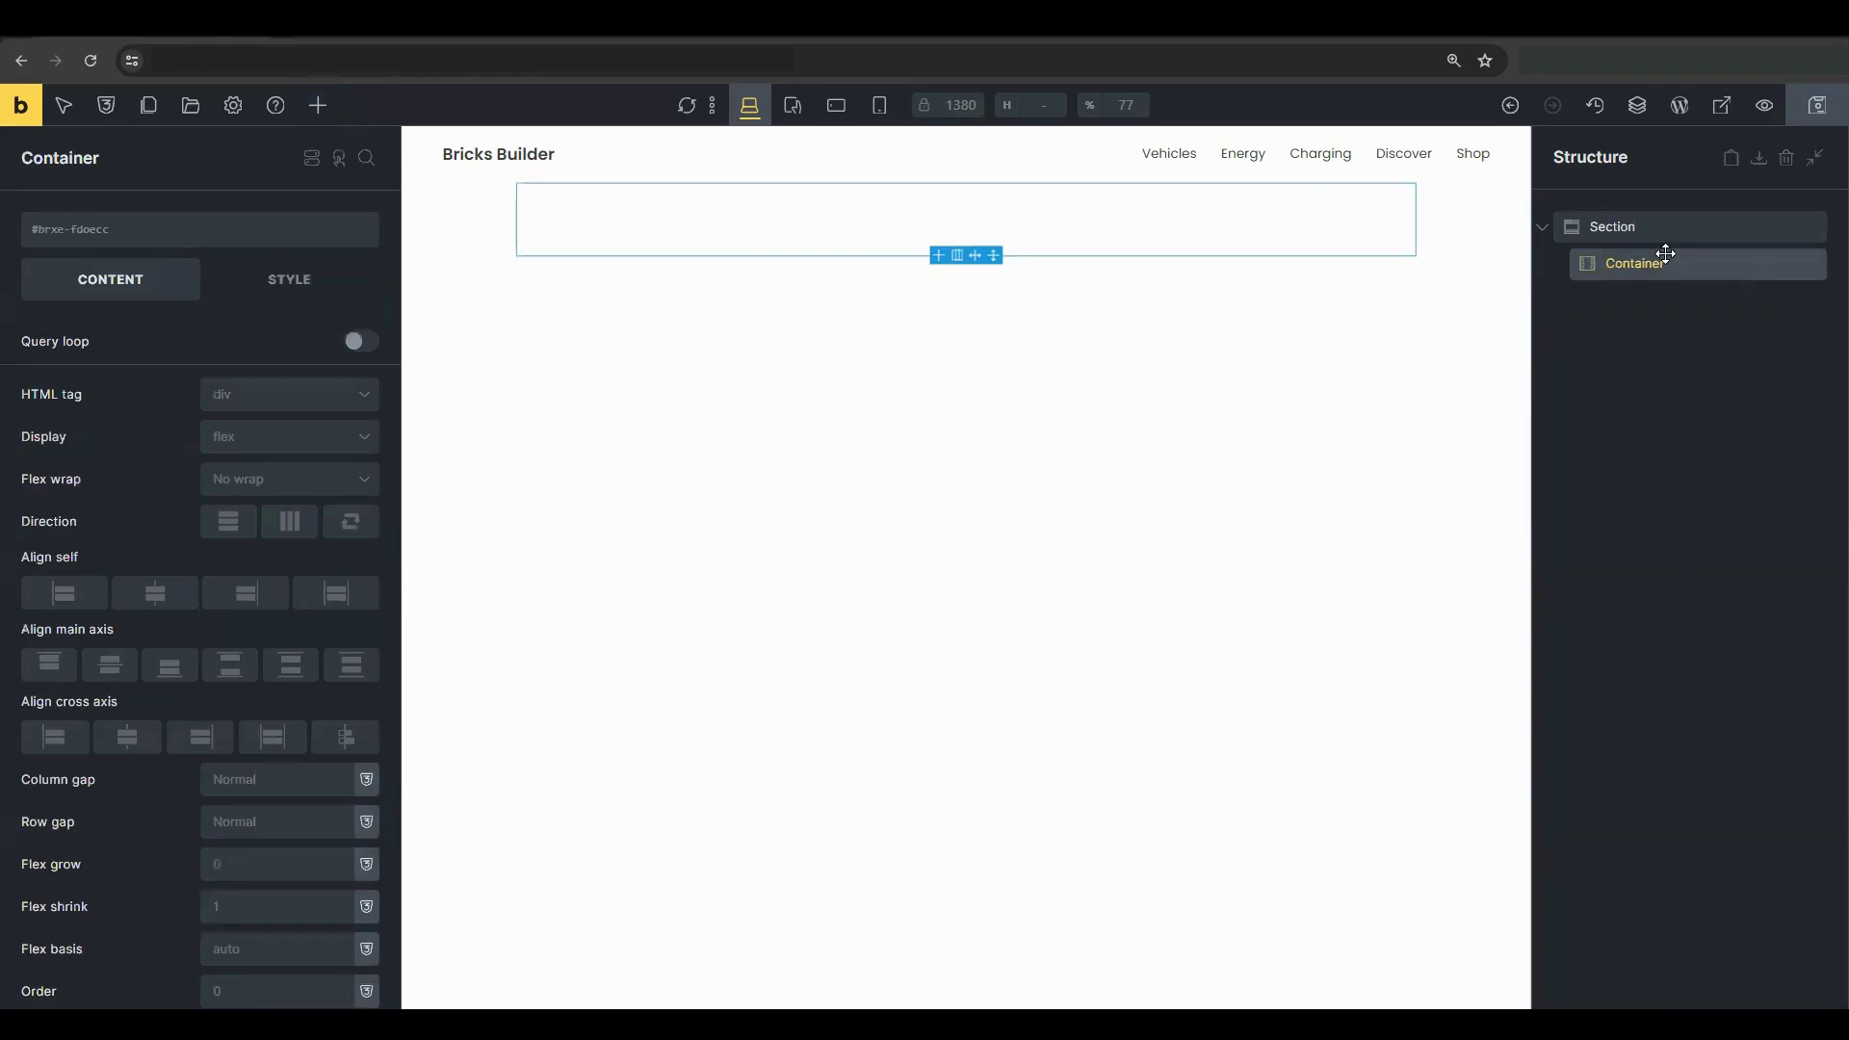
{"action": "left_click", "coordinate": [354, 341]}
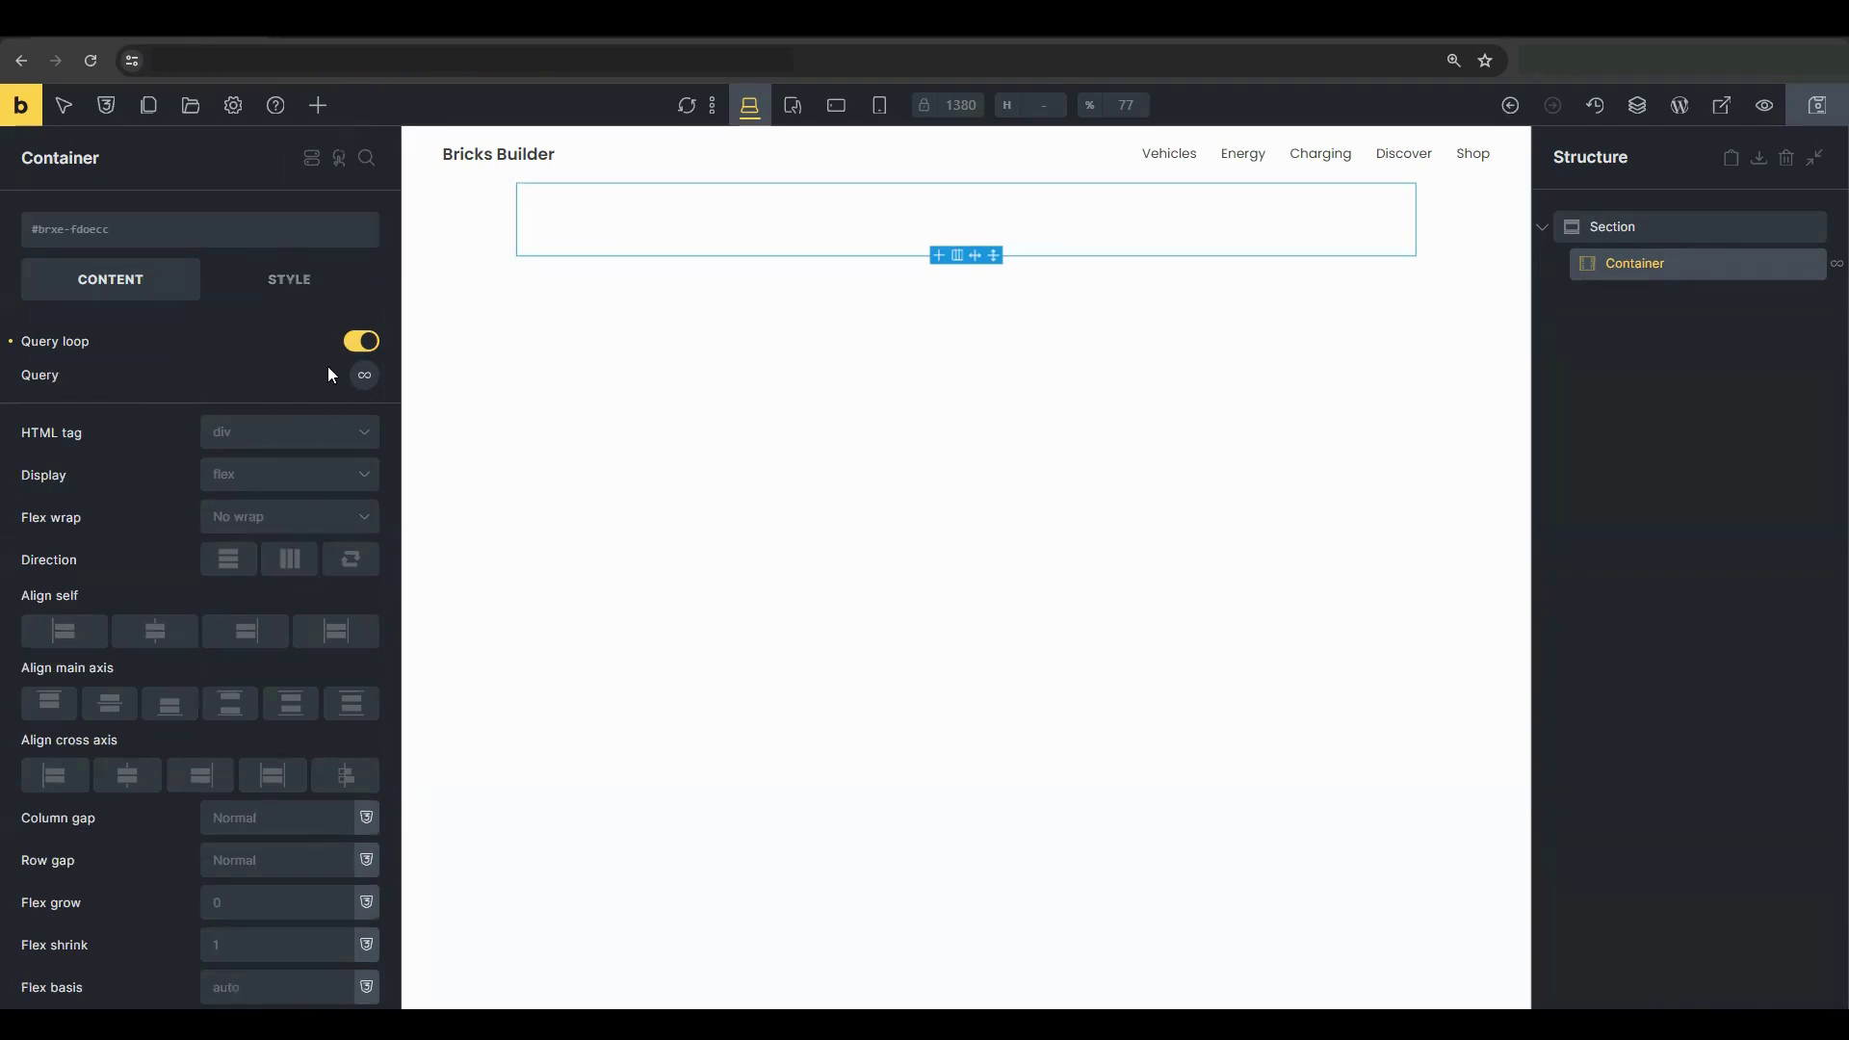
- Set the Container's query loop to 3 posts per page
{"action": "left_click", "coordinate": [363, 377]}
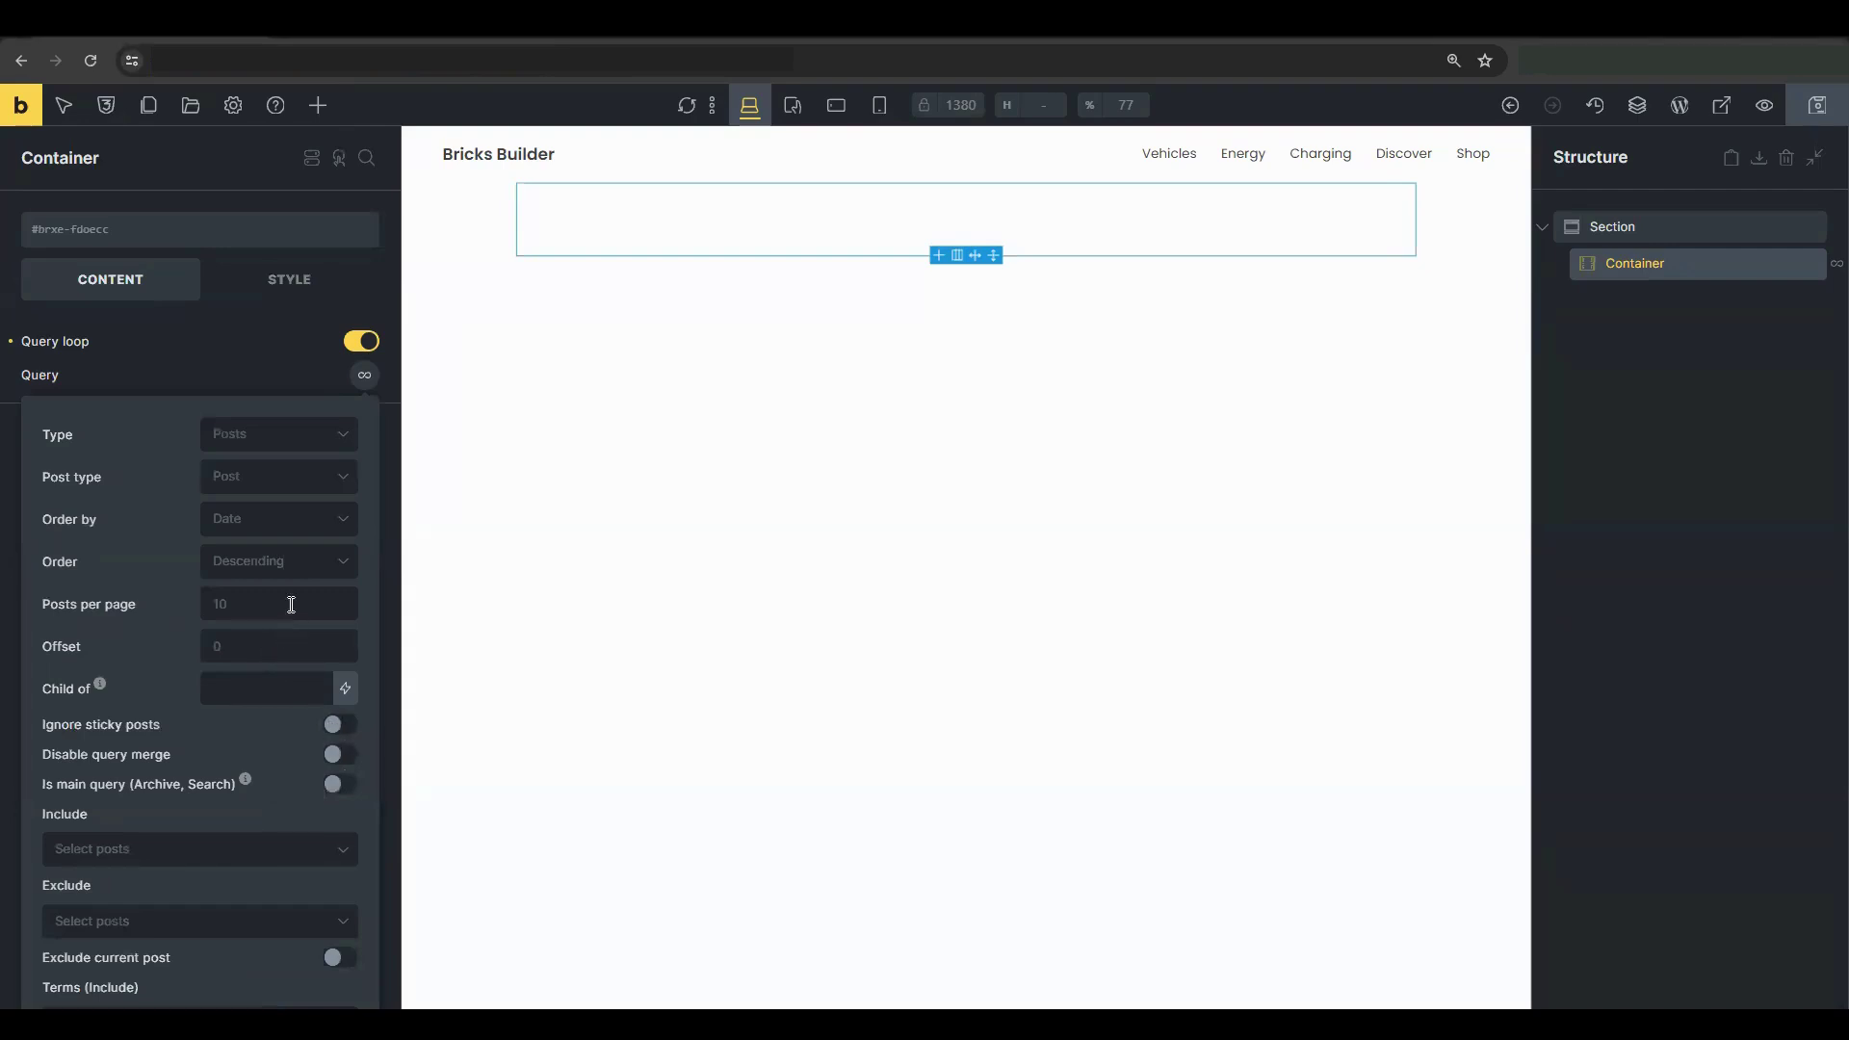
{"action": "left_click", "coordinate": [291, 603]}
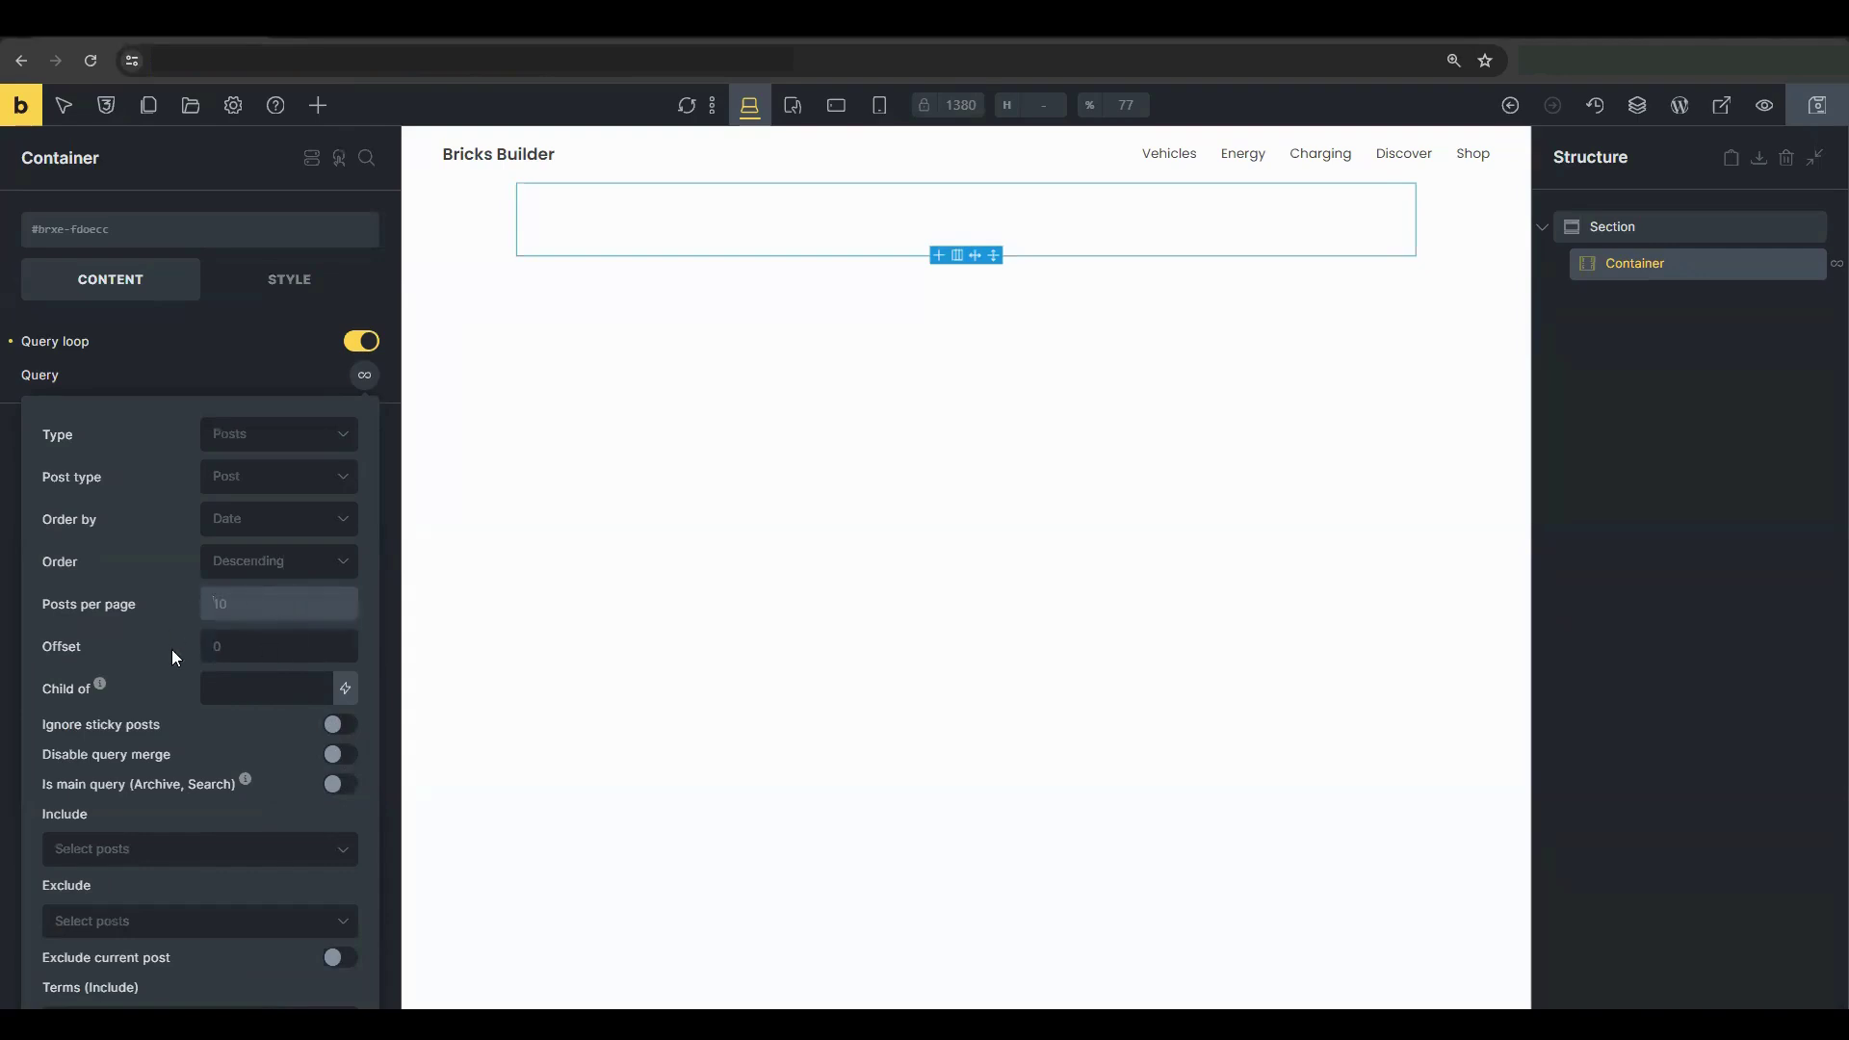
{"action": "type", "text": "3"}
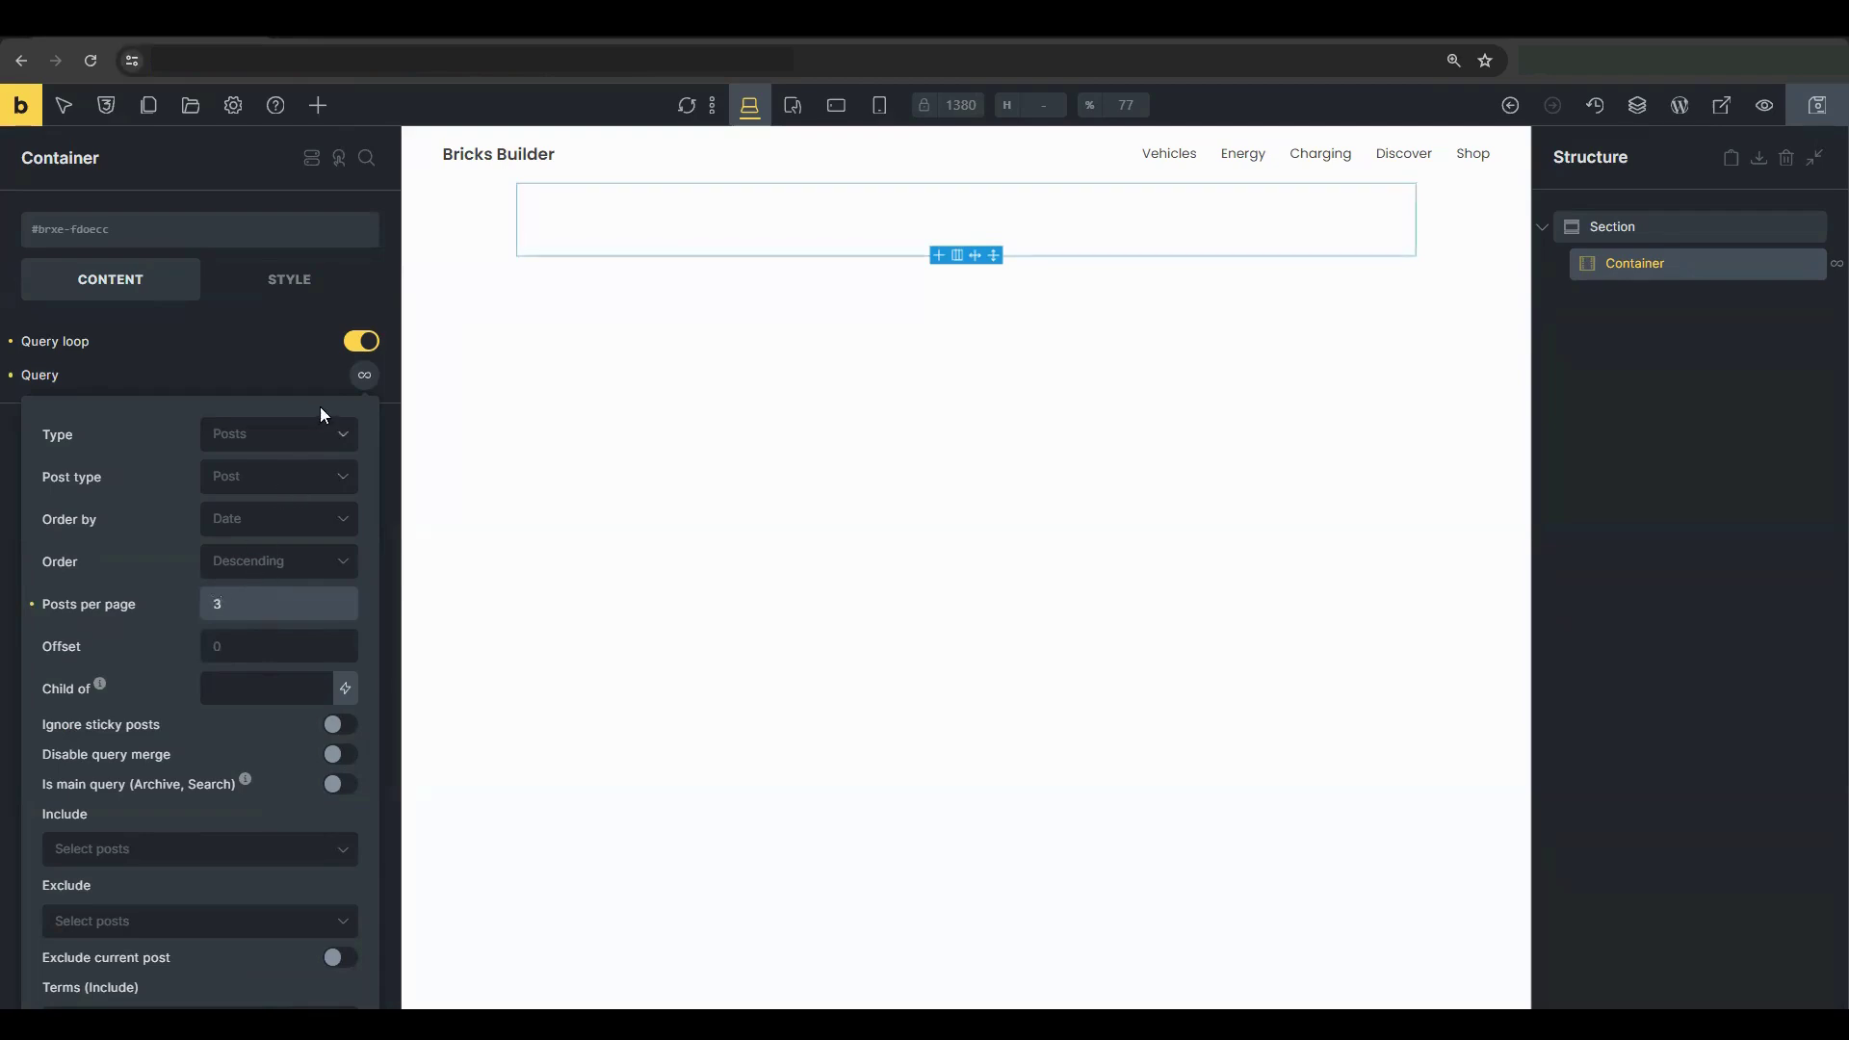
{"action": "left_click", "coordinate": [364, 375]}
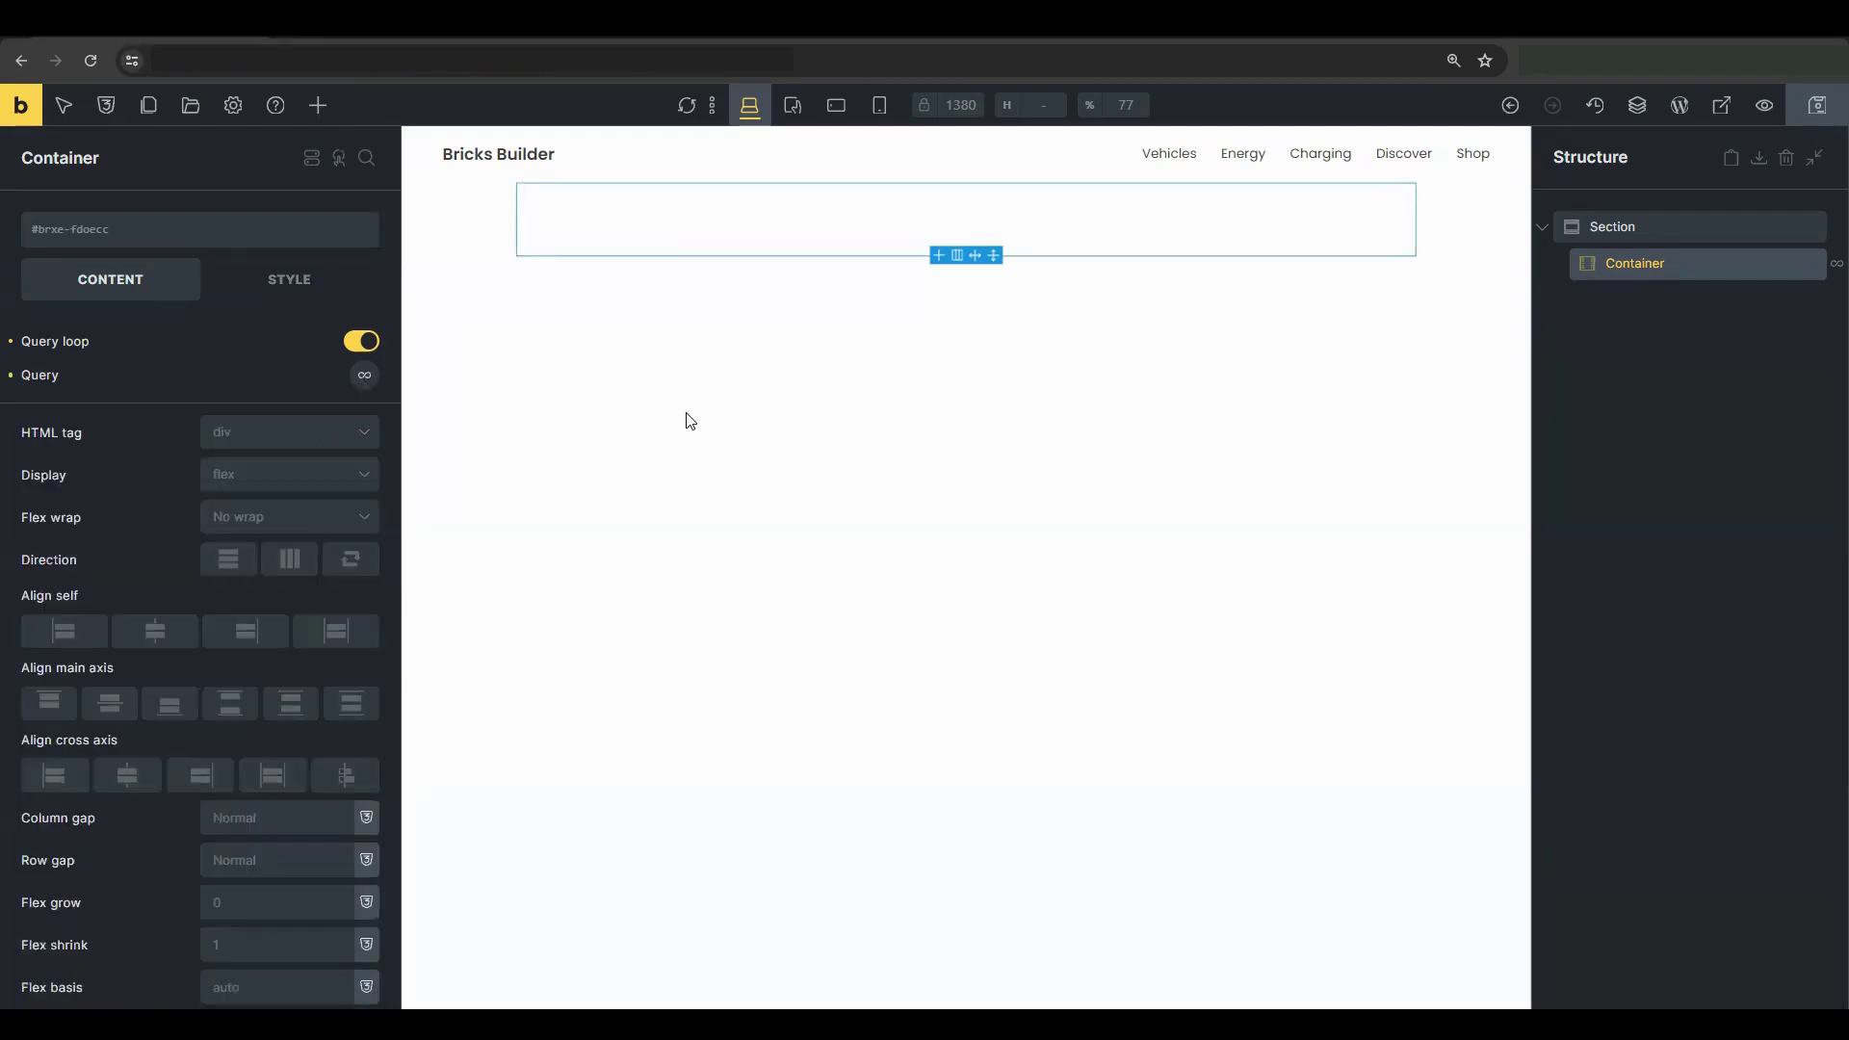
{"action": "left_click", "coordinate": [317, 106]}
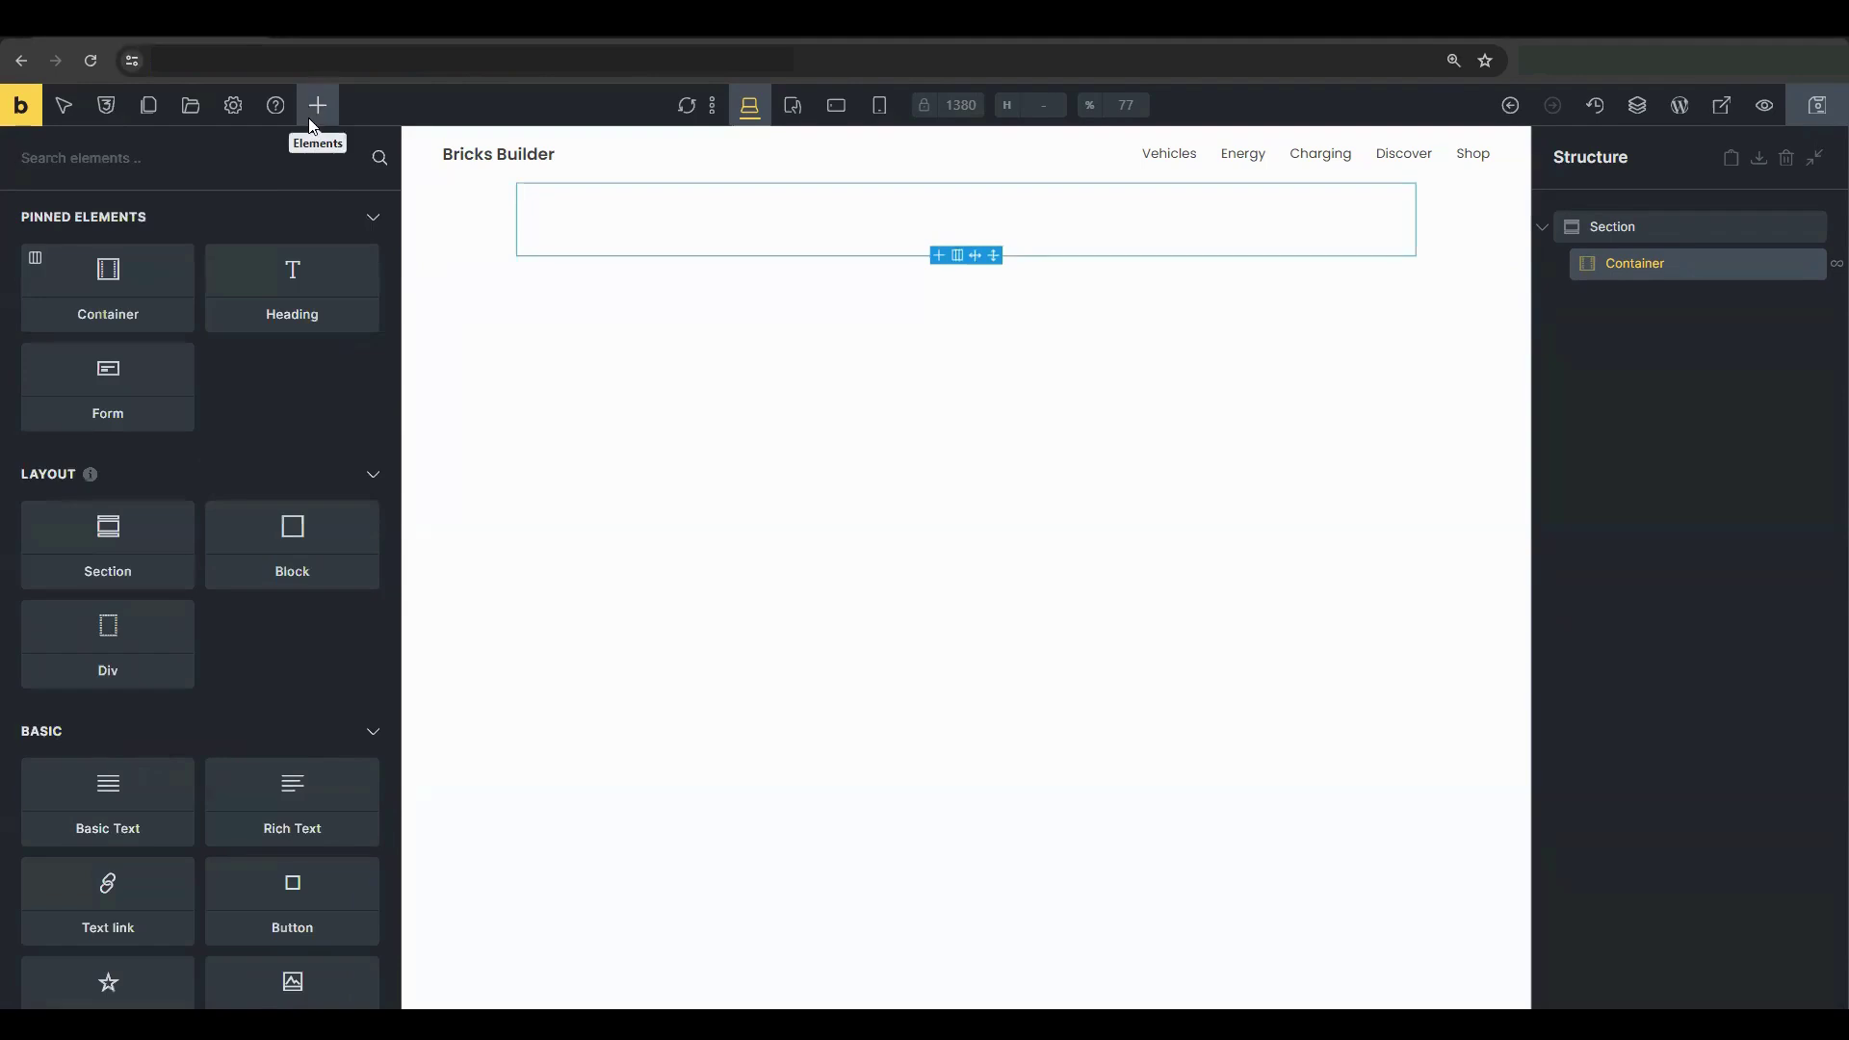
- Add a Post Title element to the loop and set the Container direction to Horizontal (row)
{"action": "scroll", "coordinate": [206, 566], "scroll_direction": "down", "scroll_amount": 20}
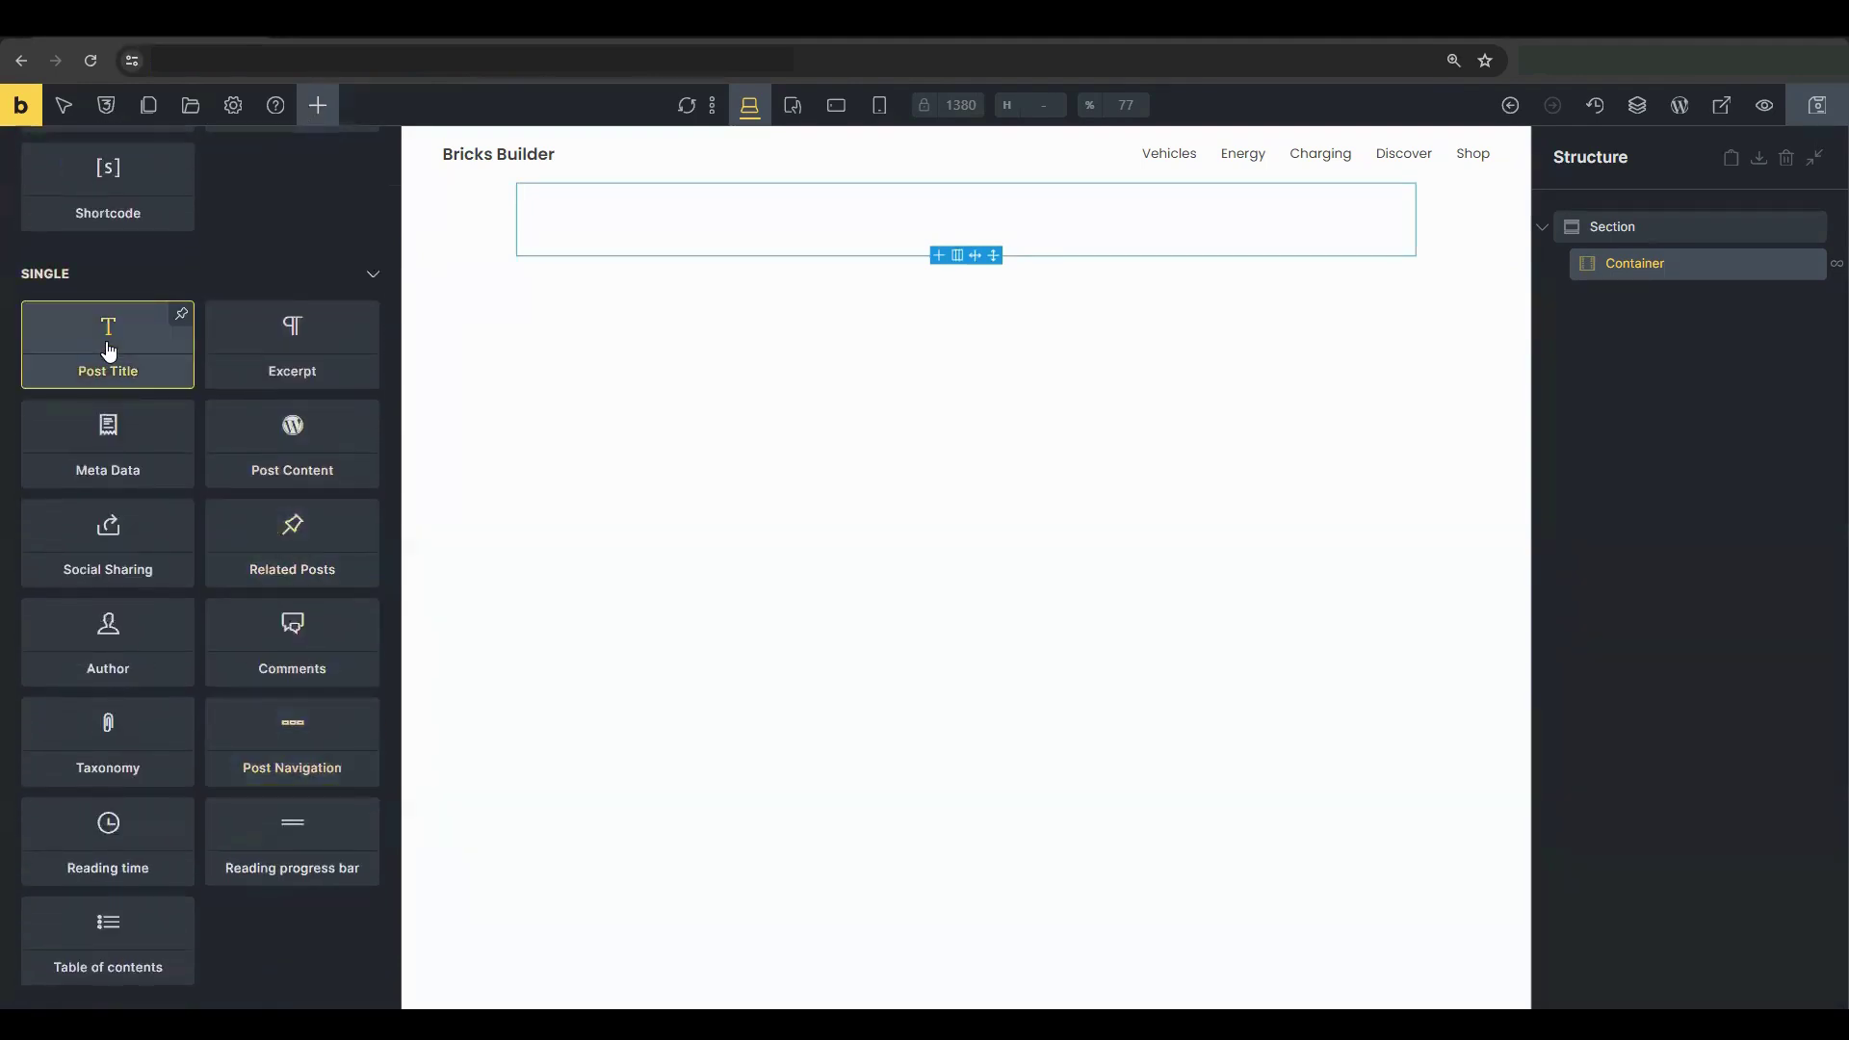
{"action": "left_click", "coordinate": [113, 333]}
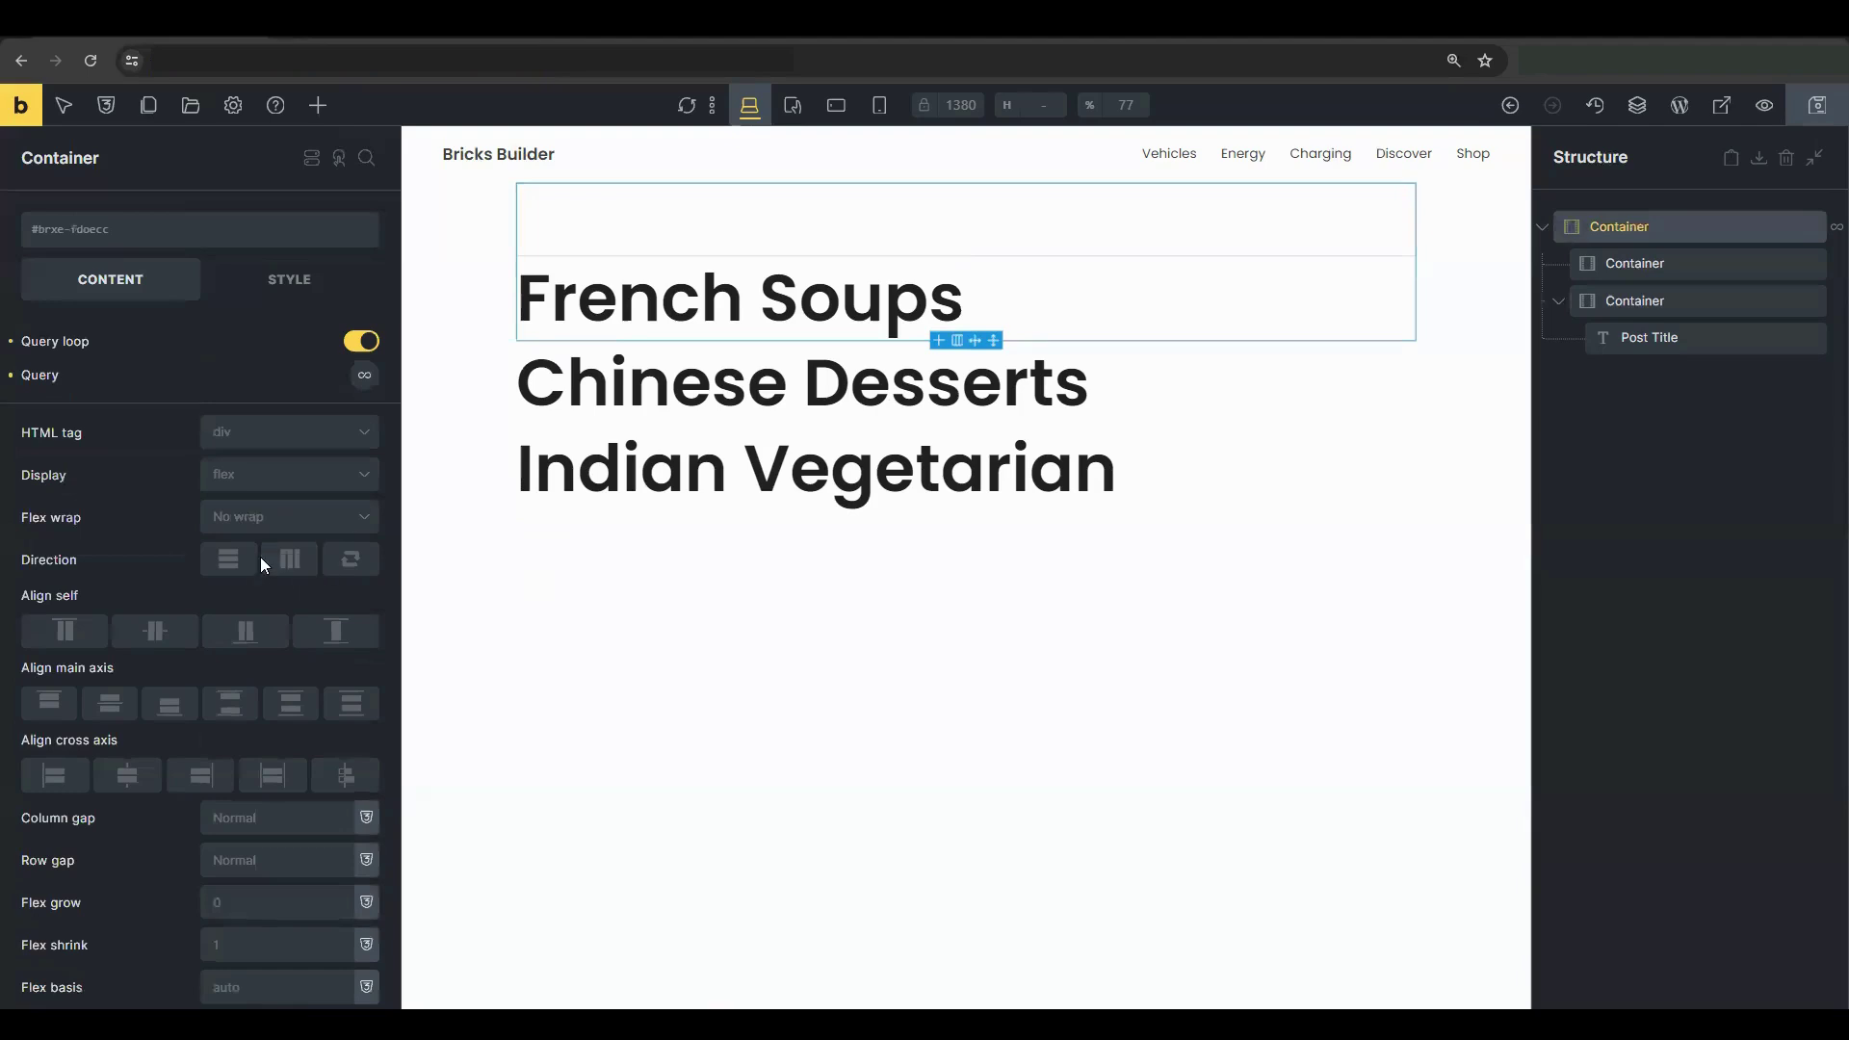
{"action": "left_click", "coordinate": [289, 563]}
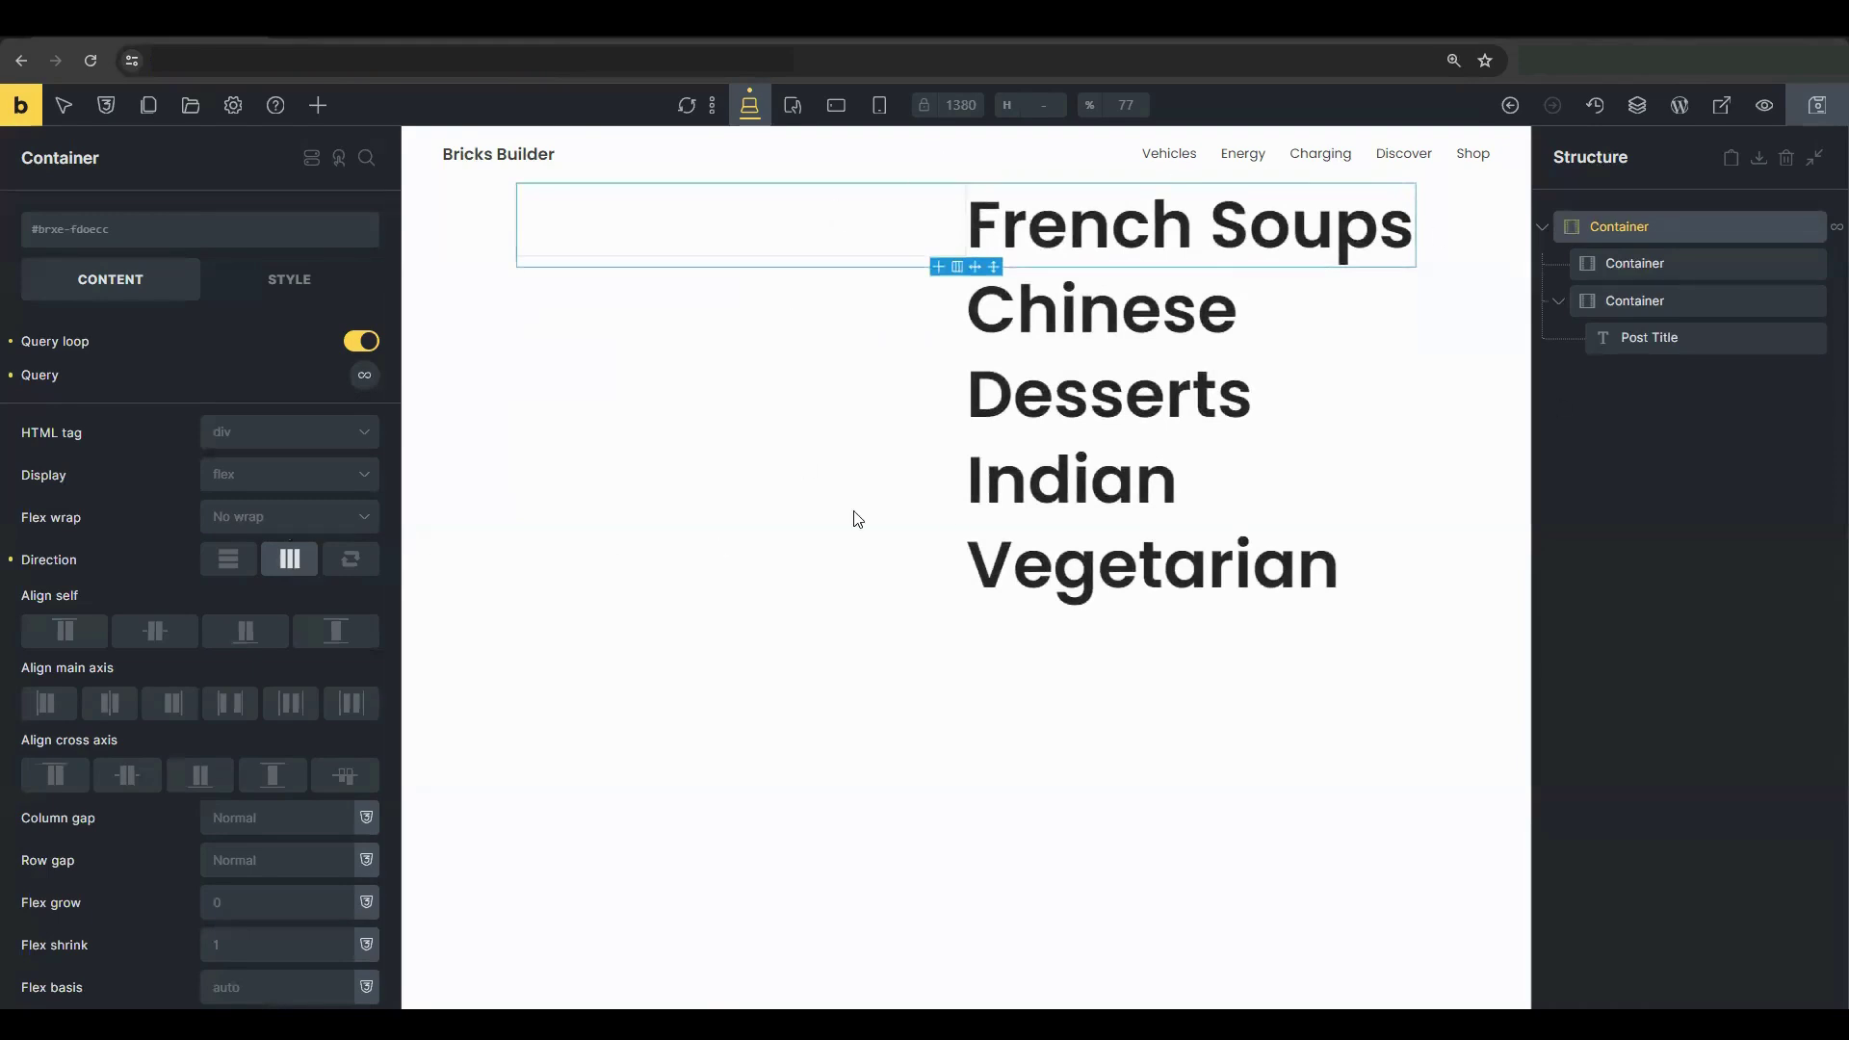
- Add a Basic Text element below the post title and clear its placeholder text
{"action": "left_click", "coordinate": [1128, 253]}
{"action": "left_click", "coordinate": [317, 105]}
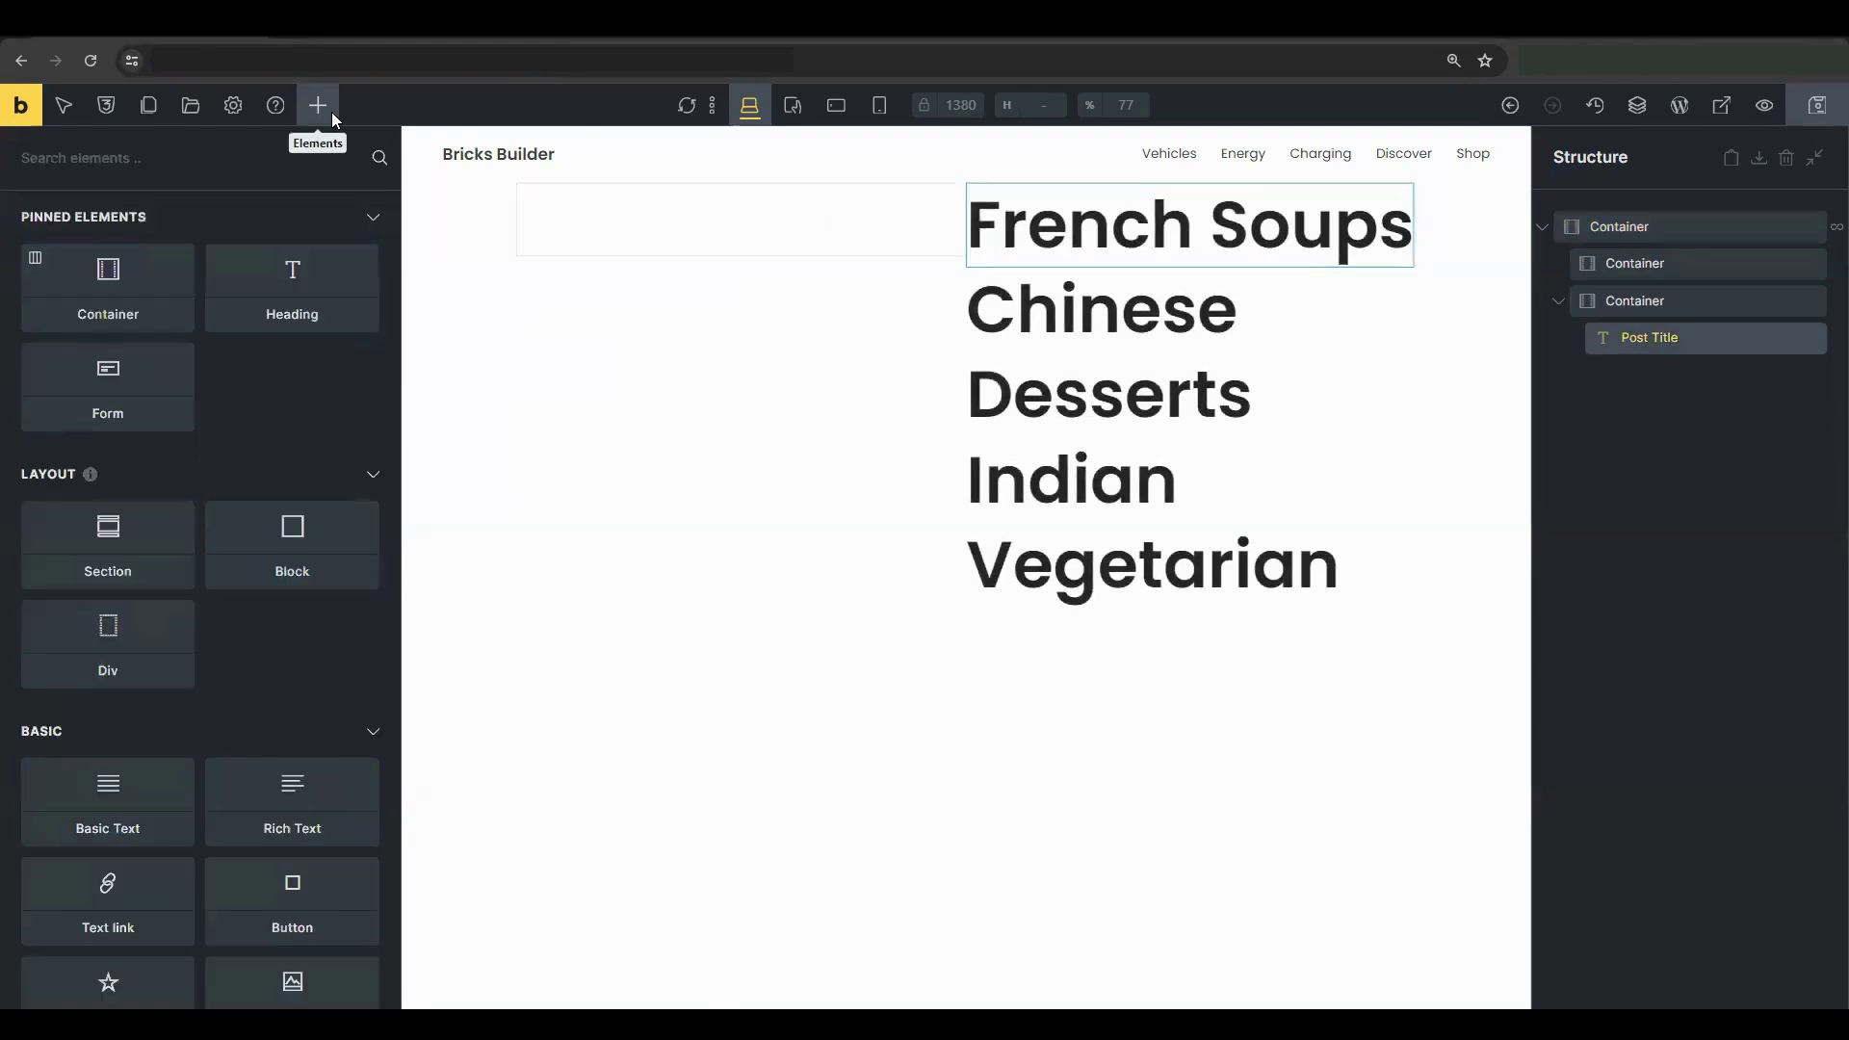
{"action": "type", "text": "bas"}
{"action": "left_click", "coordinate": [130, 240]}
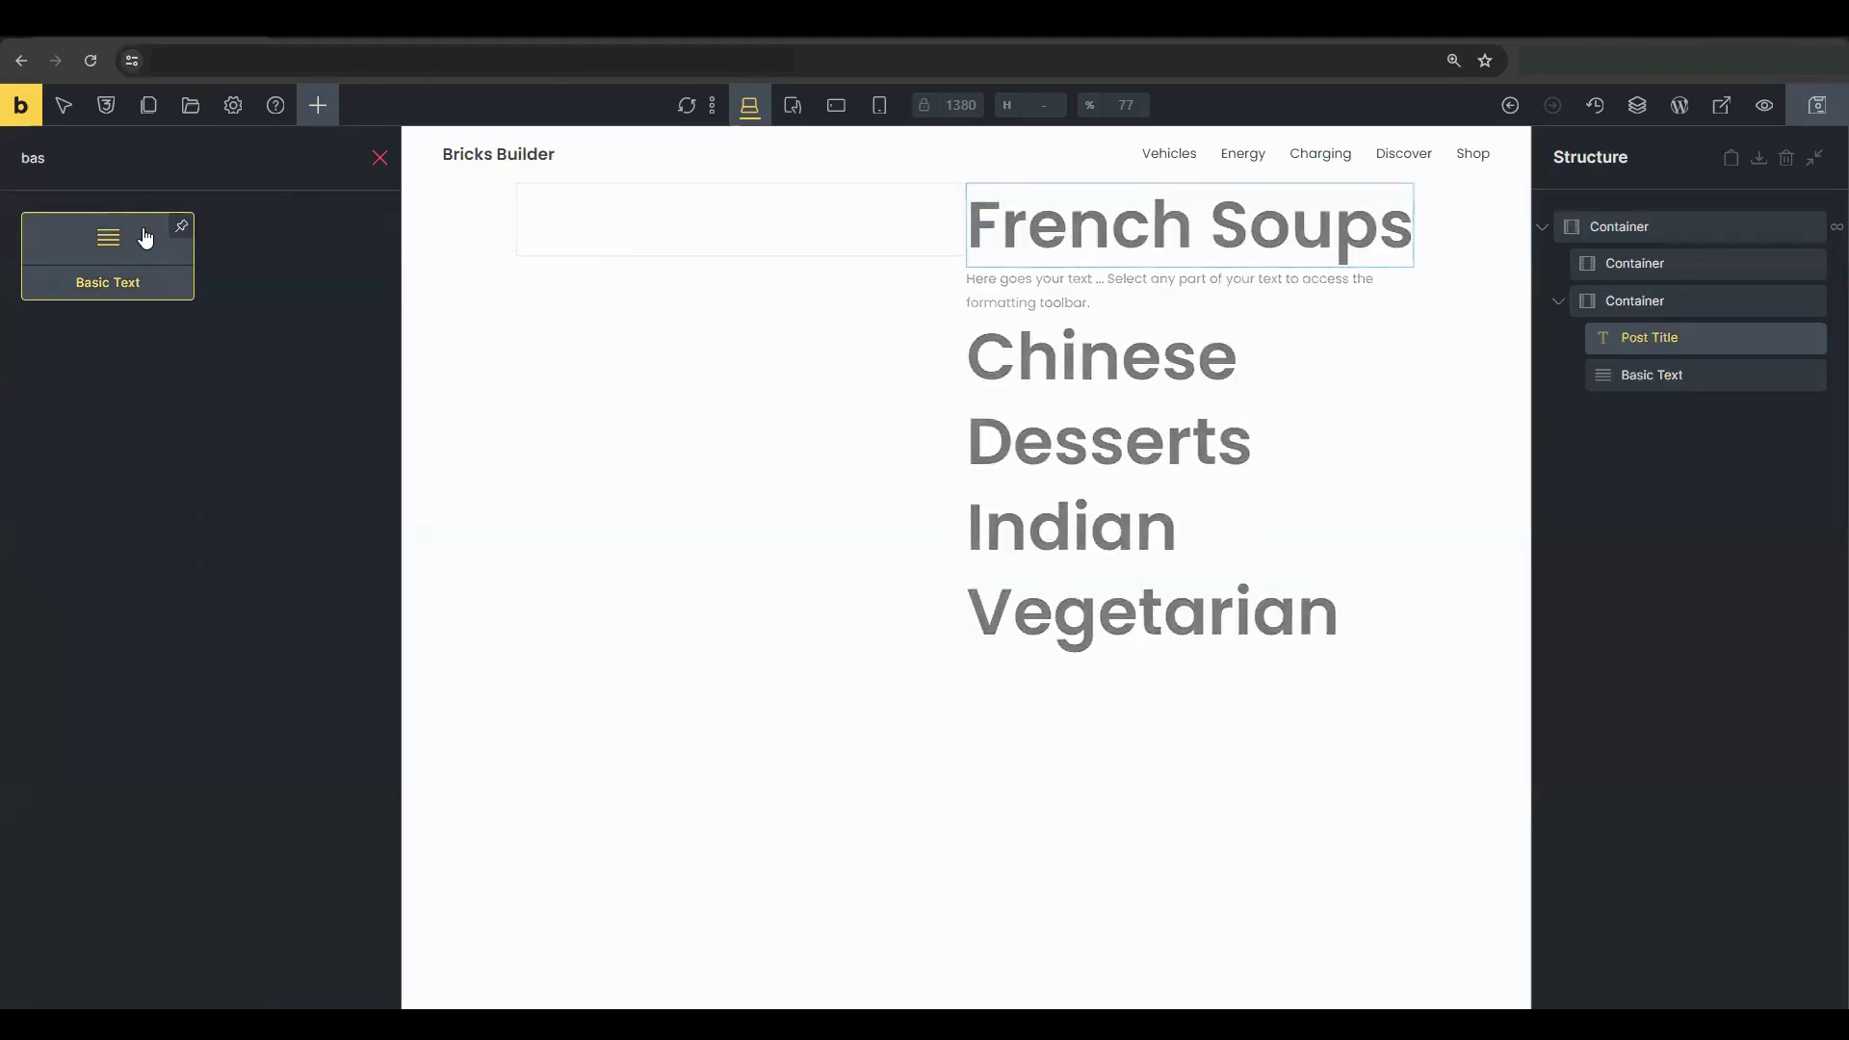
{"action": "left_click", "coordinate": [1715, 376]}
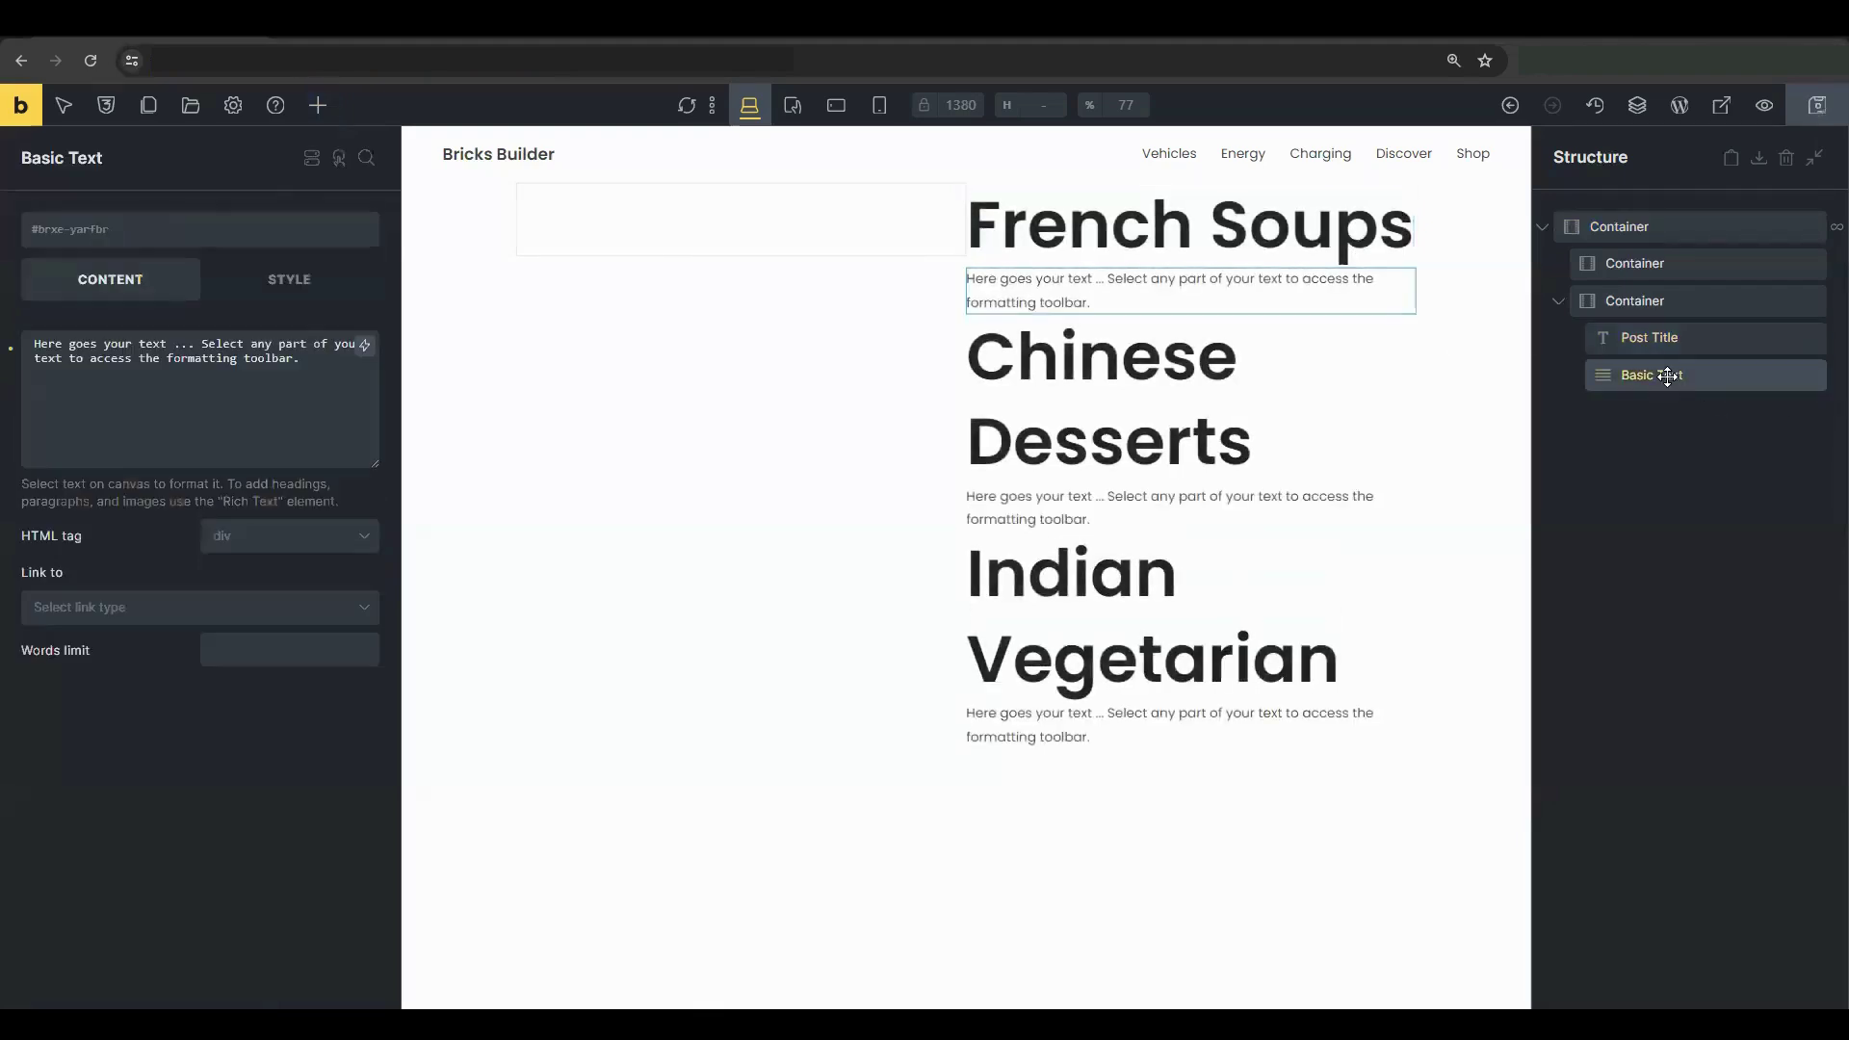
{"action": "left_click_drag", "start_coordinate": [35, 343], "coordinate": [394, 356]}
{"action": "key", "text": "BackSpace"}
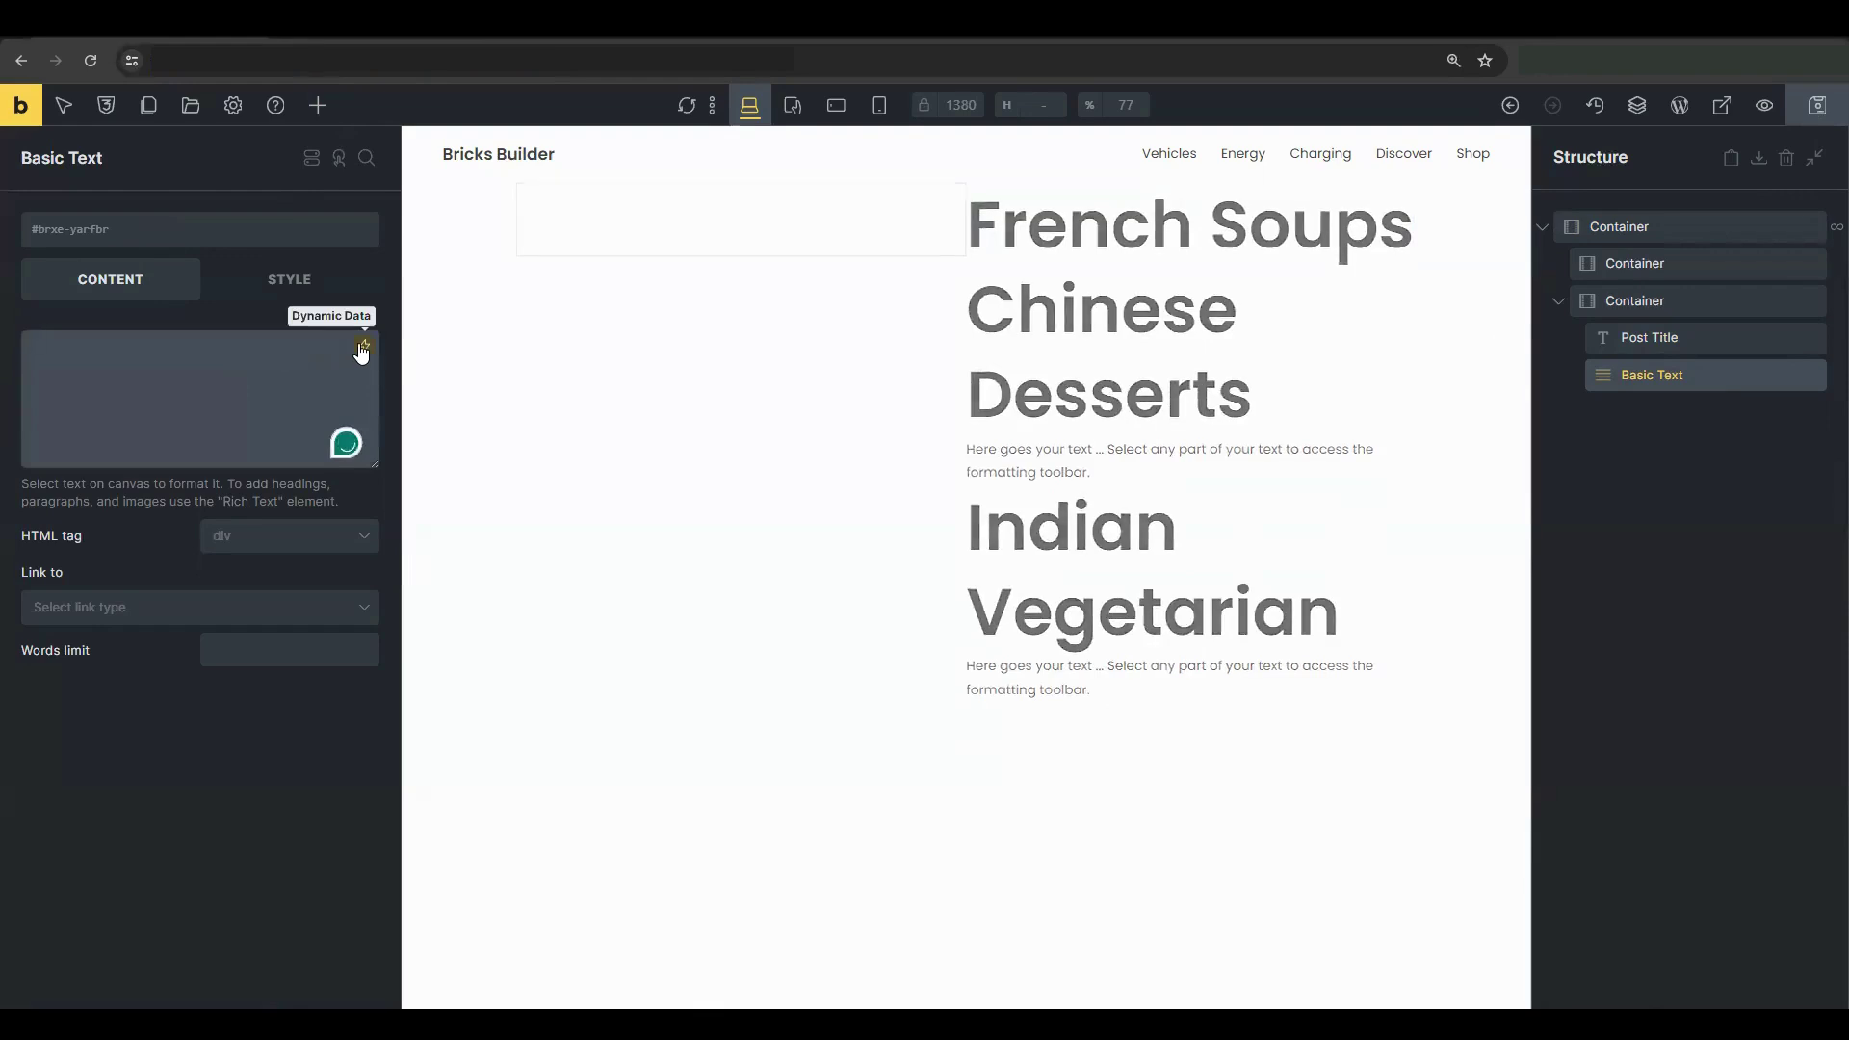
- Make the text read 'Date:' with the post date tag, then '| Author:' with {author_name}
{"action": "left_click", "coordinate": [364, 345]}
{"action": "left_click", "coordinate": [138, 688]}
{"action": "left_click", "coordinate": [34, 344]}
{"action": "type", "text": "Date: {post_date"}
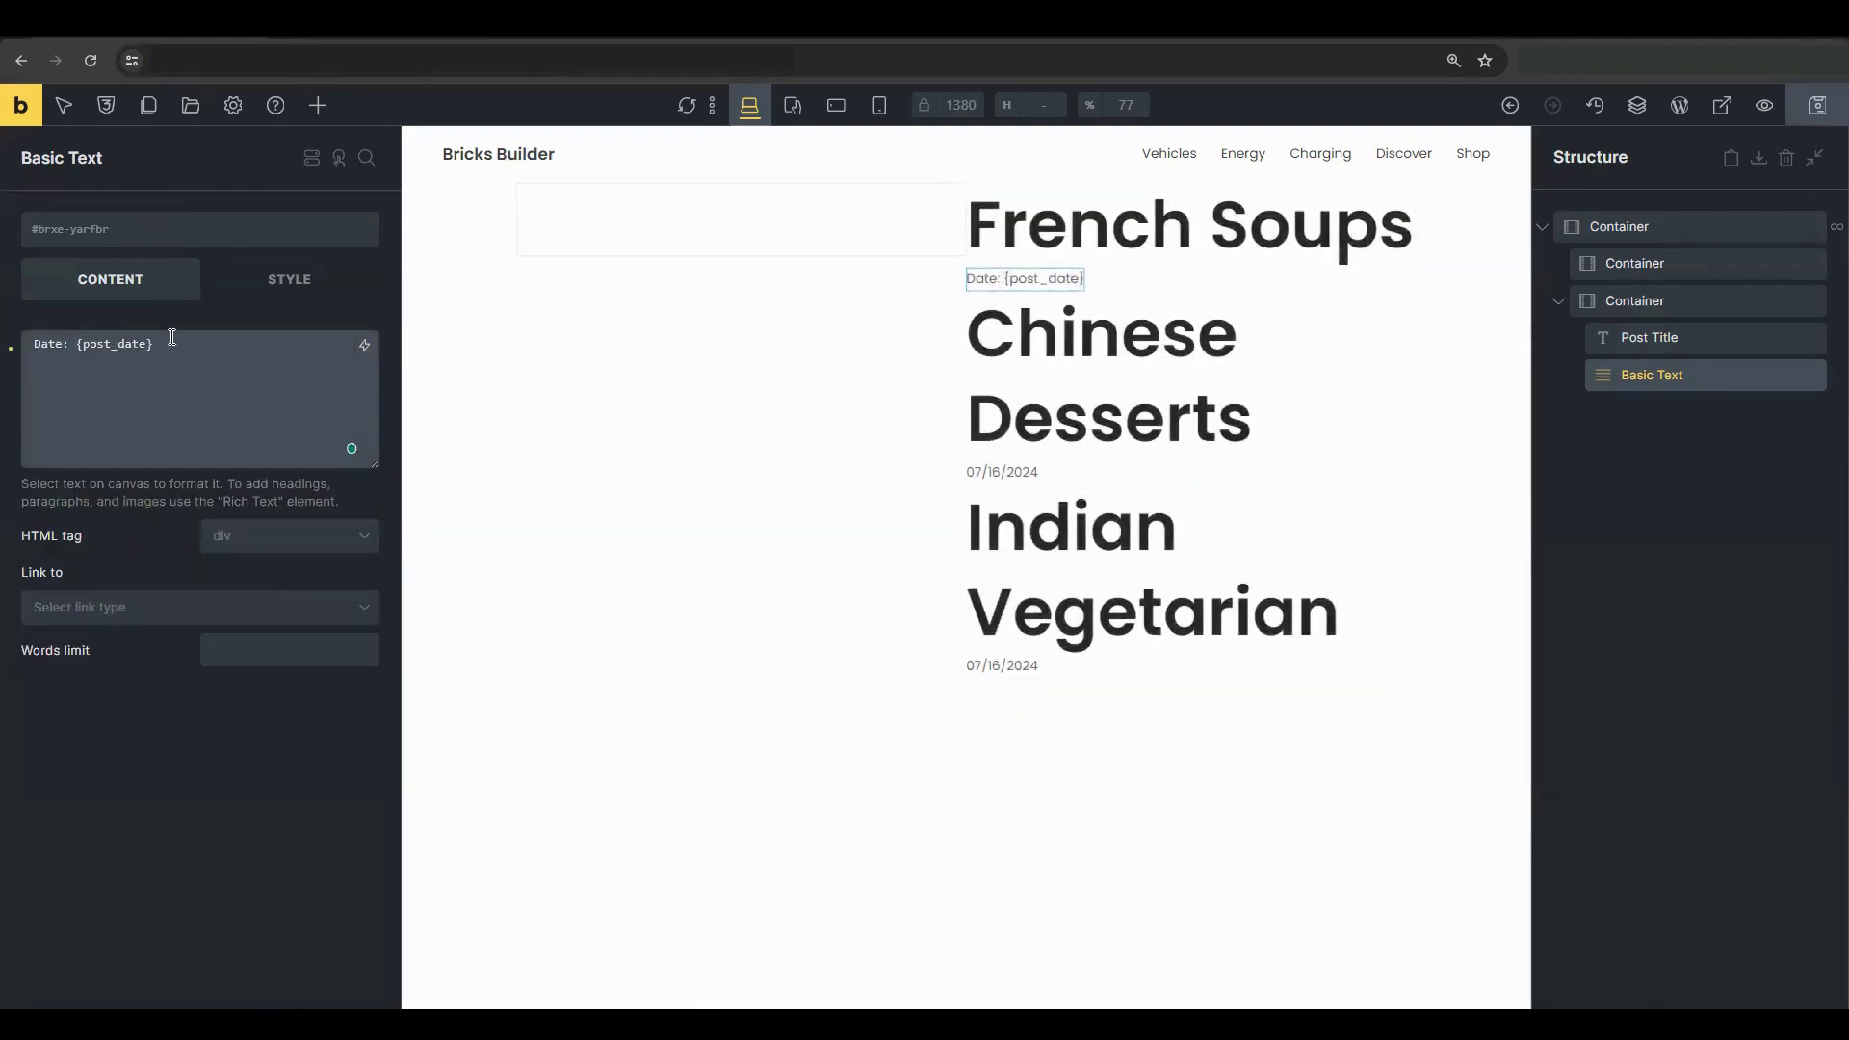
{"action": "left_click", "coordinate": [218, 341]}
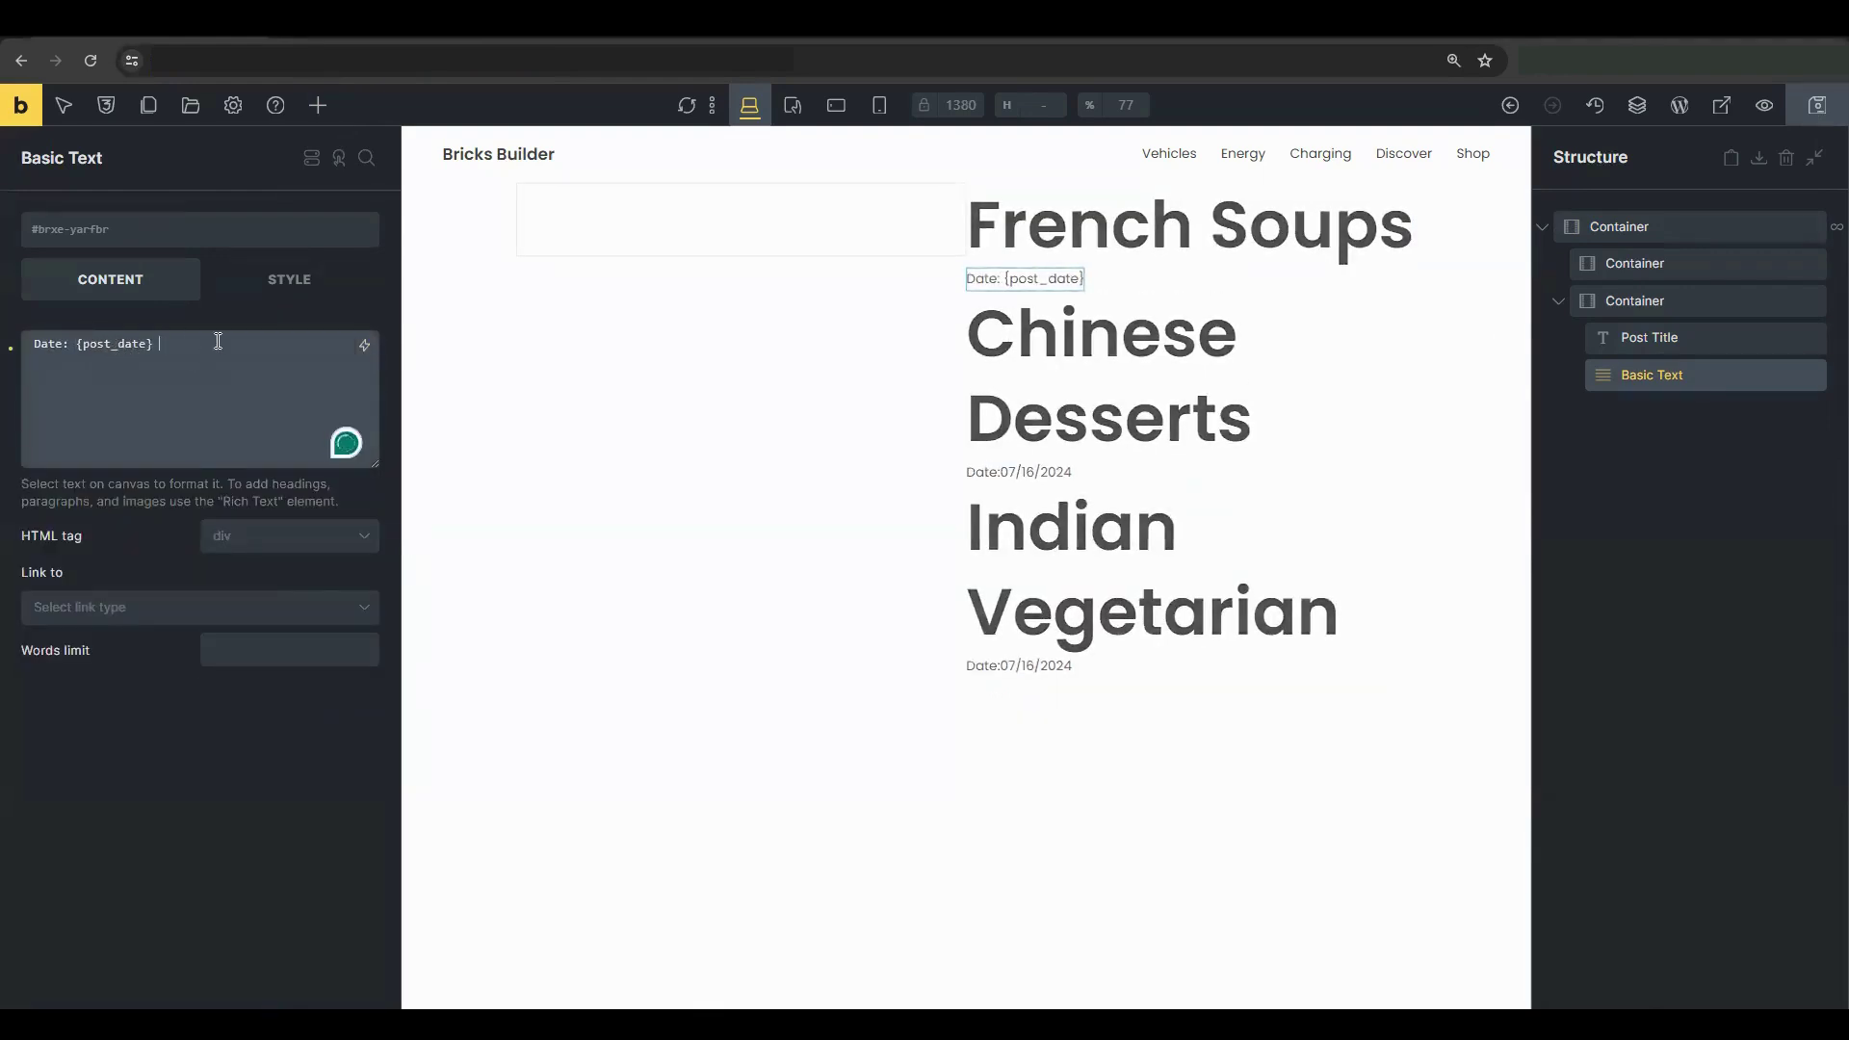
{"action": "type", "text": "| Author"}
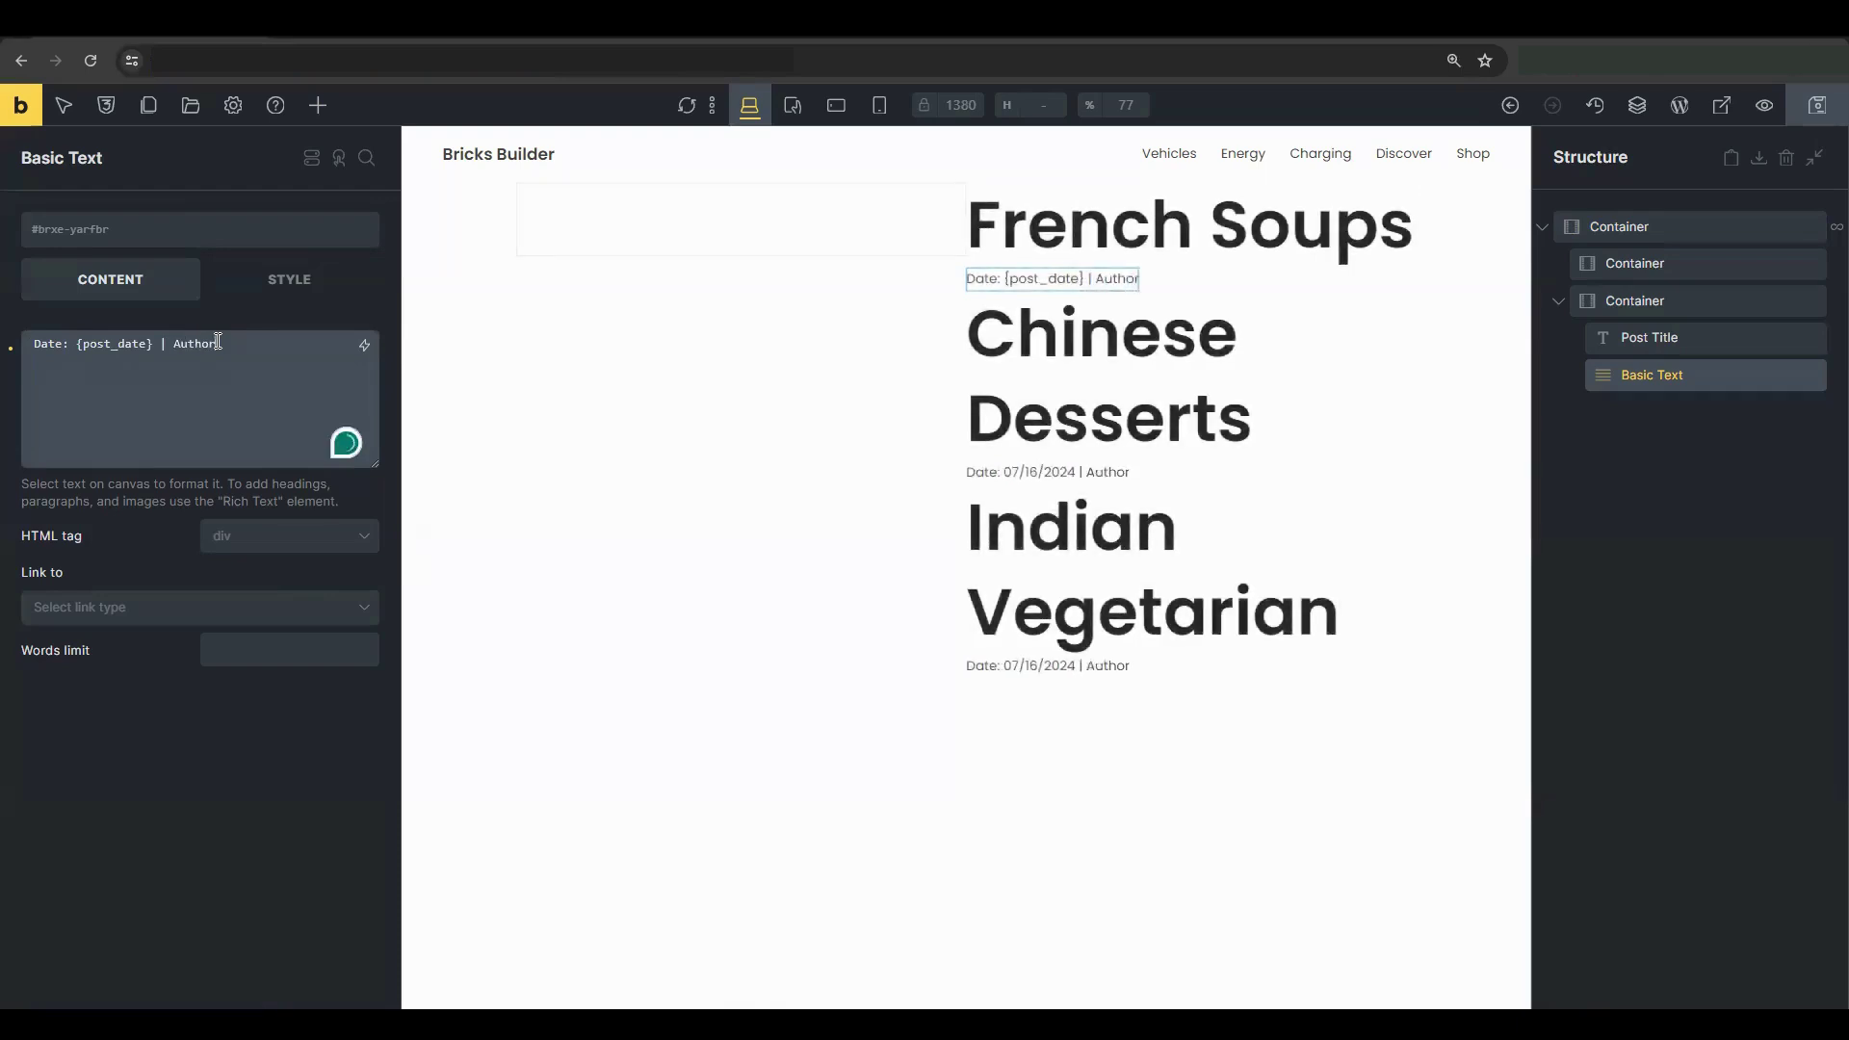
{"action": "type", "text": ":"}
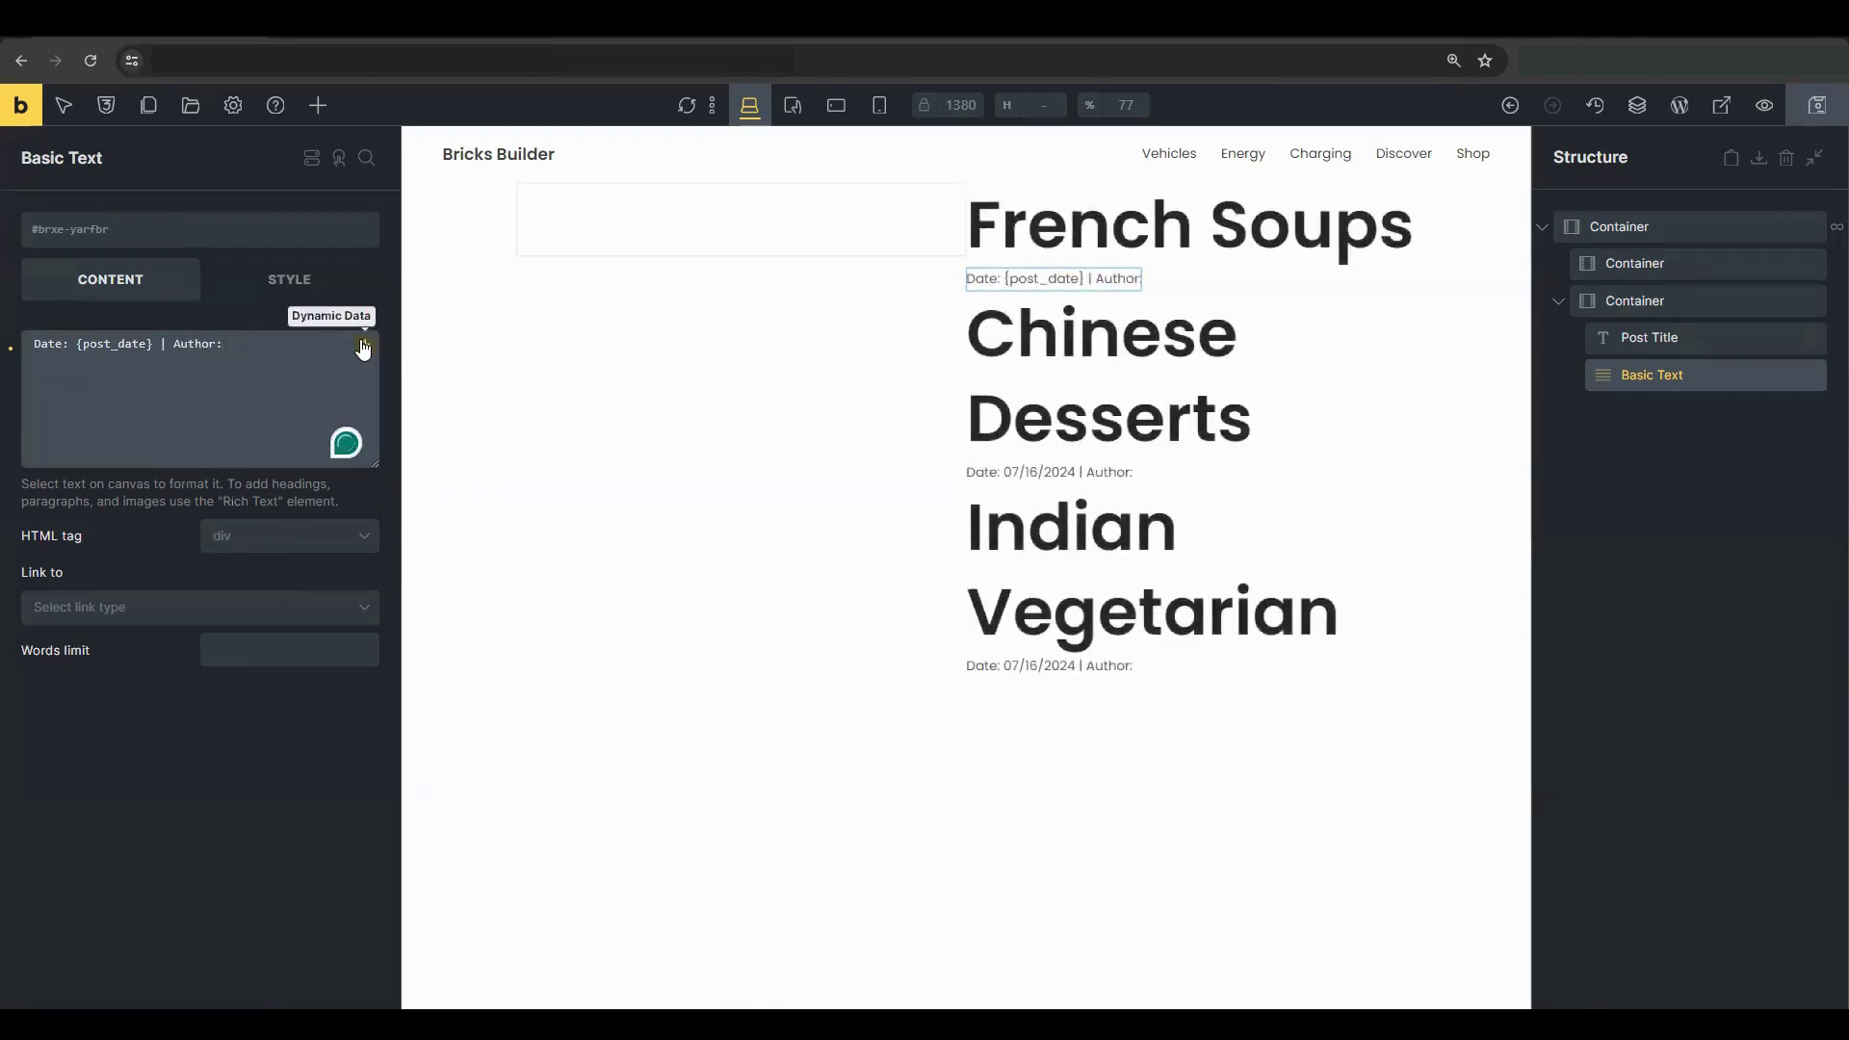
{"action": "left_click", "coordinate": [364, 345]}
{"action": "type", "text": "aut"}
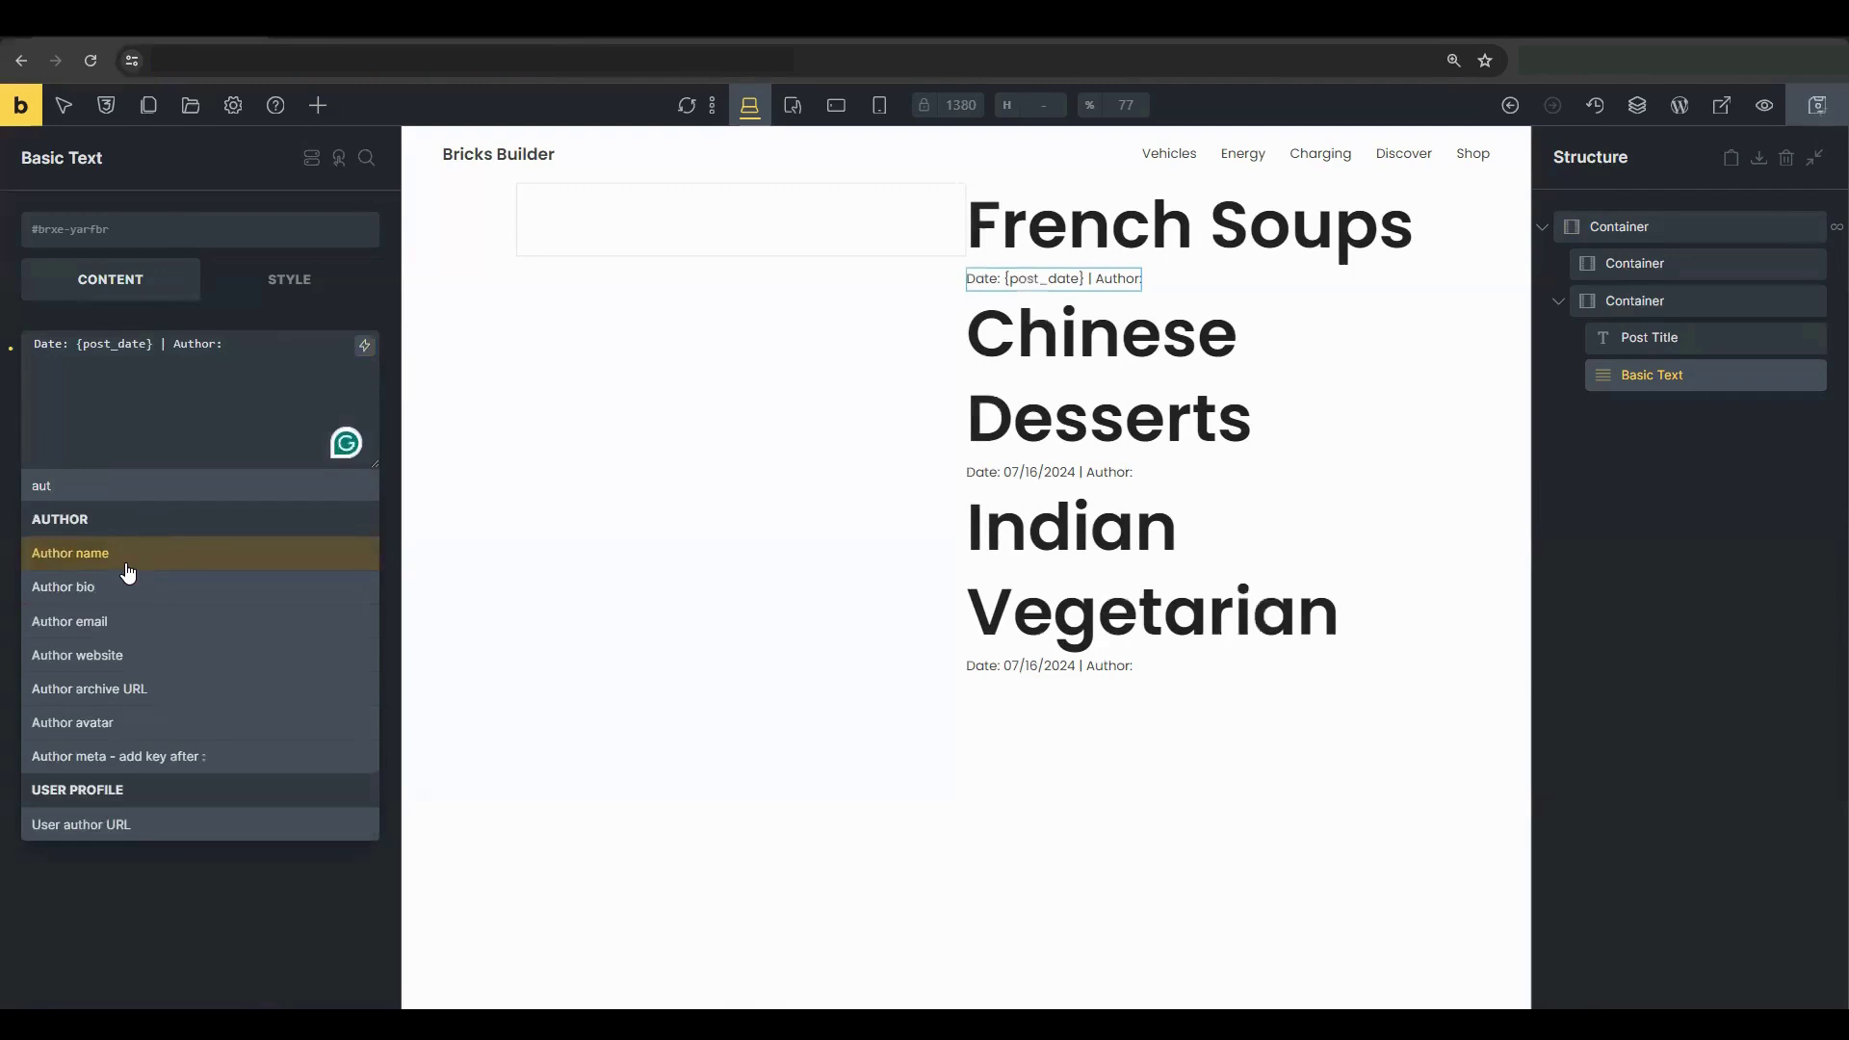
{"action": "left_click", "coordinate": [128, 567]}
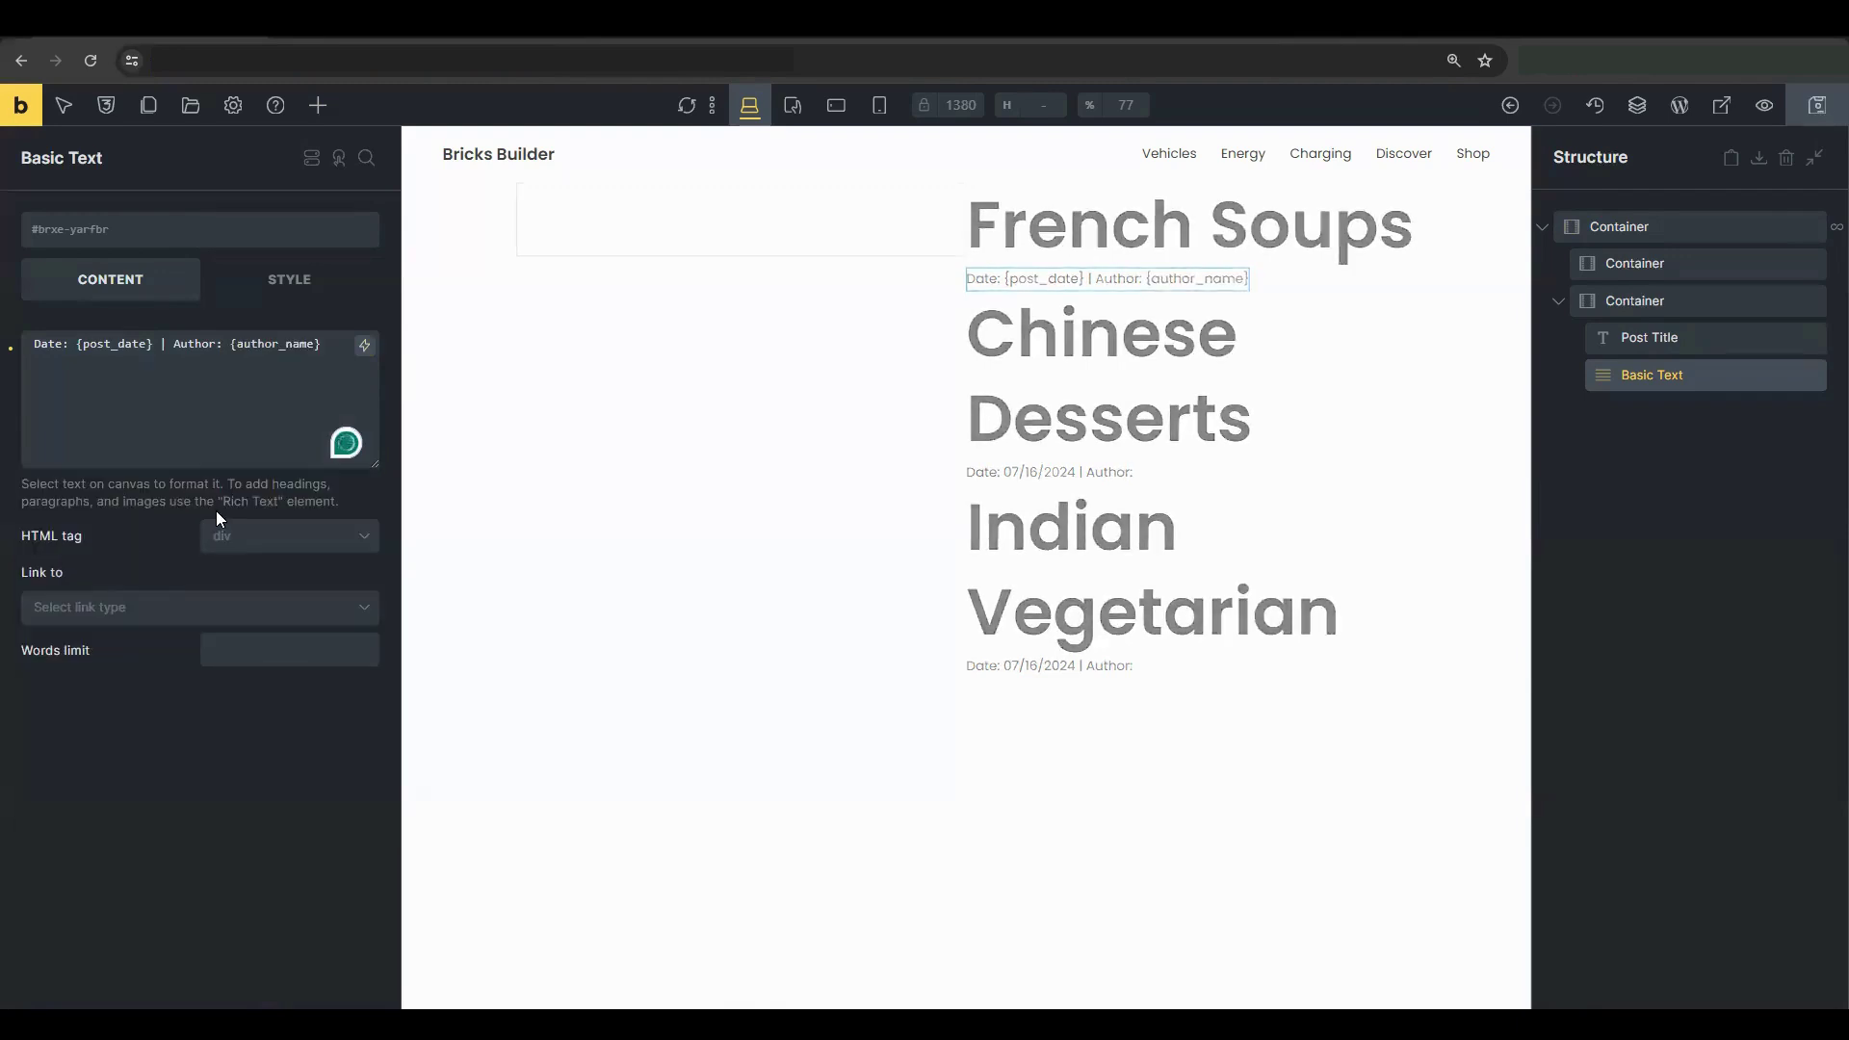
- Set the empty container's background to each post's featured image via dynamic data
{"action": "left_click", "coordinate": [586, 214]}
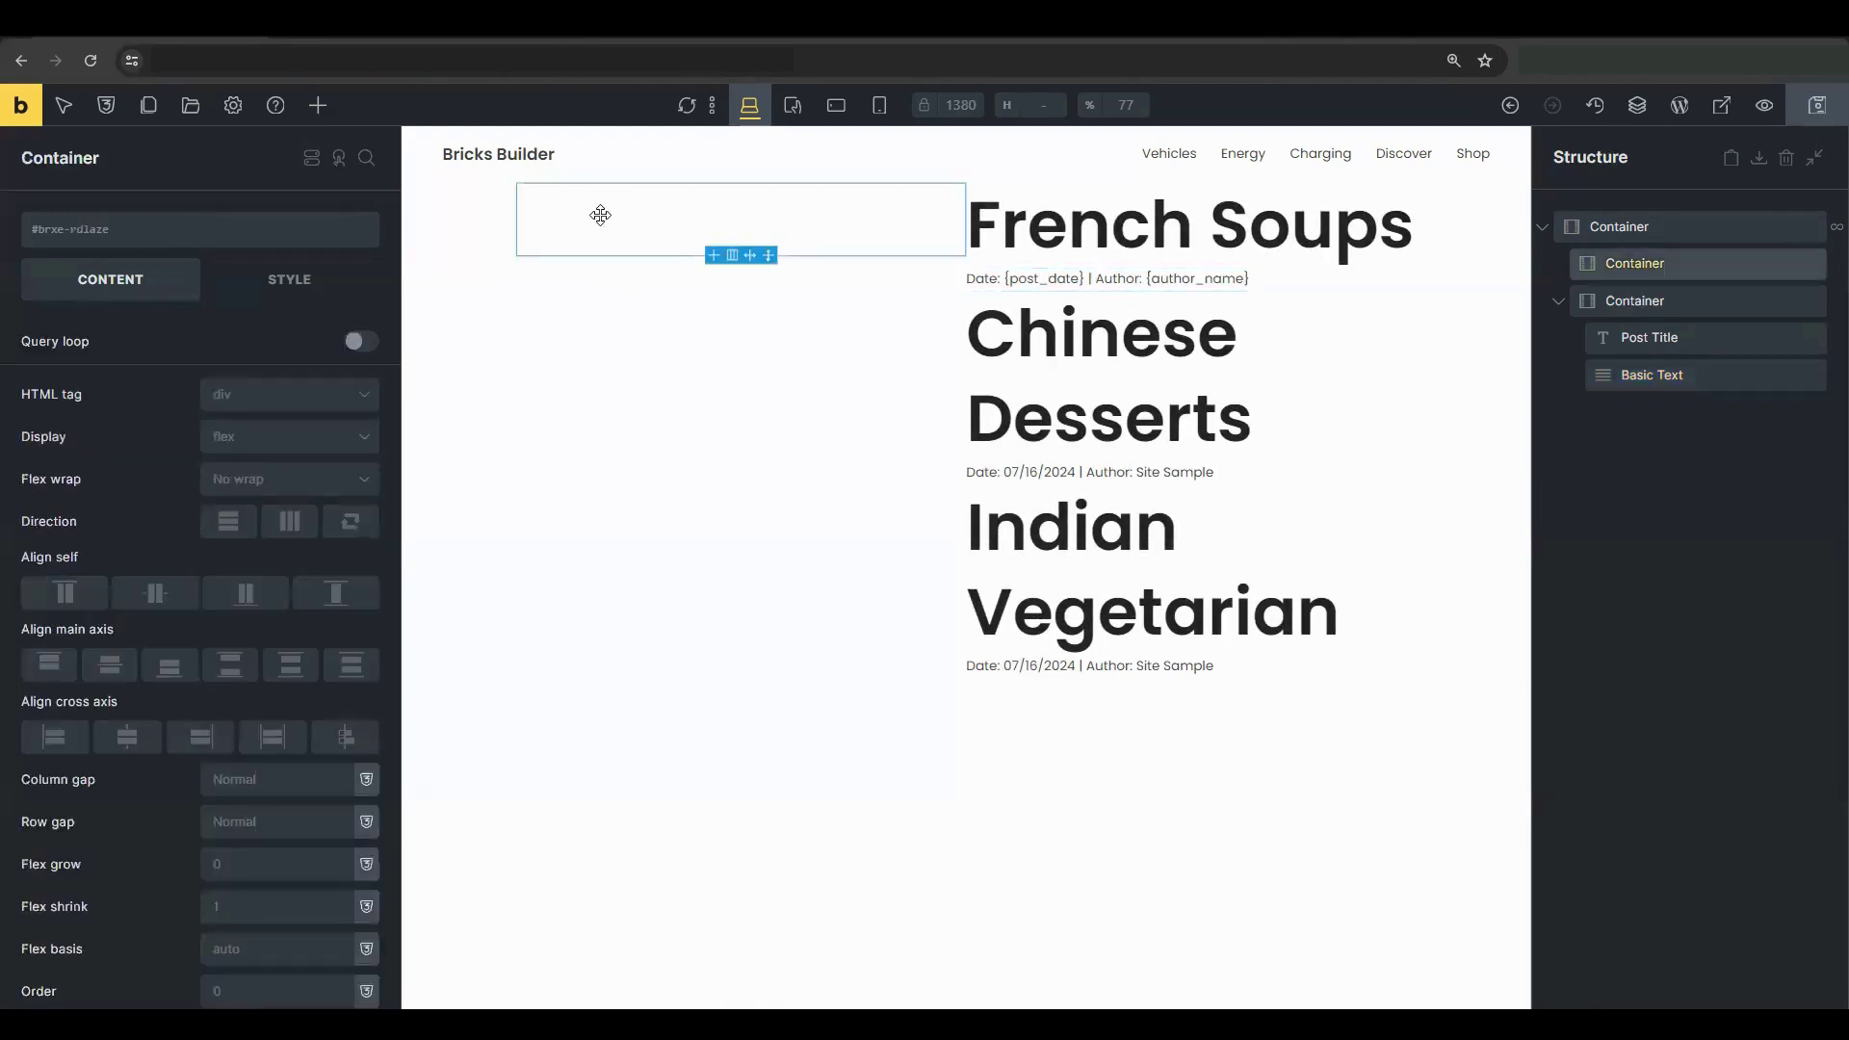
{"action": "left_click", "coordinate": [325, 283]}
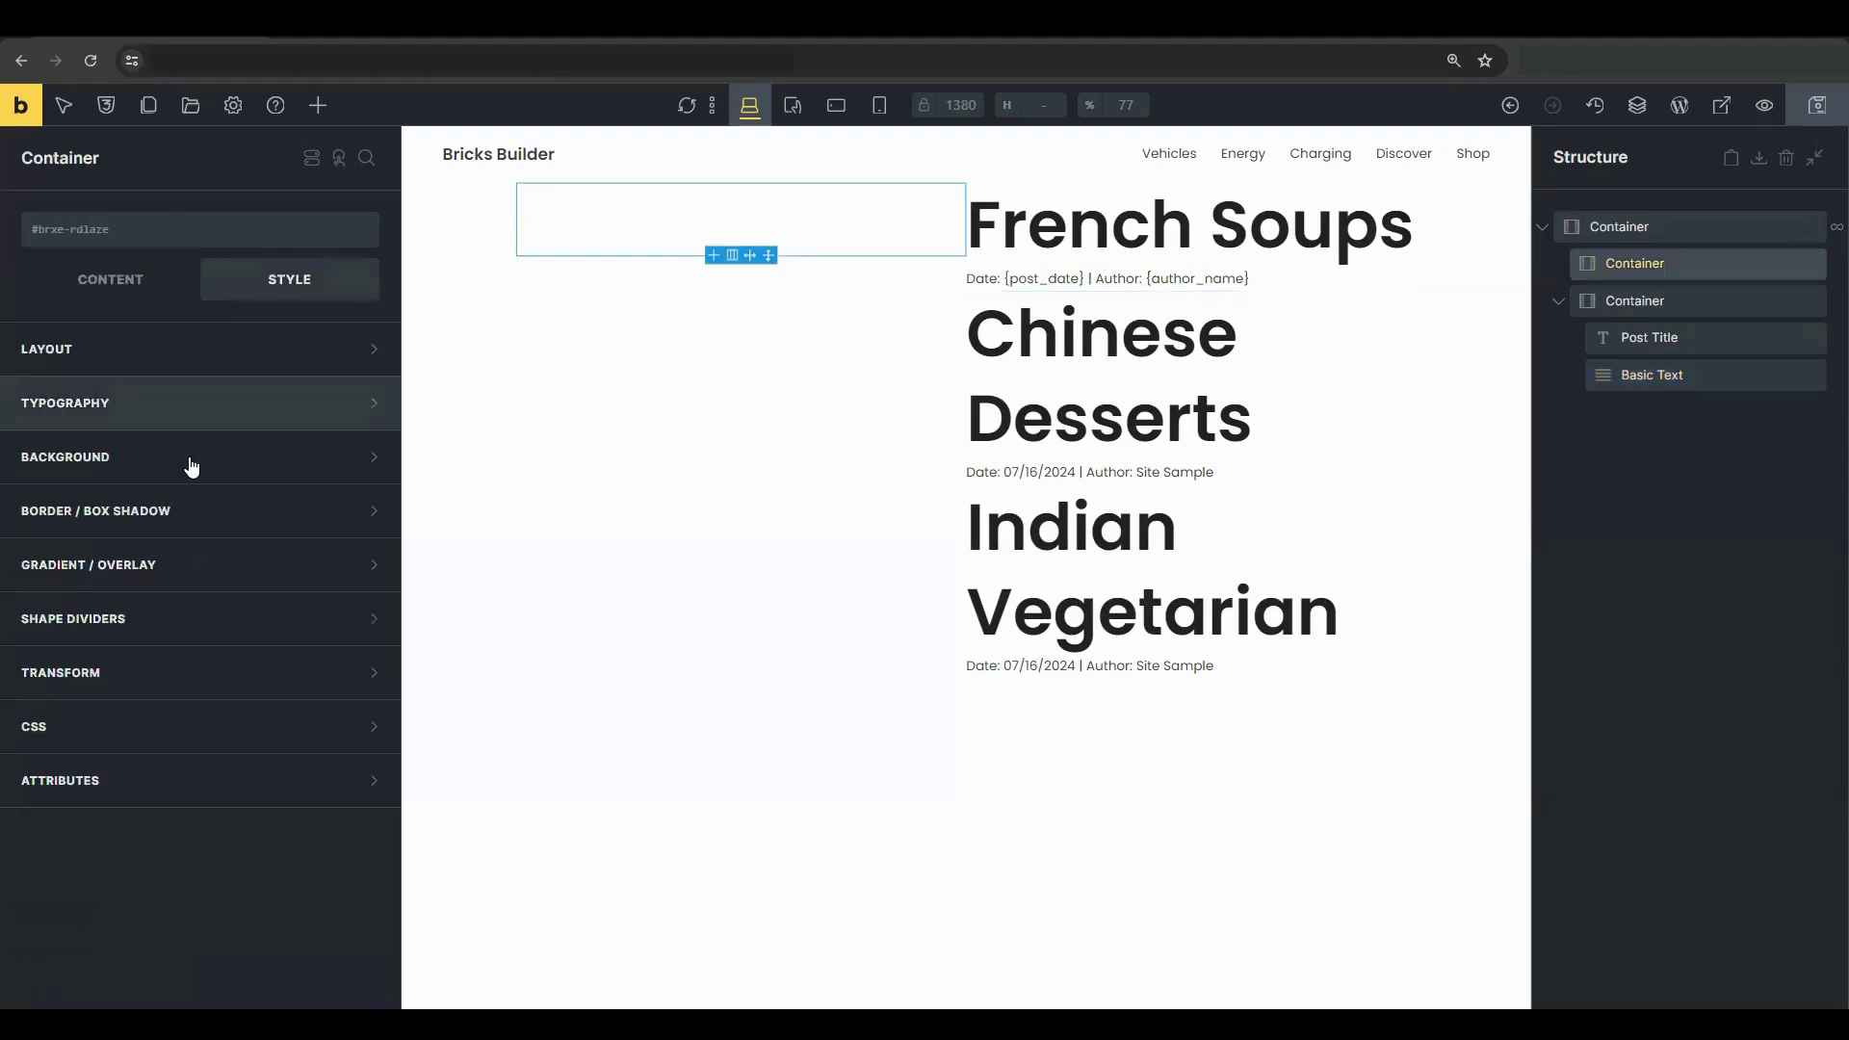
{"action": "left_click", "coordinate": [229, 456]}
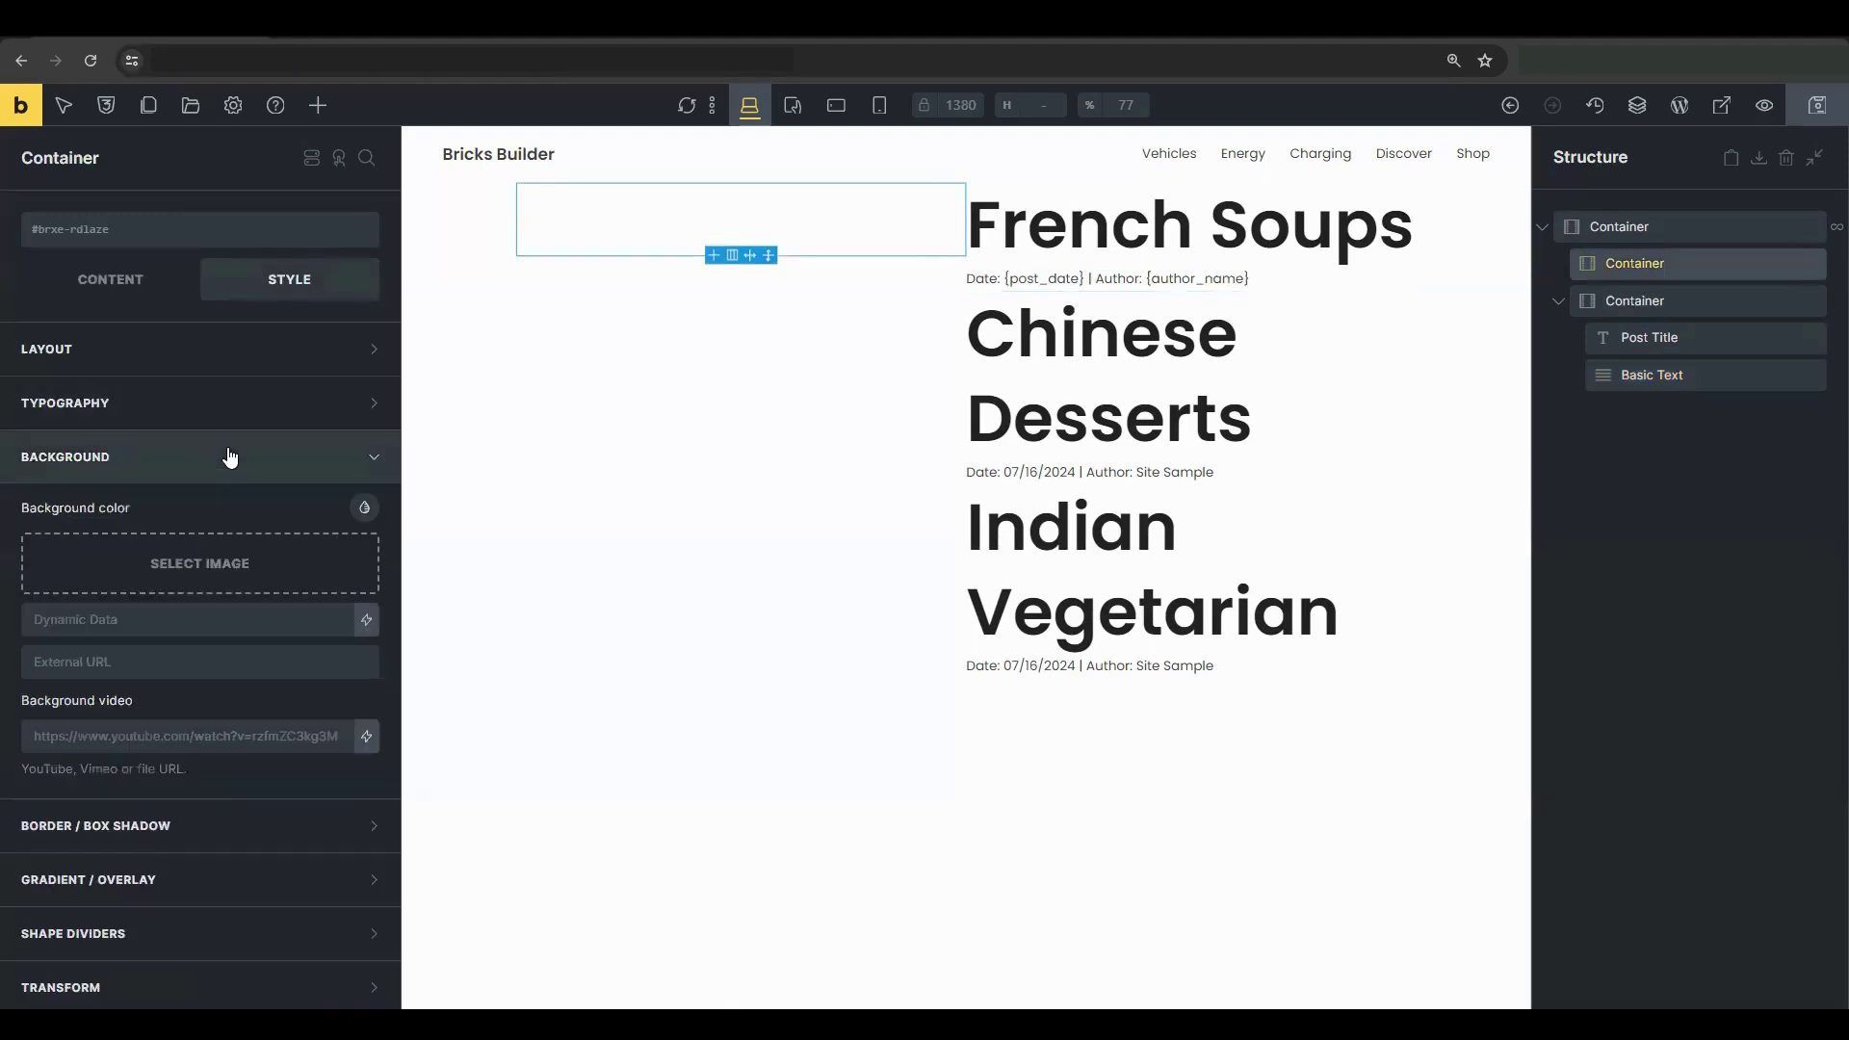
{"action": "left_click", "coordinate": [365, 622]}
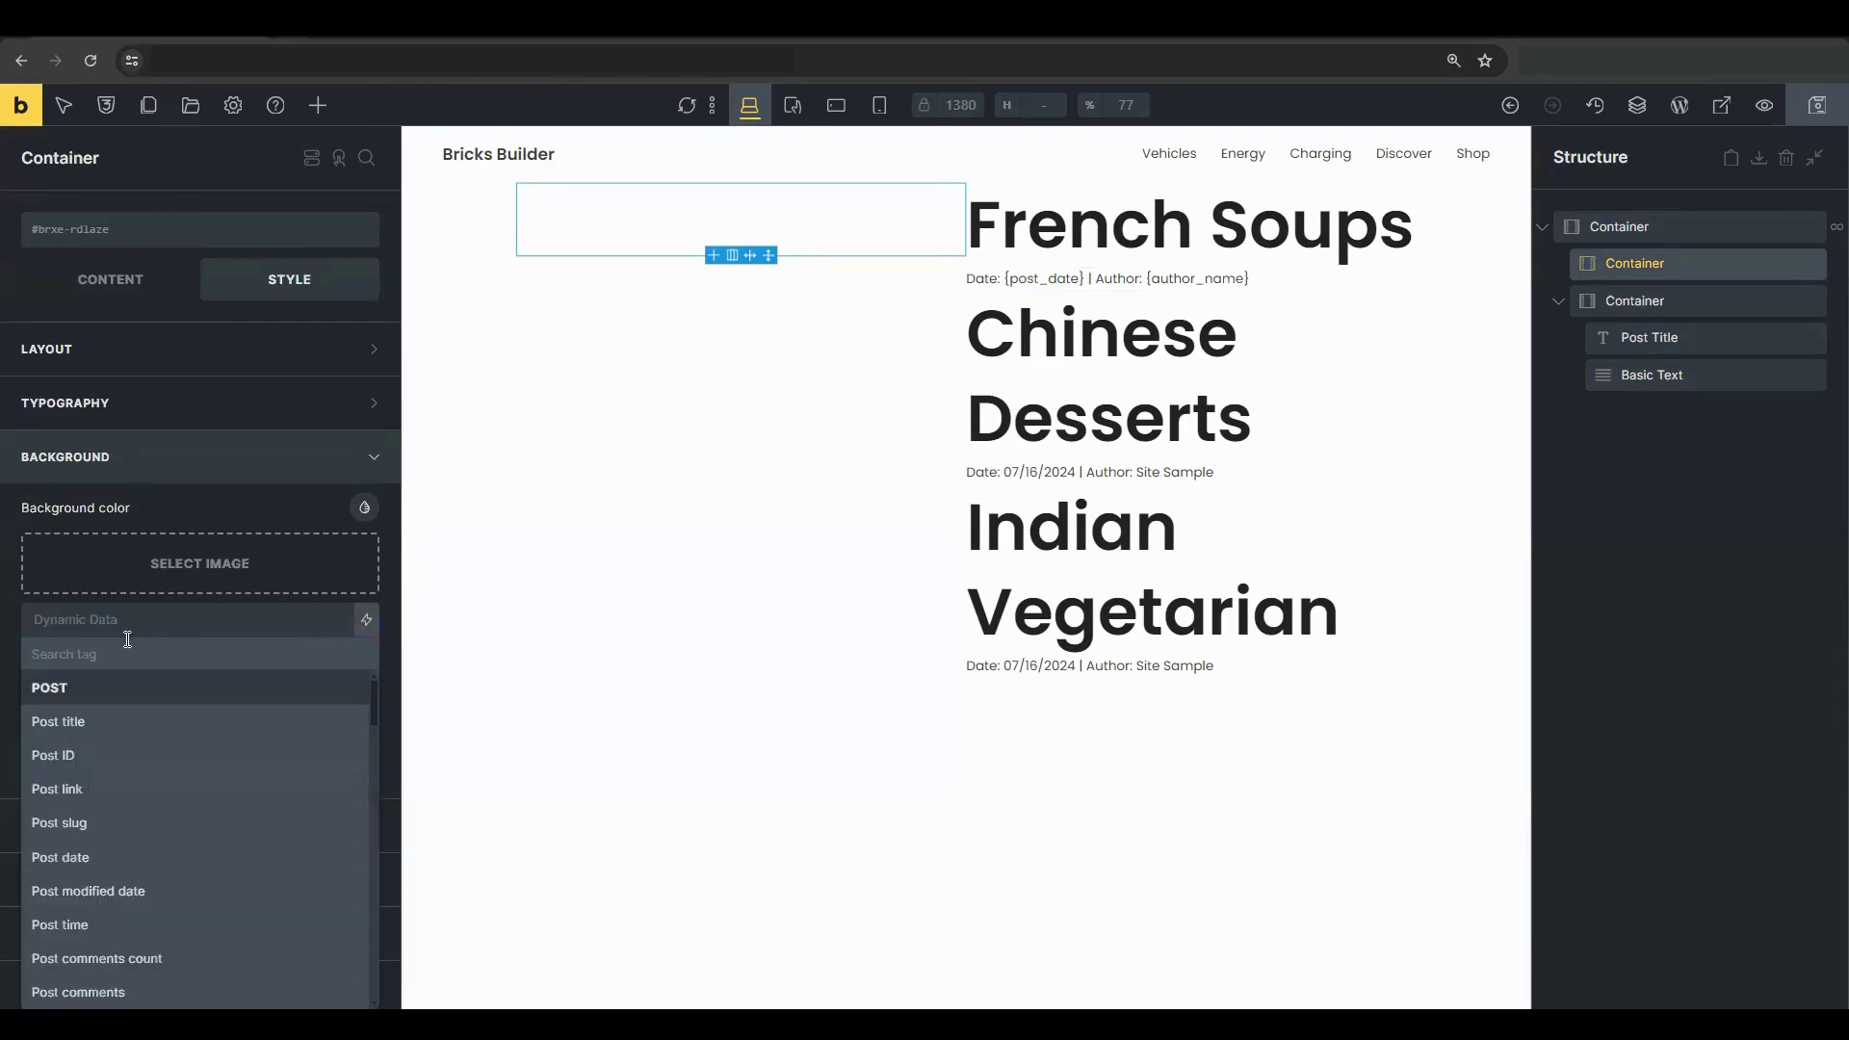
{"action": "type", "text": "feat"}
{"action": "left_click", "coordinate": [130, 717]}
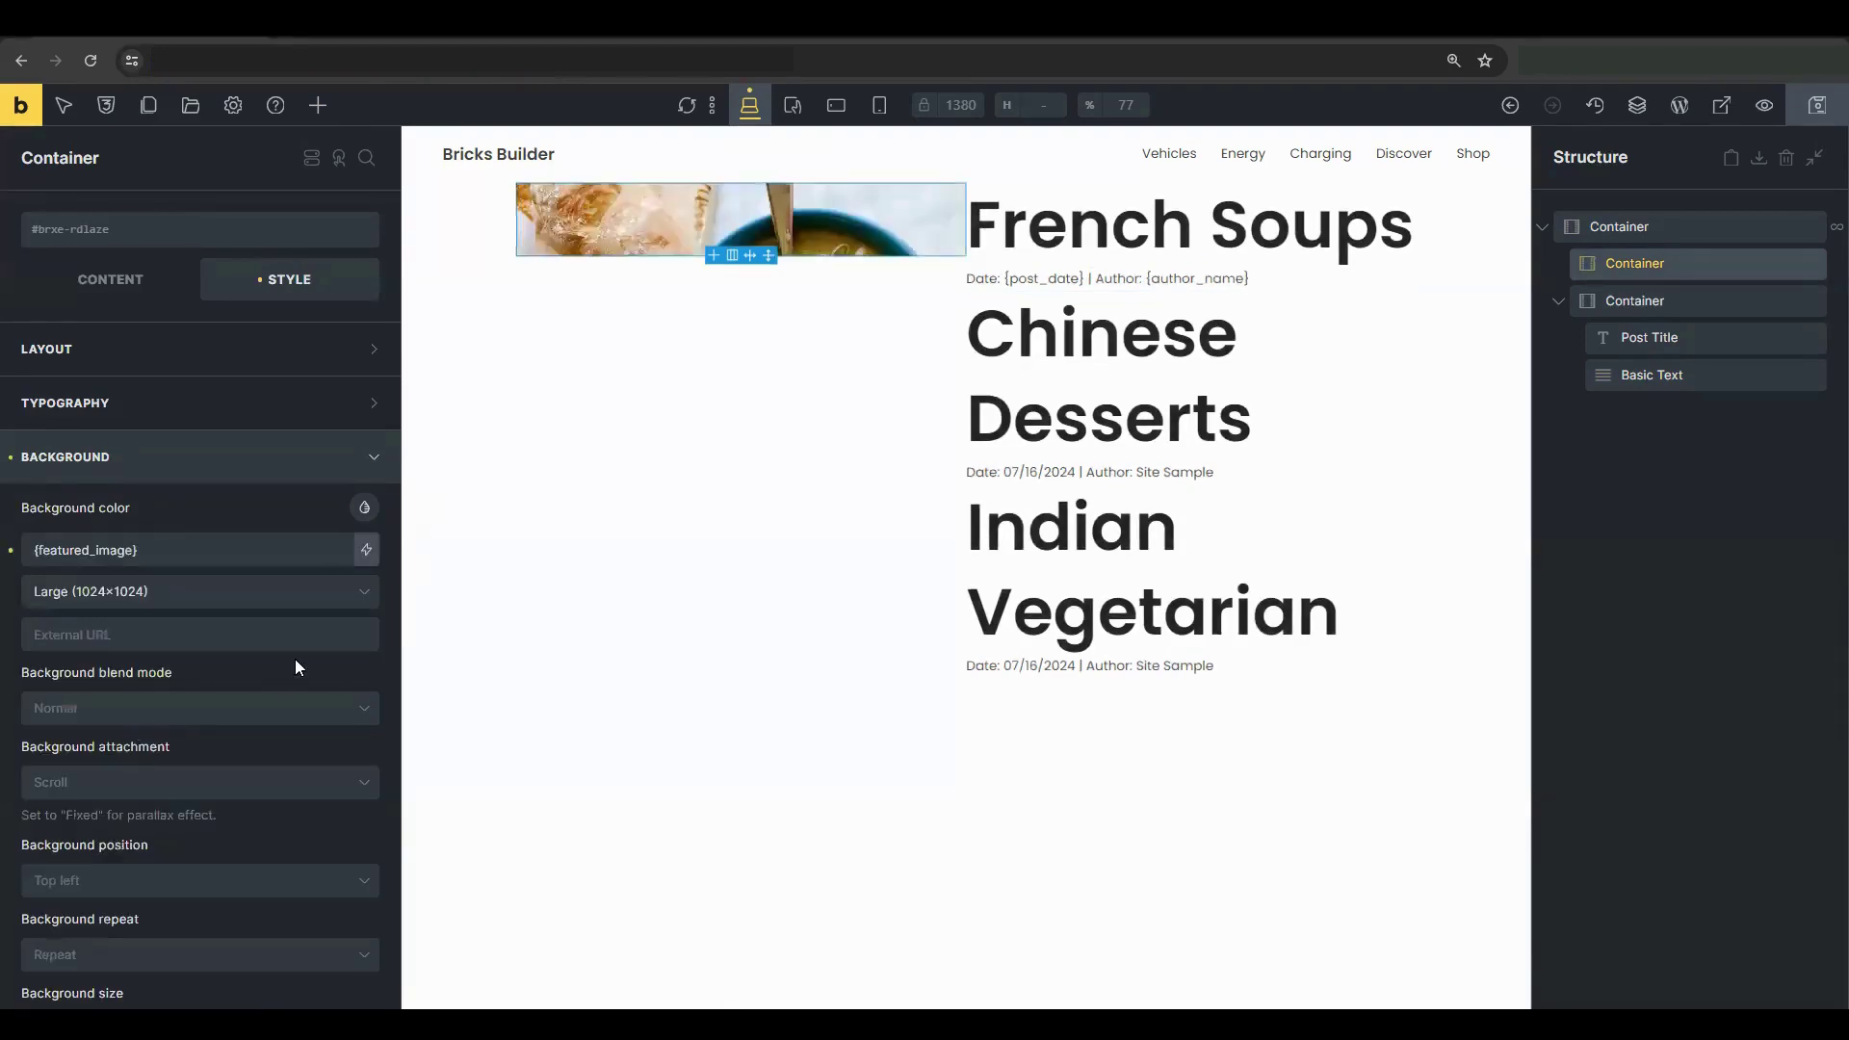
{"action": "scroll", "coordinate": [250, 462], "scroll_direction": "down", "scroll_amount": 1}
{"action": "scroll", "coordinate": [256, 323], "scroll_direction": "up", "scroll_amount": 1}
- Set the image container's height to 240 px
{"action": "left_click", "coordinate": [247, 343]}
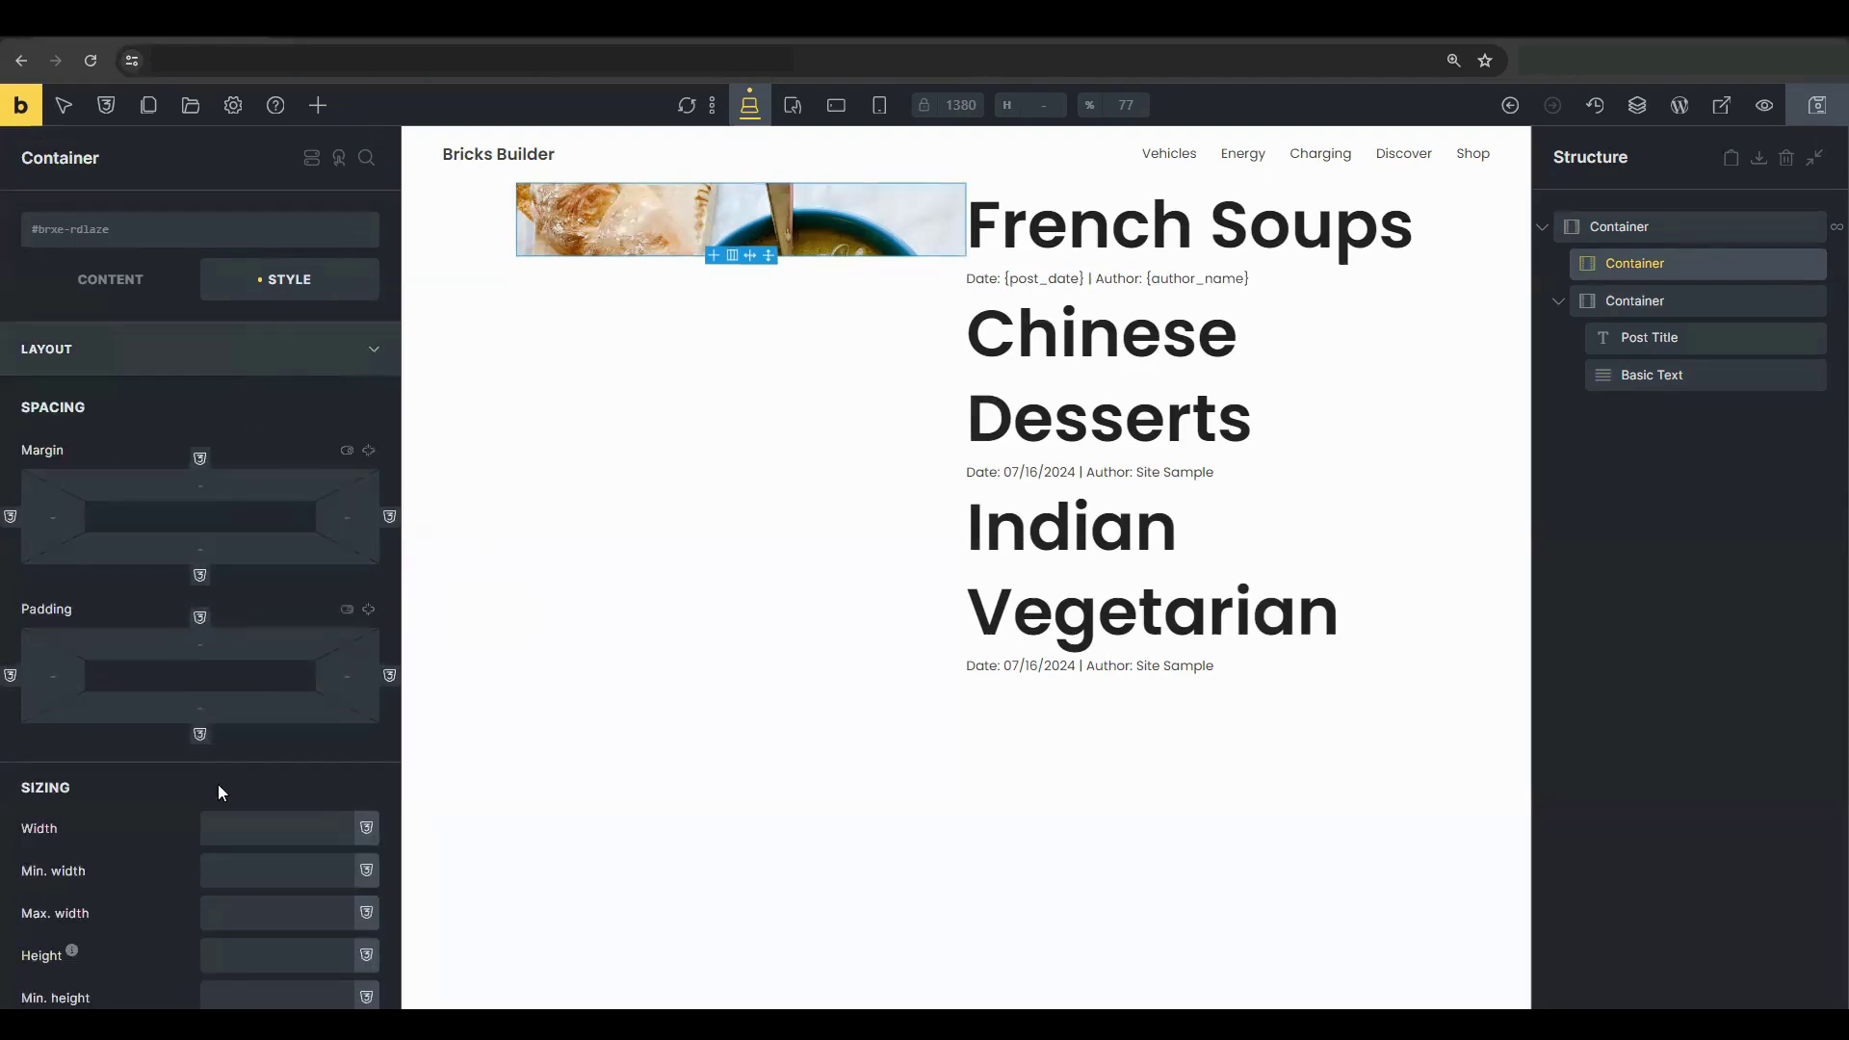
{"action": "scroll", "coordinate": [221, 788], "scroll_direction": "down", "scroll_amount": 3}
{"action": "left_click", "coordinate": [241, 668]}
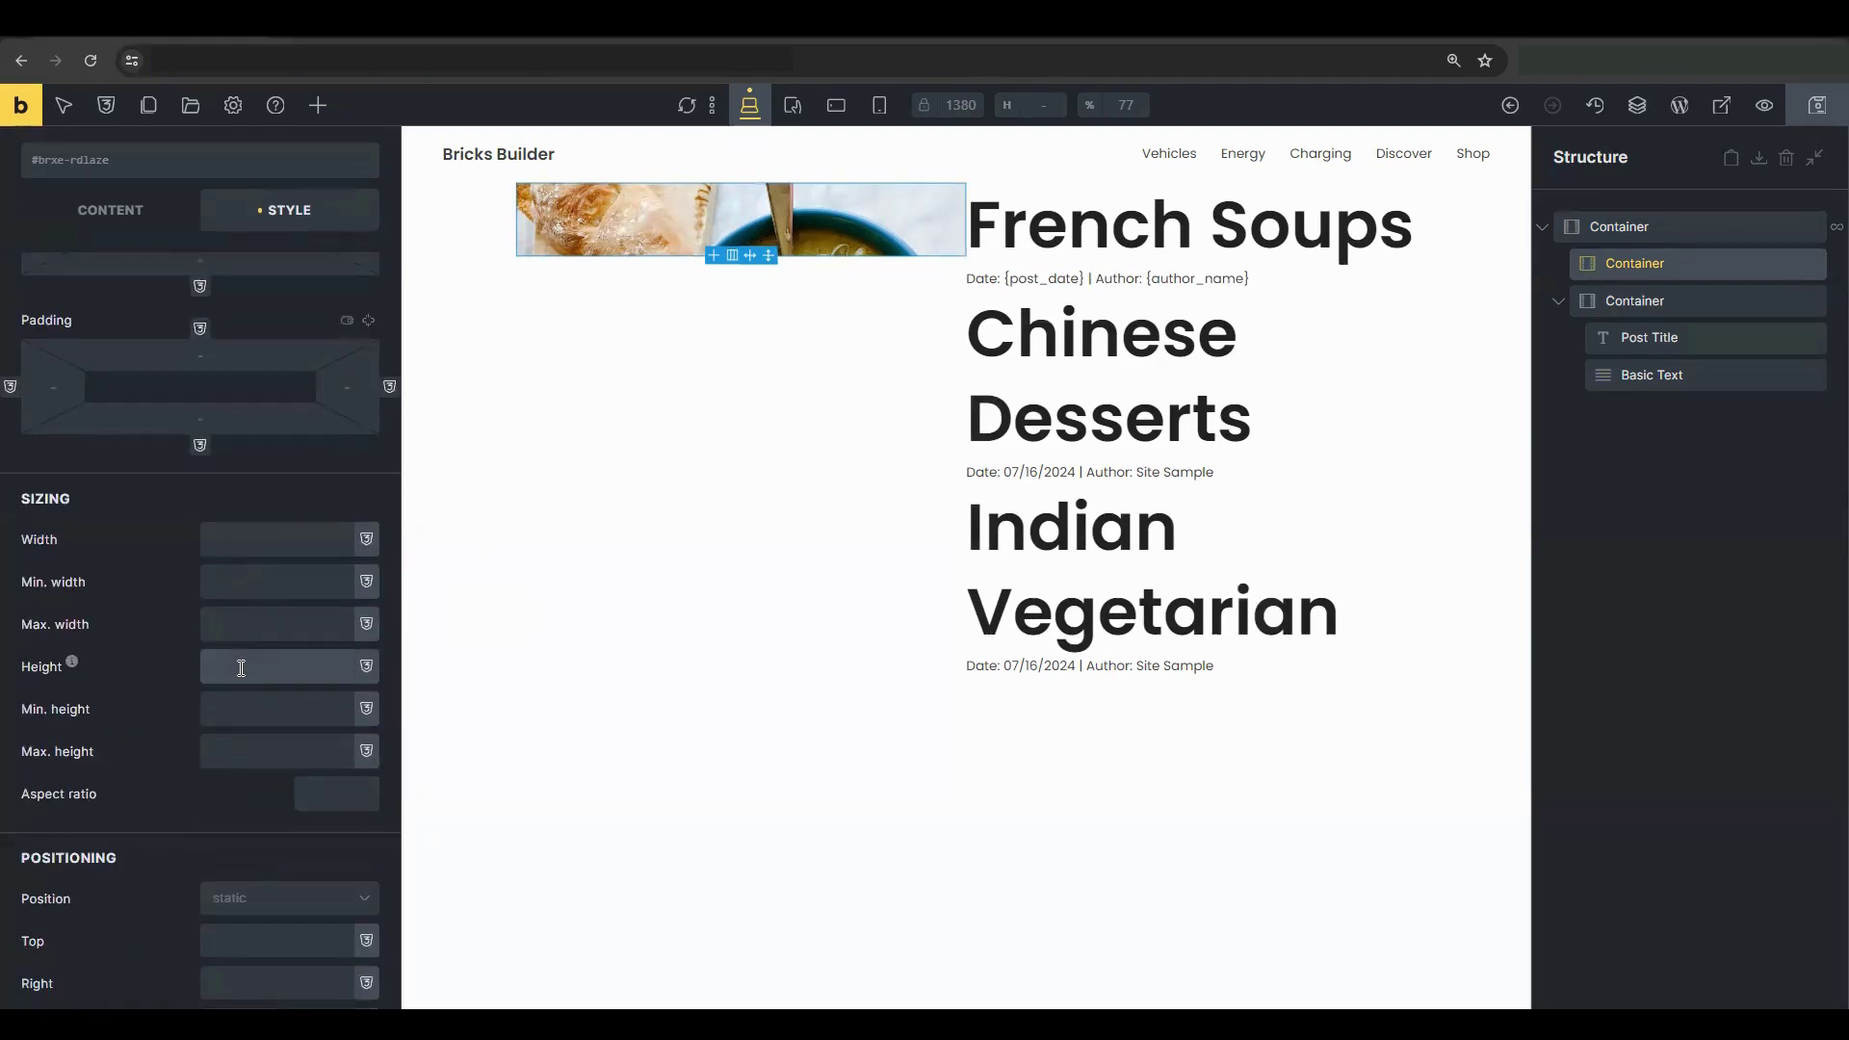
{"action": "type", "text": "240"}
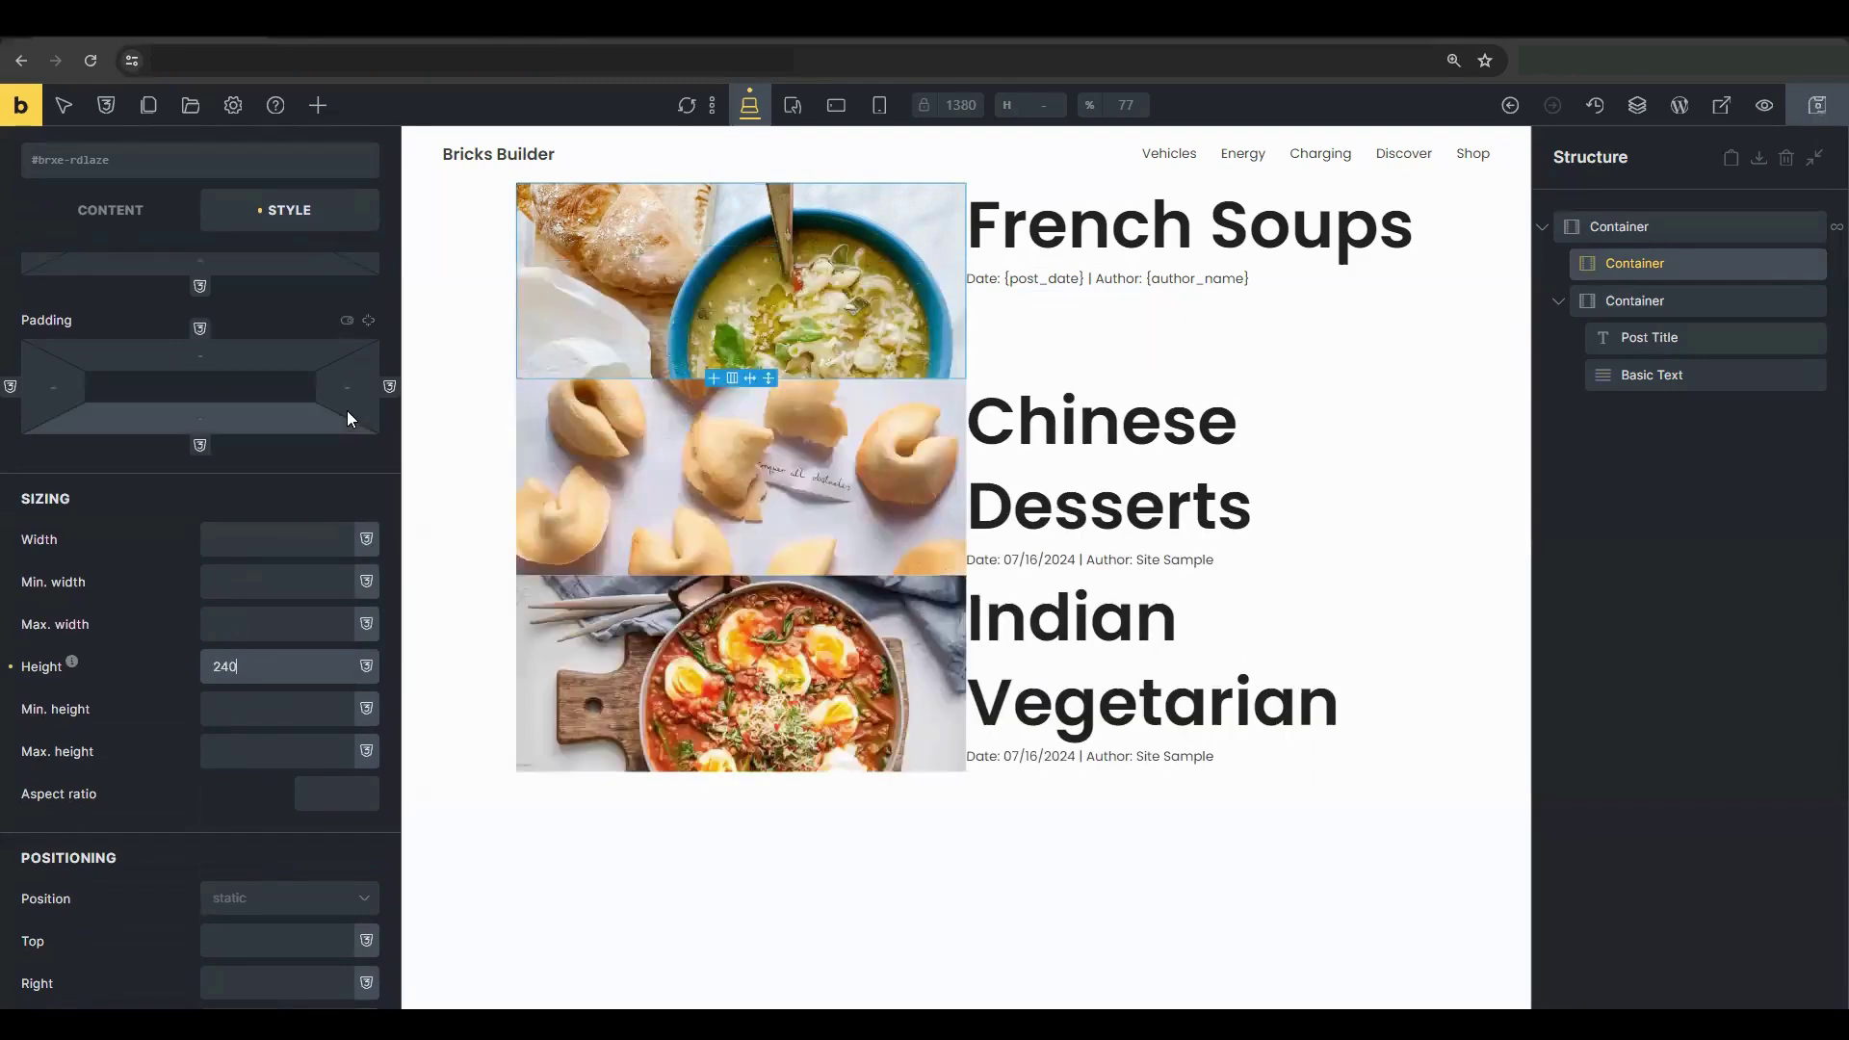
- Give the looping recipe card a 30 px bottom margin
{"action": "left_click", "coordinate": [1618, 226]}
{"action": "scroll", "coordinate": [363, 515], "scroll_direction": "down", "scroll_amount": 1}
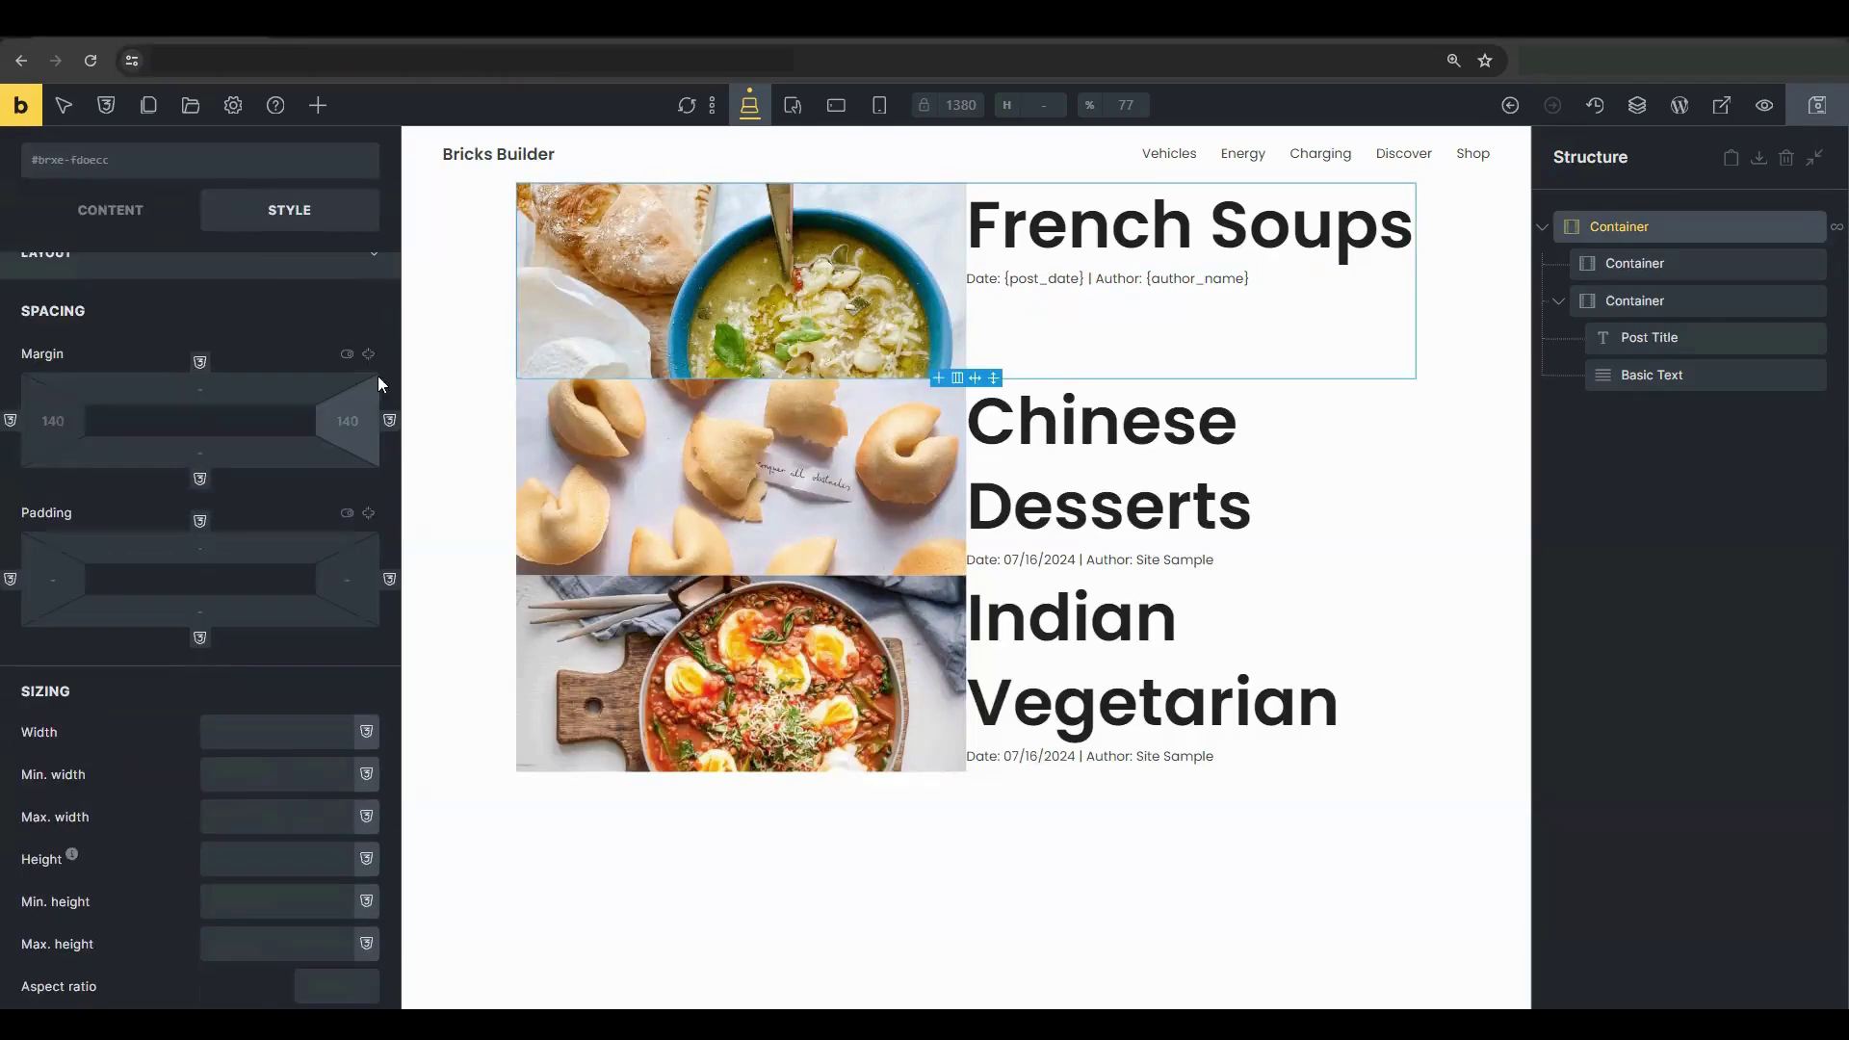
{"action": "left_click", "coordinate": [368, 354]}
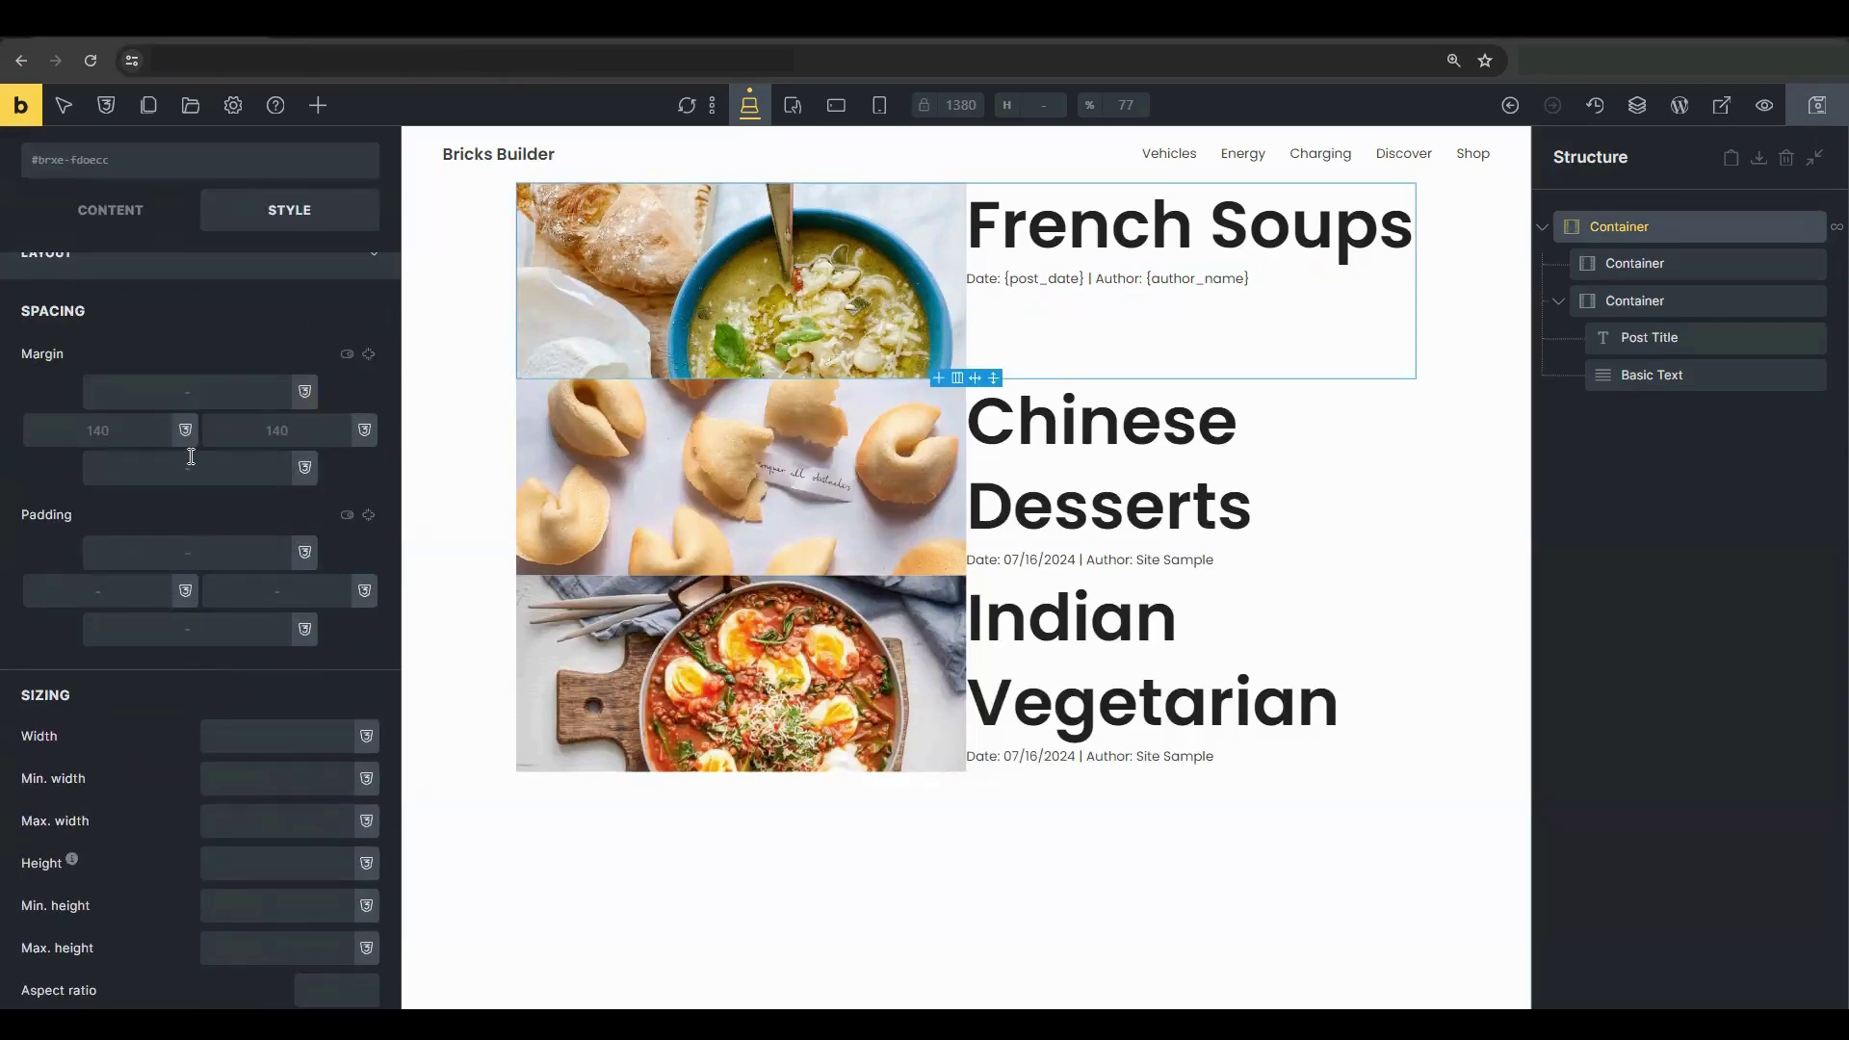
{"action": "left_click", "coordinate": [190, 457]}
{"action": "type", "text": "30"}
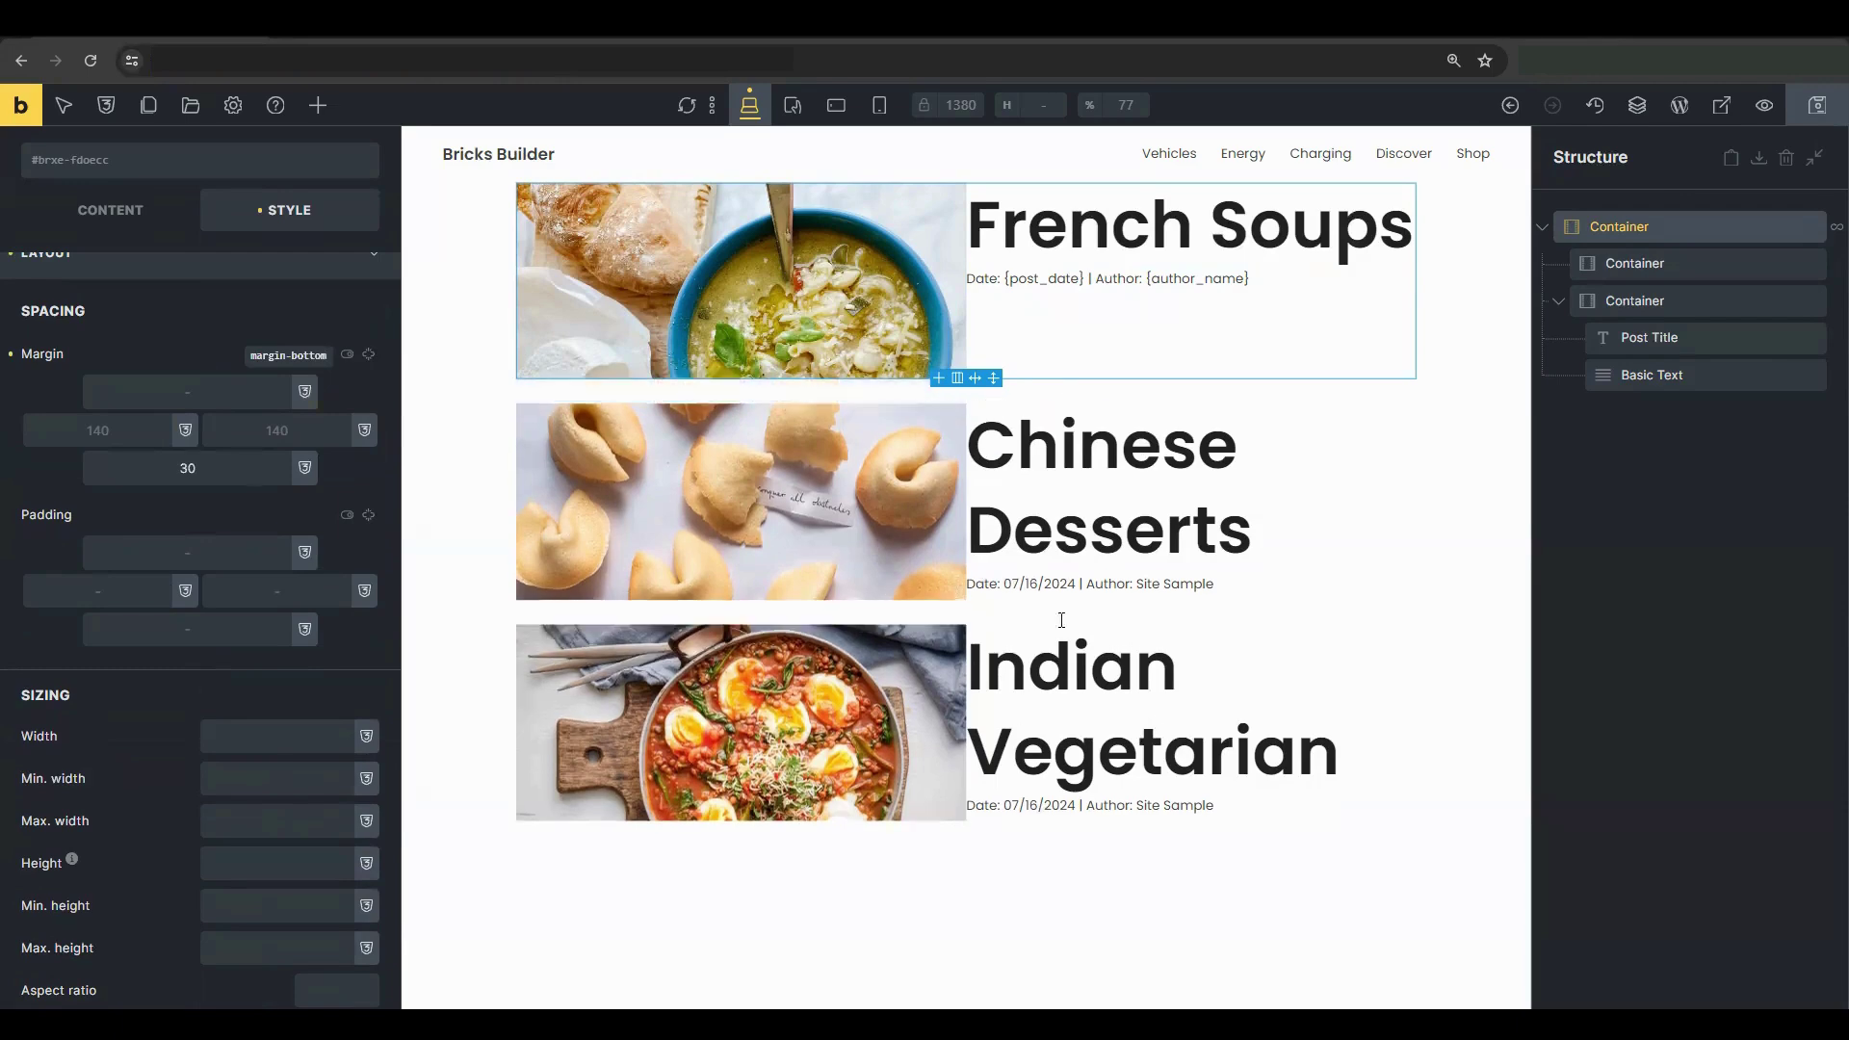
- Pad the text column 30 px left and right, and center the card's cross-axis alignment
{"action": "left_click", "coordinate": [1628, 301]}
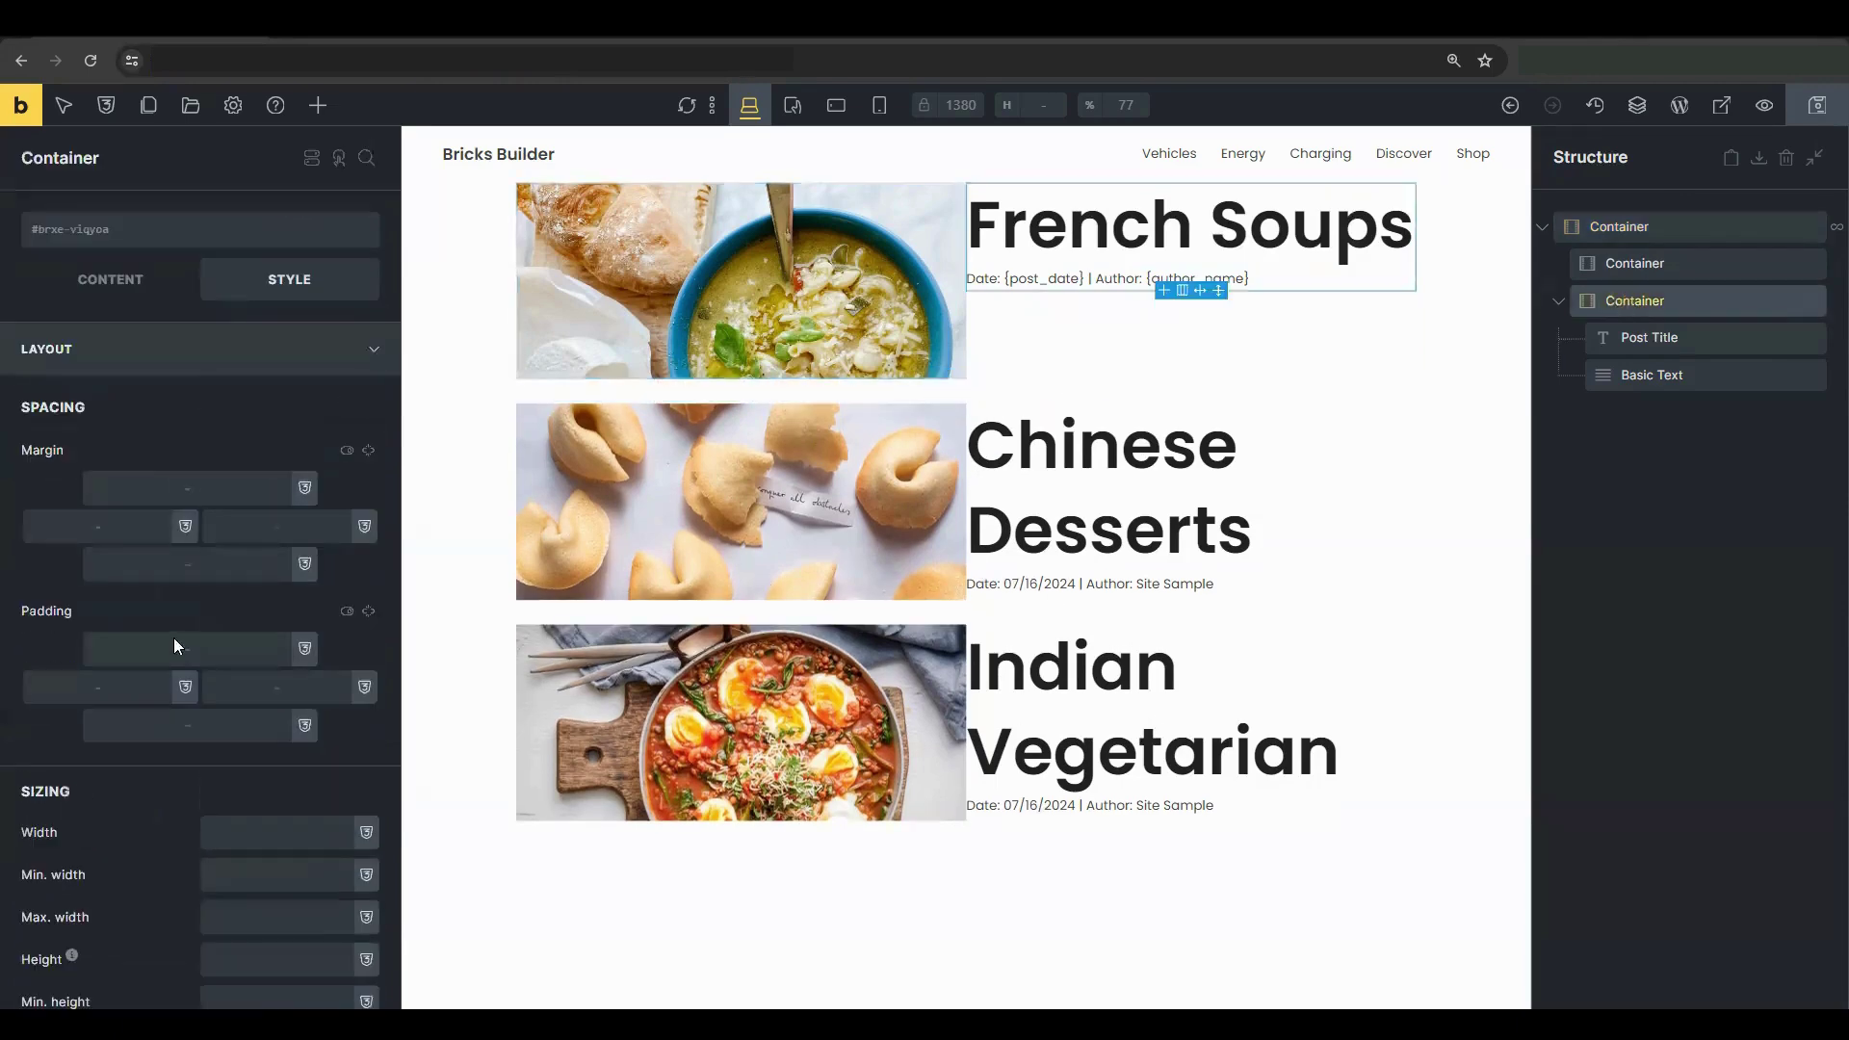
{"action": "left_click", "coordinate": [243, 690]}
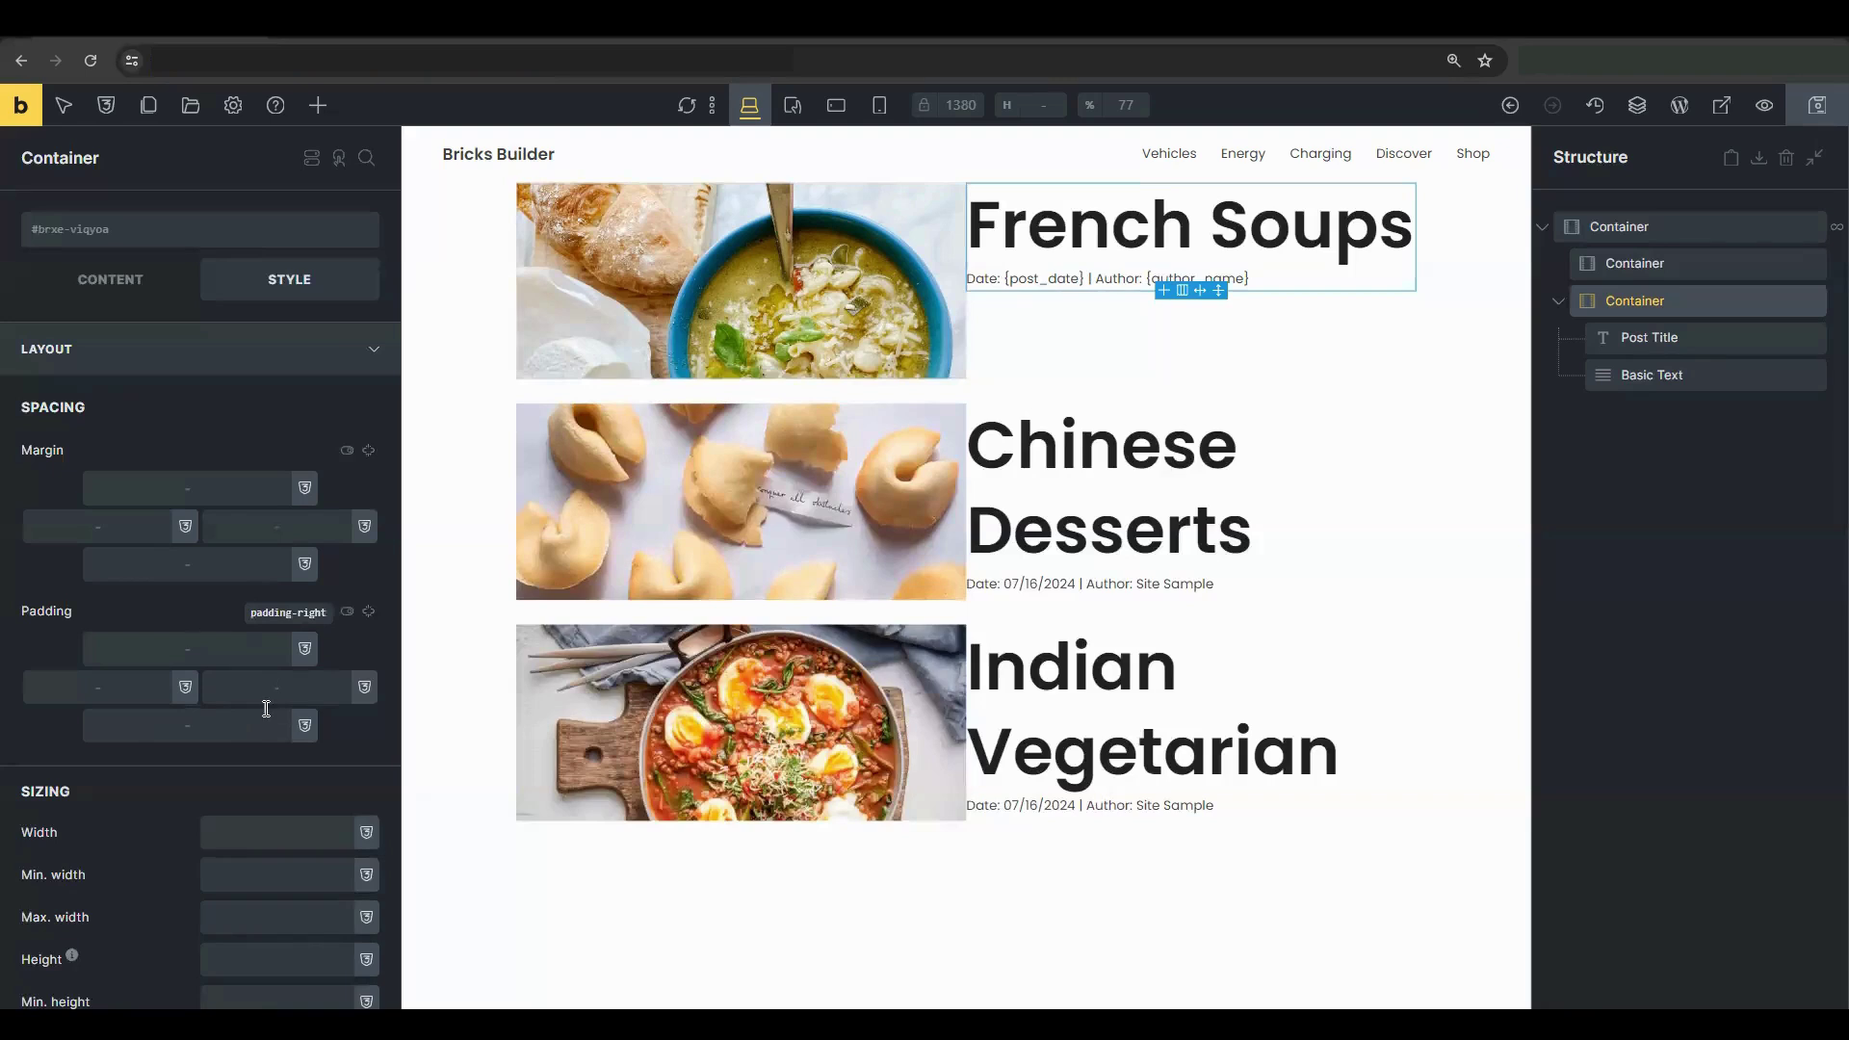
{"action": "type", "text": "30"}
{"action": "left_click", "coordinate": [183, 709]}
{"action": "type", "text": "30"}
{"action": "left_click", "coordinate": [1618, 226]}
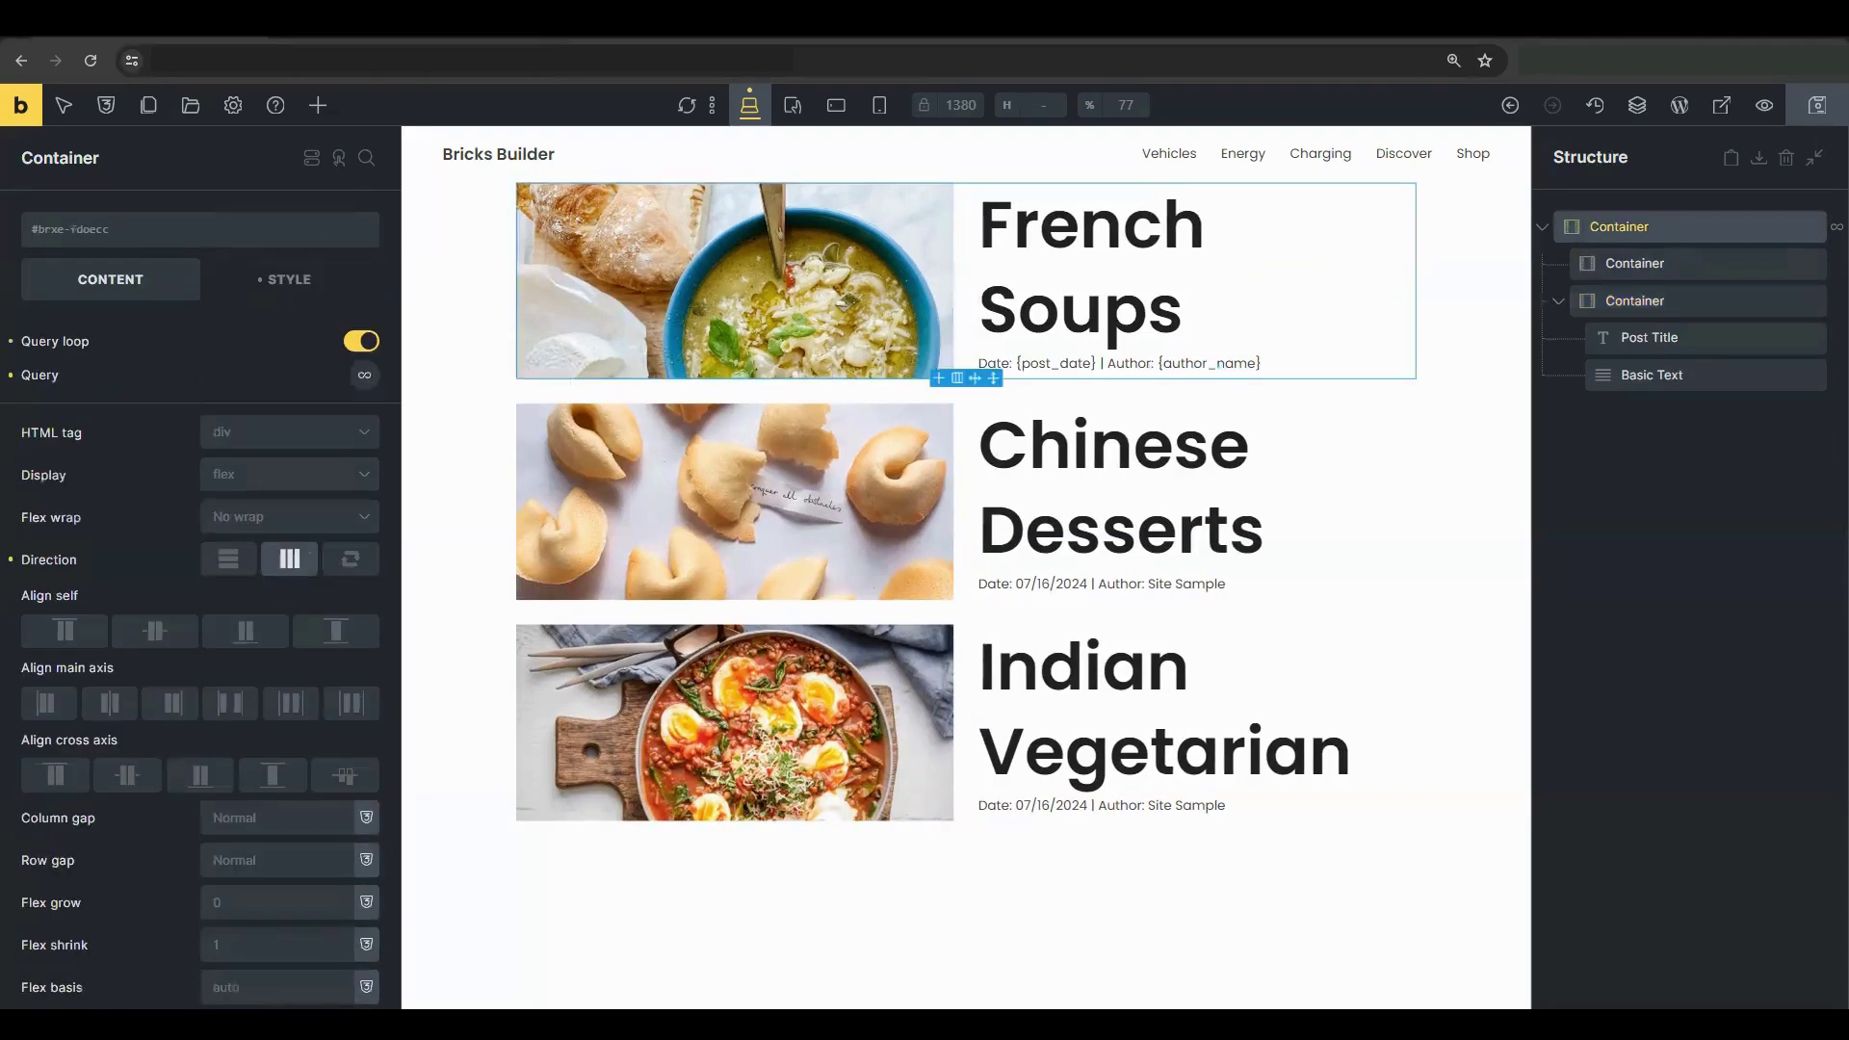
{"action": "left_click", "coordinate": [127, 776]}
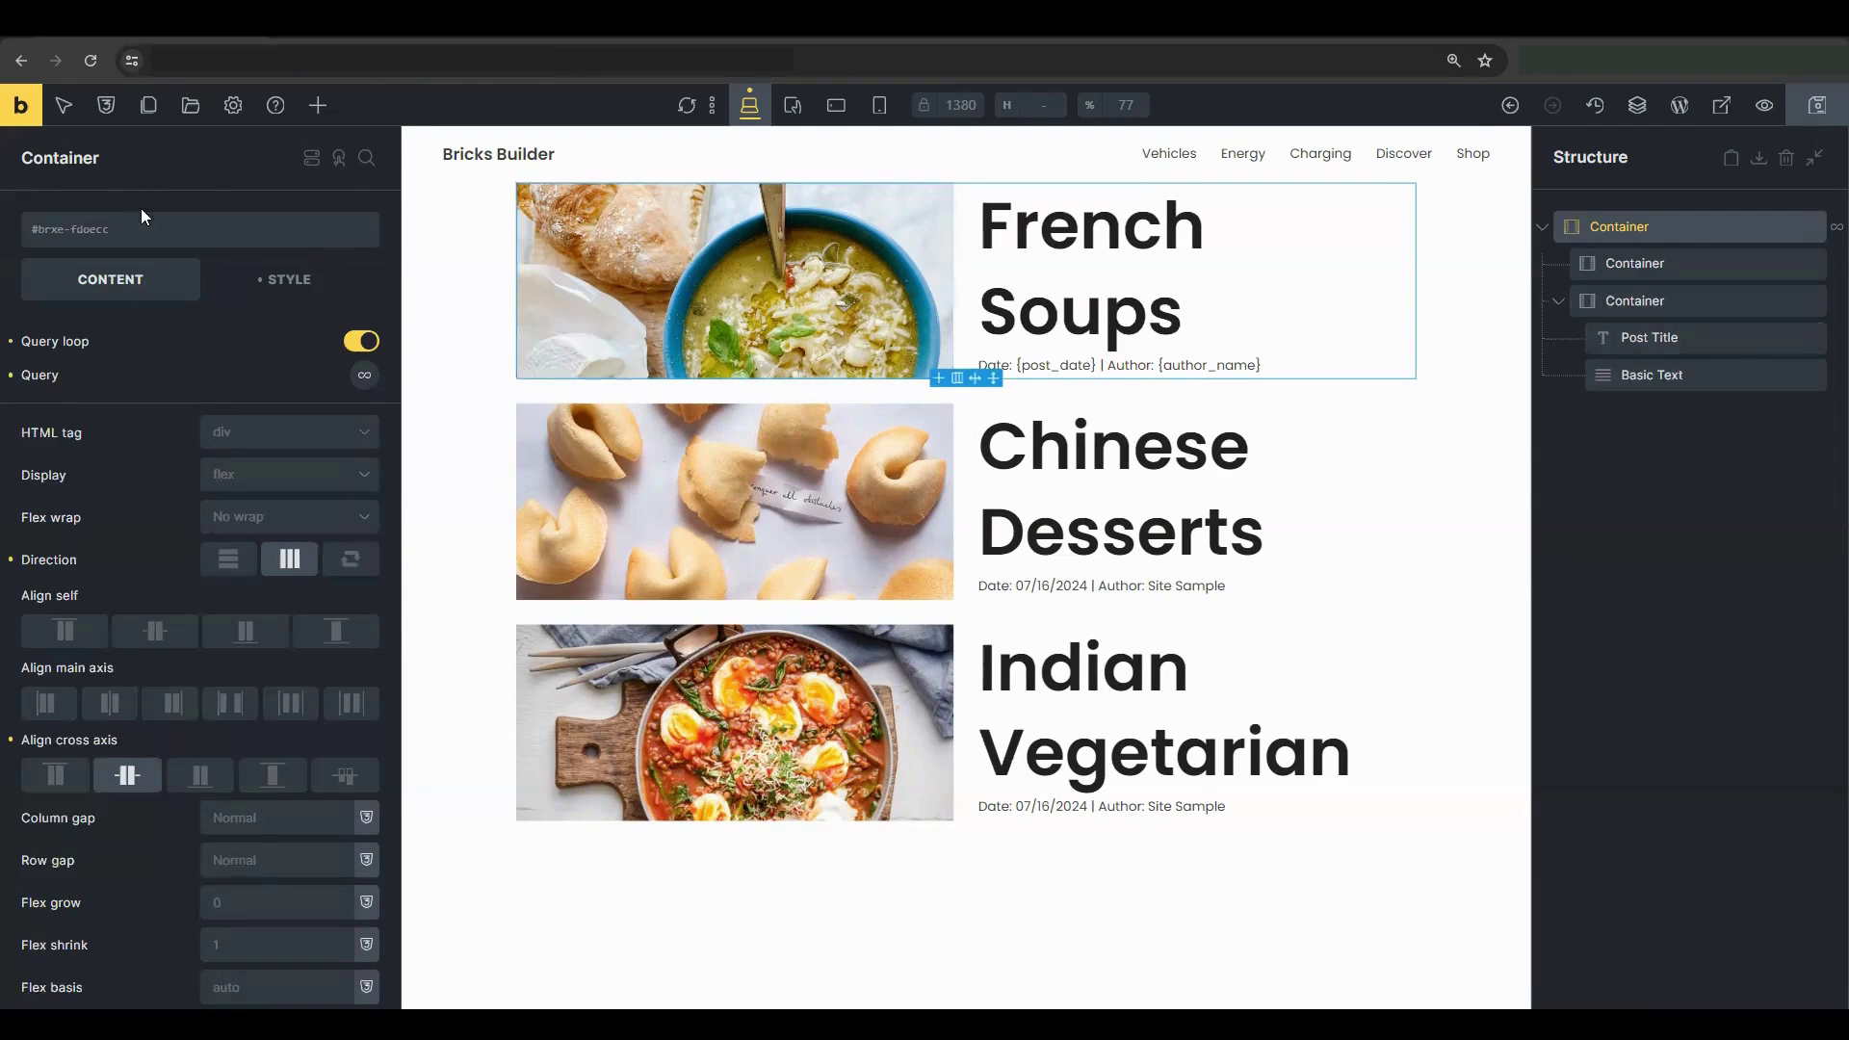
- Add an Excerpt element under the meta line
{"action": "left_click", "coordinate": [318, 105]}
{"action": "type", "text": "exc"}
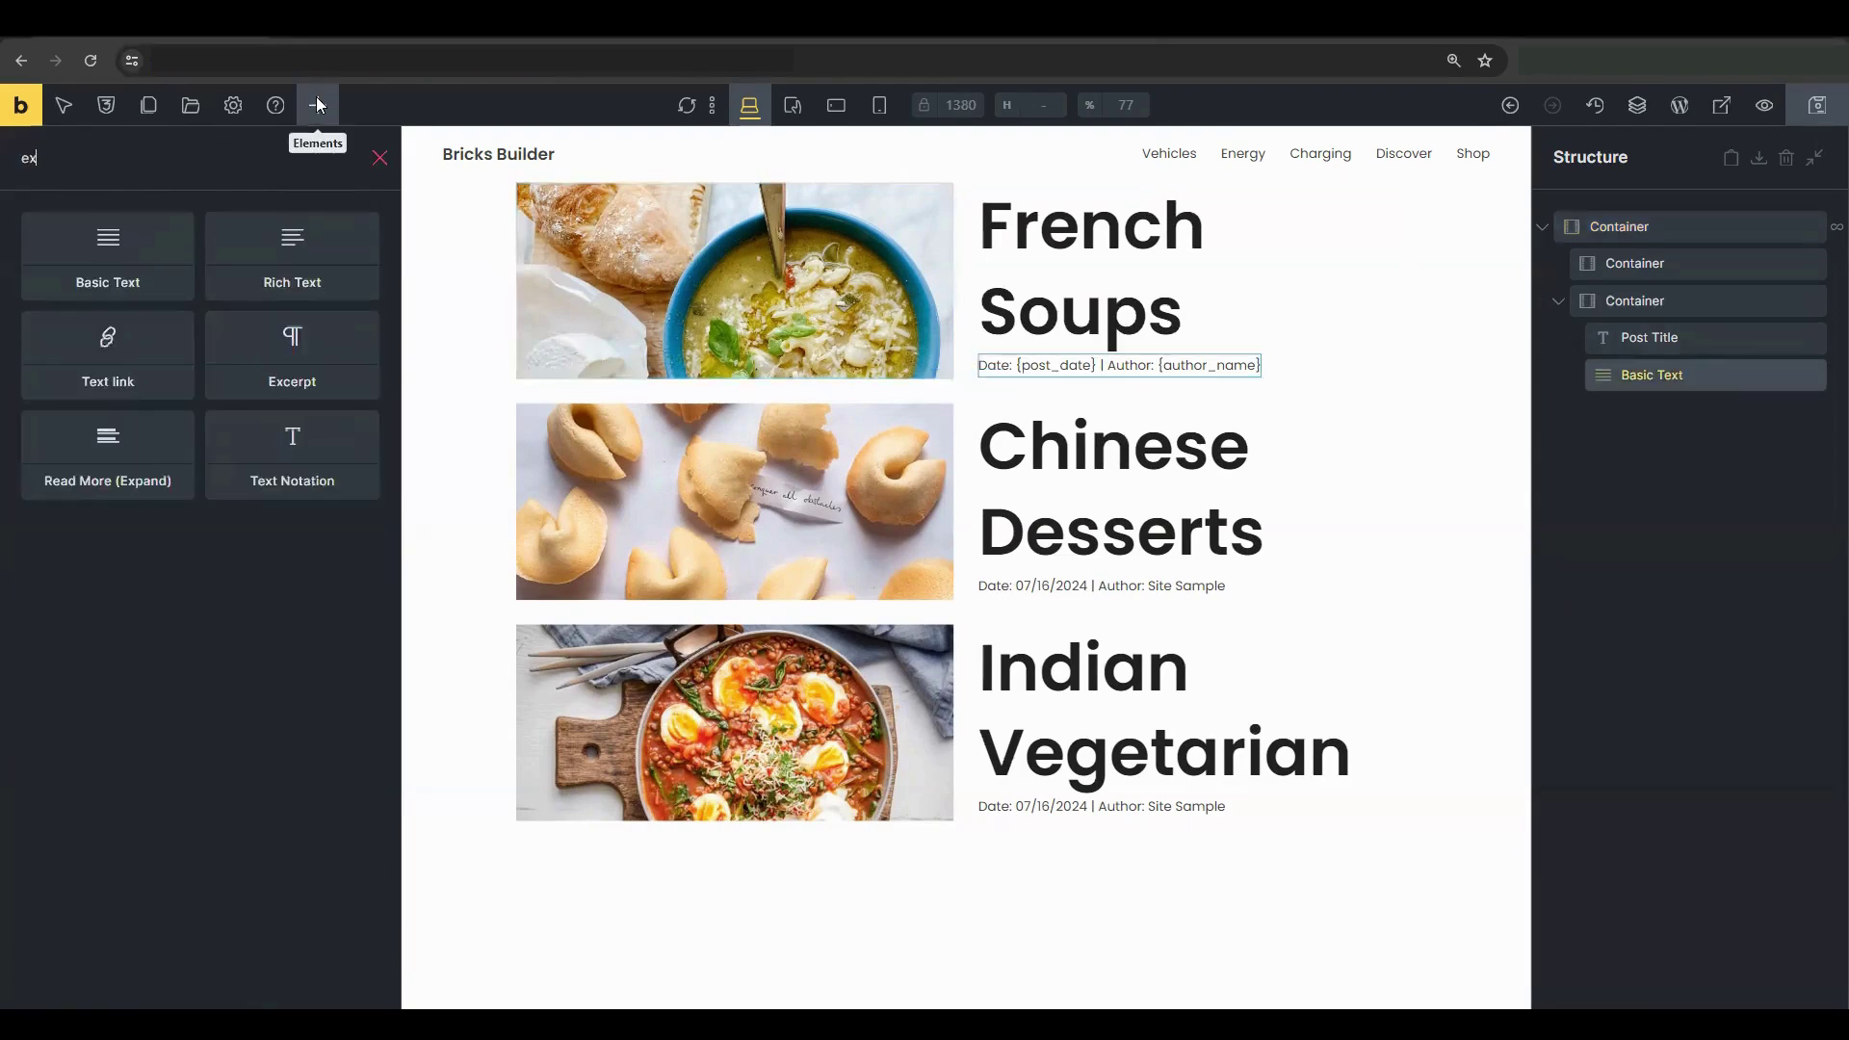
{"action": "left_click", "coordinate": [154, 240]}
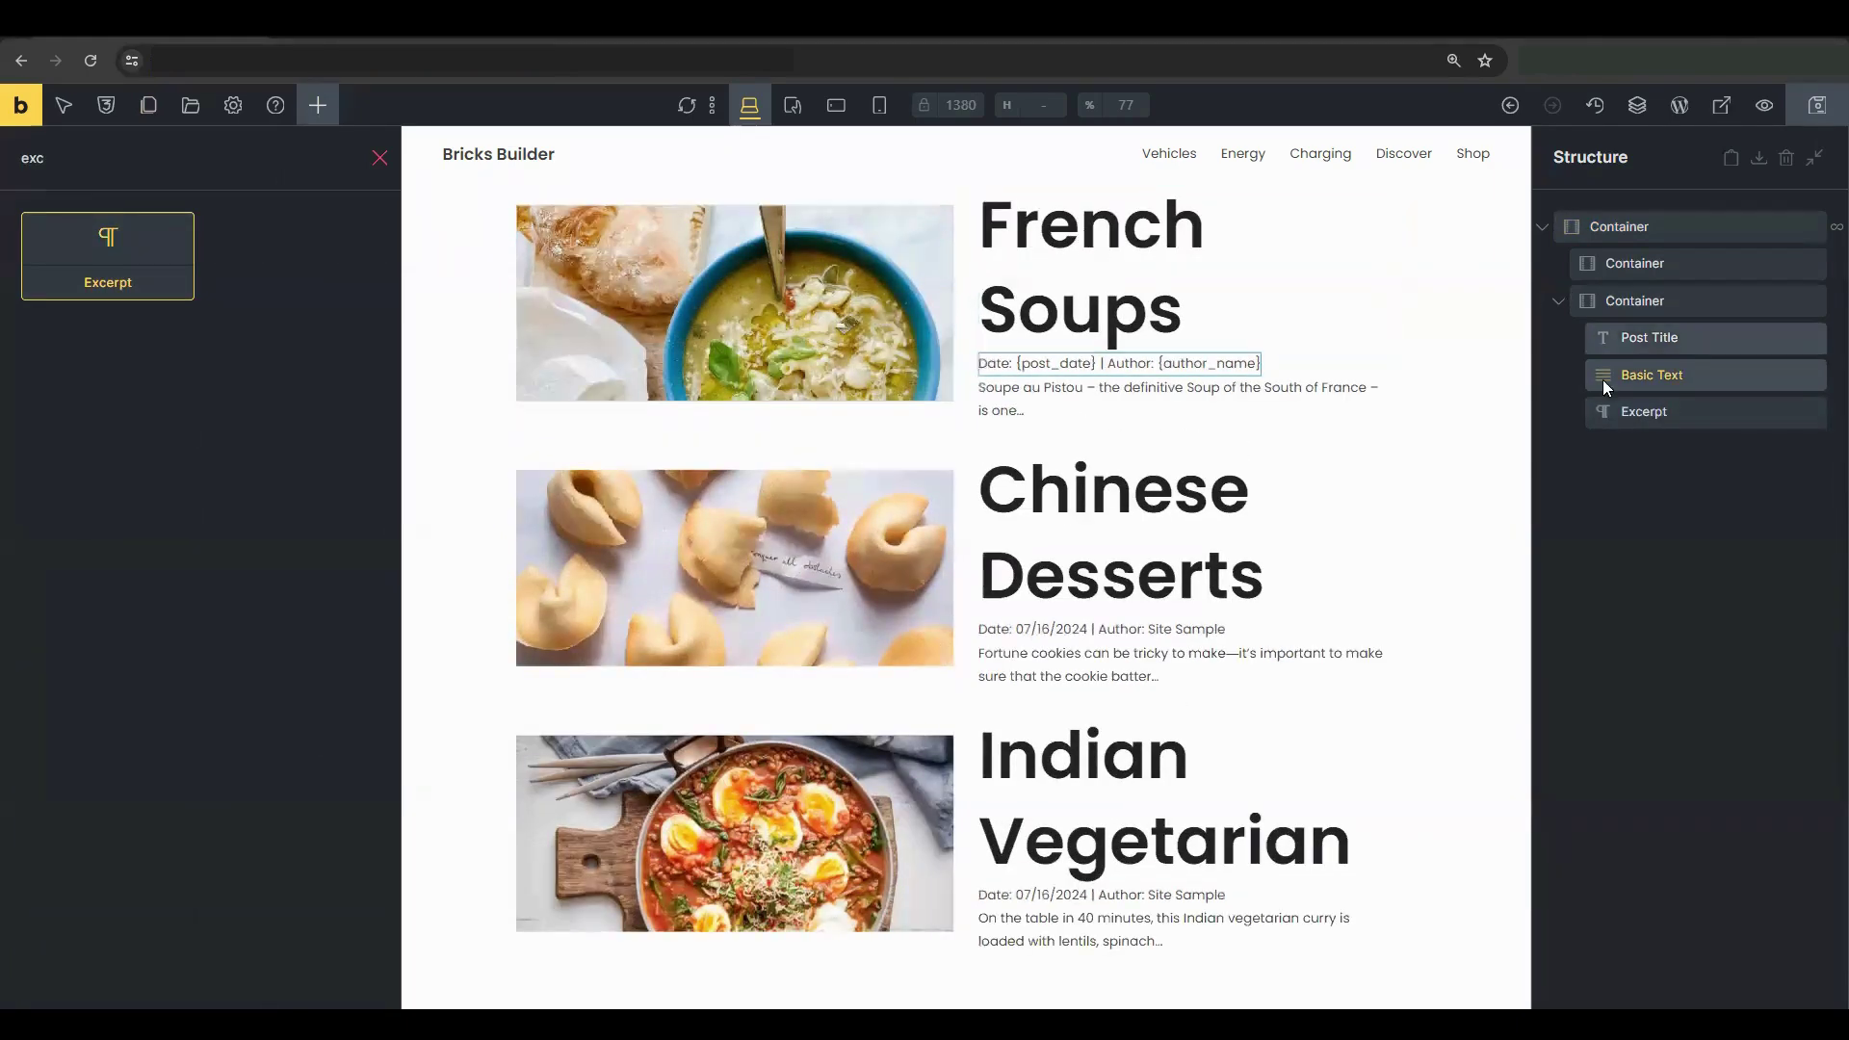
- Set the Post Title typography to font size 30 in Roboto
{"action": "left_click", "coordinate": [1639, 337]}
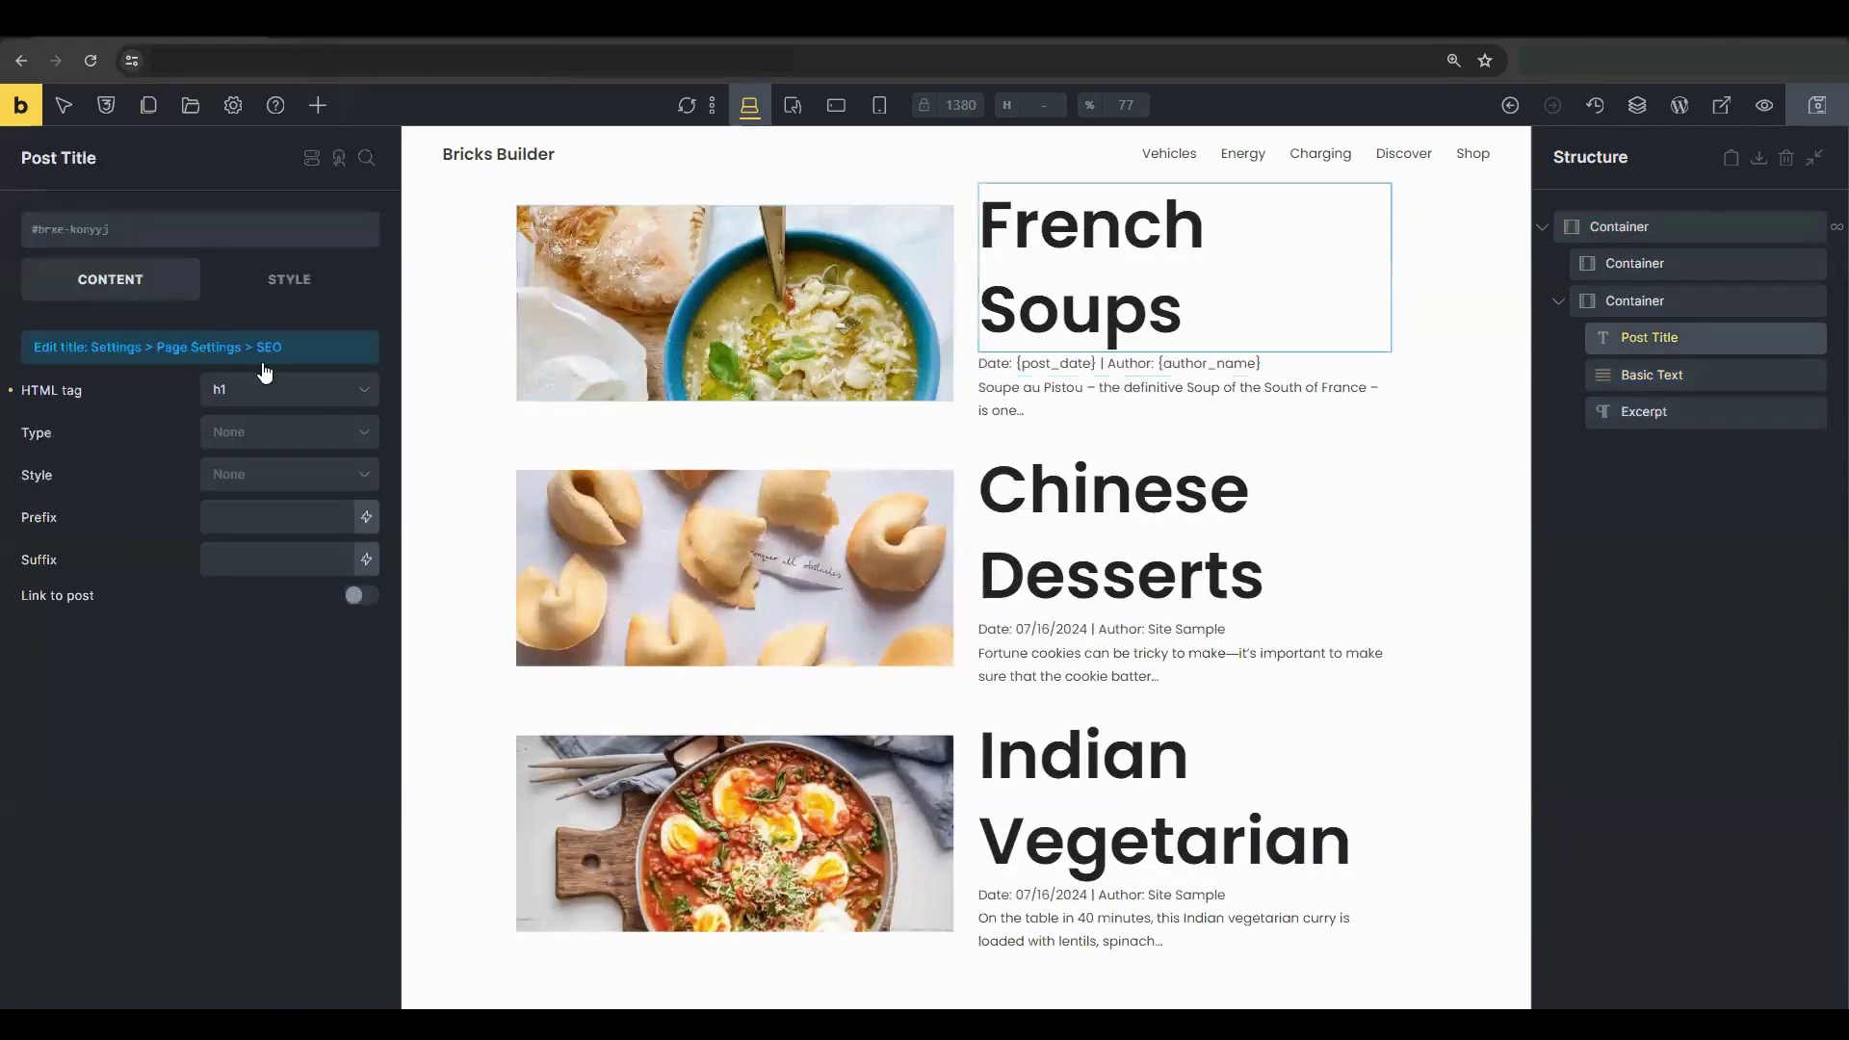
{"action": "left_click", "coordinate": [280, 281]}
{"action": "left_click", "coordinate": [236, 350]}
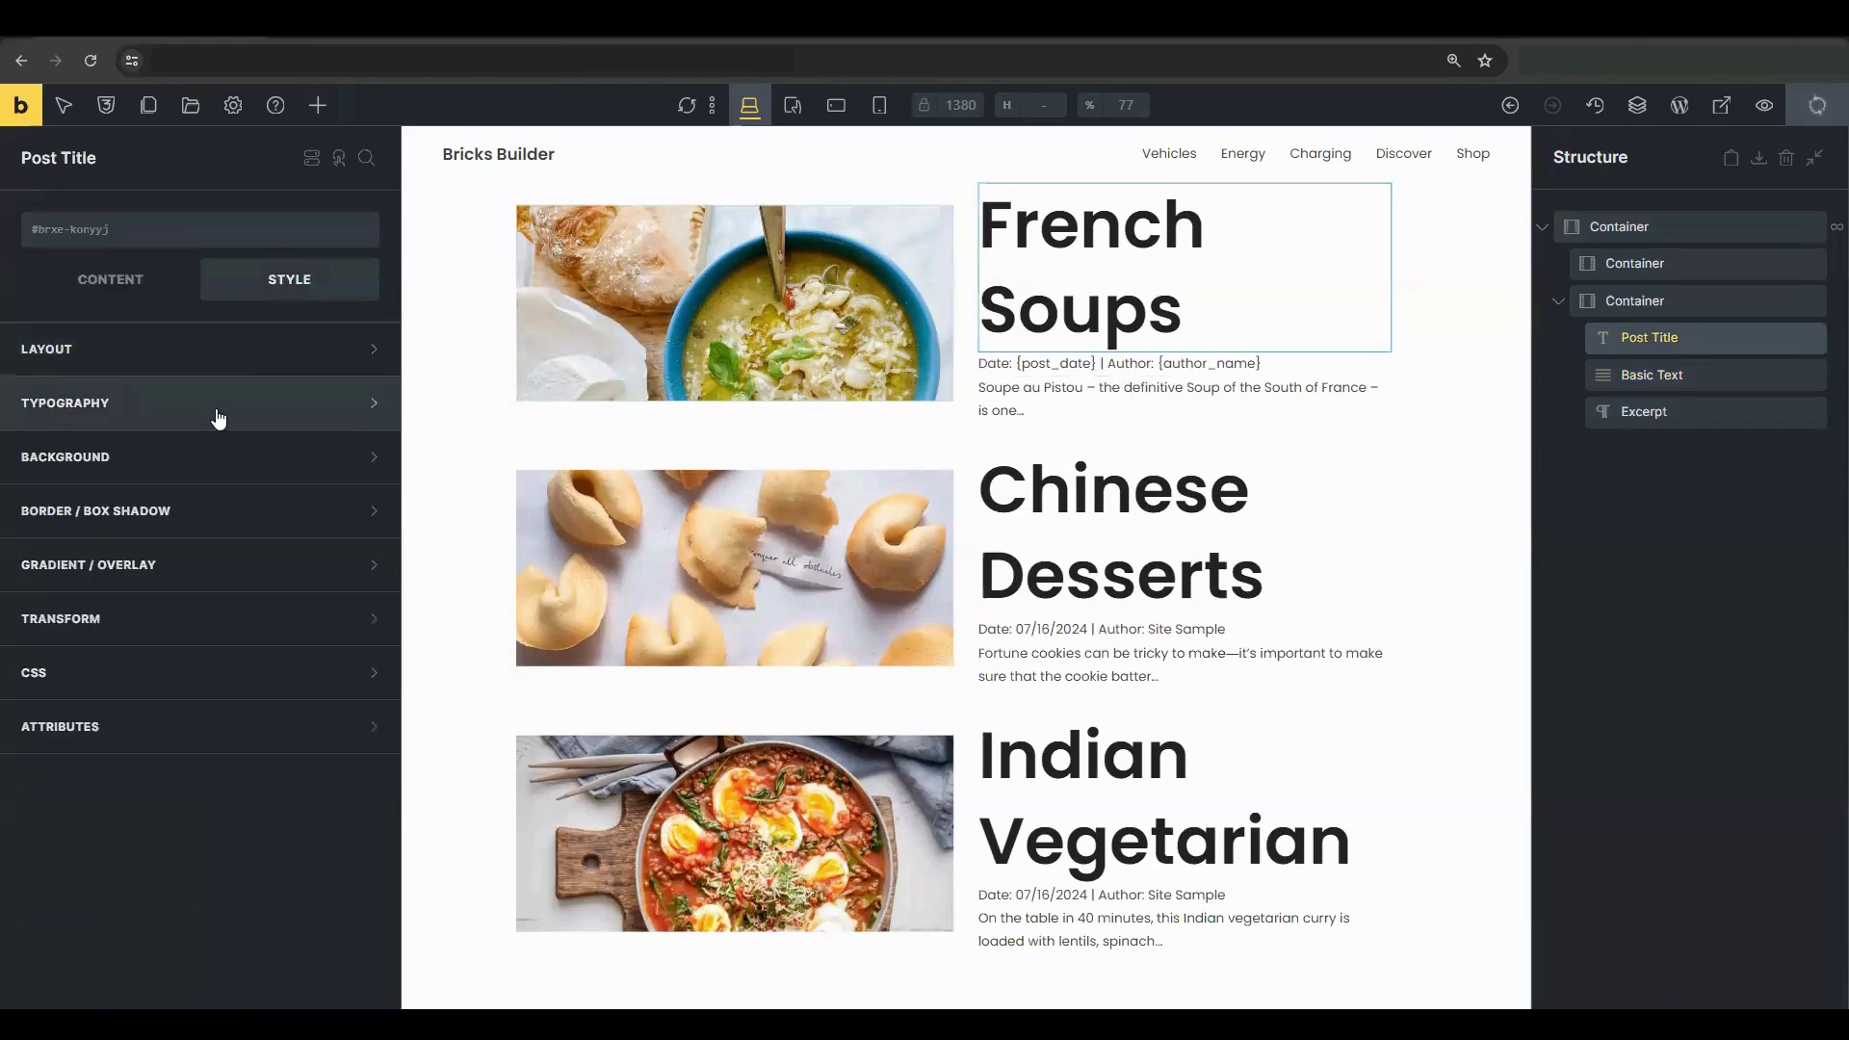
{"action": "left_click", "coordinate": [215, 404]}
{"action": "left_click", "coordinate": [296, 491]}
{"action": "type", "text": "30"}
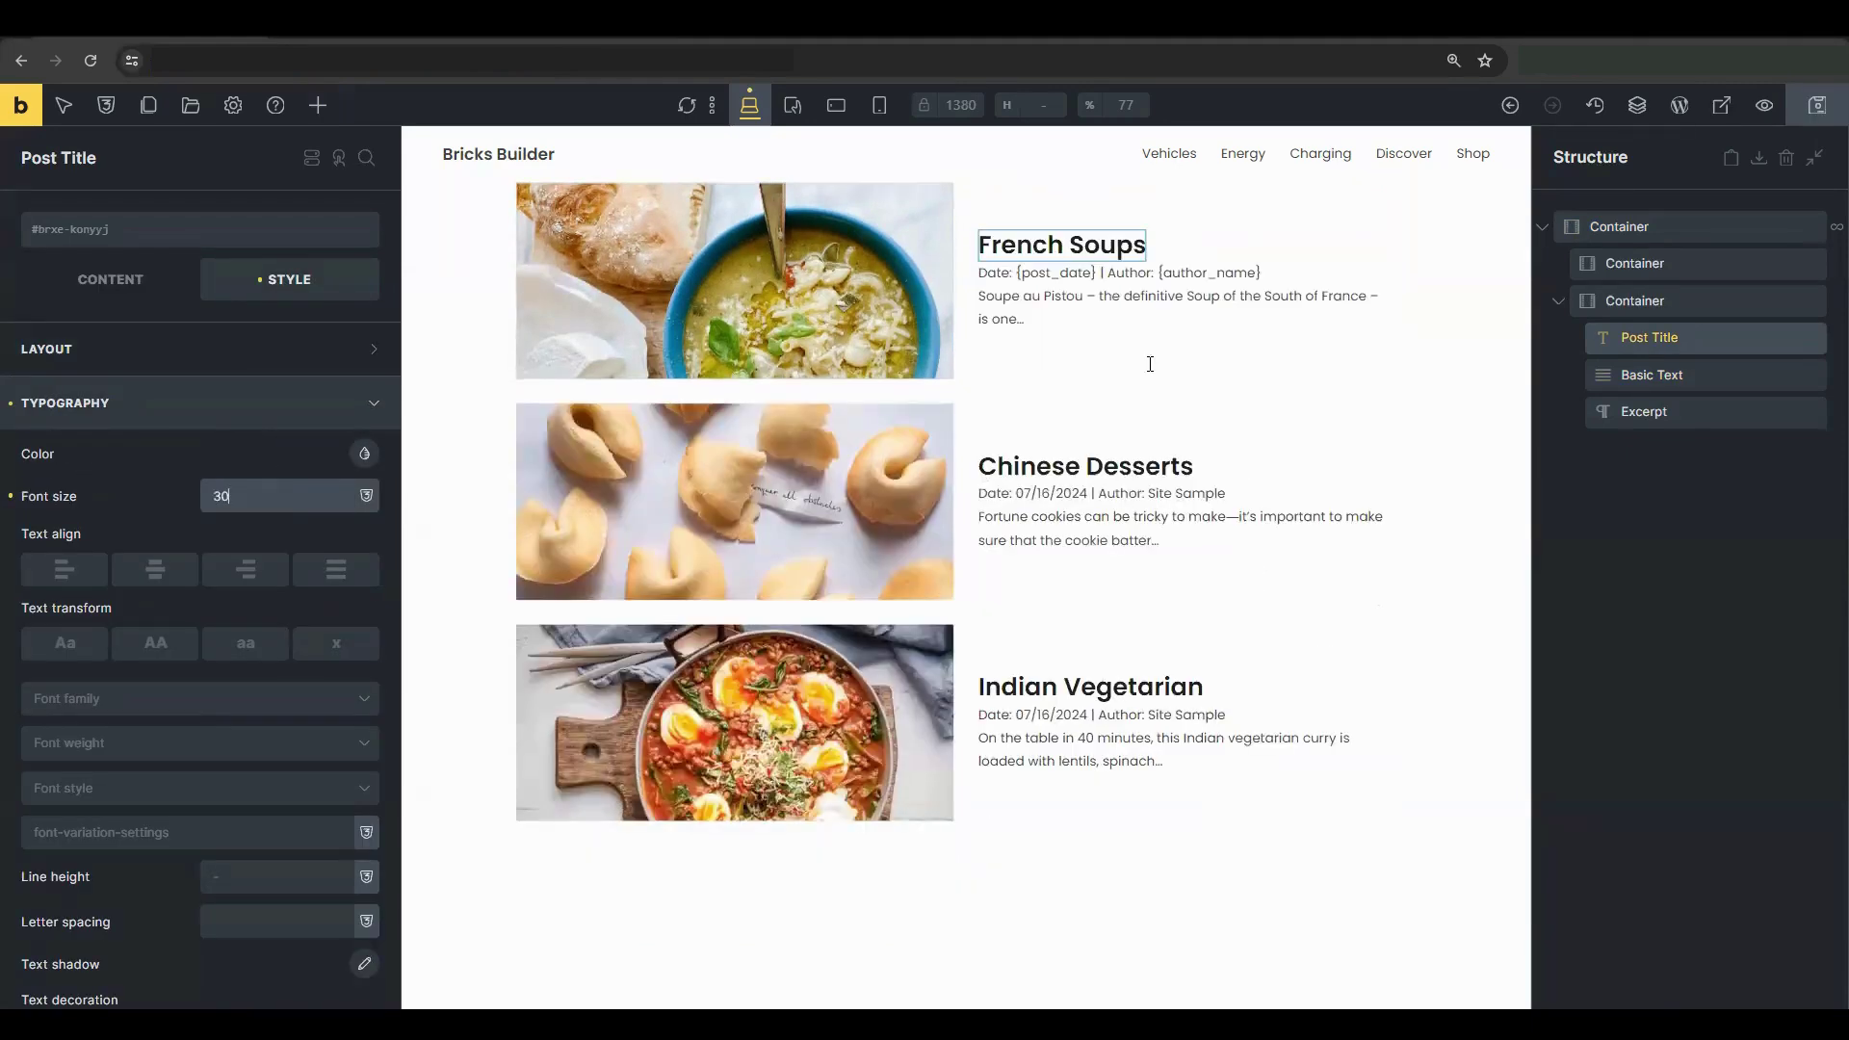
{"action": "left_click", "coordinate": [209, 701]}
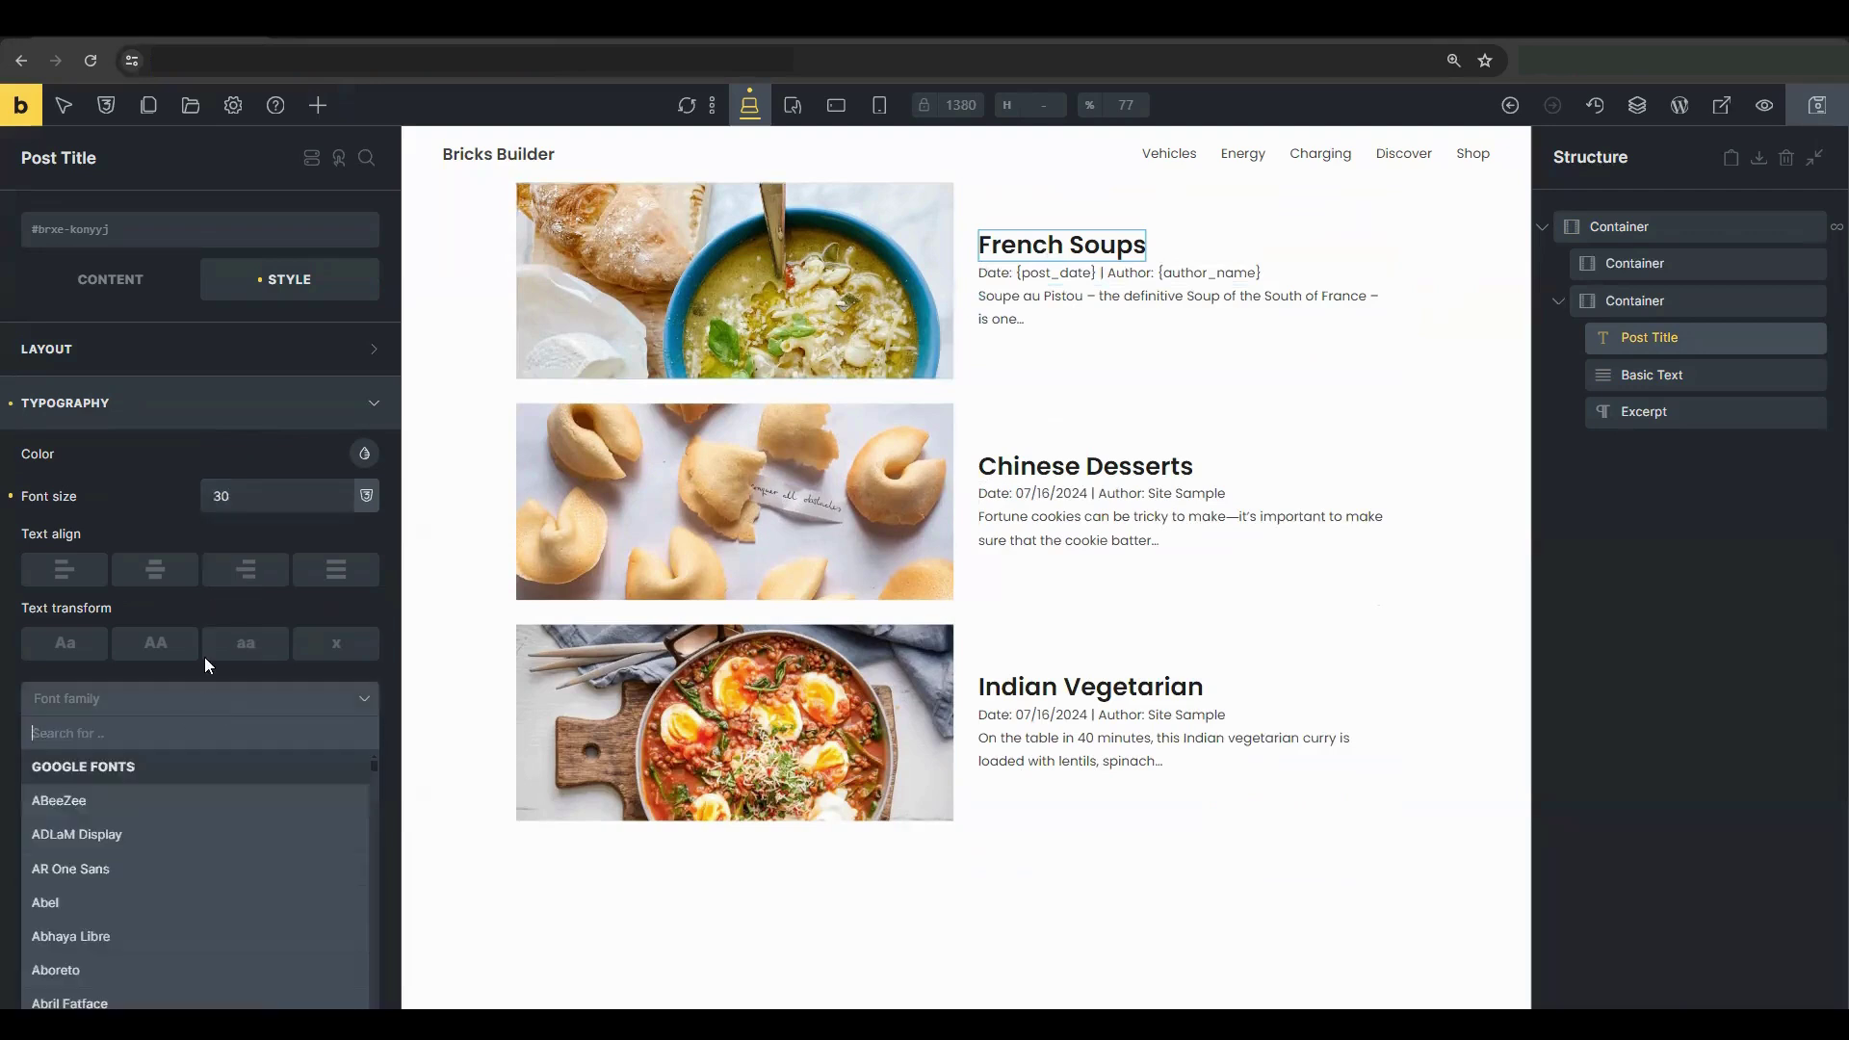
{"action": "type", "text": "robo"}
{"action": "left_click", "coordinate": [221, 776]}
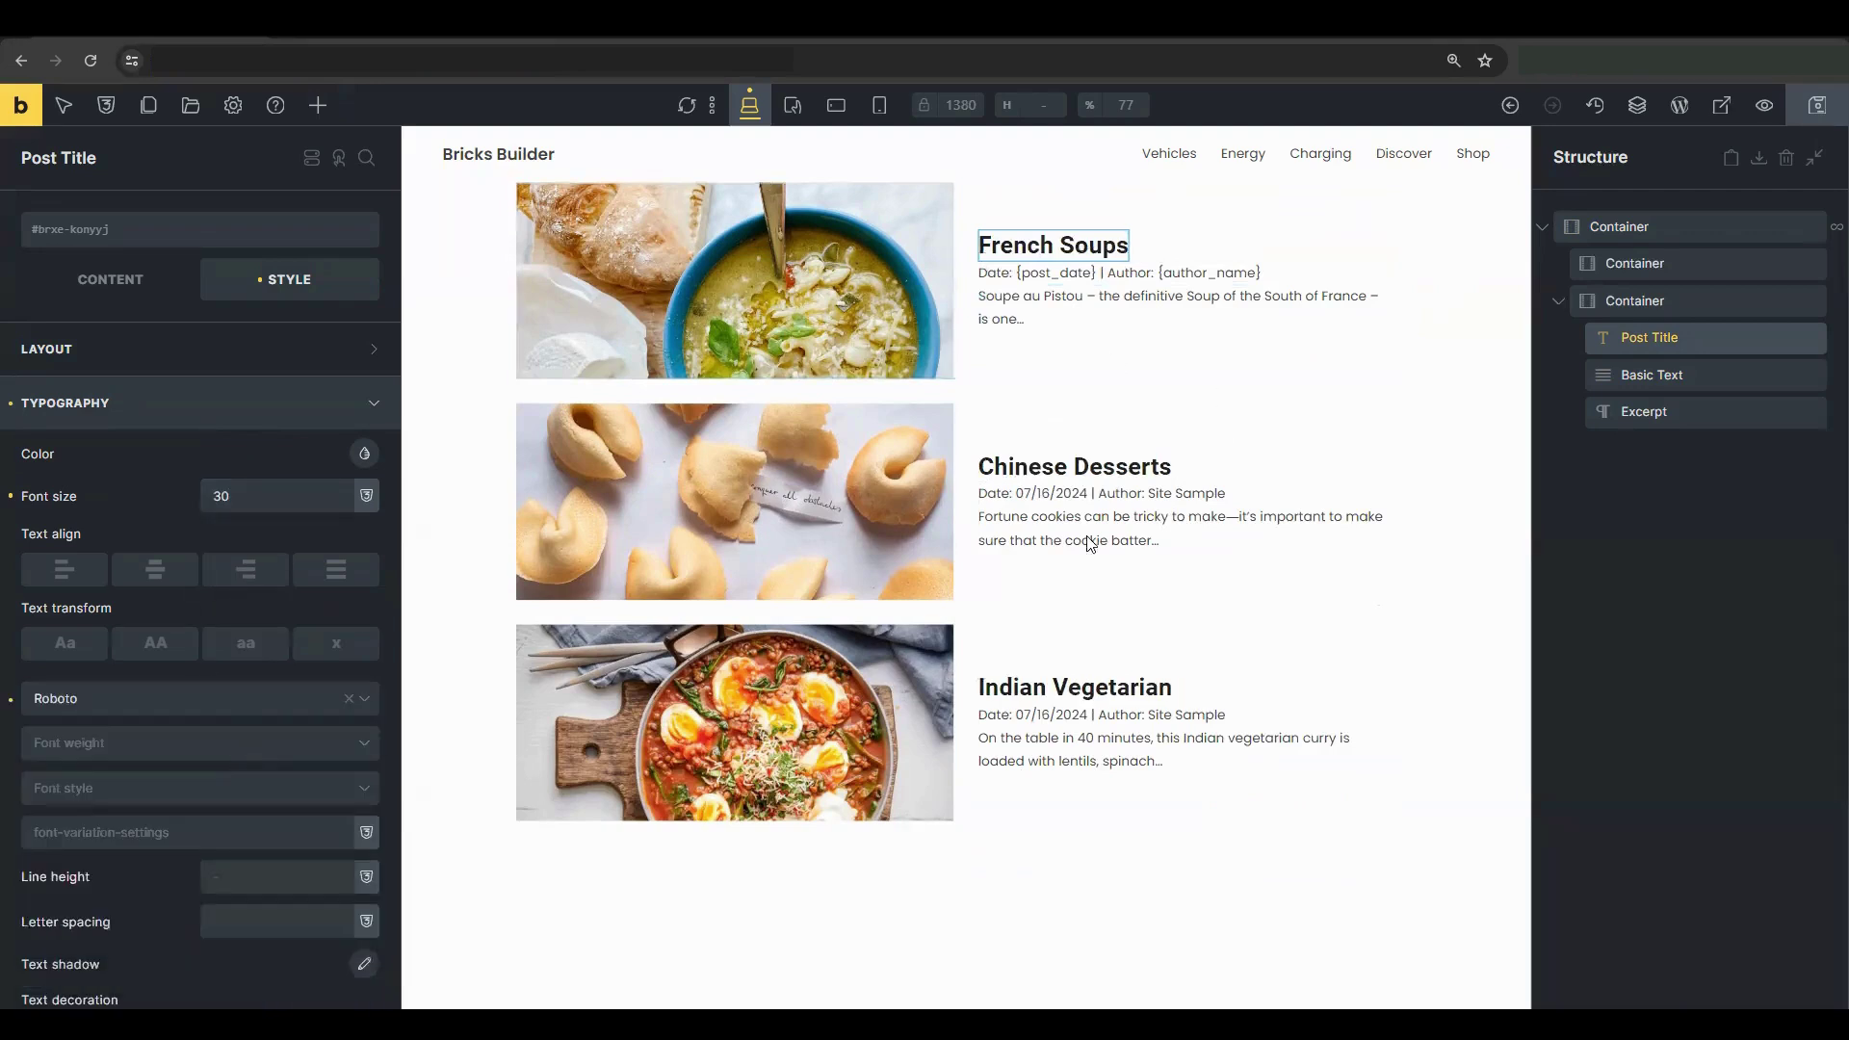
- Switch the meta line and excerpt fonts to Roboto
{"action": "left_click", "coordinate": [1652, 375]}
{"action": "left_click", "coordinate": [125, 701]}
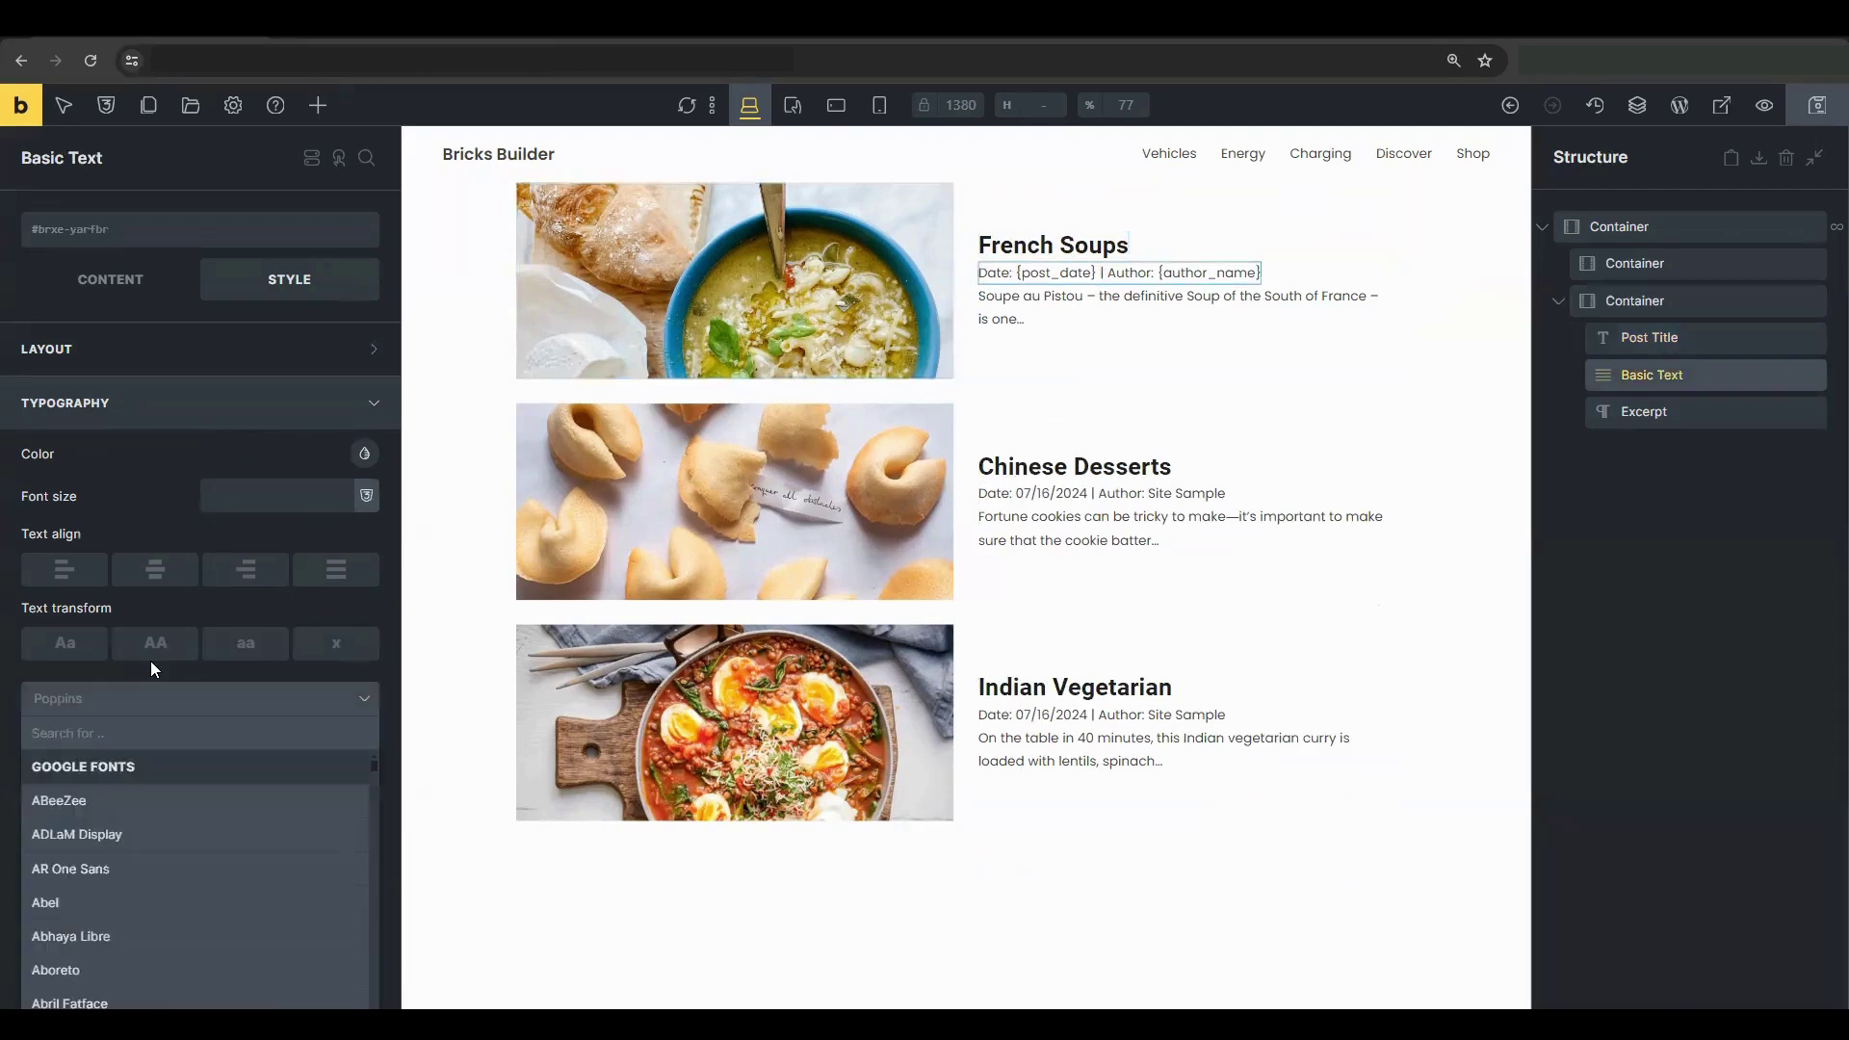
{"action": "type", "text": "robo"}
{"action": "left_click", "coordinate": [218, 764]}
{"action": "left_click", "coordinate": [1636, 412]}
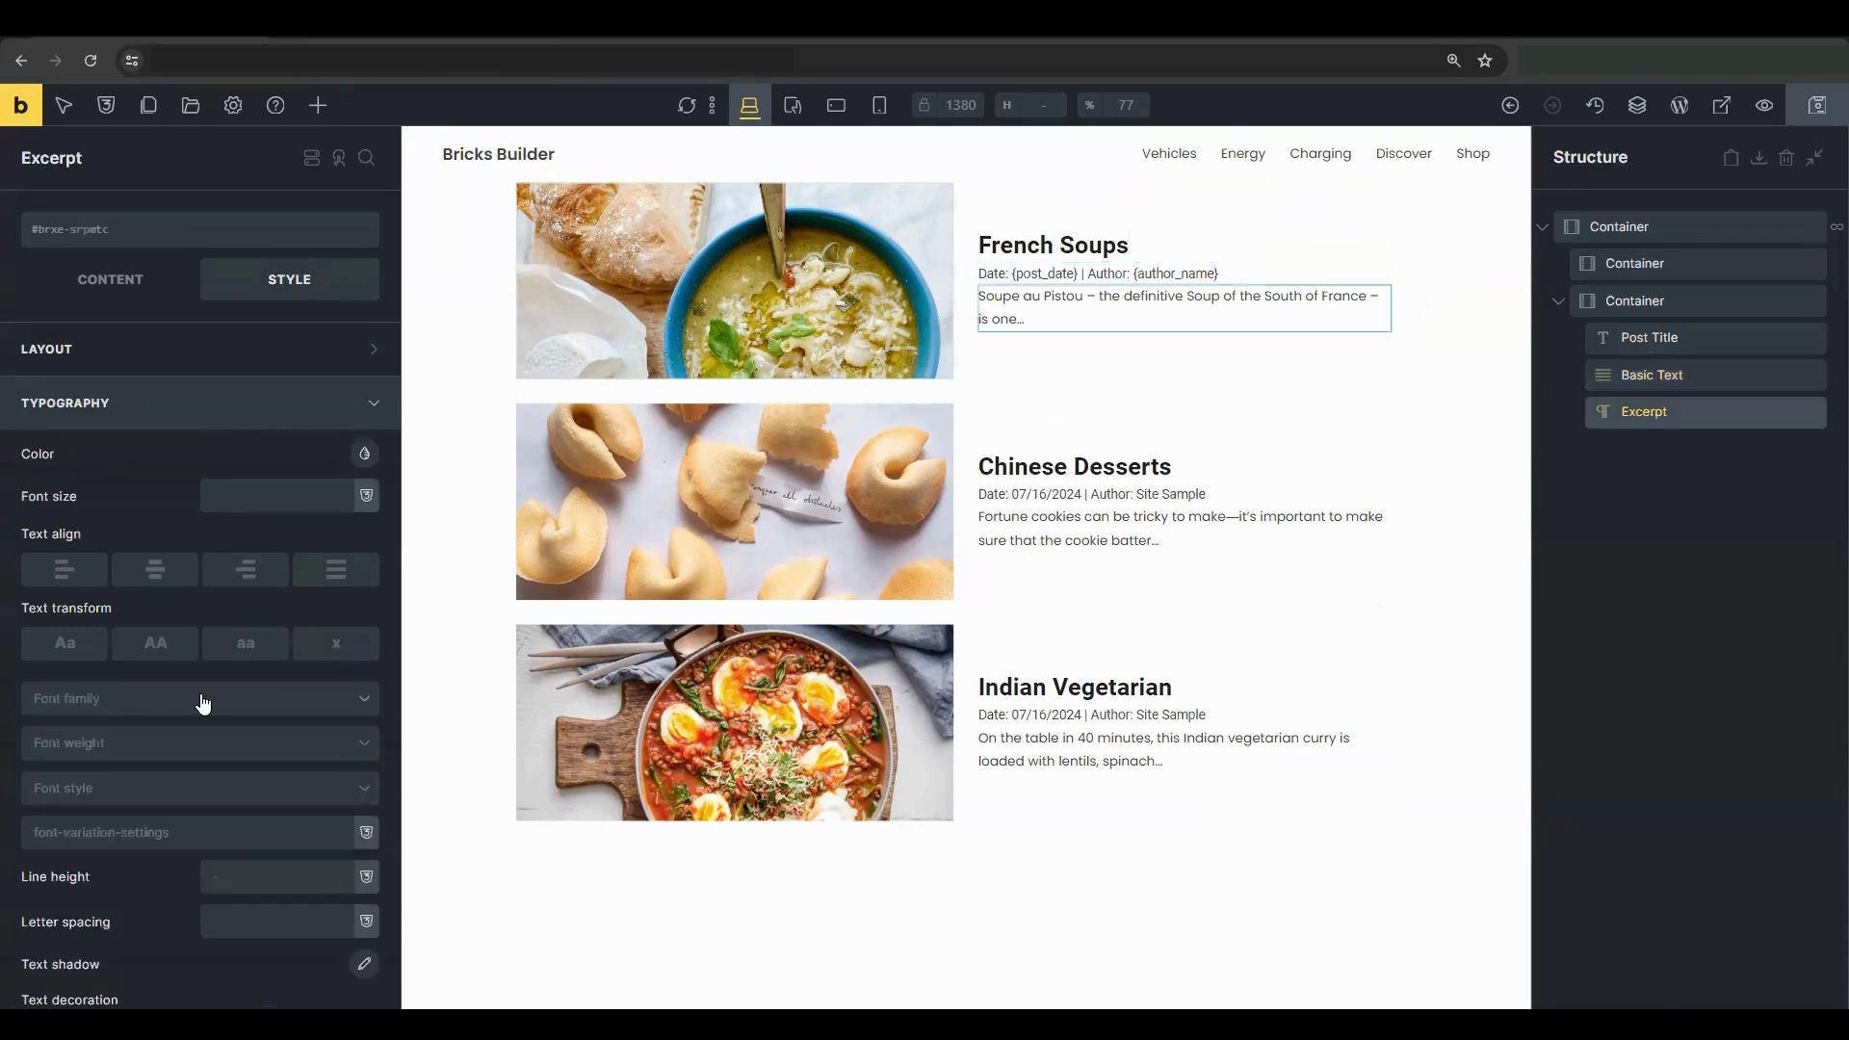
{"action": "left_click", "coordinate": [206, 698]}
{"action": "type", "text": "robo"}
{"action": "left_click", "coordinate": [231, 756]}
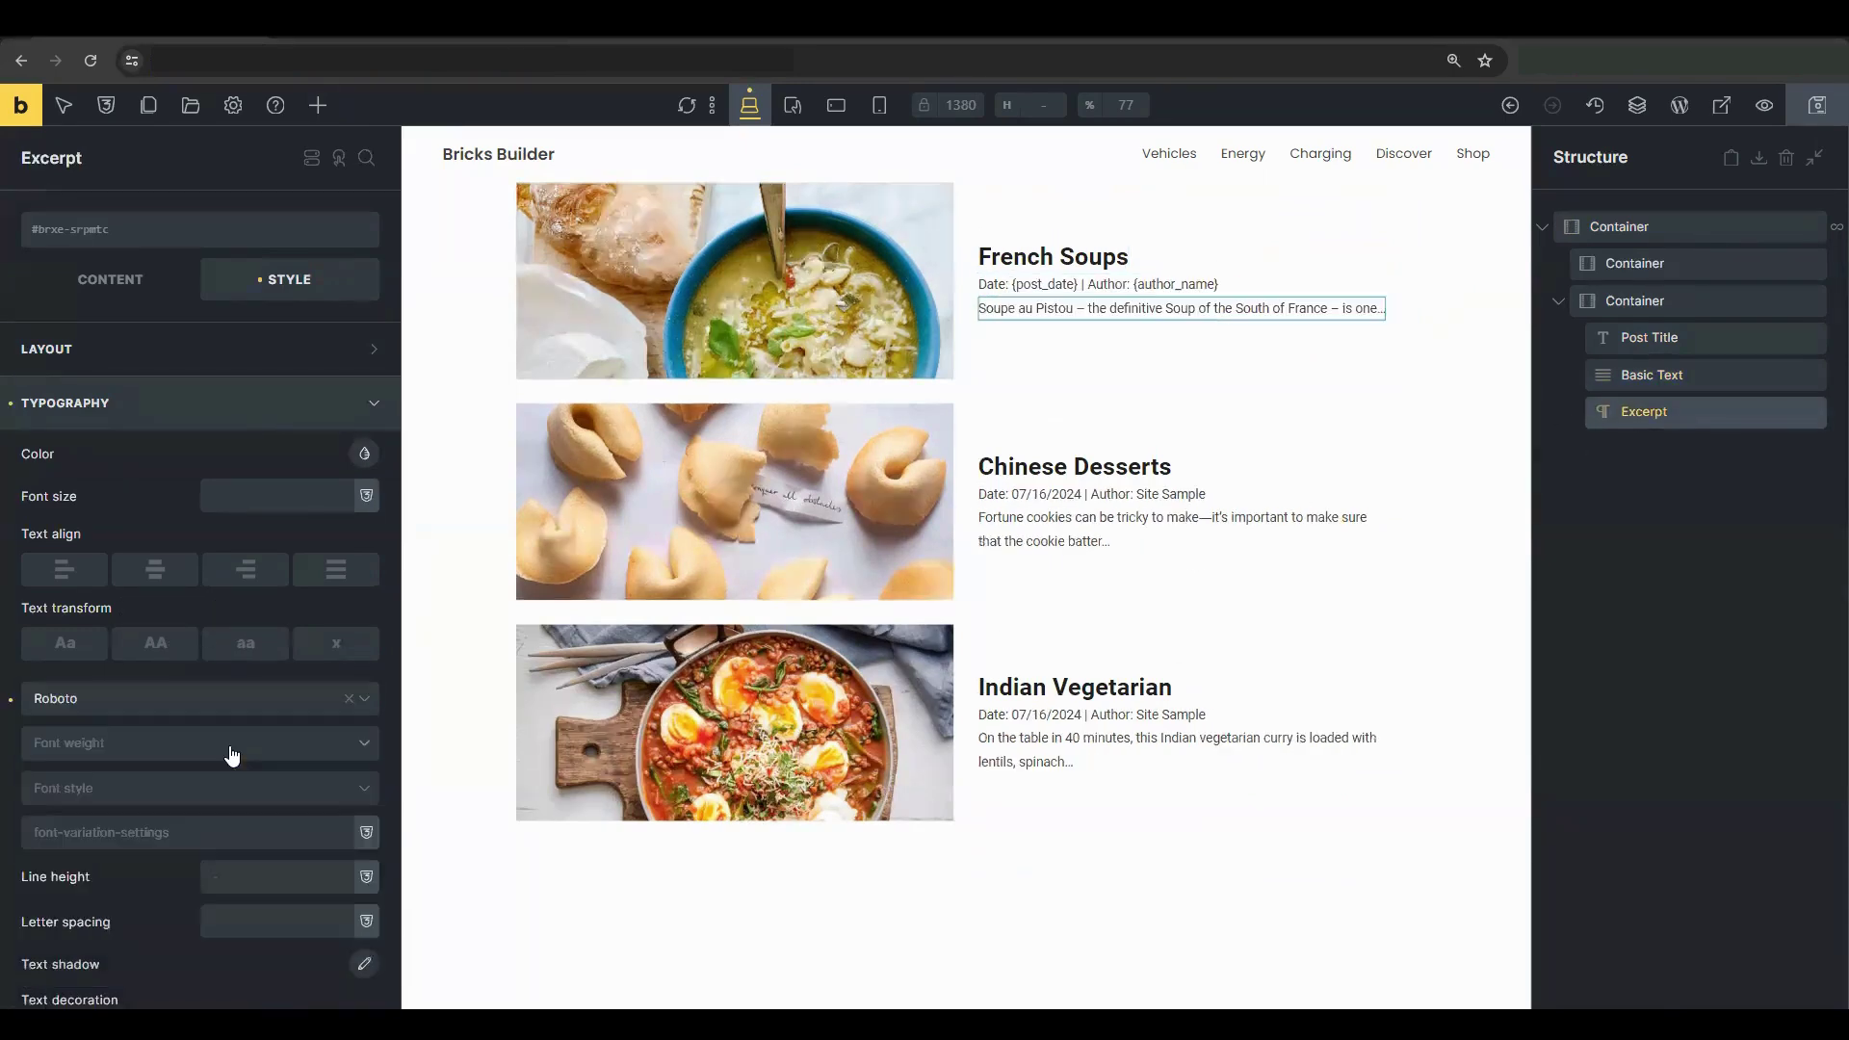
{"action": "left_click", "coordinate": [1651, 375]}
- Change the date and author line's text colour to a light grey
{"action": "left_click", "coordinate": [356, 460]}
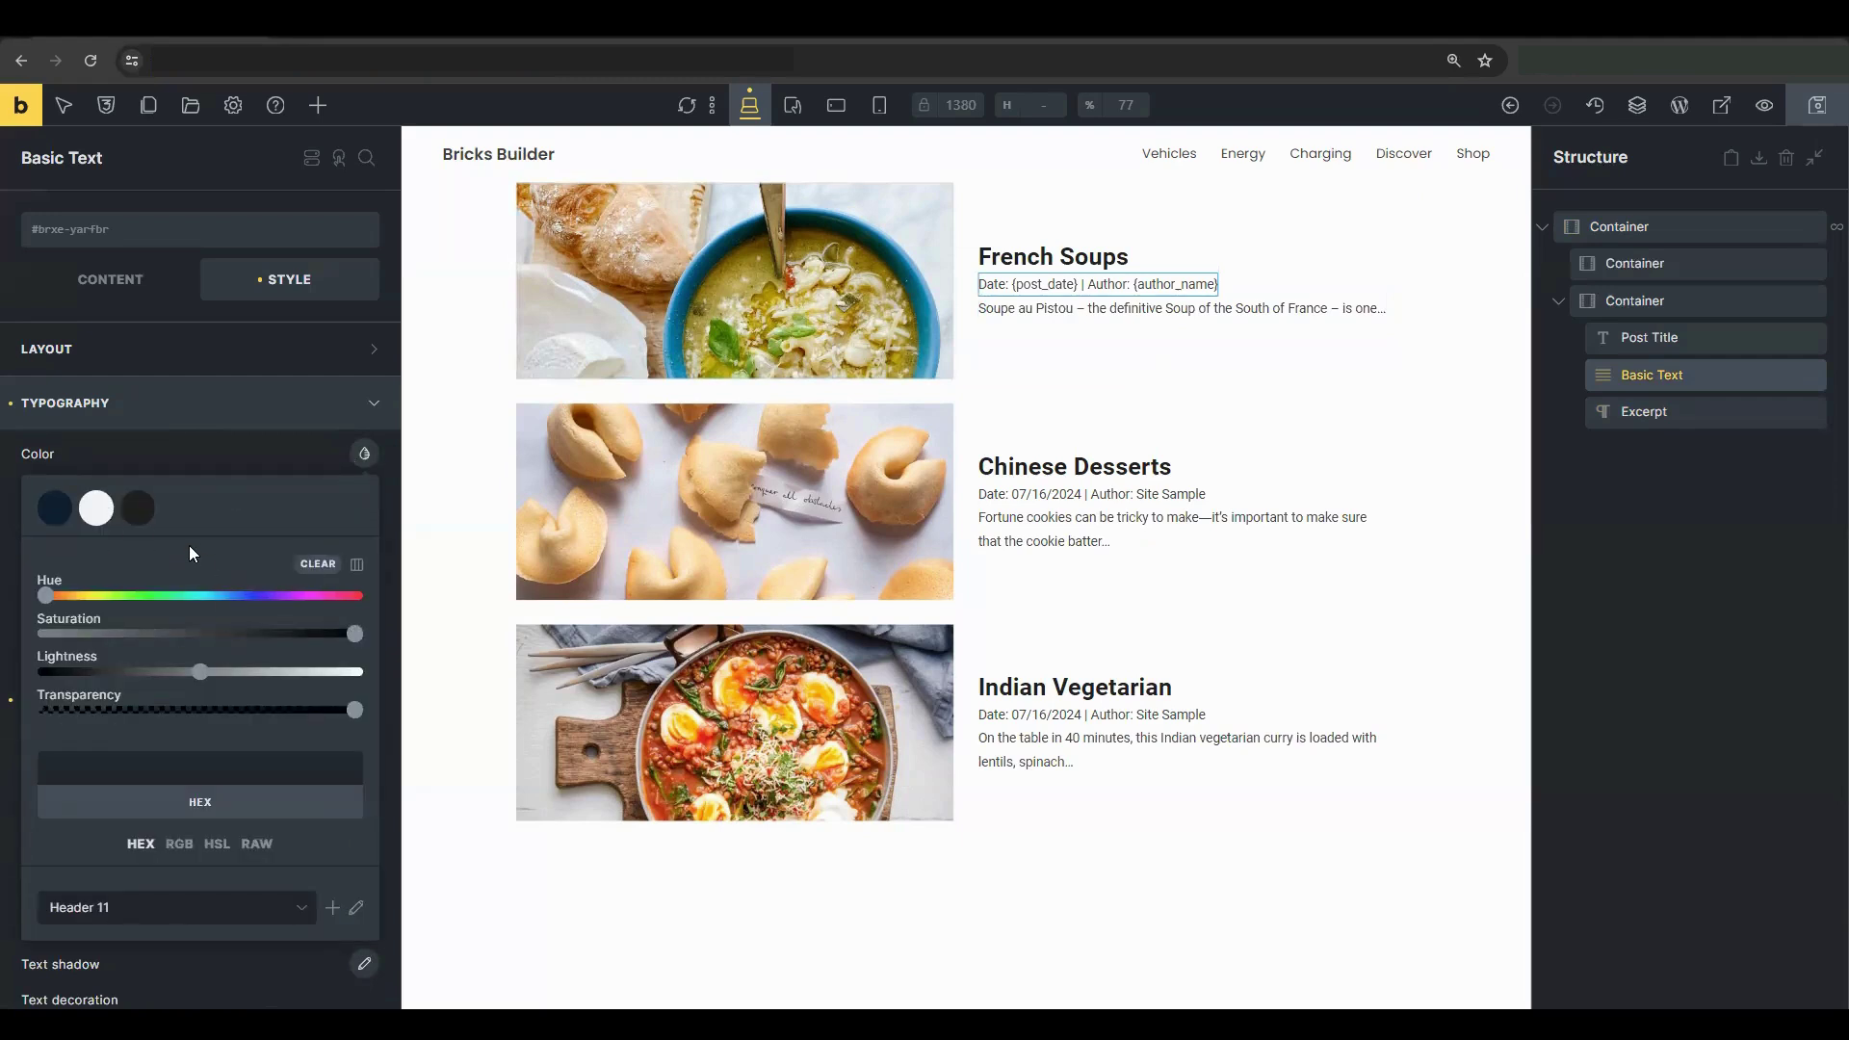
{"action": "left_click", "coordinate": [96, 507]}
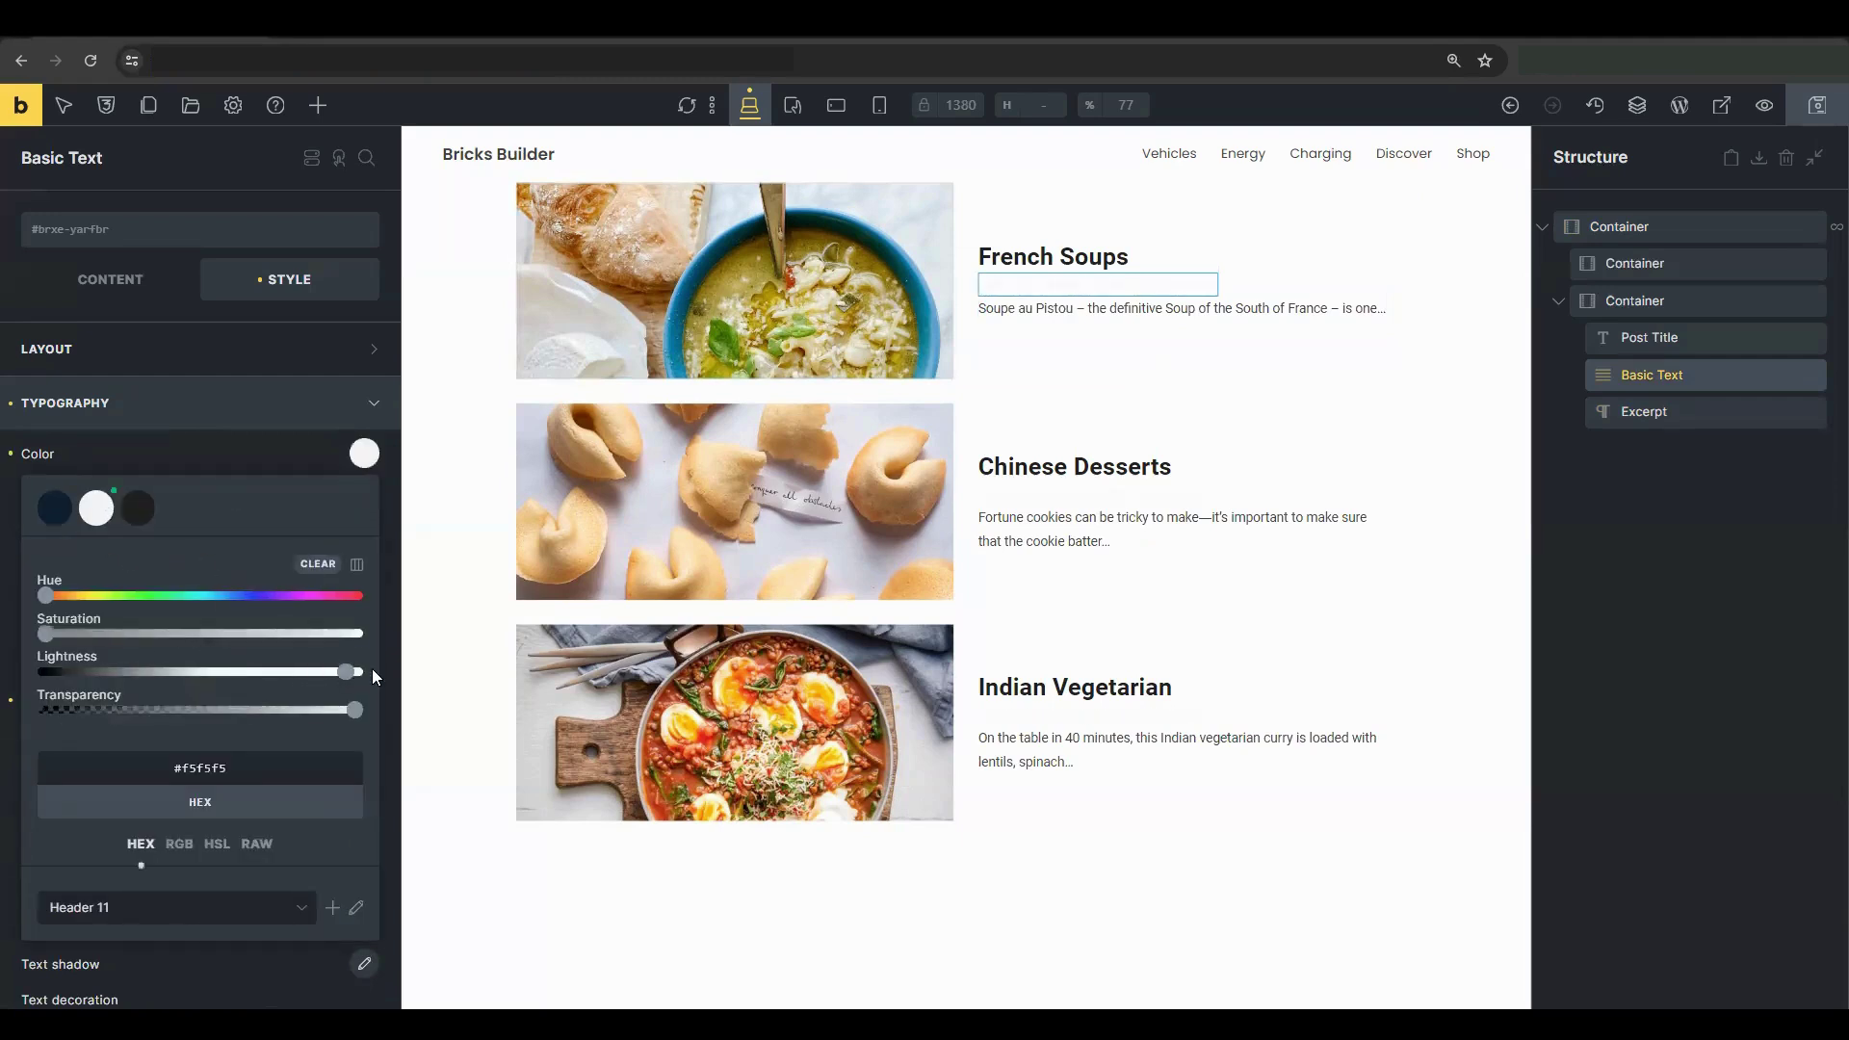
{"action": "left_click_drag", "start_coordinate": [372, 669], "coordinate": [289, 671]}
{"action": "left_click", "coordinate": [309, 405]}
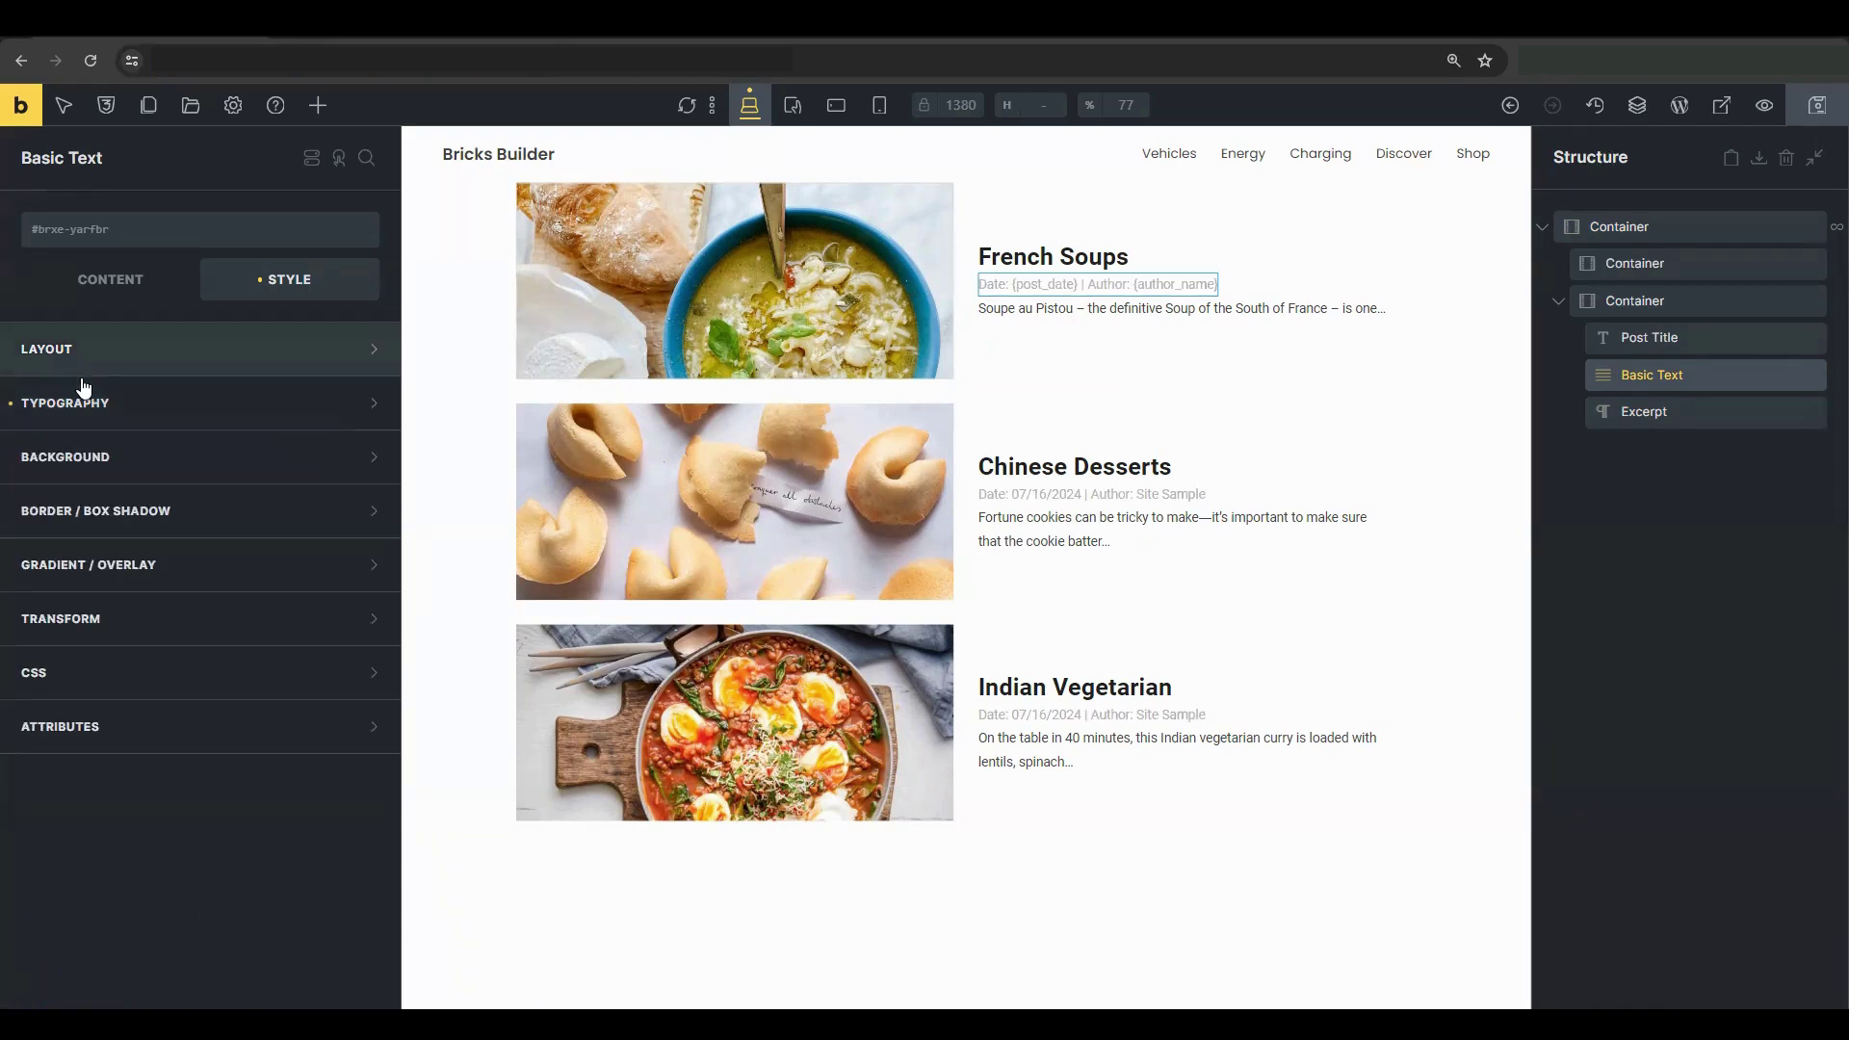
- Give the date and author line a top margin of 5 and bottom margin of 10
{"action": "left_click", "coordinate": [101, 353]}
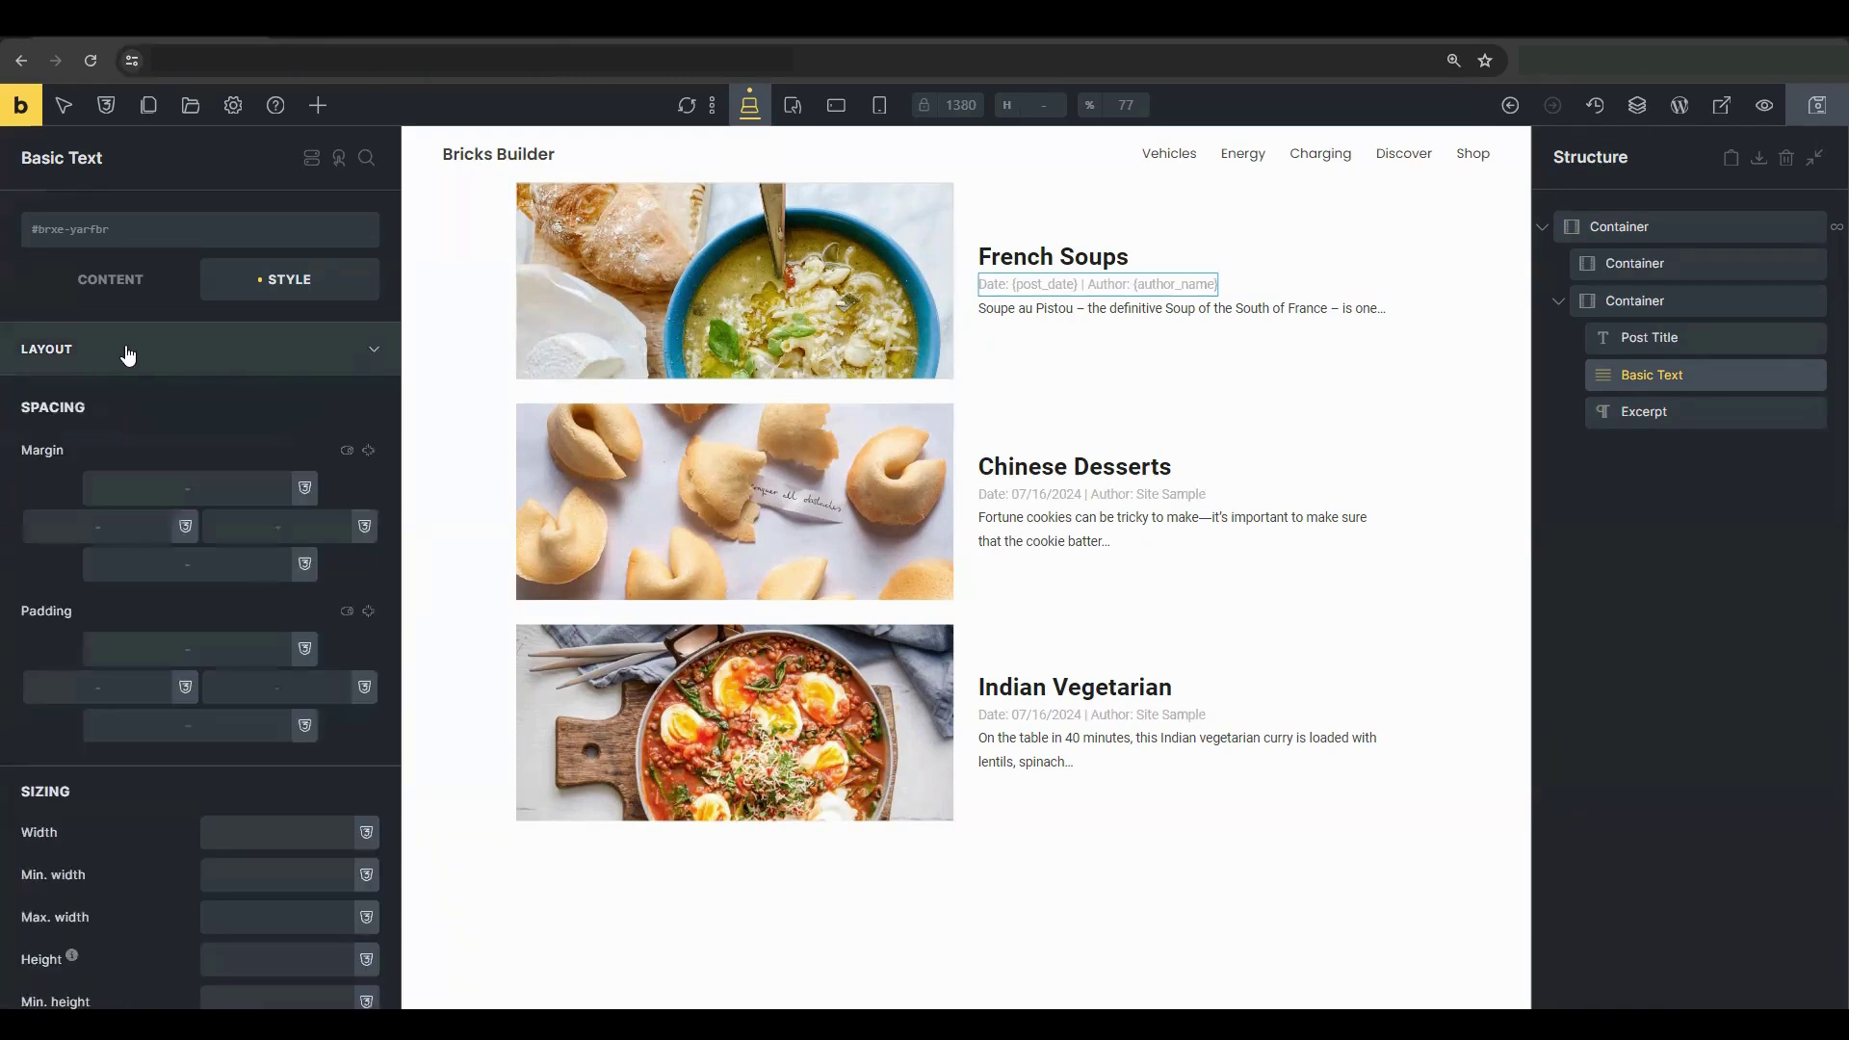
{"action": "left_click", "coordinate": [189, 488]}
{"action": "type", "text": "5"}
{"action": "left_click", "coordinate": [204, 563]}
{"action": "type", "text": "10"}
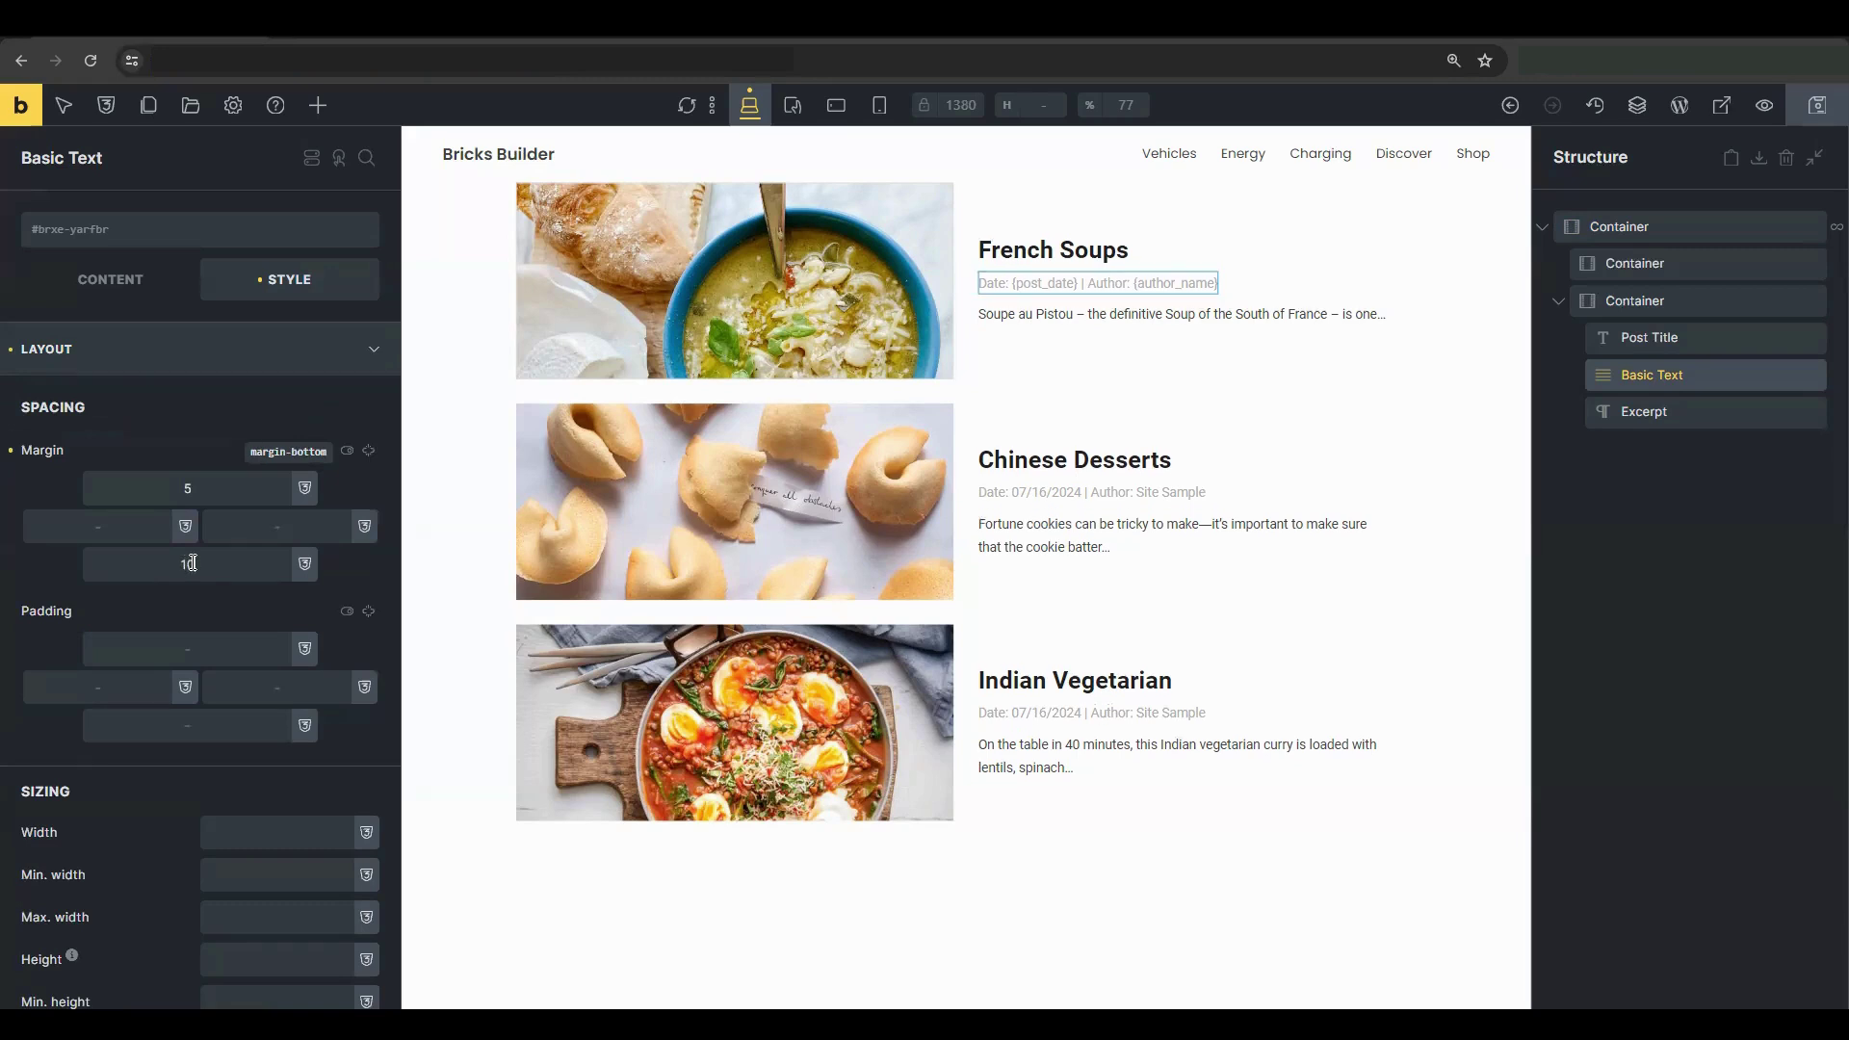
{"action": "left_click", "coordinate": [300, 347]}
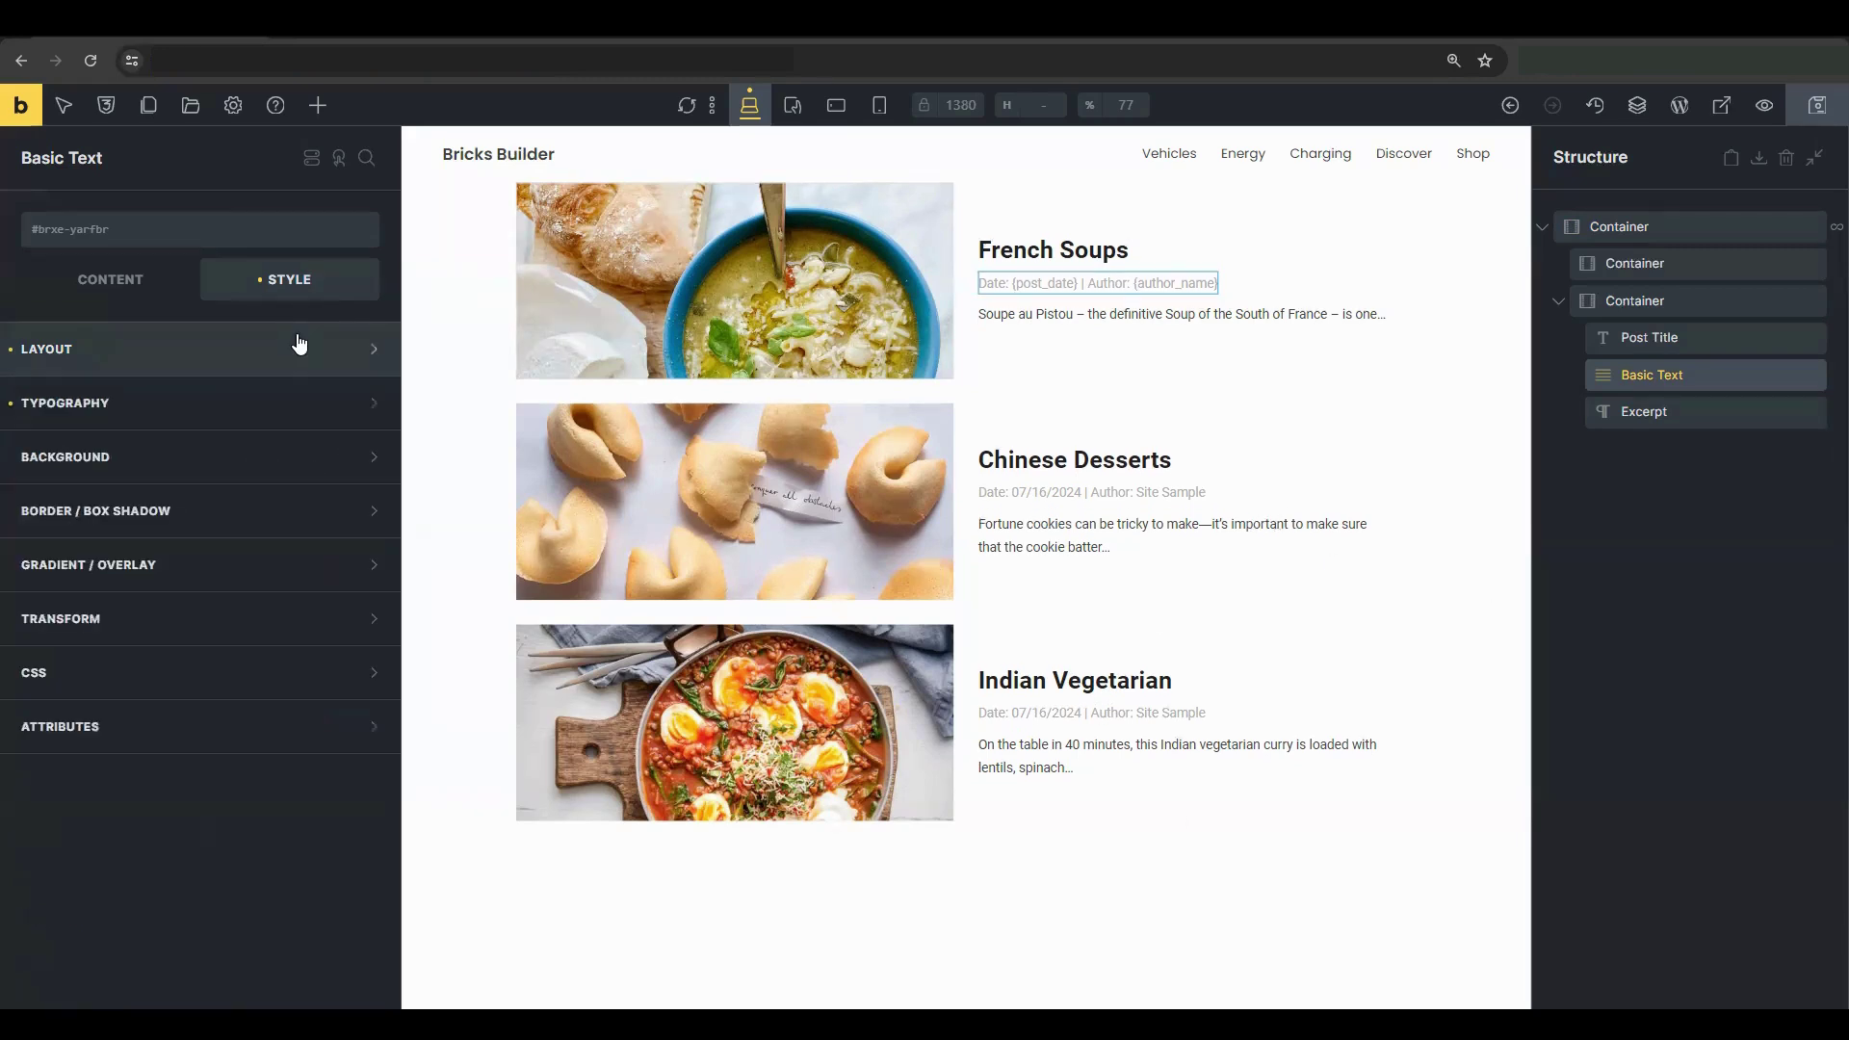
- Give the recipe card container a box shadow with X 4, Y 4 and blur 24
{"action": "left_click", "coordinate": [1666, 227]}
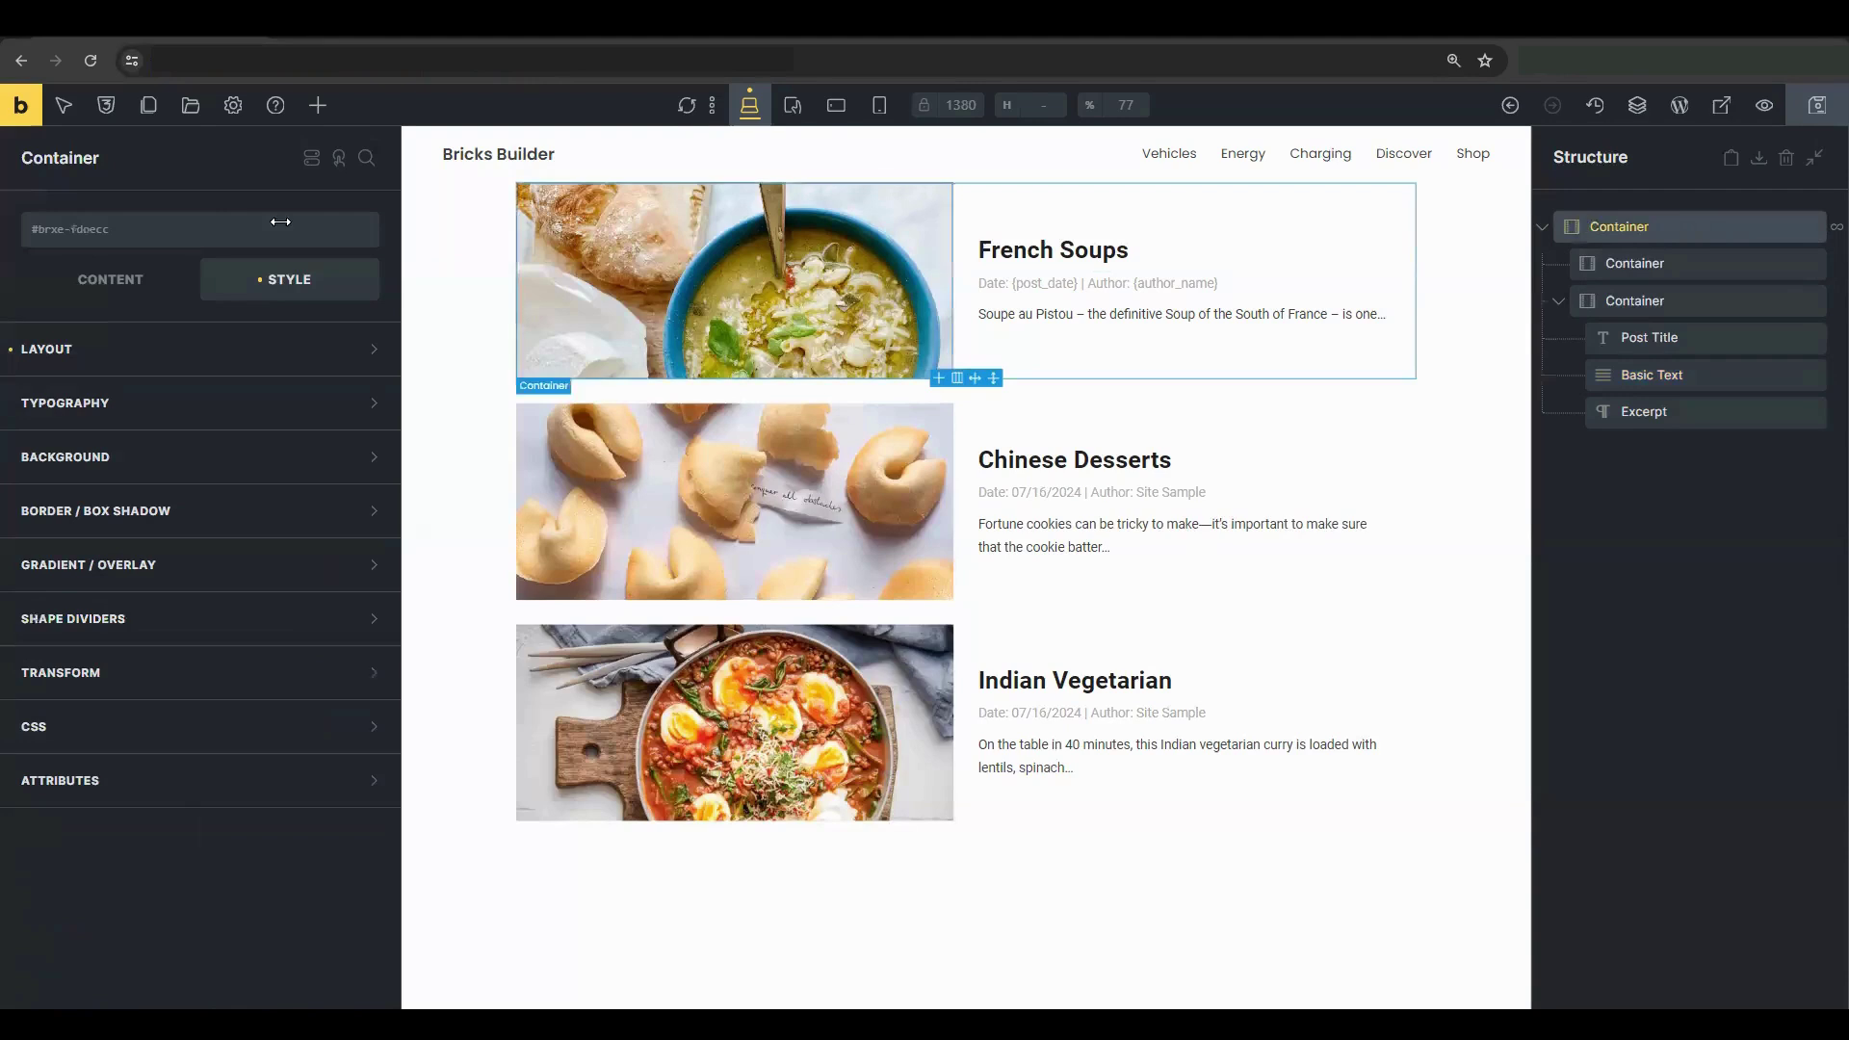
{"action": "left_click", "coordinate": [249, 510]}
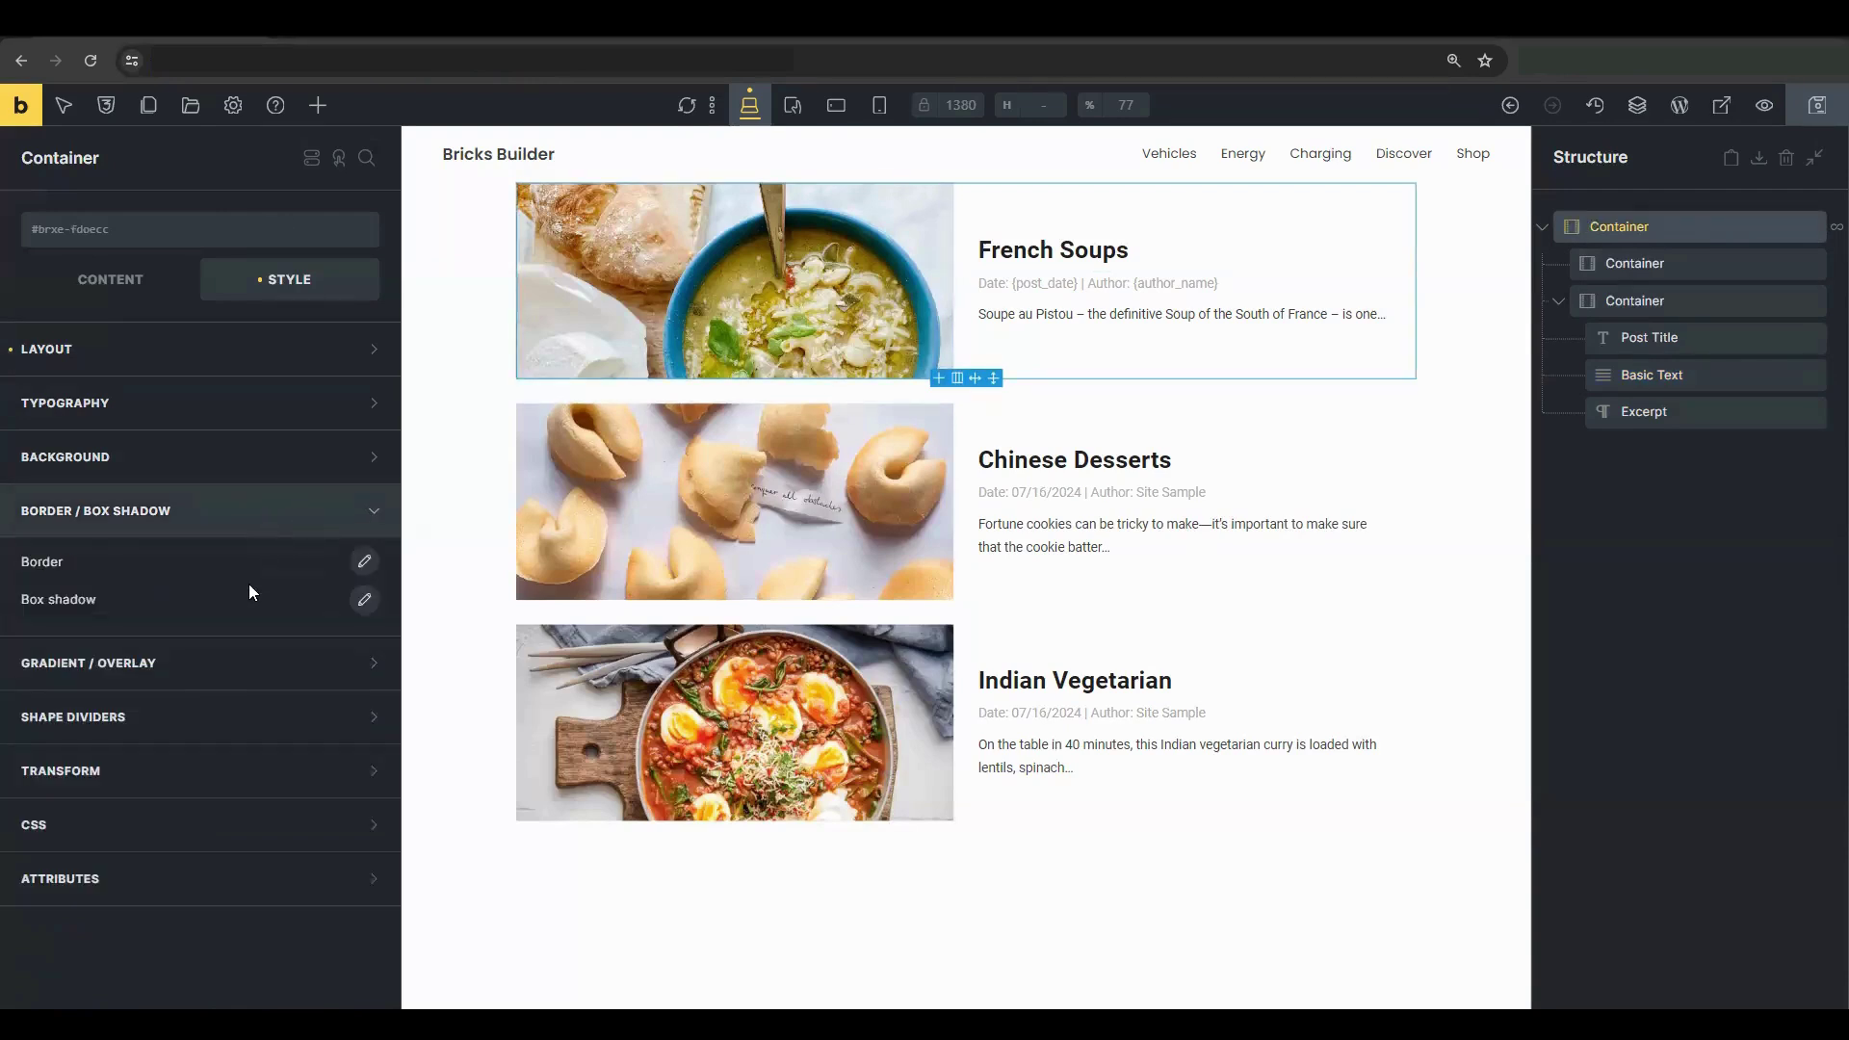
{"action": "left_click", "coordinate": [365, 600]}
{"action": "left_click", "coordinate": [297, 686]}
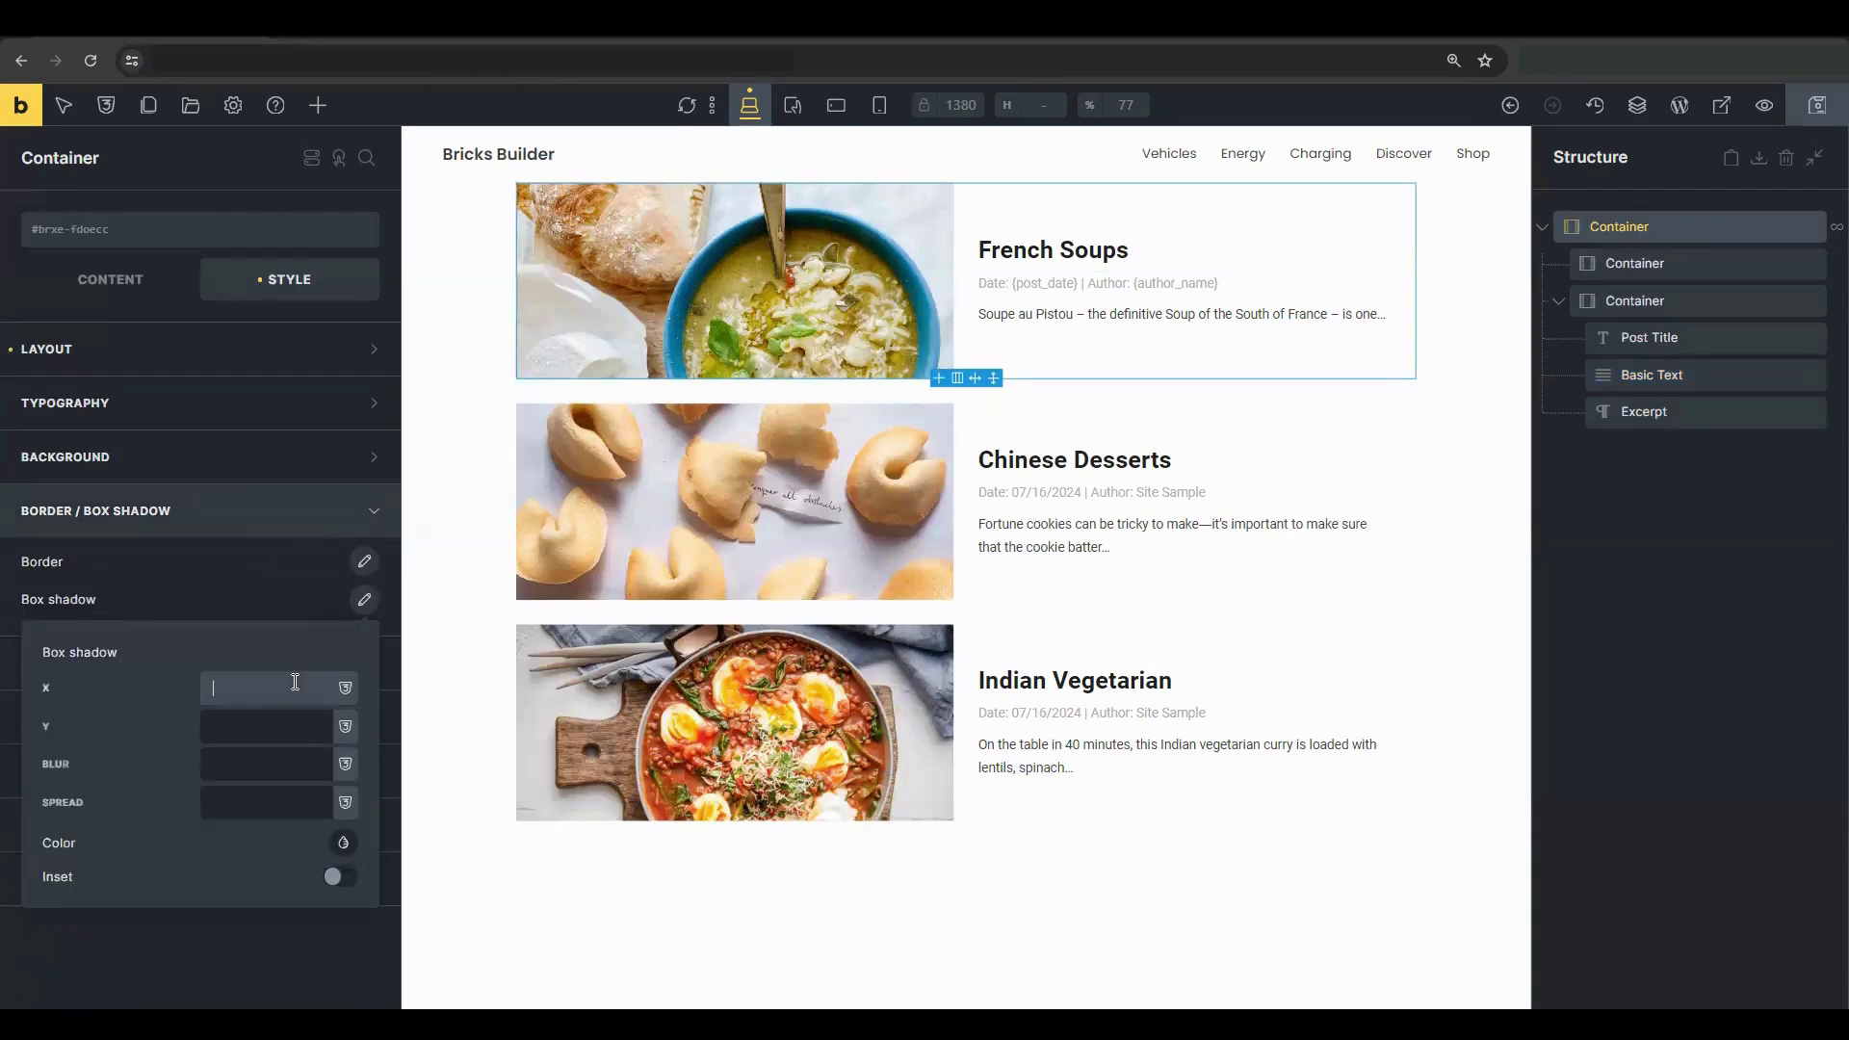
{"action": "left_click", "coordinate": [293, 716]}
{"action": "type", "text": "4"}
{"action": "left_click", "coordinate": [253, 762]}
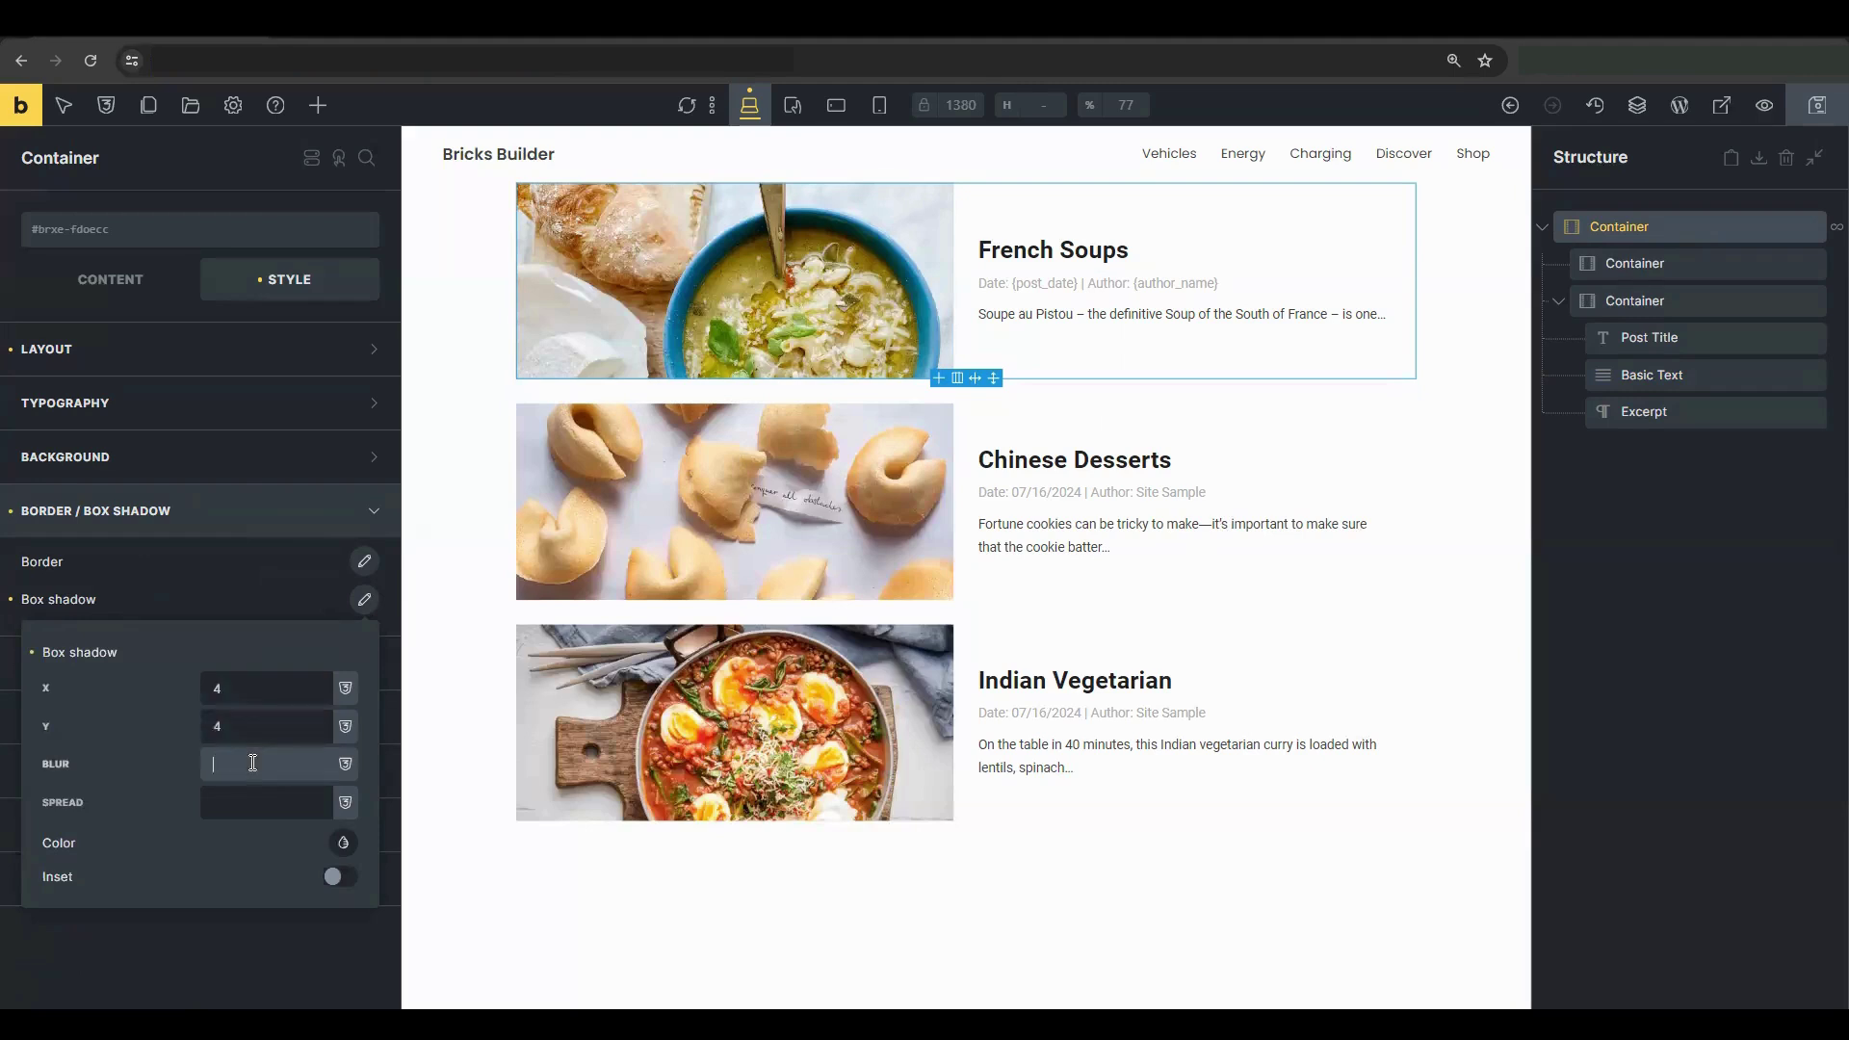
{"action": "type", "text": "24"}
- Set the box shadow's colour using RGB values
{"action": "left_click", "coordinate": [343, 842]}
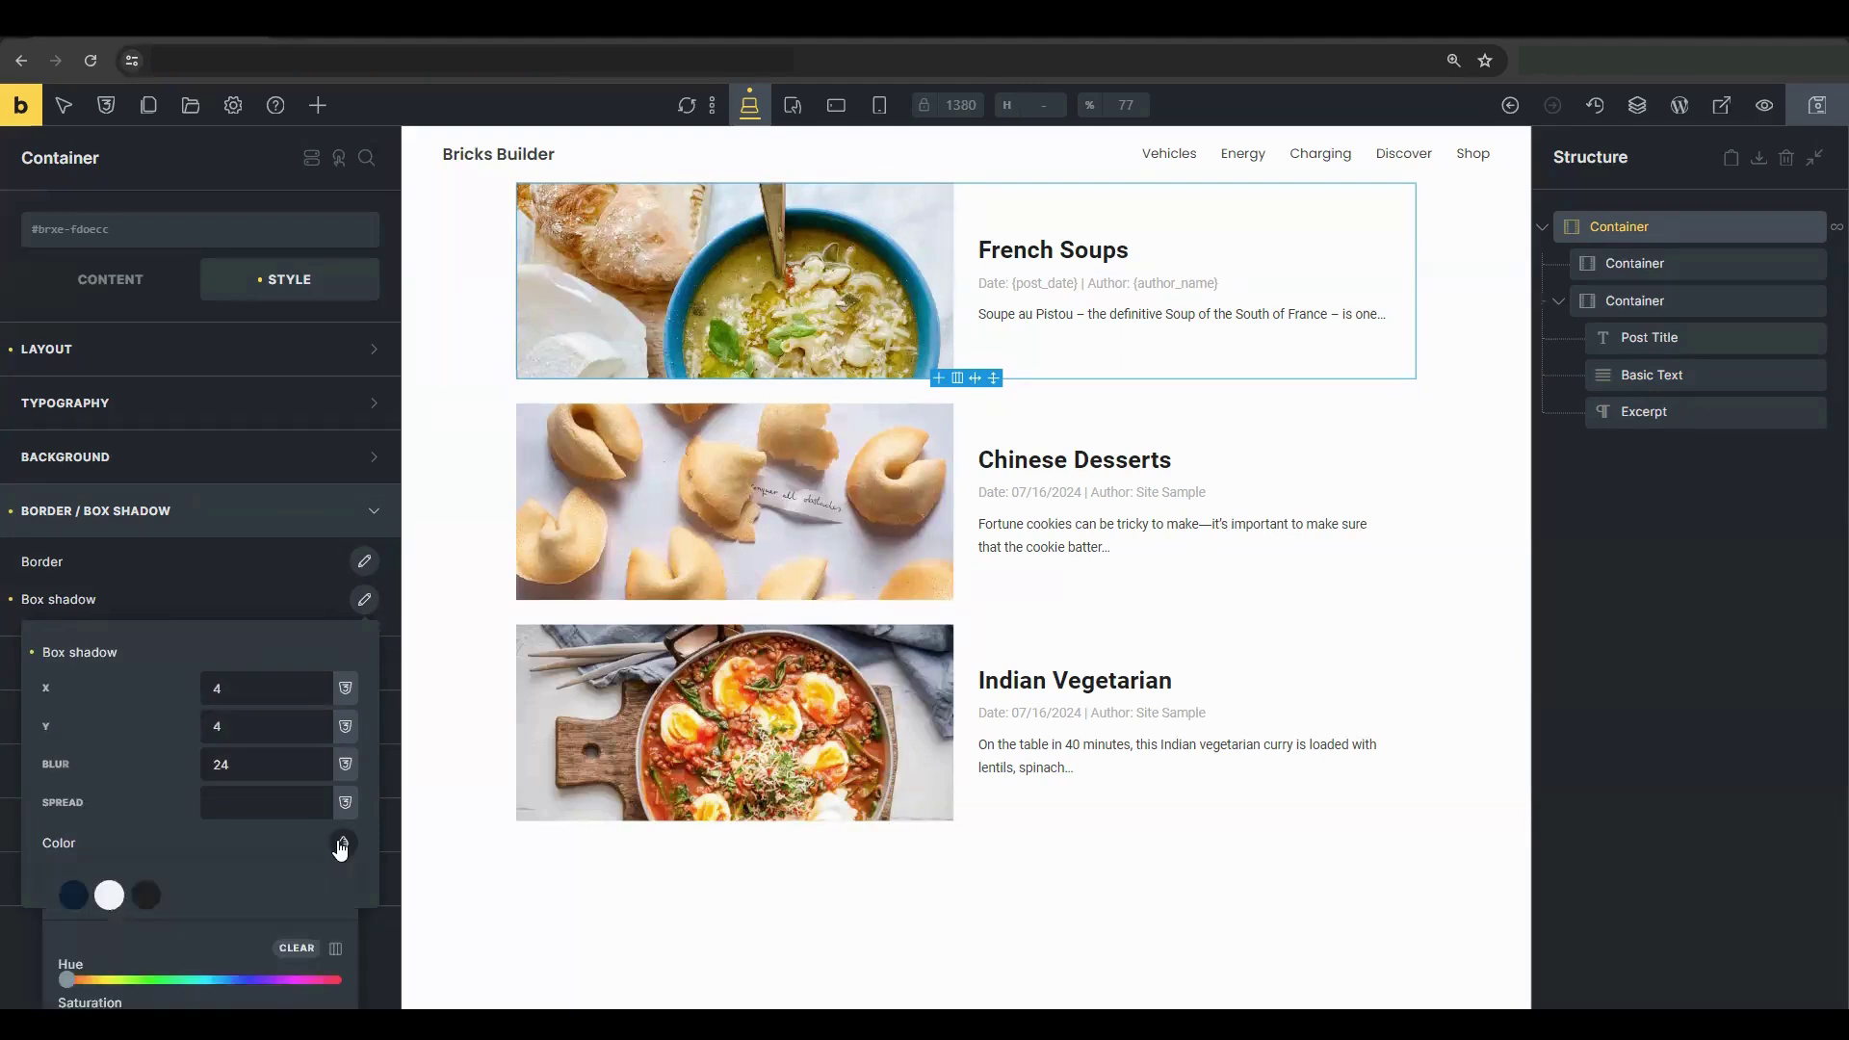
{"action": "scroll", "coordinate": [289, 848], "scroll_direction": "down", "scroll_amount": 3}
{"action": "left_click", "coordinate": [179, 914]}
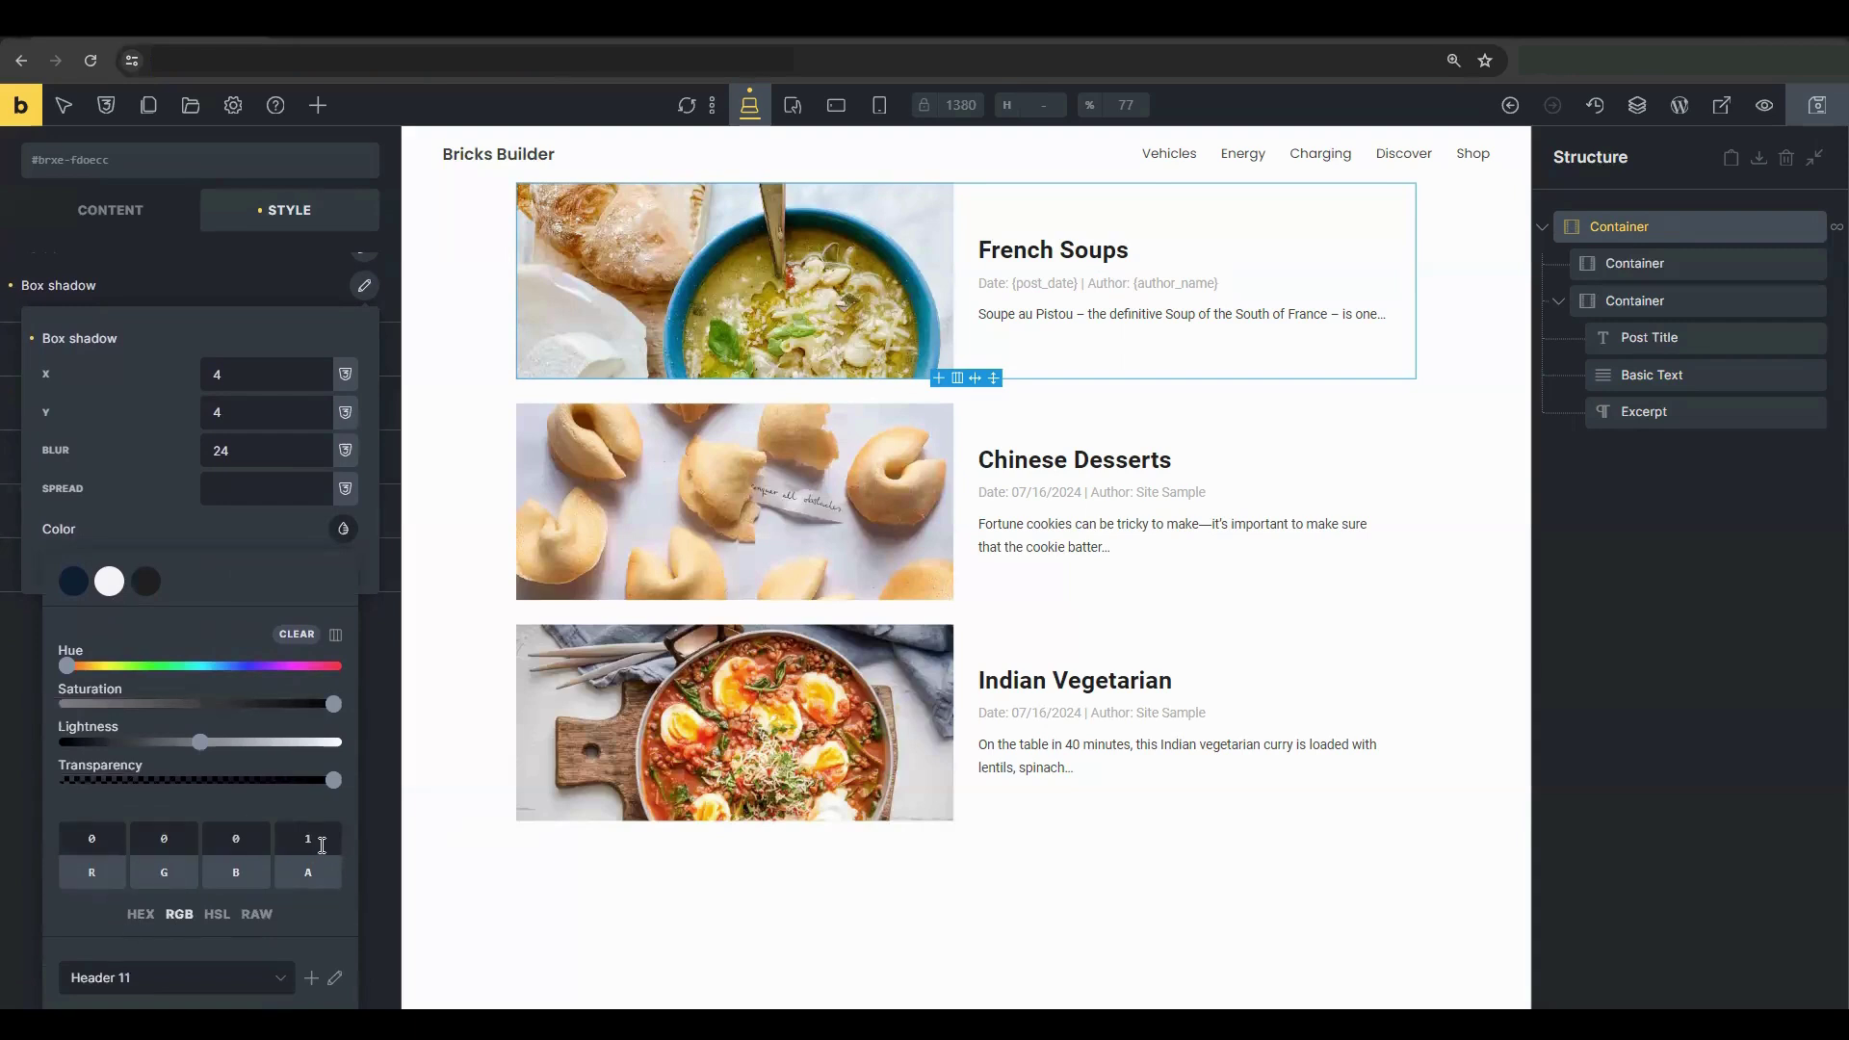
{"action": "left_click", "coordinate": [387, 682]}
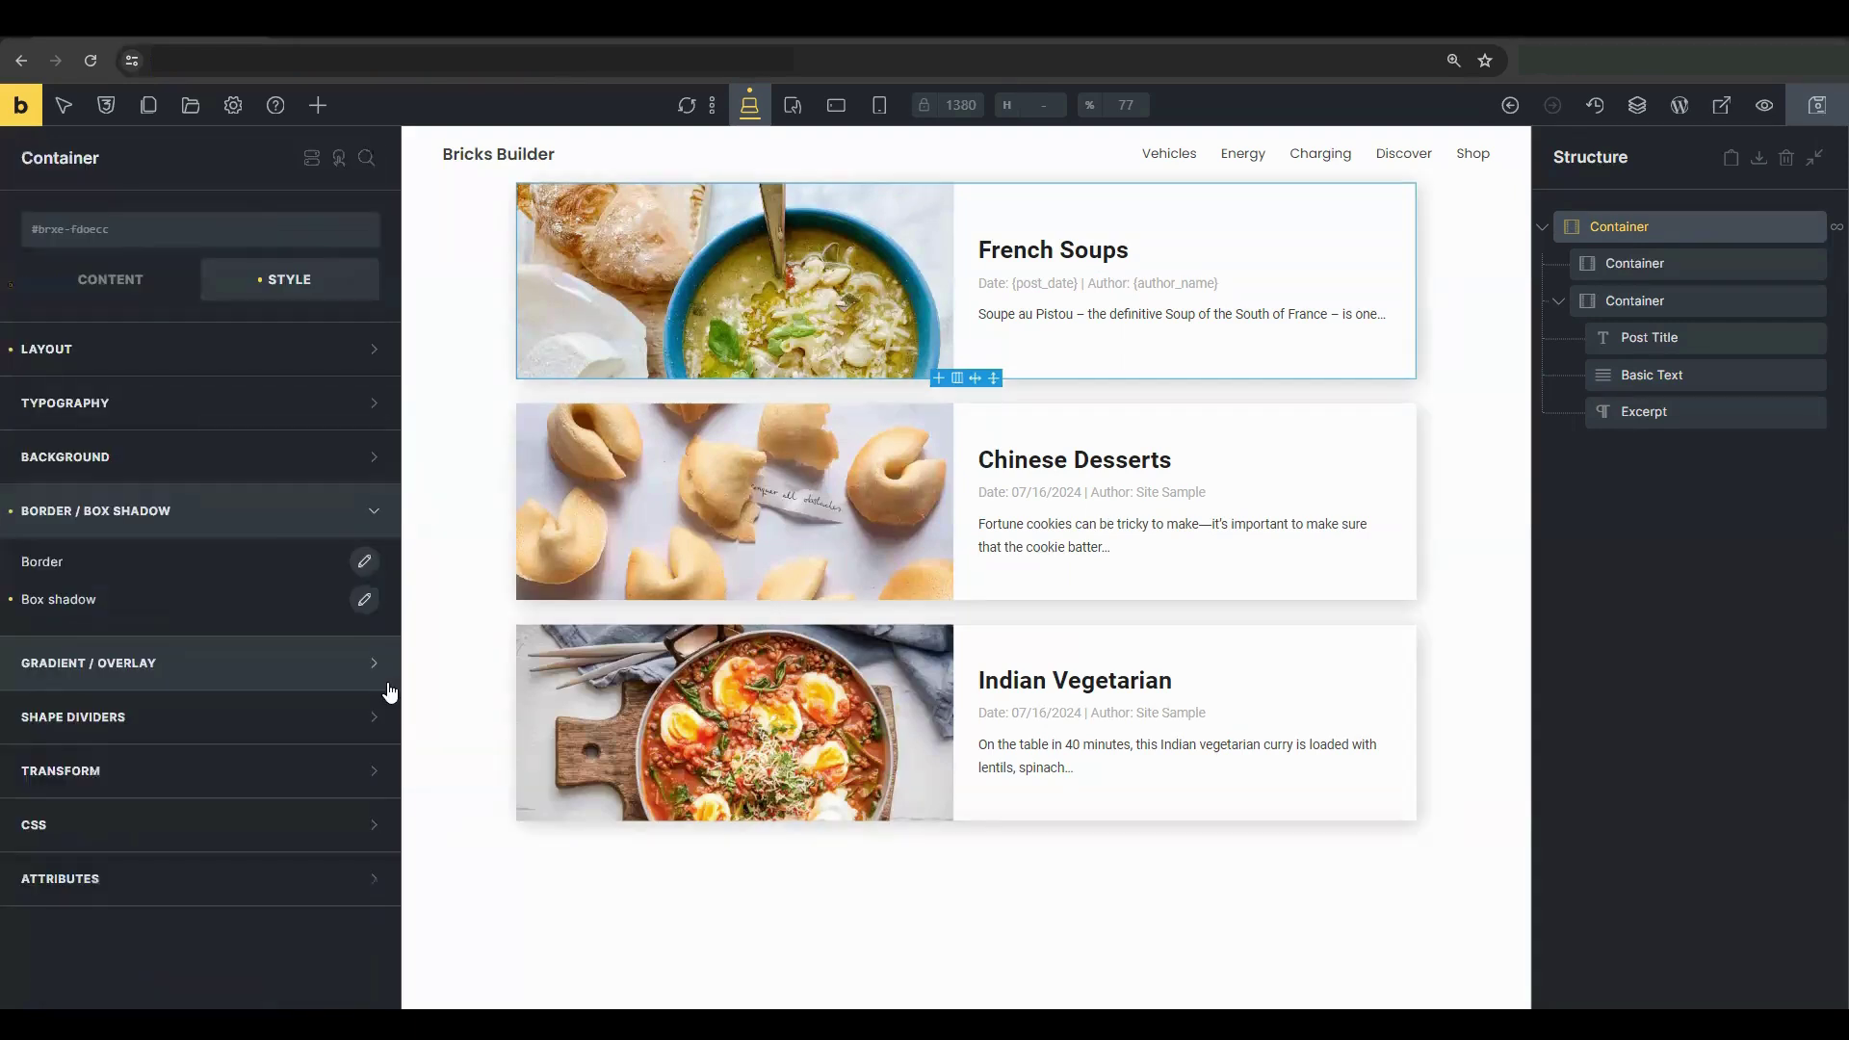
{"action": "left_click", "coordinate": [238, 515]}
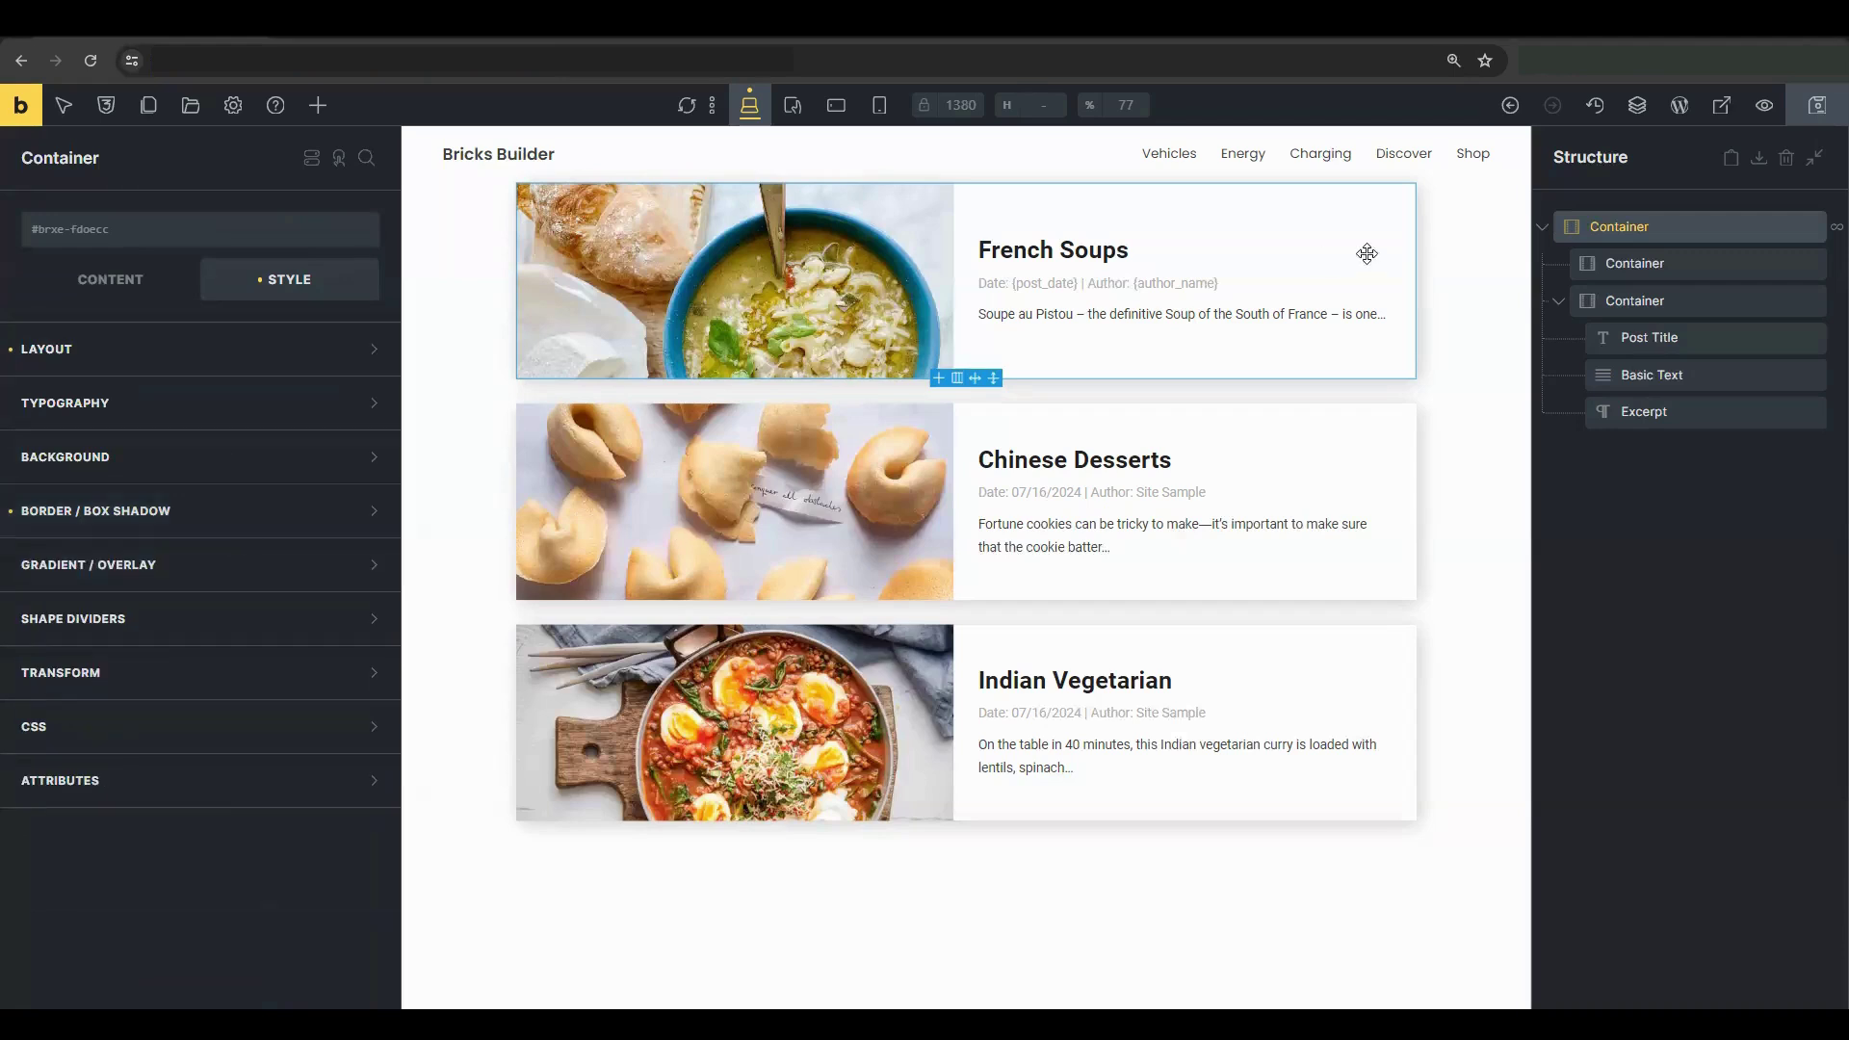
- Add a Pagination element to the recipe card
{"action": "left_click", "coordinate": [337, 102]}
{"action": "type", "text": "pagin"}
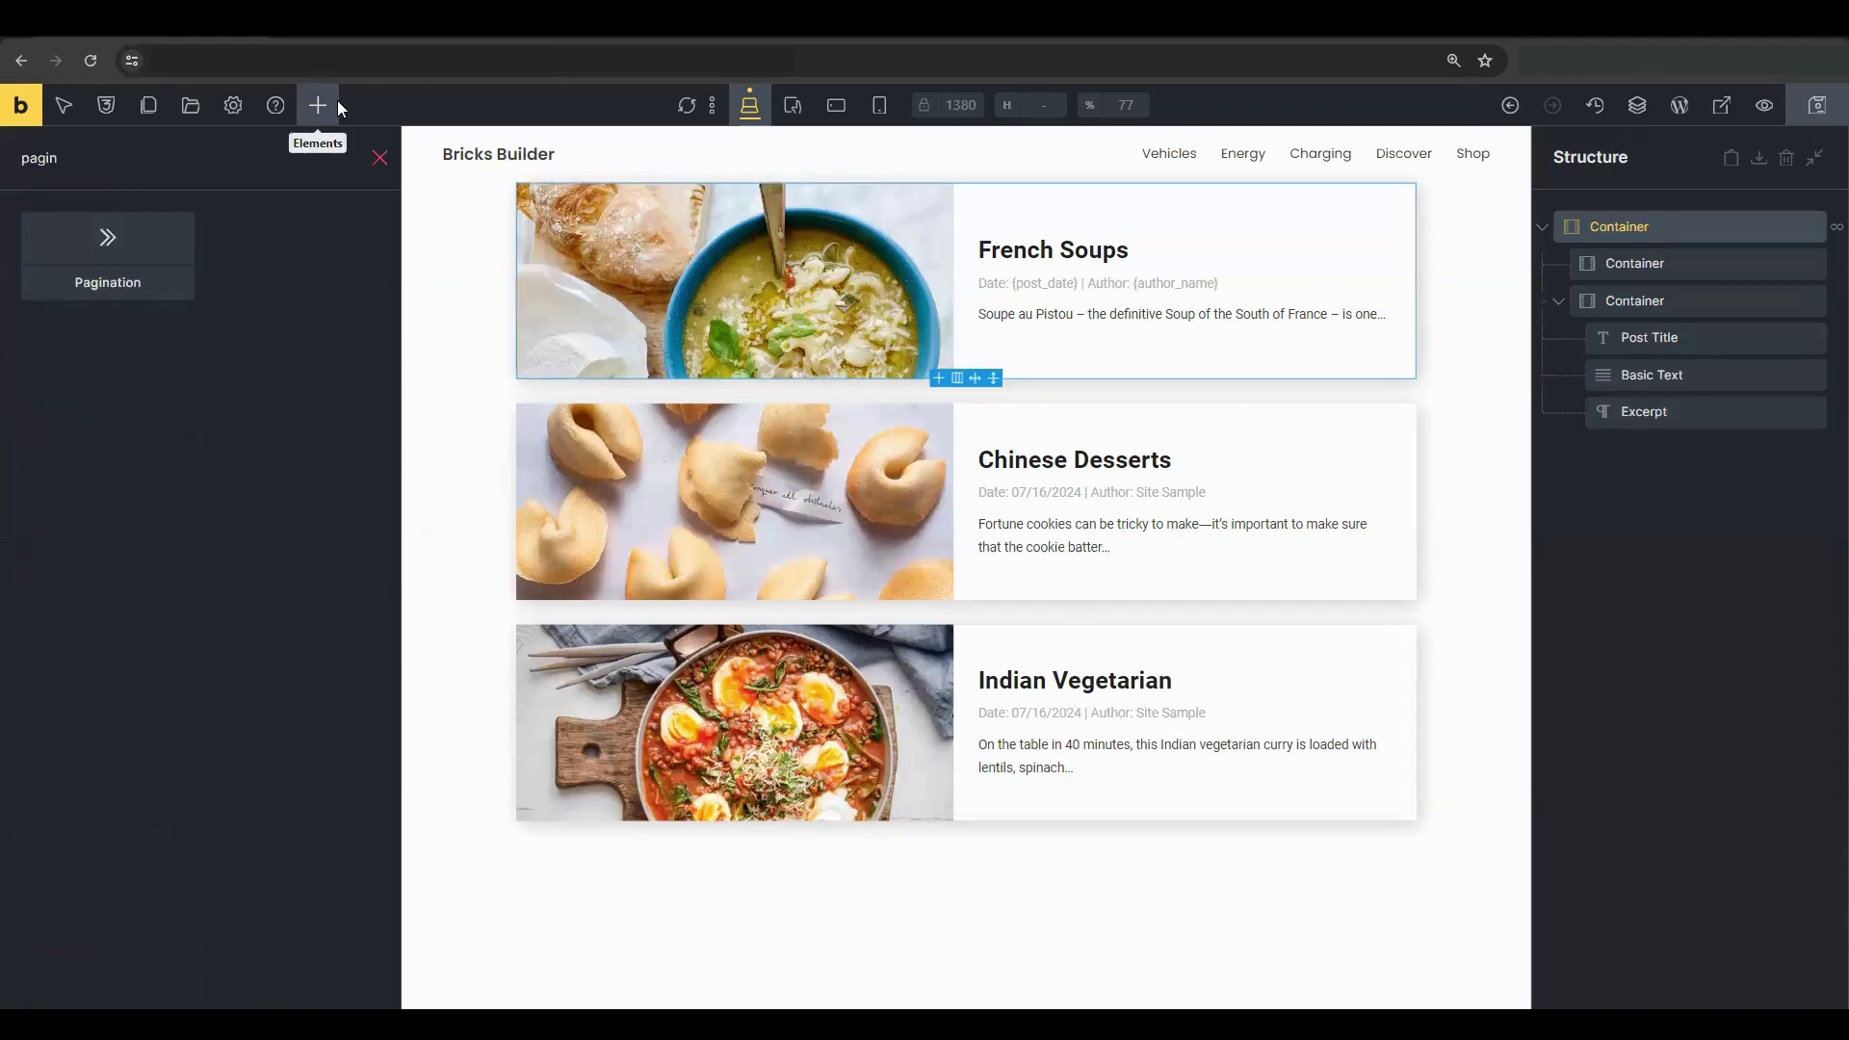
{"action": "left_click", "coordinate": [121, 254]}
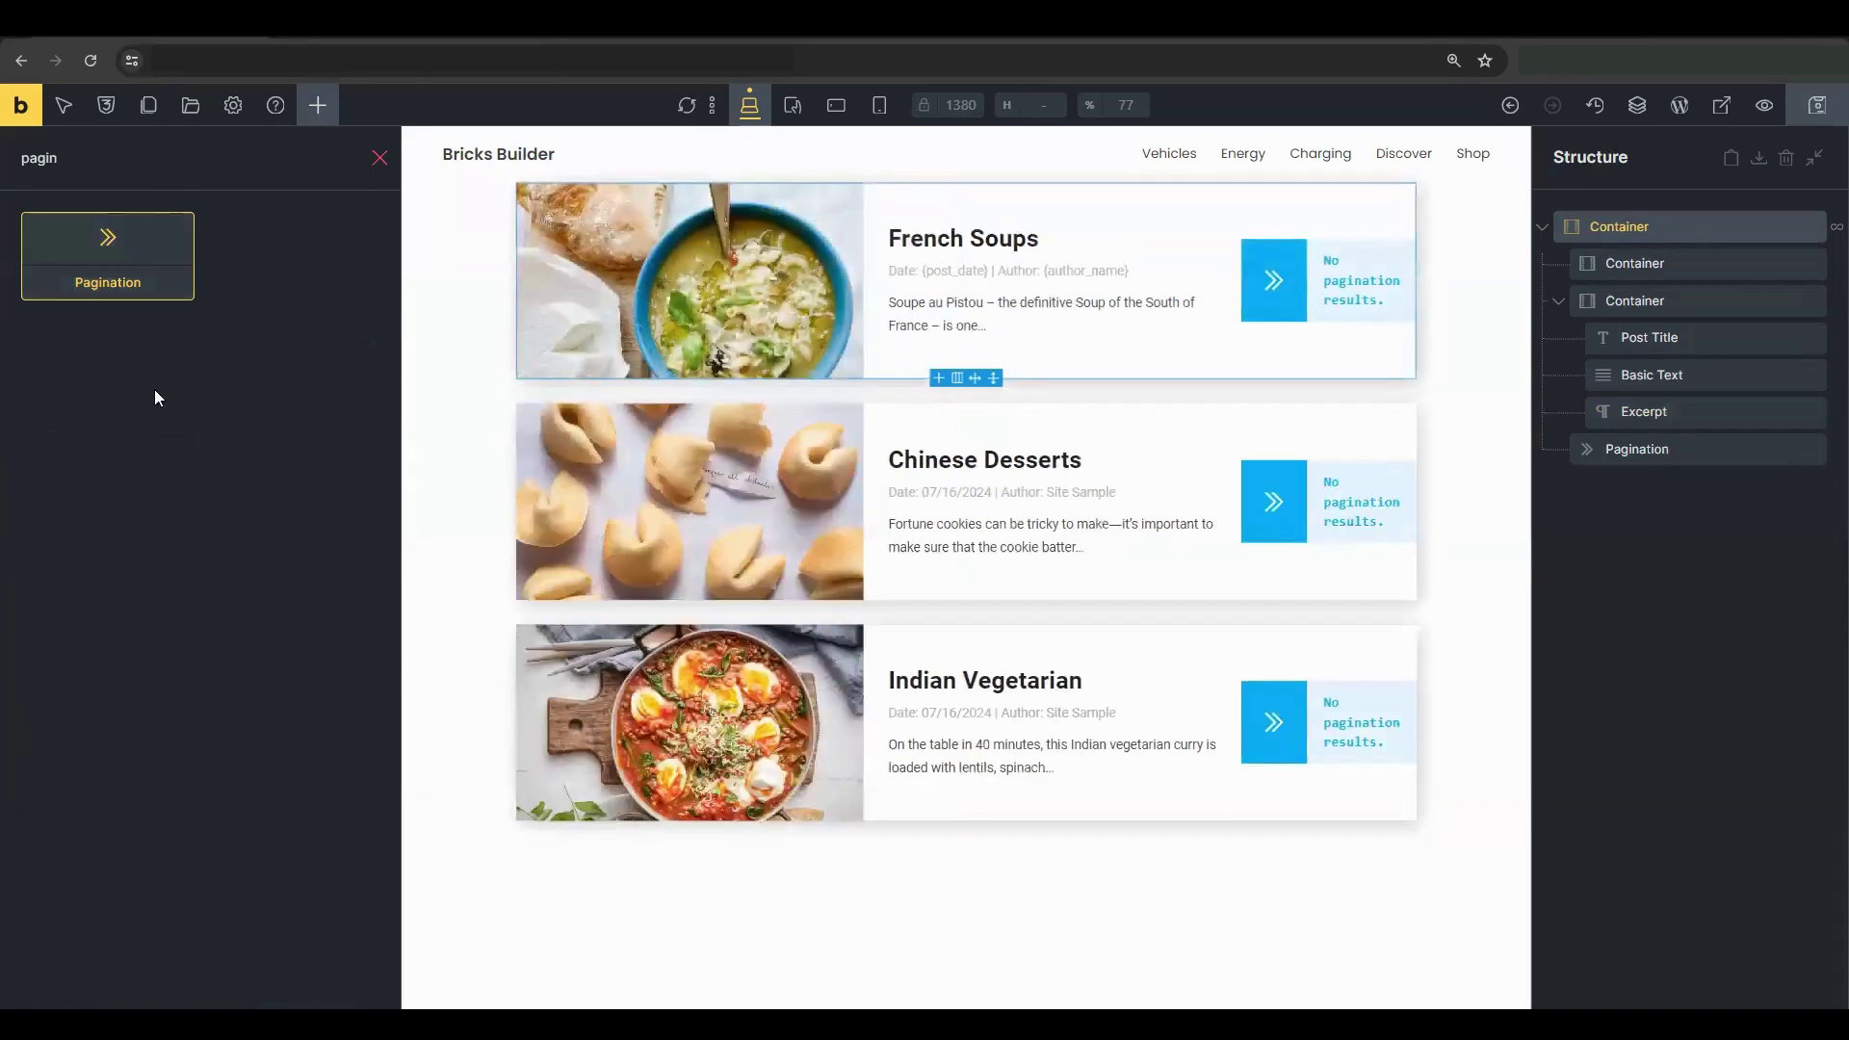
{"action": "left_click", "coordinate": [1606, 452]}
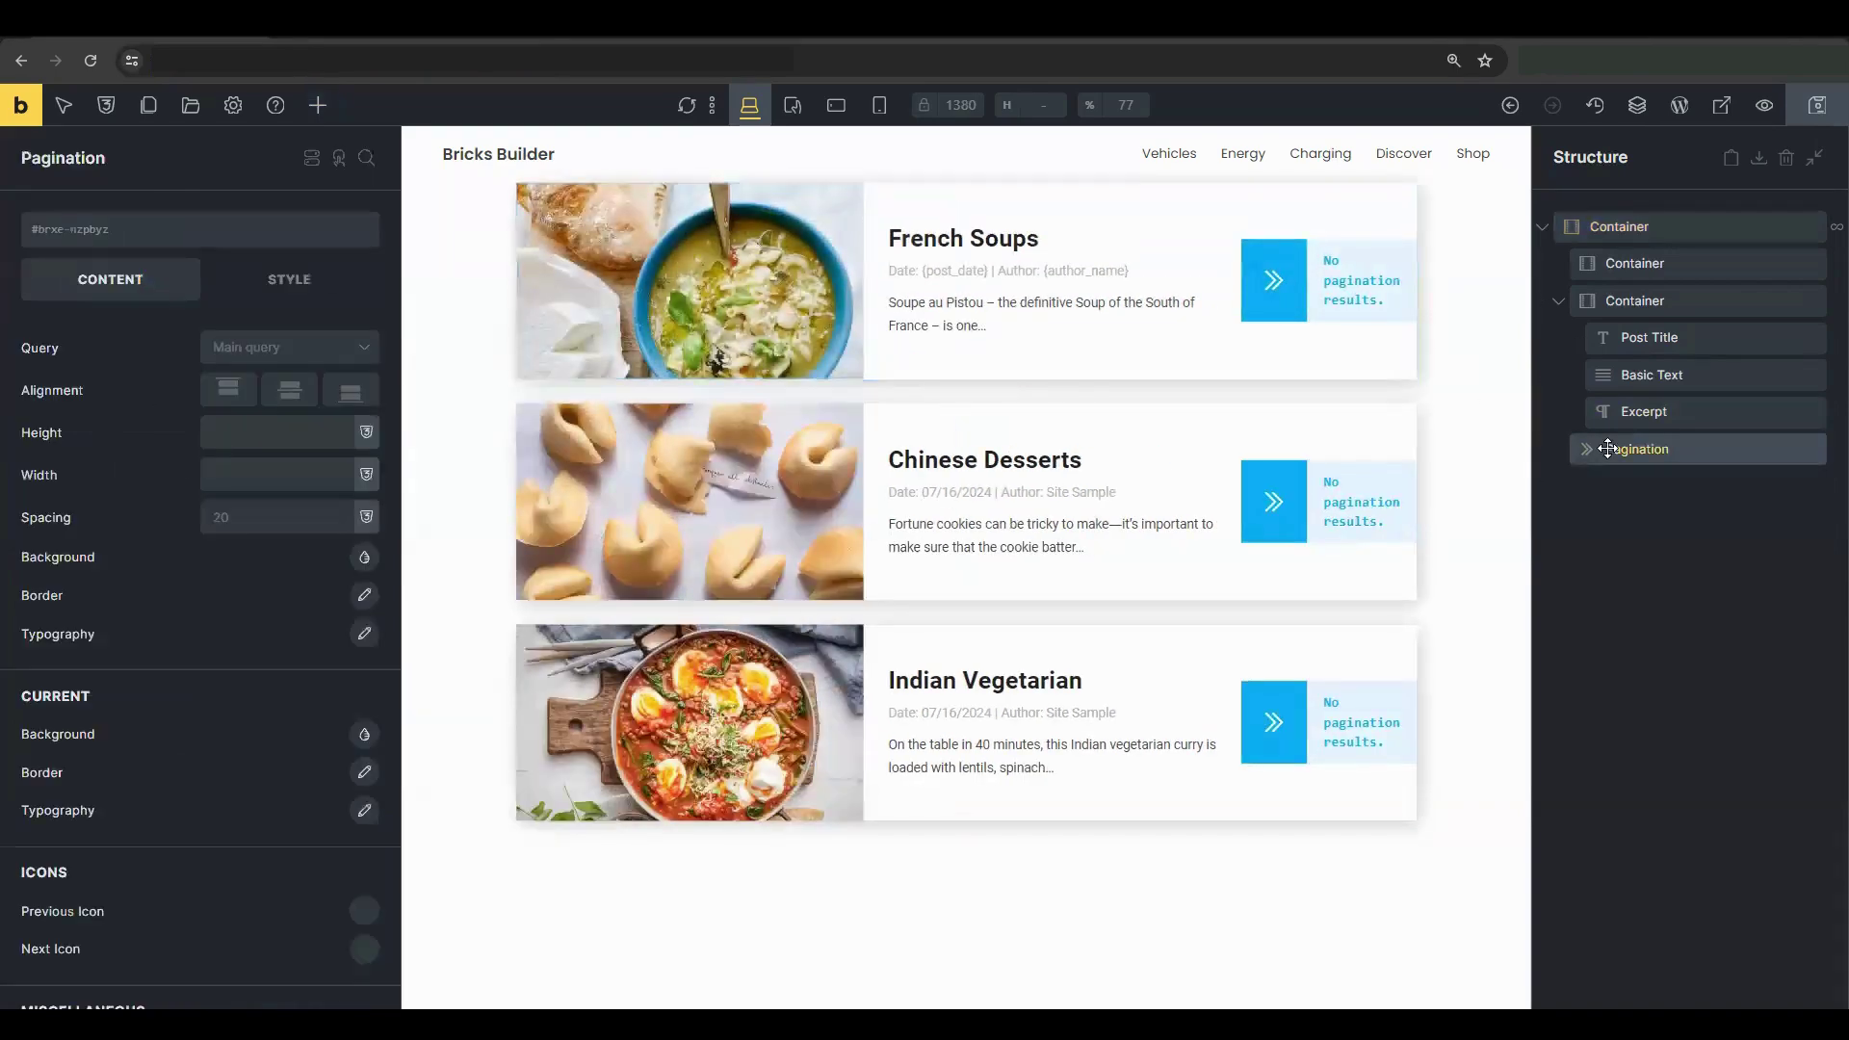
- Rename the query loop container to 'Container x'
{"action": "left_click", "coordinate": [1662, 227]}
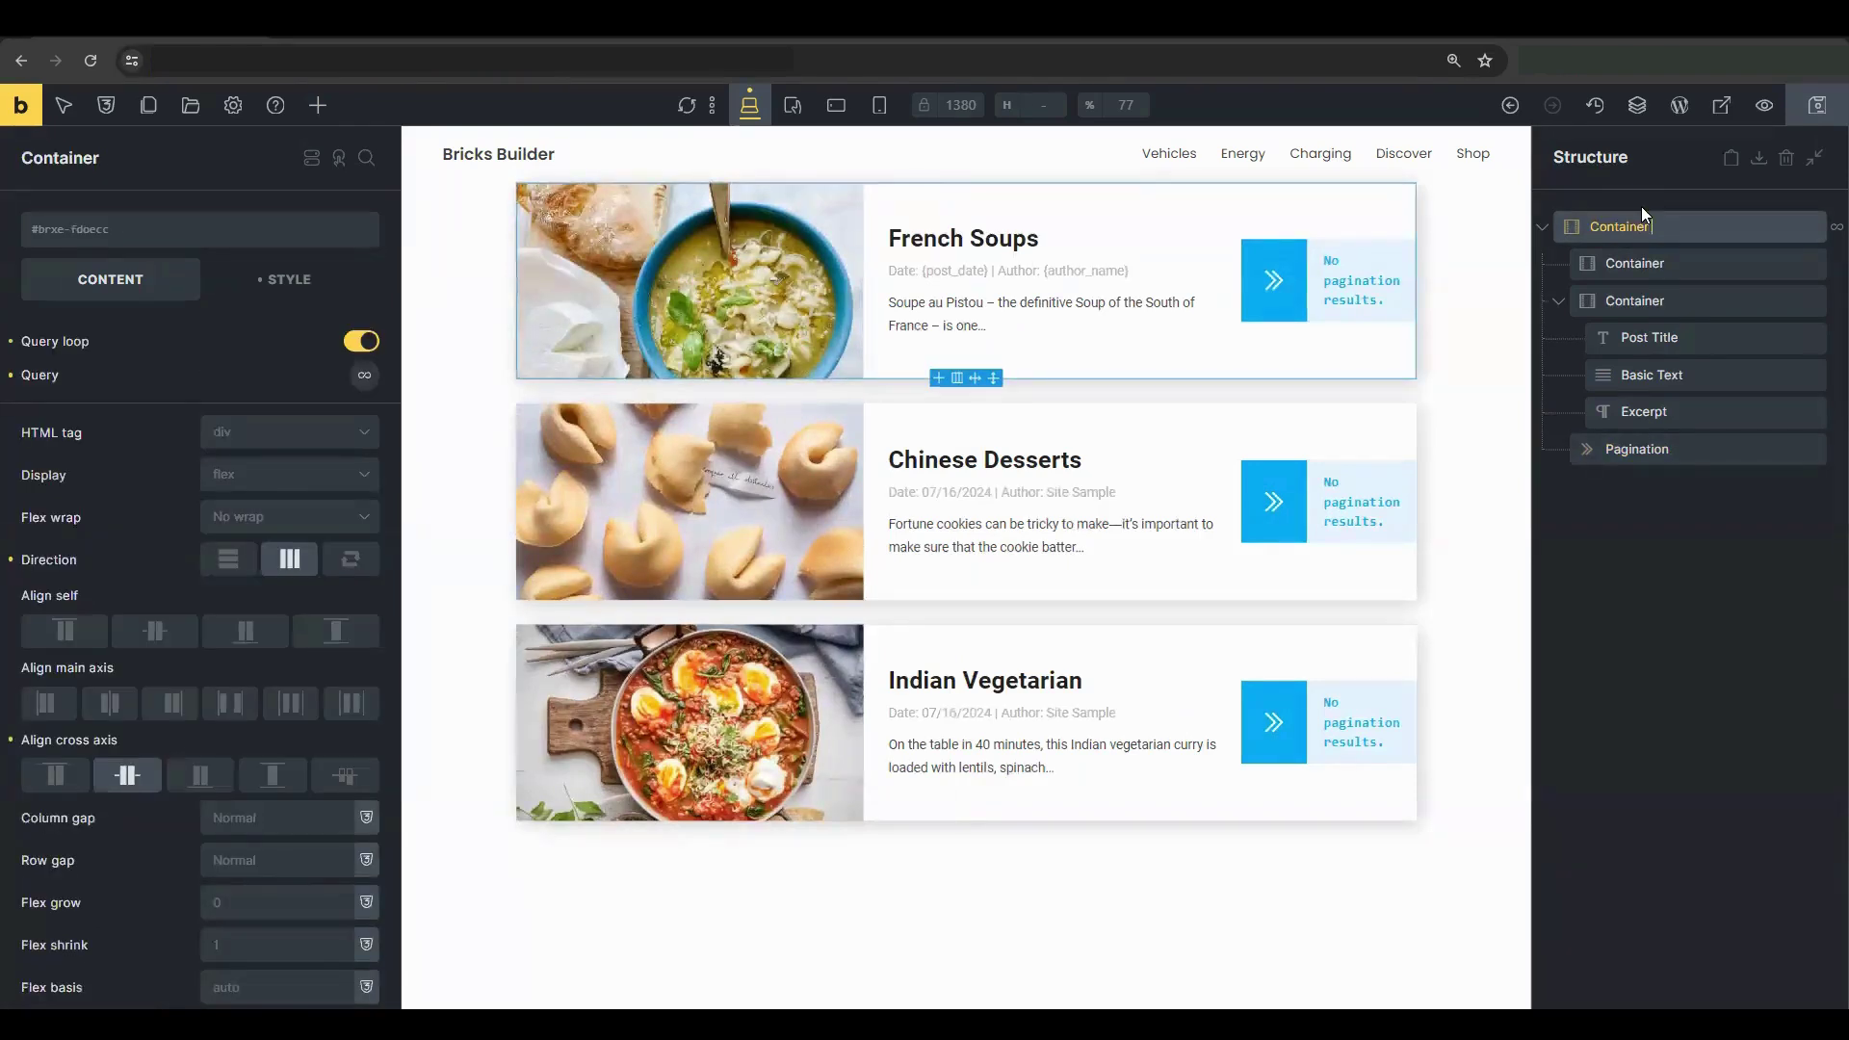
{"action": "type", "text": "x"}
{"action": "key", "text": "Return"}
{"action": "key", "text": "Escape"}
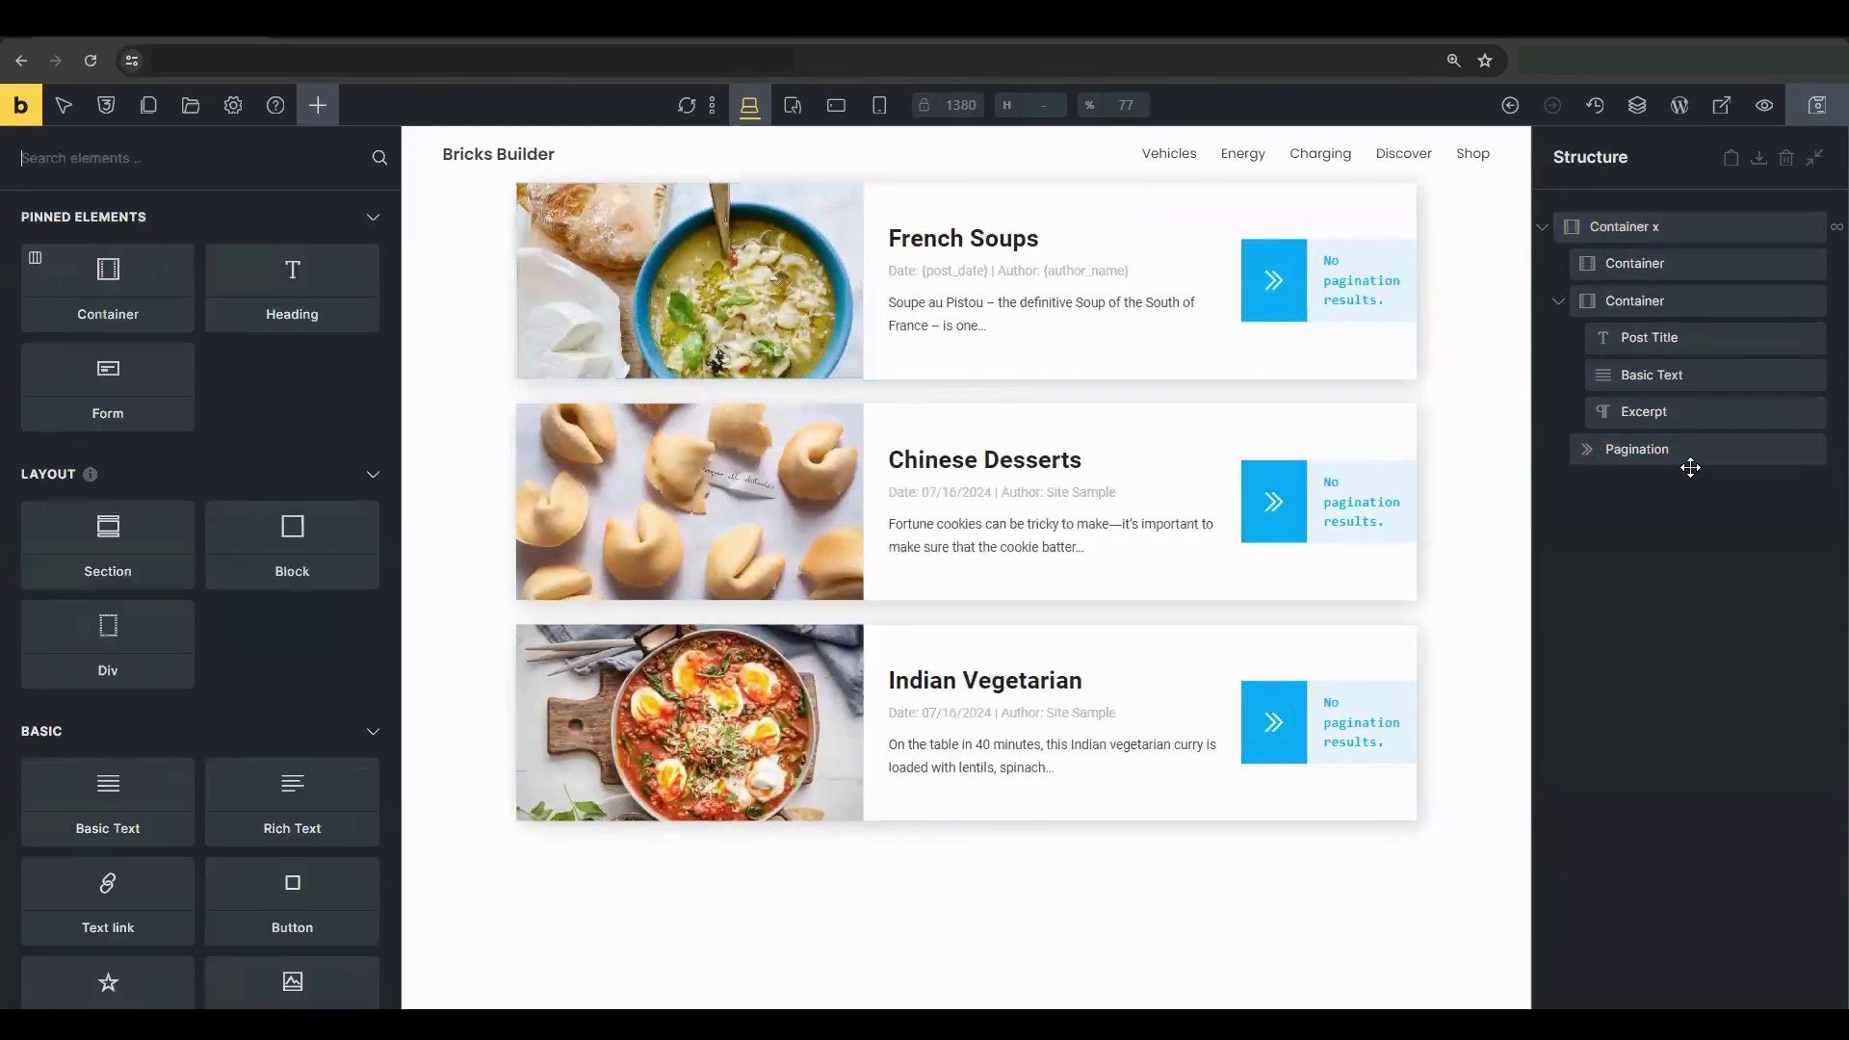
- Link the pagination to the Container x query, move it below the cards, save and reload
{"action": "left_click", "coordinate": [1701, 448]}
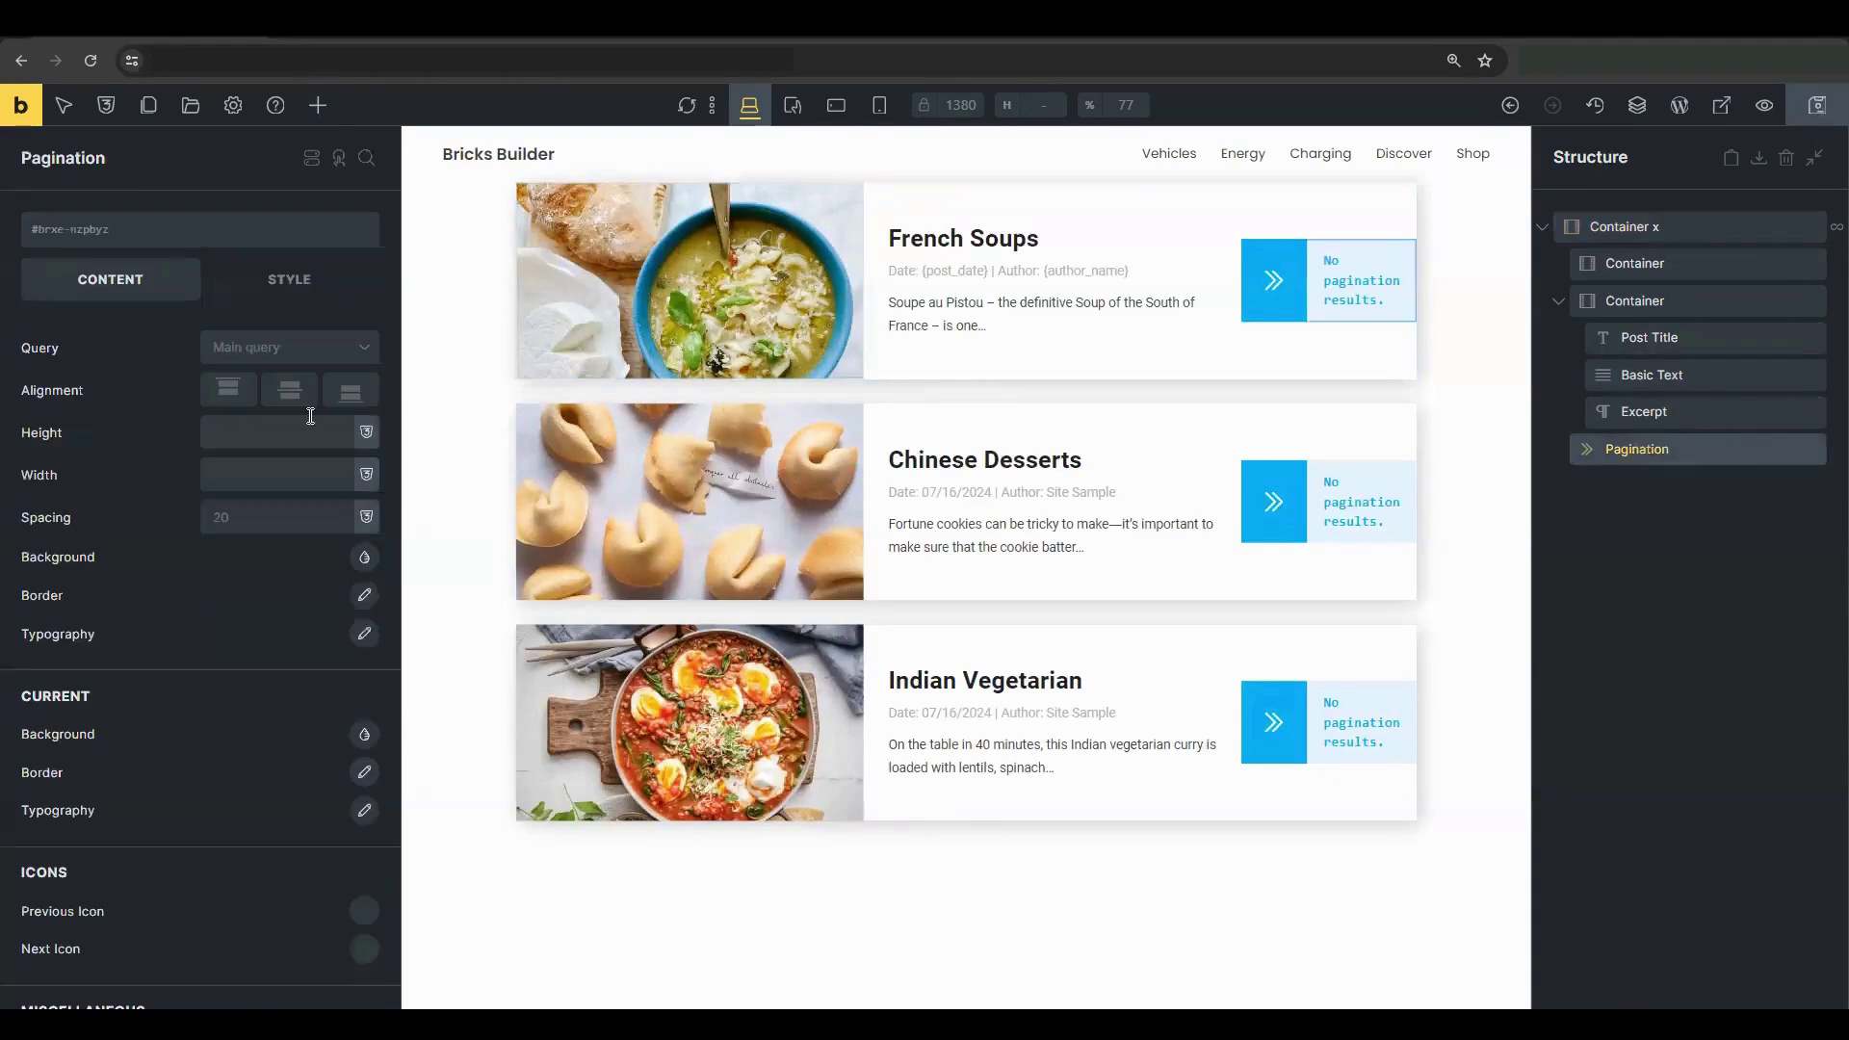
{"action": "left_click", "coordinate": [322, 349]}
{"action": "left_click", "coordinate": [298, 411]}
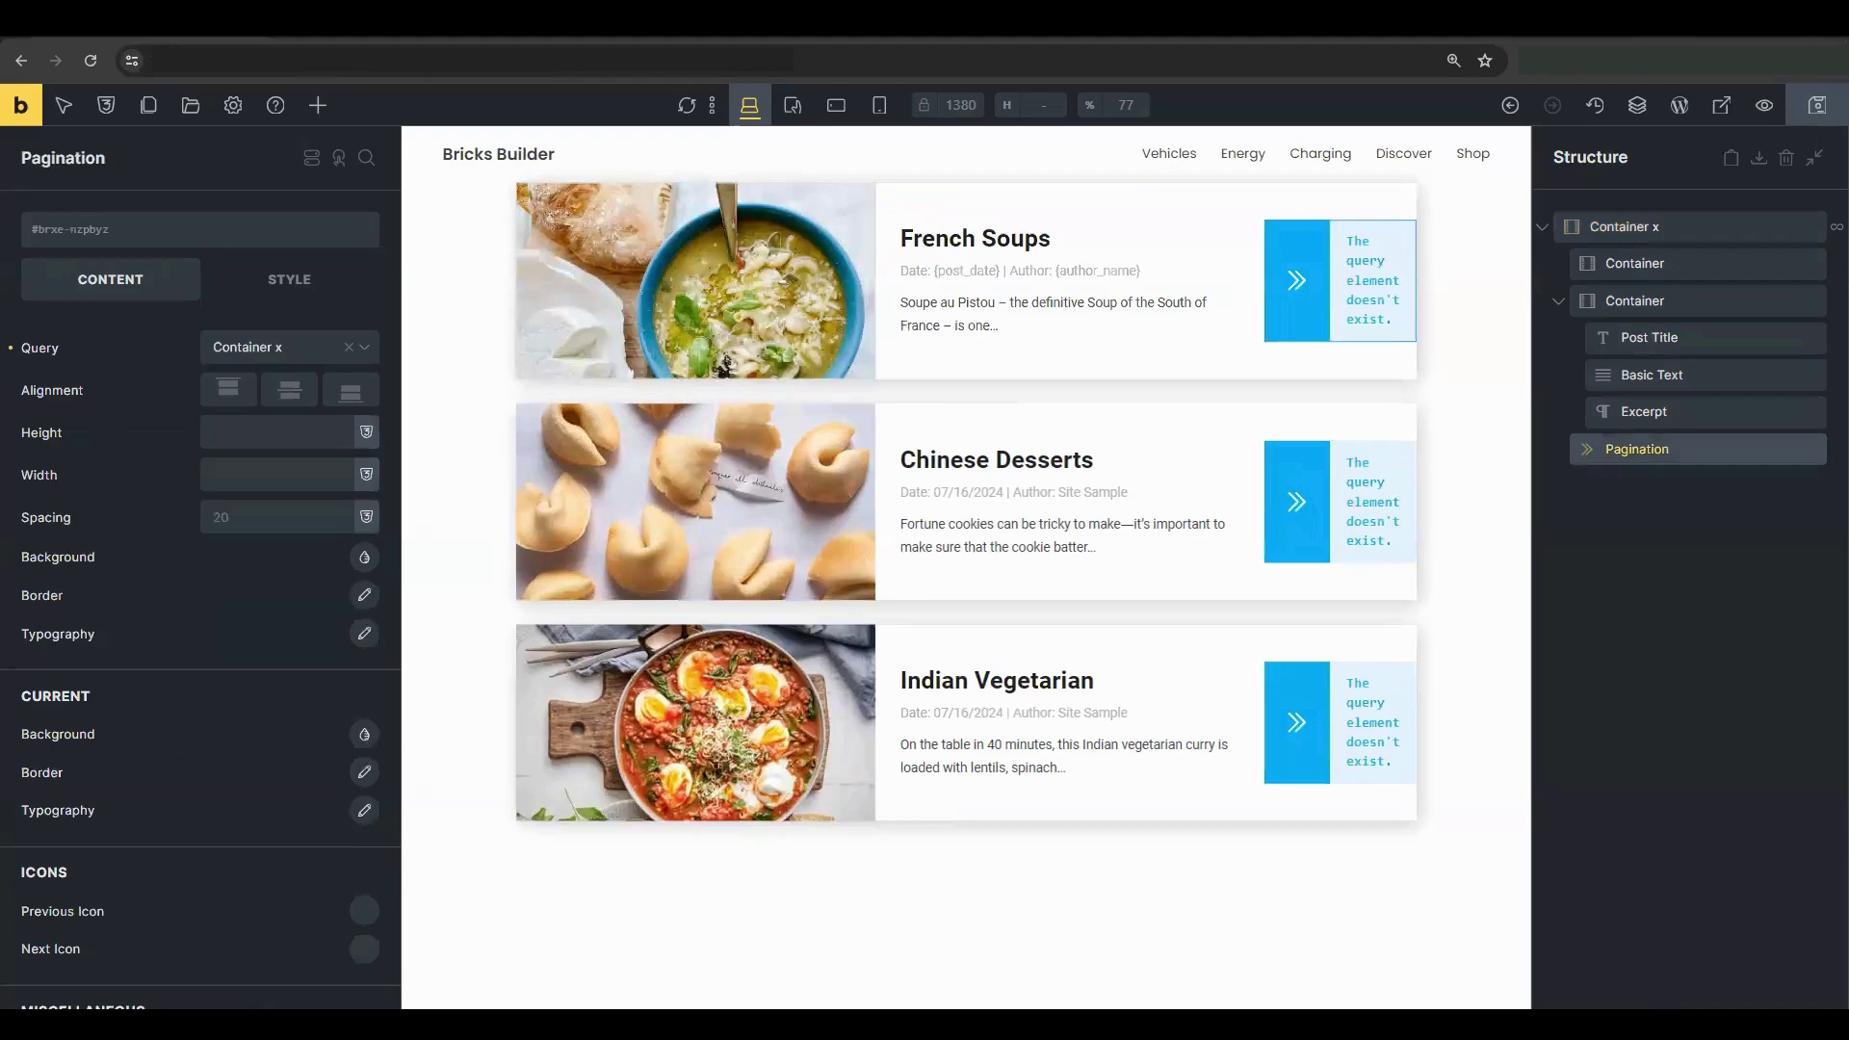
{"action": "left_click_drag", "start_coordinate": [1637, 449], "coordinate": [1604, 482]}
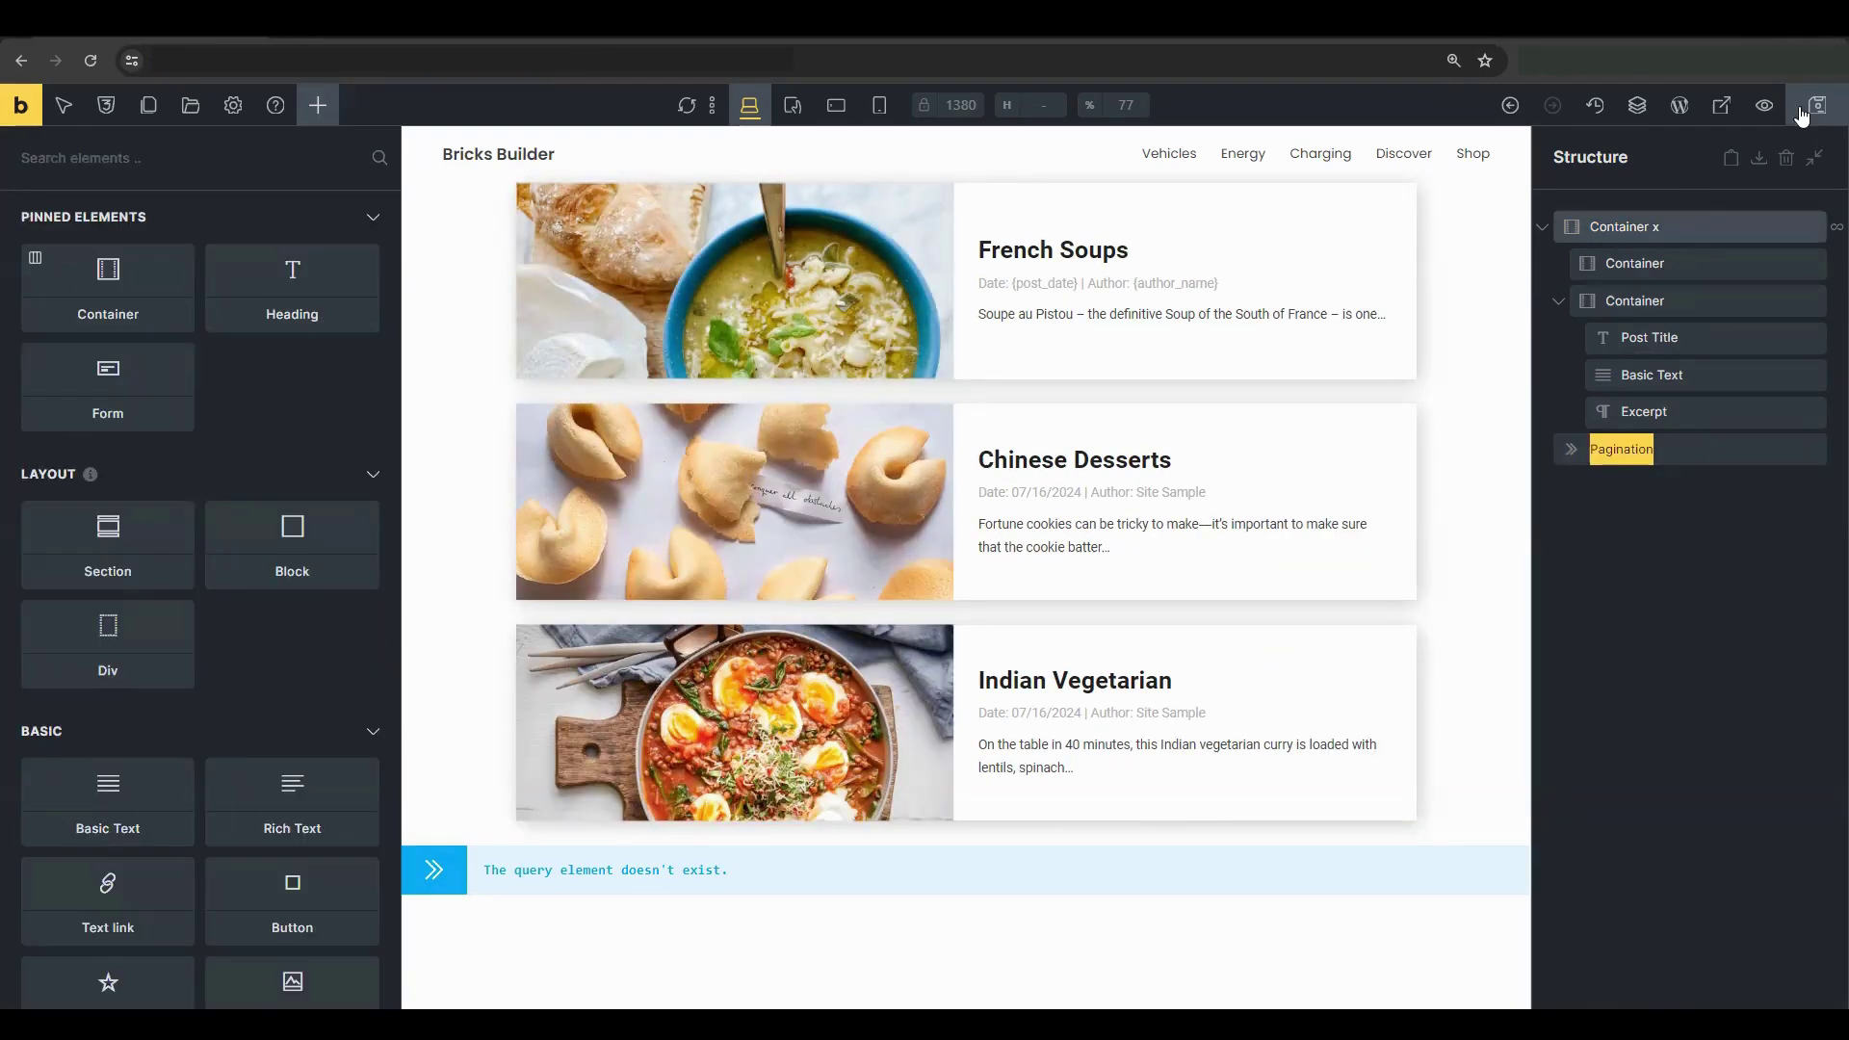
{"action": "left_click", "coordinate": [1814, 106]}
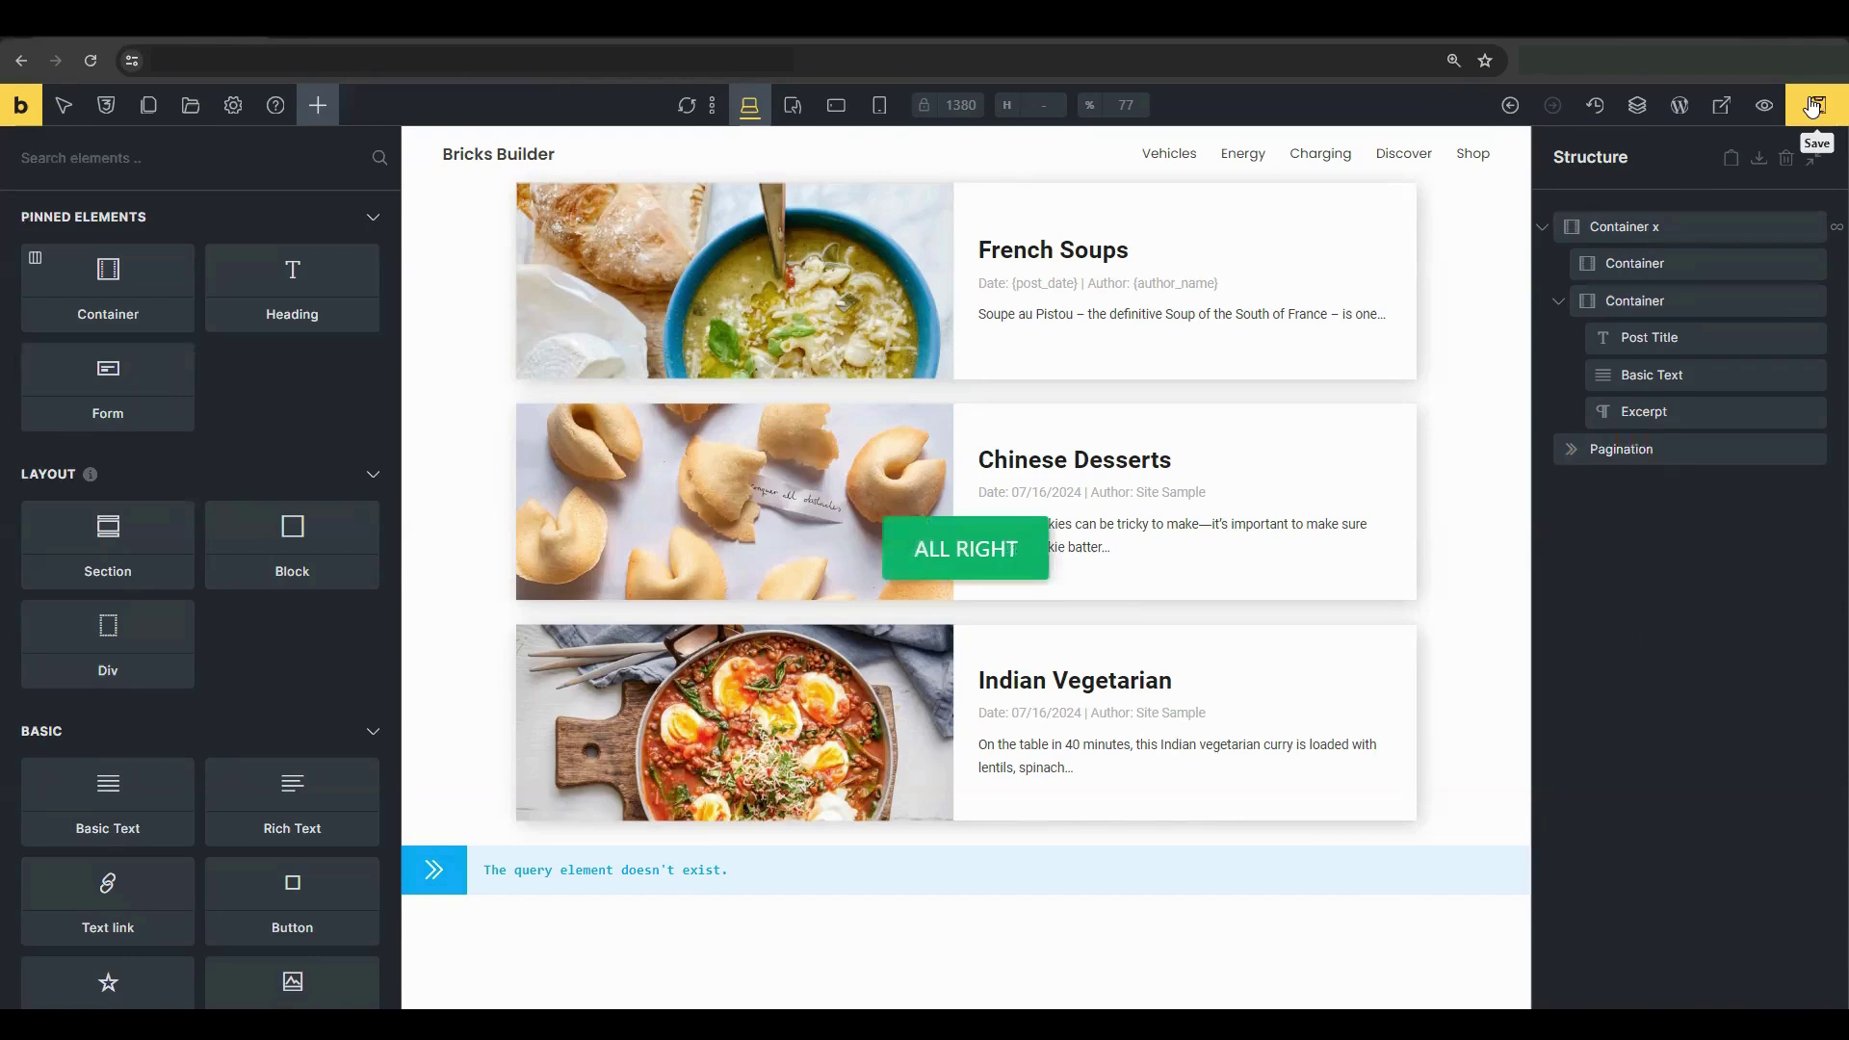
{"action": "key", "text": "F5"}
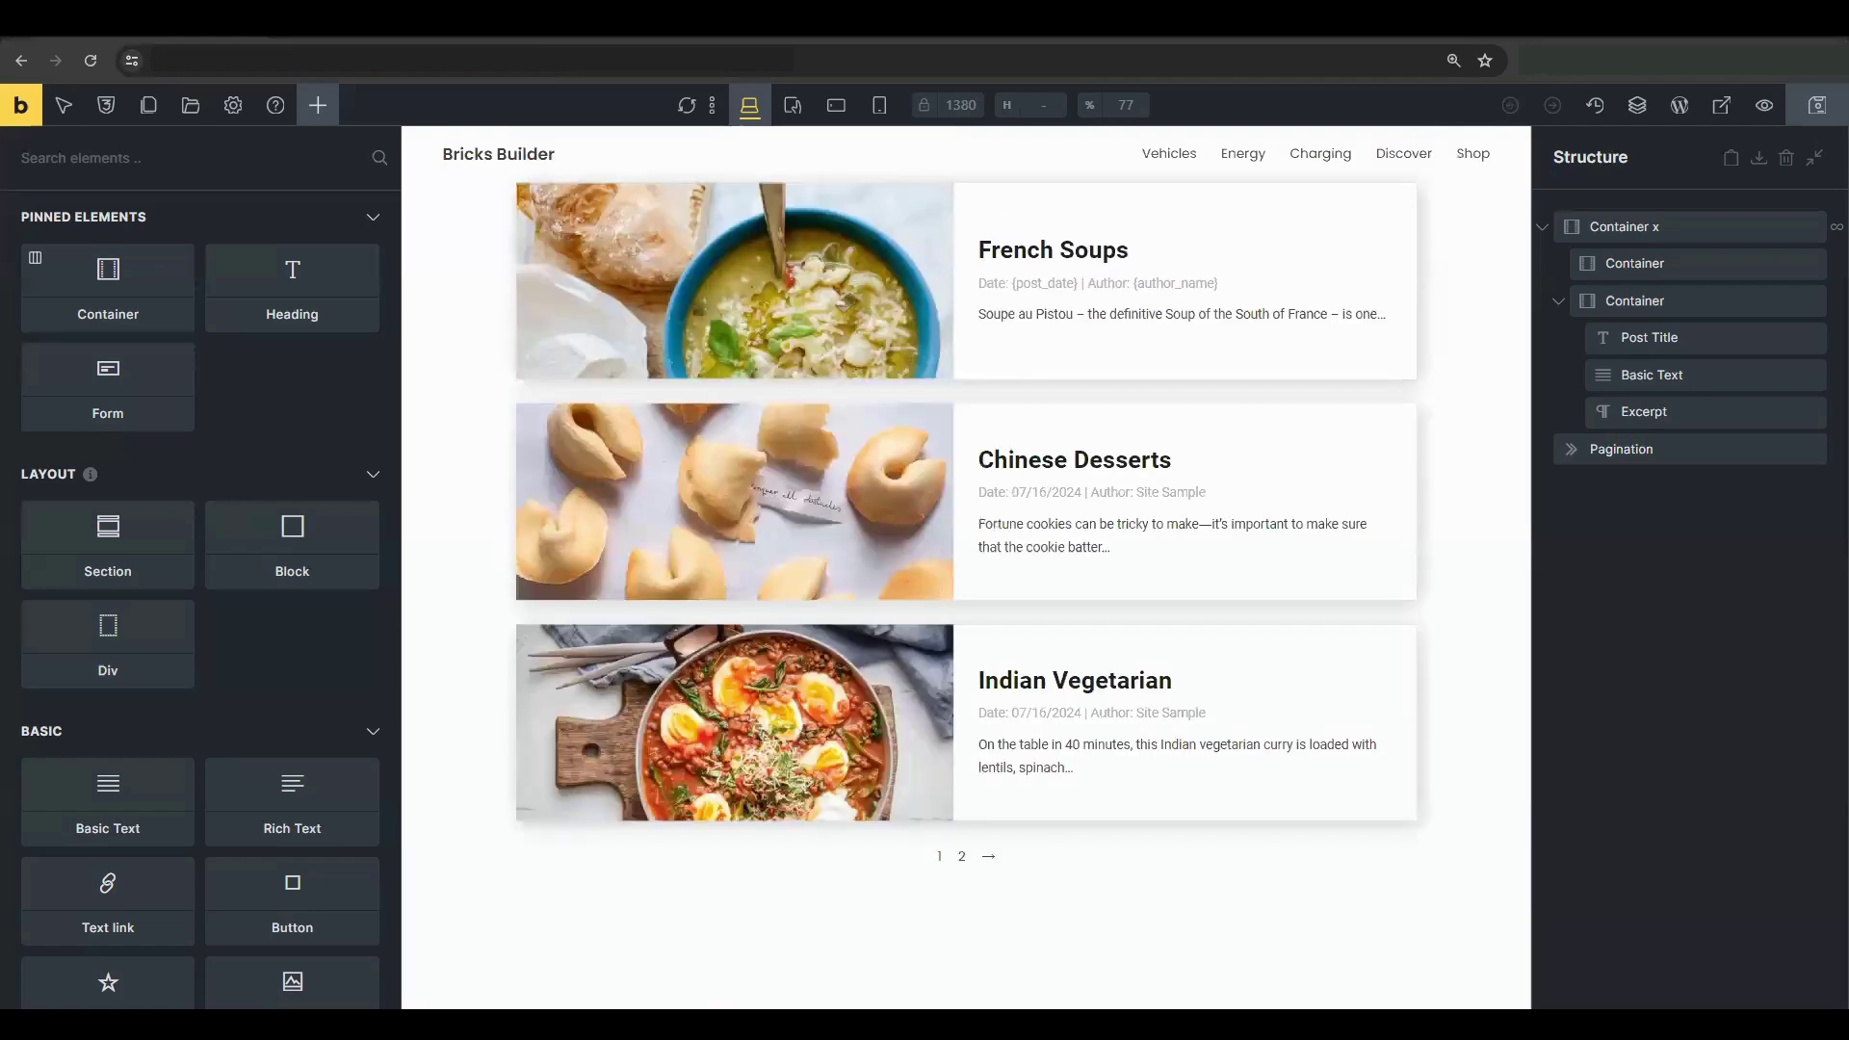
- Add a Filter - Search element into the empty block beside the TYPE HERE heading
{"action": "left_click", "coordinate": [1627, 226]}
{"action": "key", "text": "ctrl+v"}
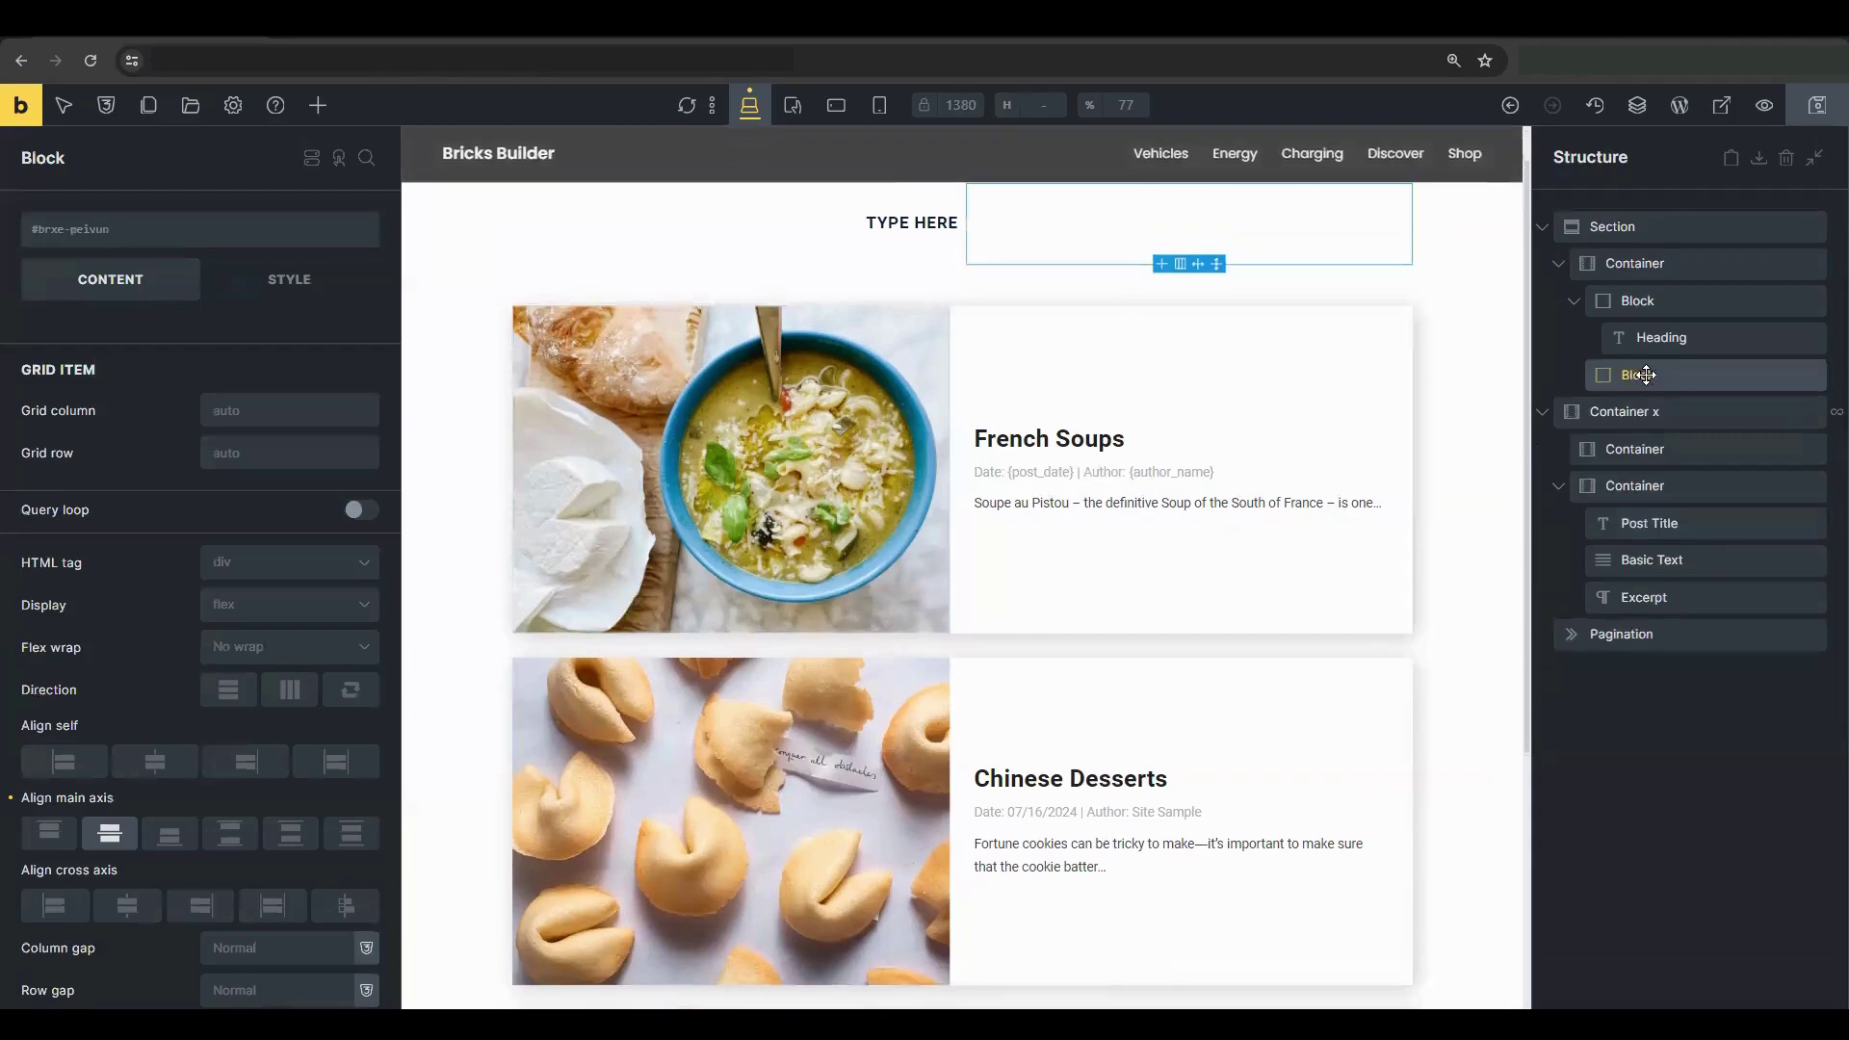
{"action": "left_click", "coordinate": [319, 104]}
{"action": "type", "text": "fi"}
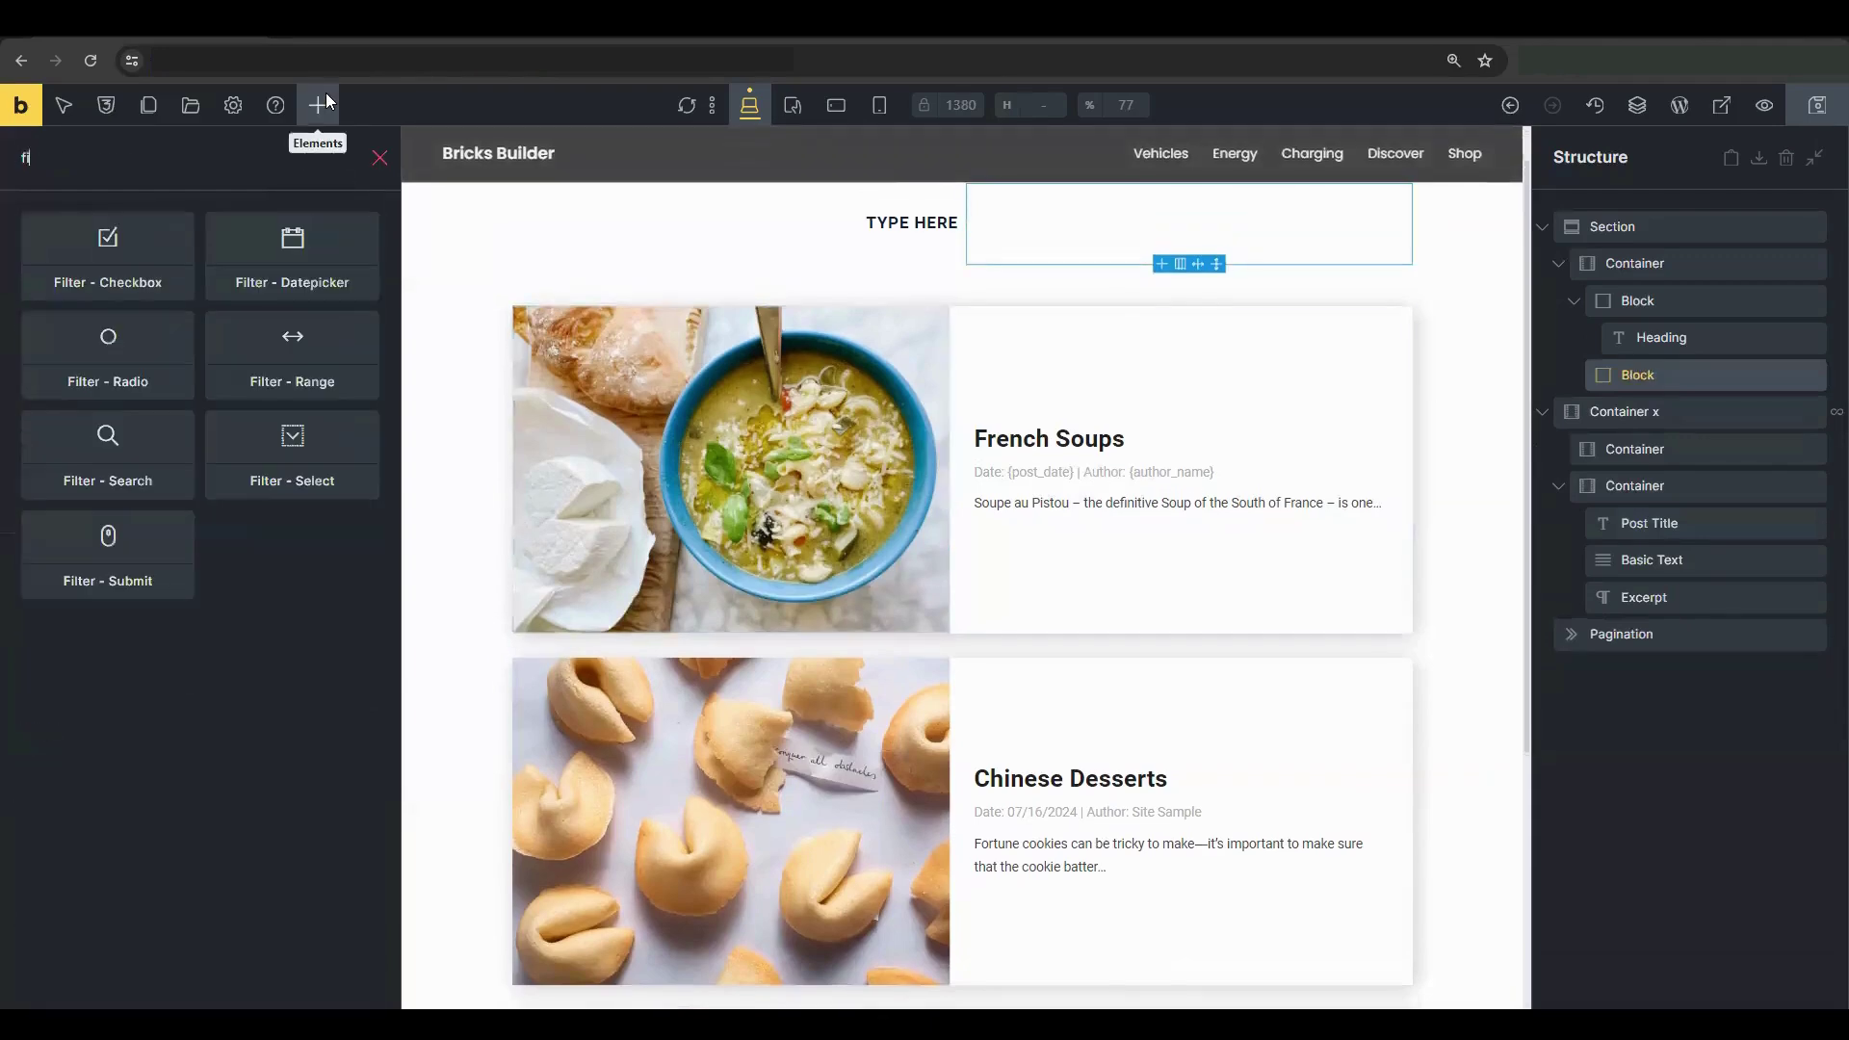
{"action": "type", "text": "lter"}
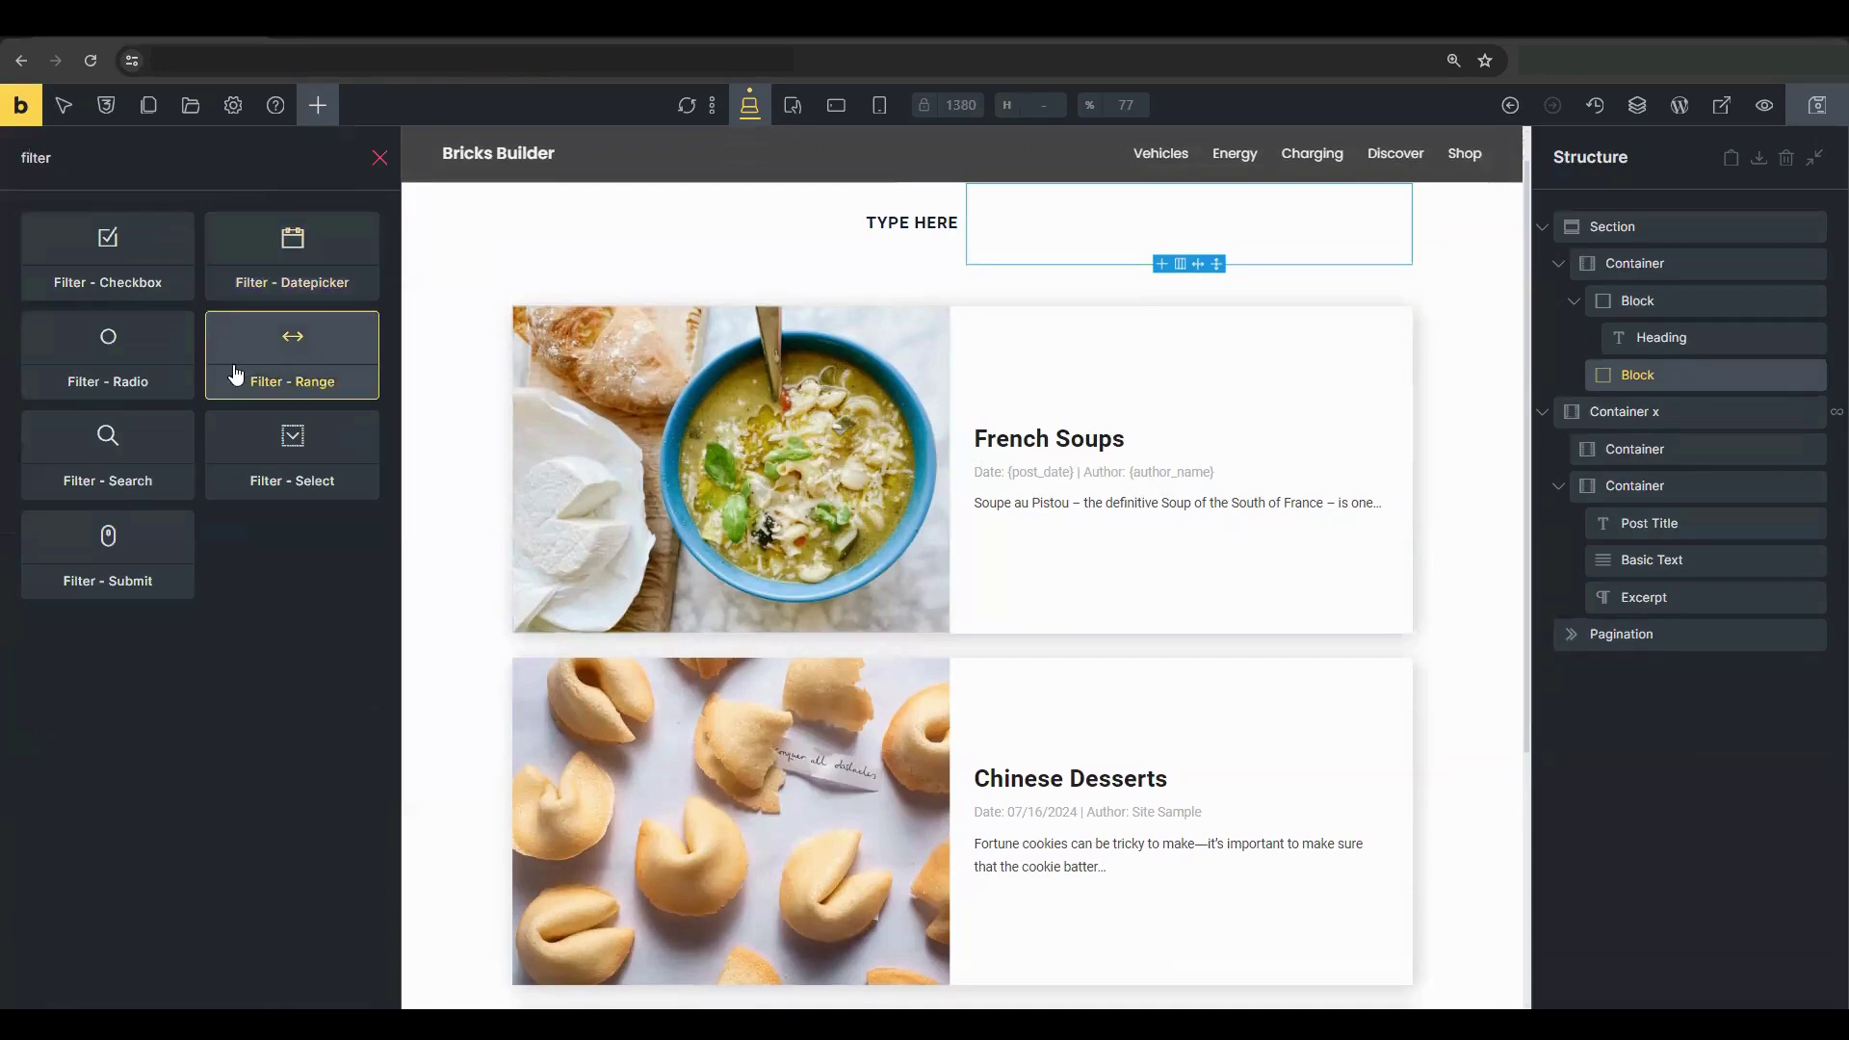
{"action": "left_click", "coordinate": [118, 436]}
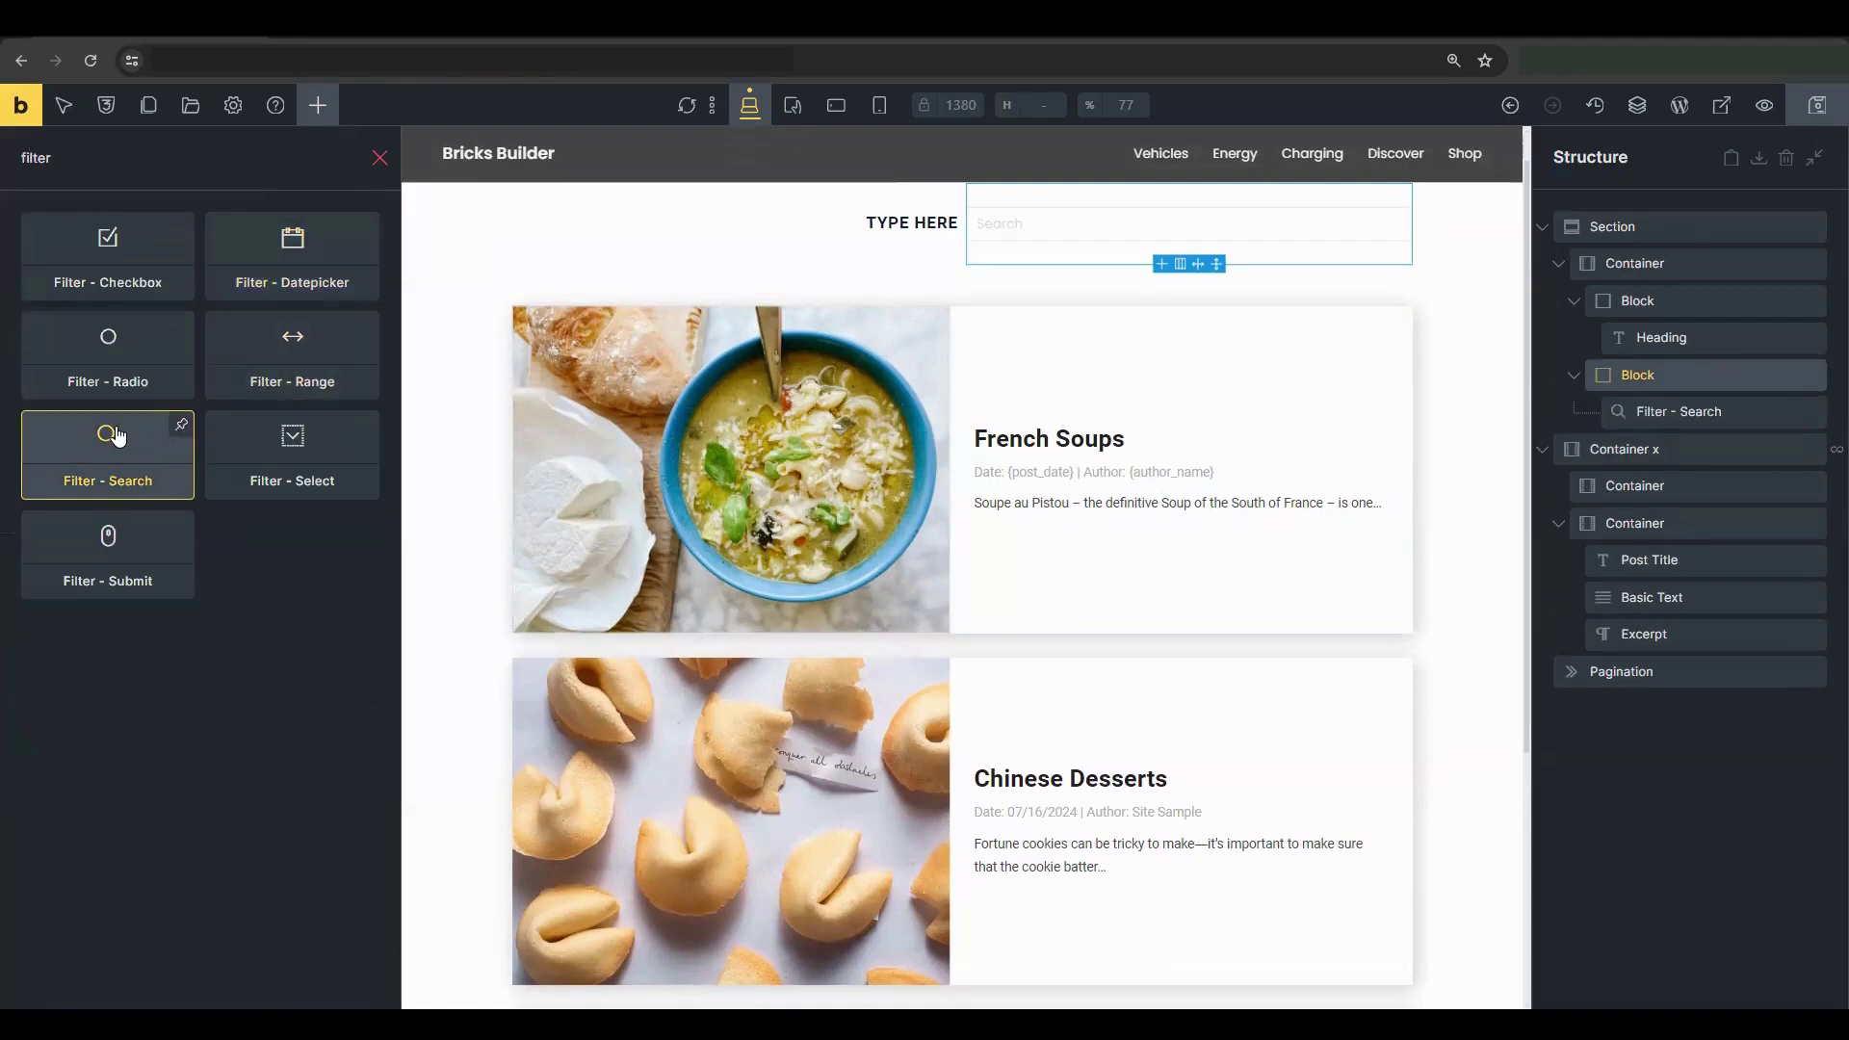
{"action": "scroll", "coordinate": [1078, 401], "scroll_direction": "up", "scroll_amount": 1}
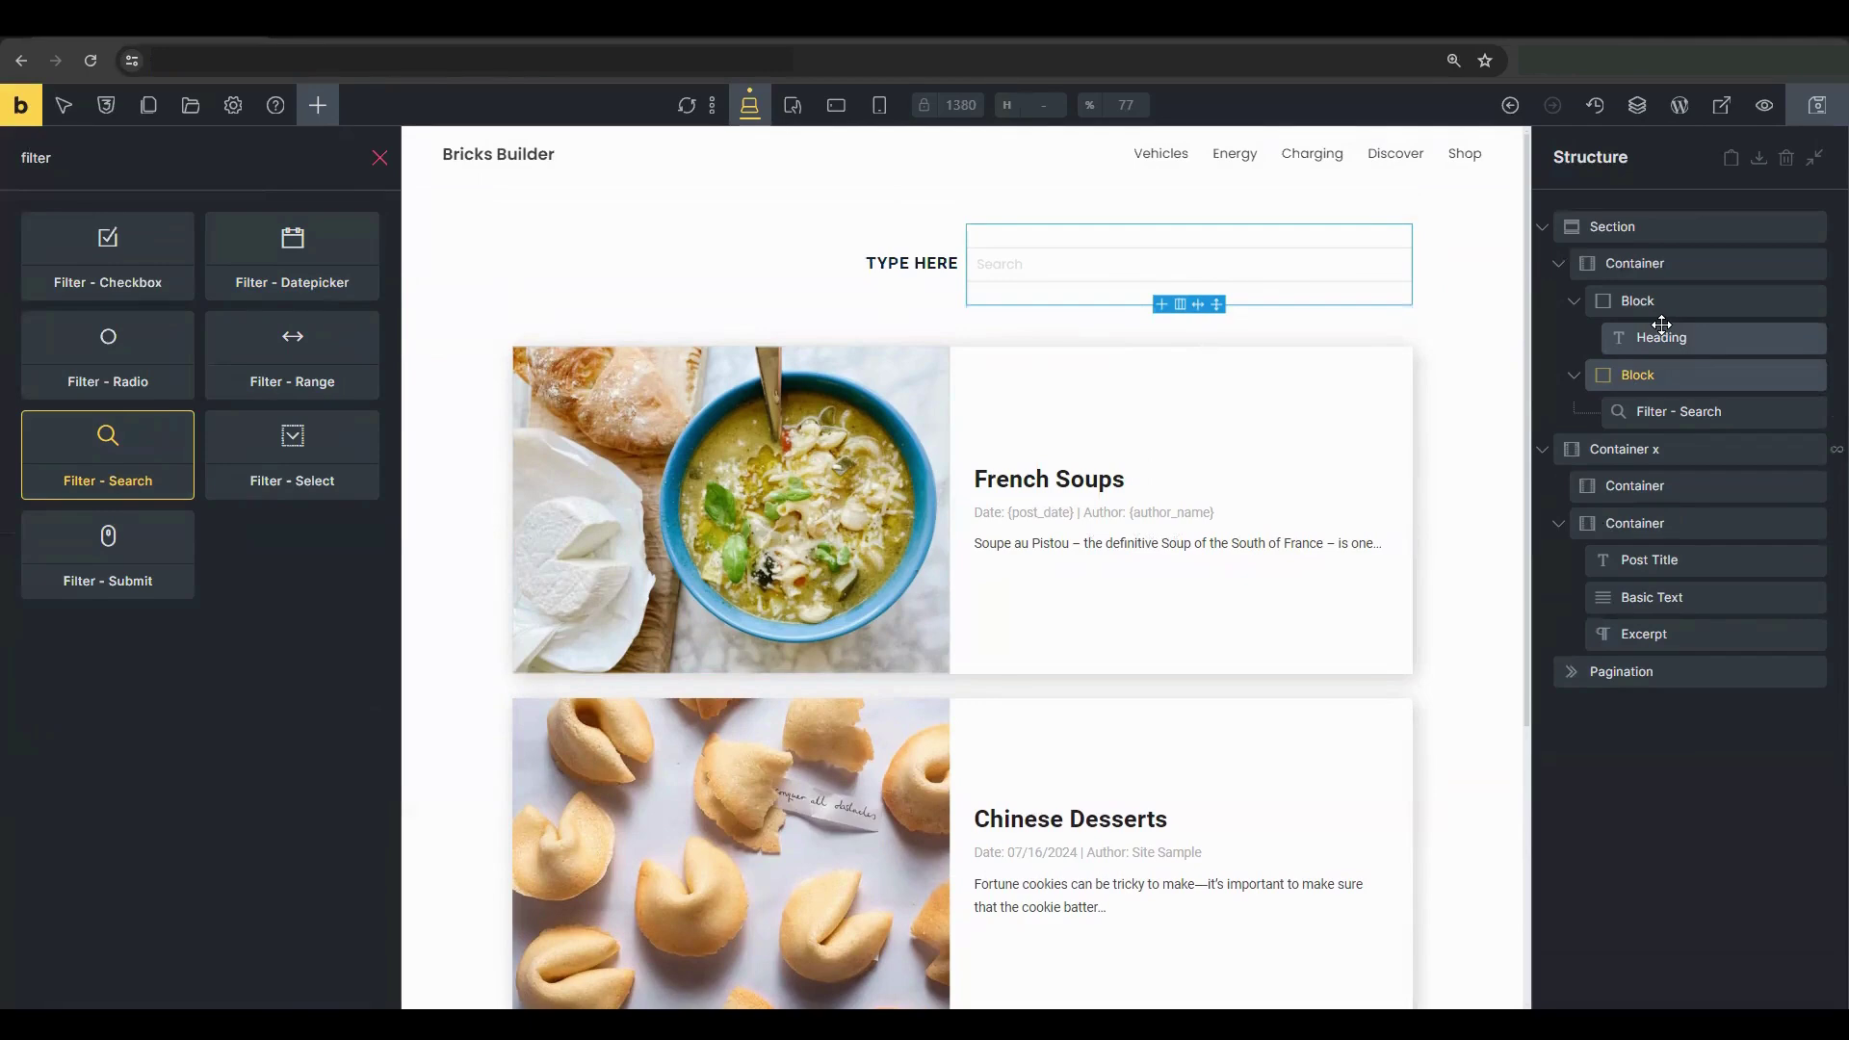
- Point the search filter's target query at Container x
{"action": "left_click", "coordinate": [1669, 268]}
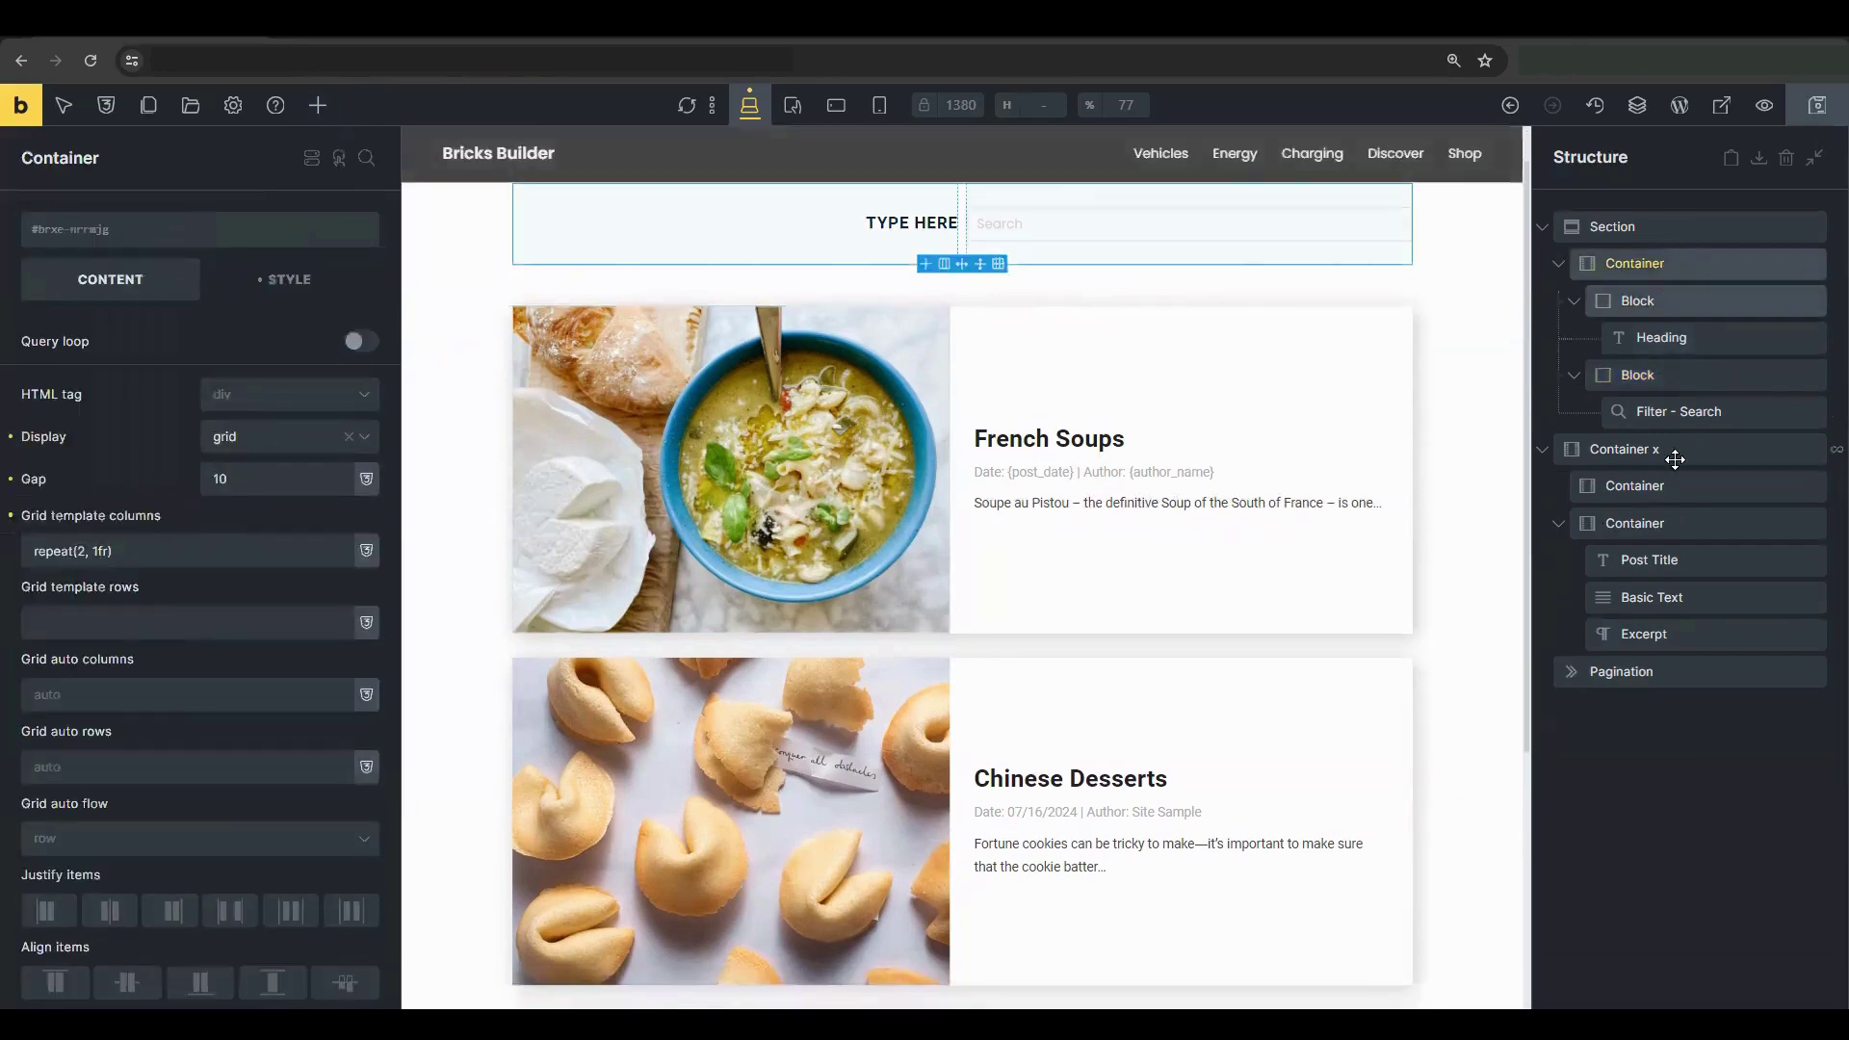
{"action": "left_click", "coordinate": [1671, 402]}
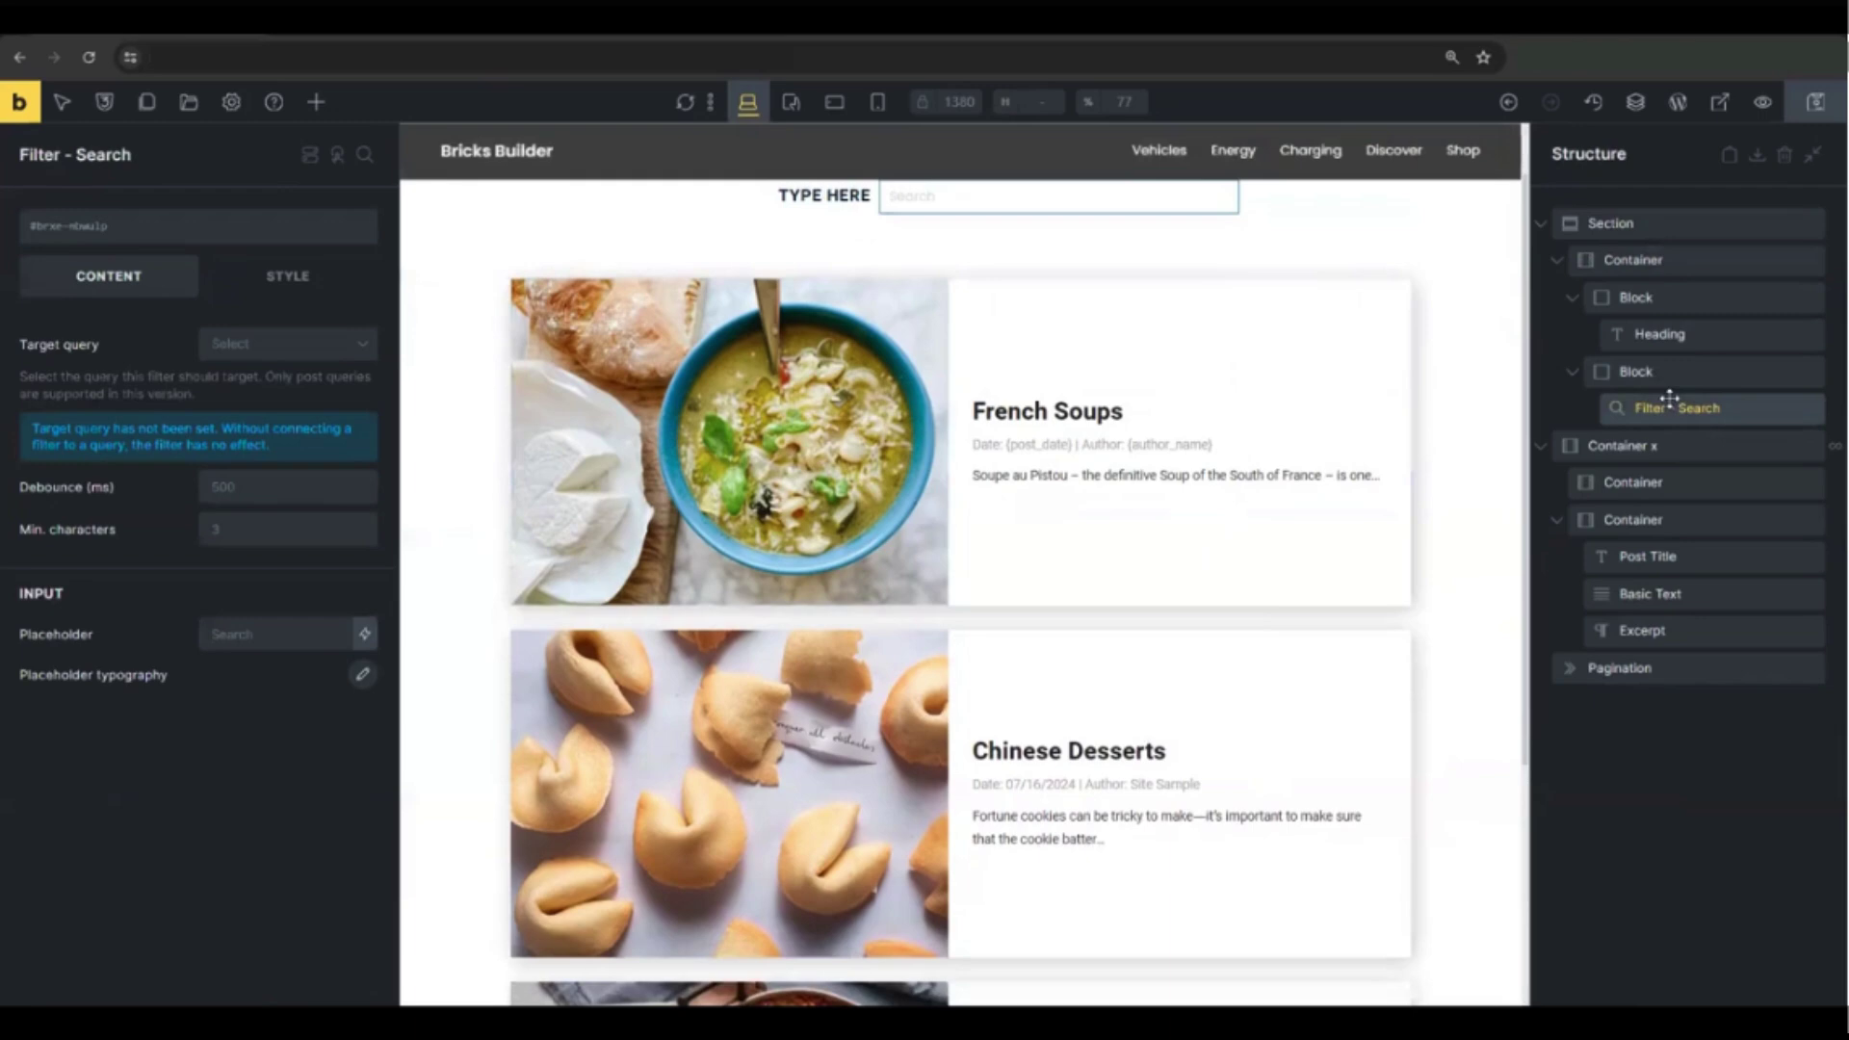
{"action": "scroll", "coordinate": [1172, 776], "scroll_direction": "up", "scroll_amount": 1}
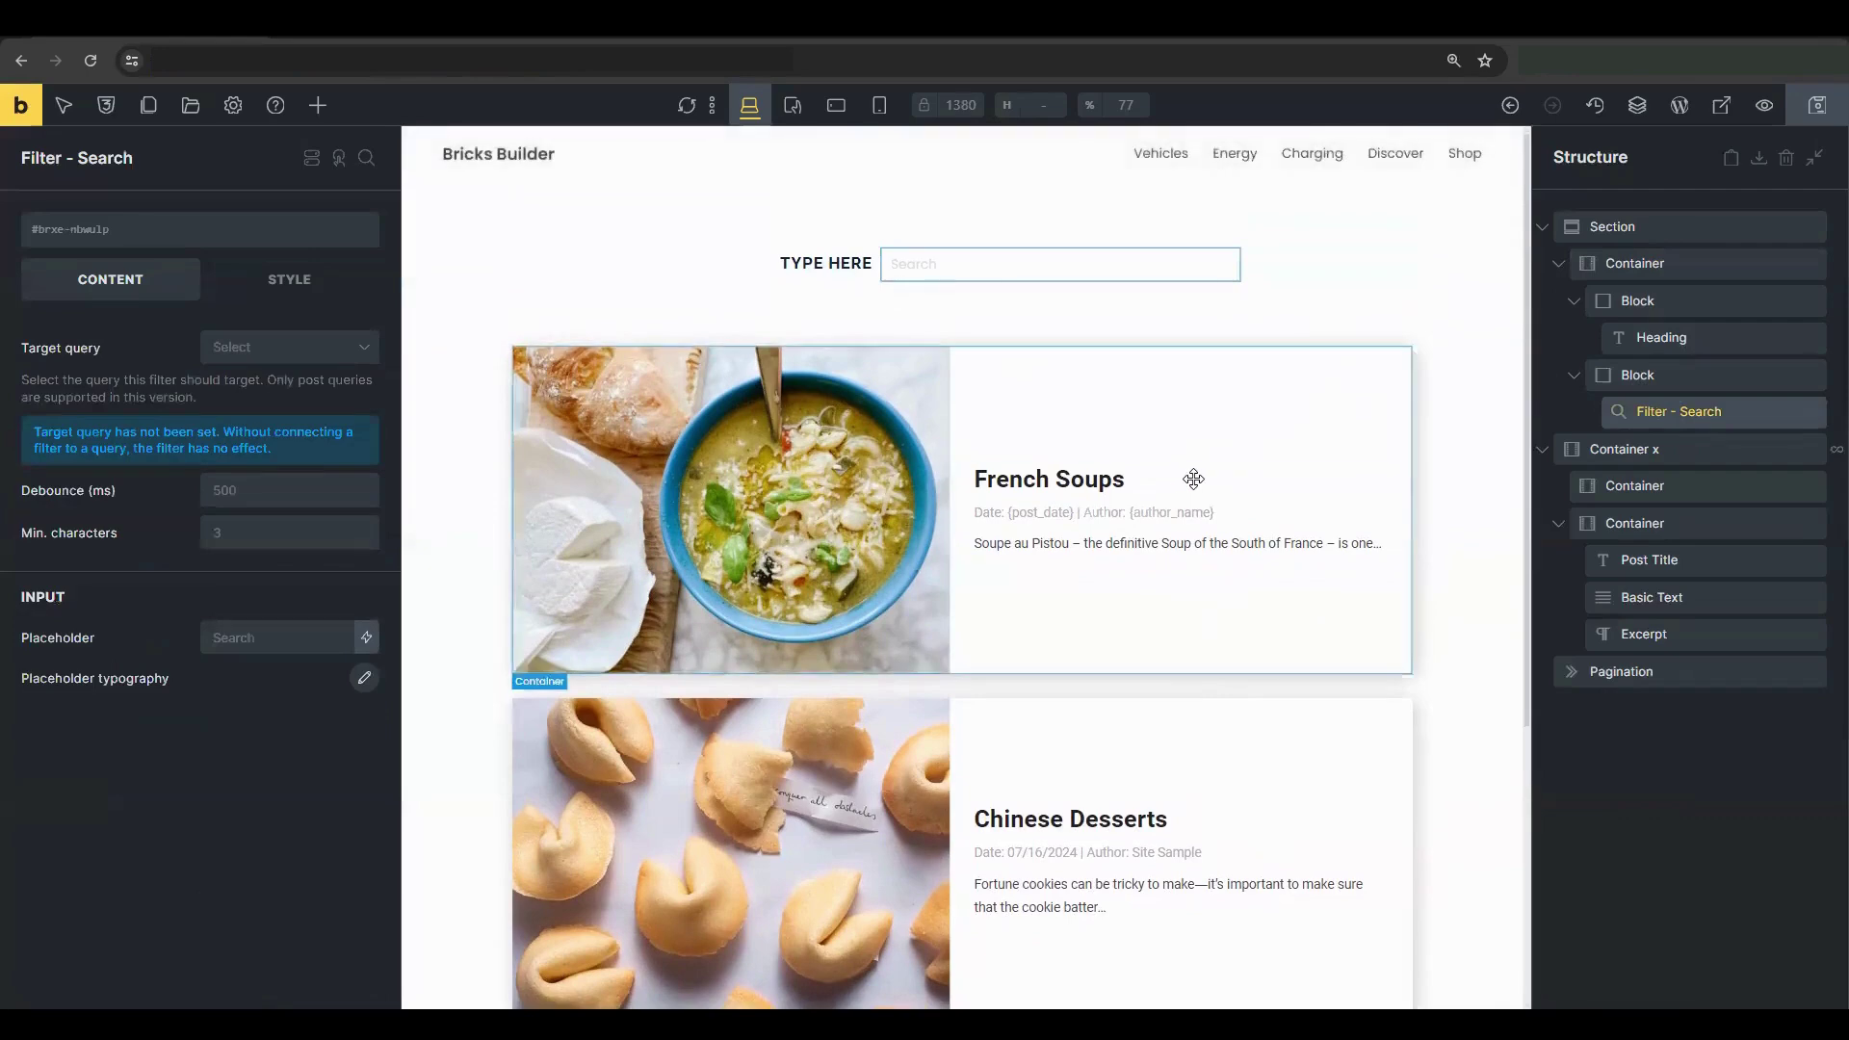
{"action": "left_click", "coordinate": [252, 357]}
{"action": "left_click", "coordinate": [271, 385]}
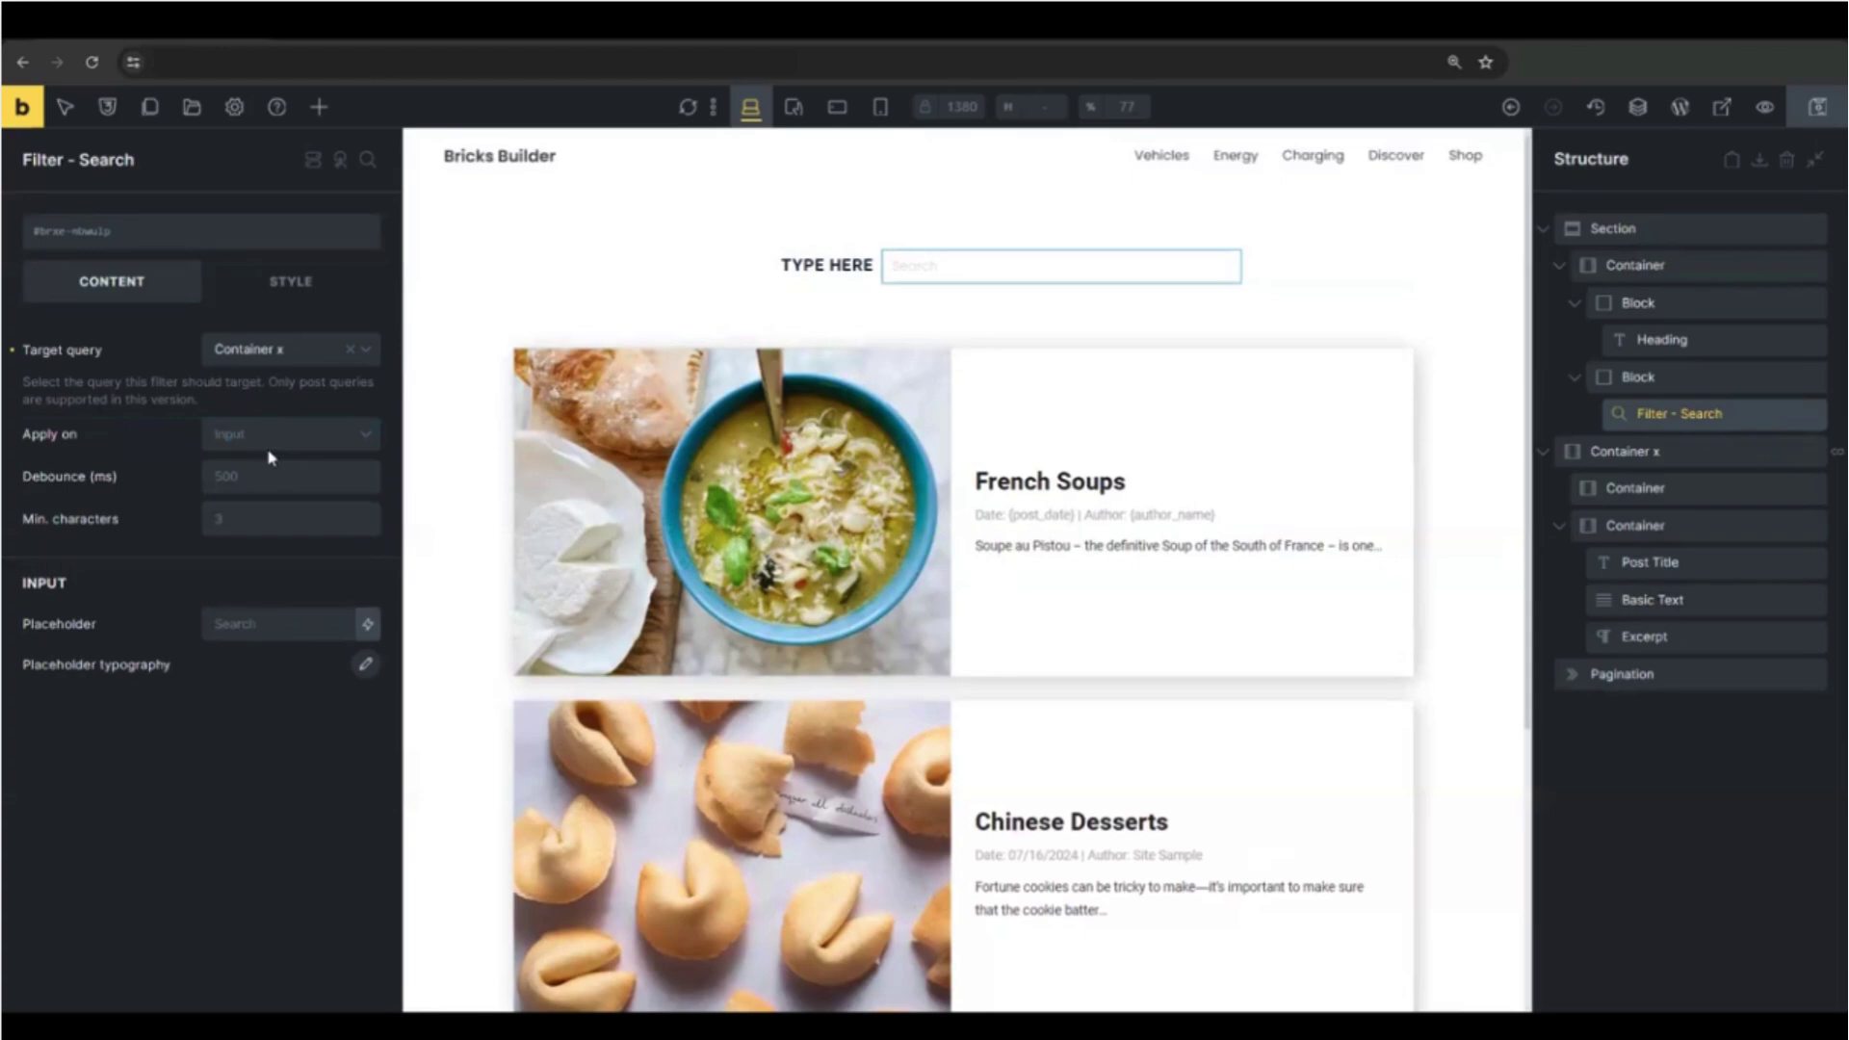
- Make the filter apply on input with a post title placeholder, then save the page
{"action": "left_click", "coordinate": [262, 435]}
{"action": "left_click", "coordinate": [262, 462]}
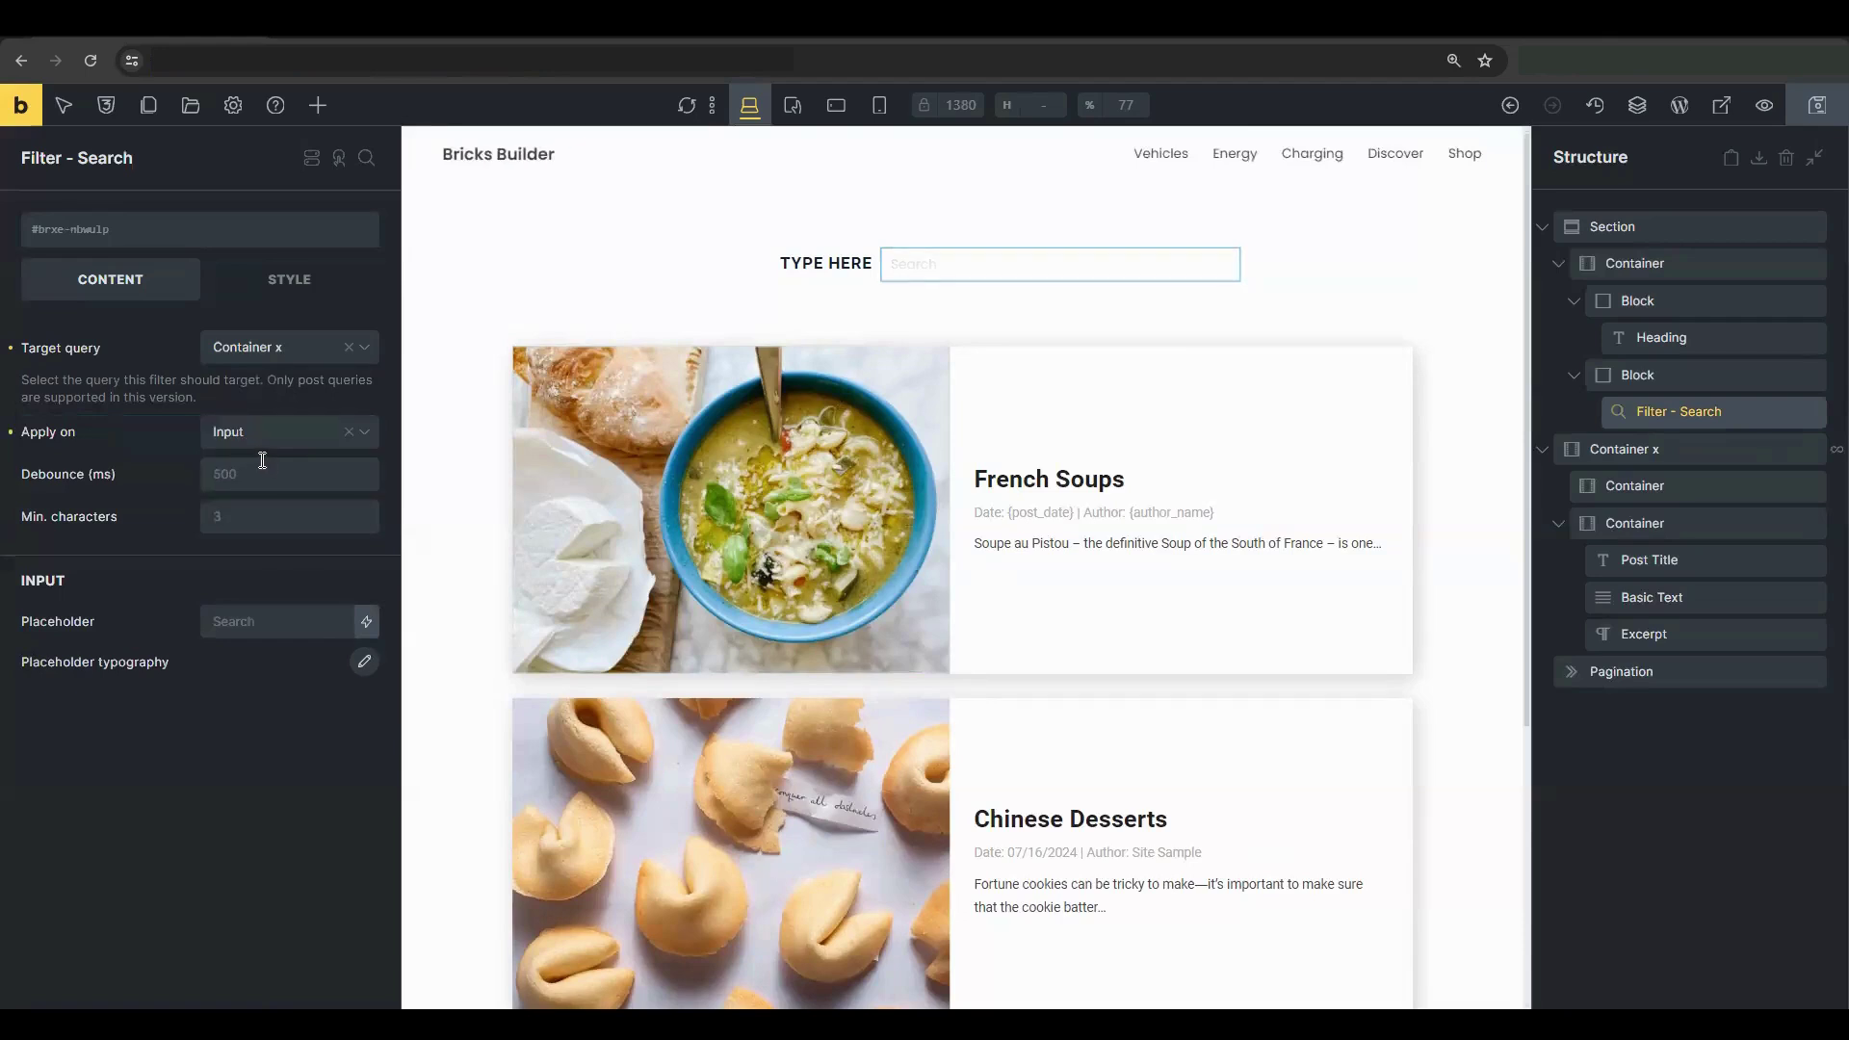
{"action": "left_click", "coordinate": [366, 621]}
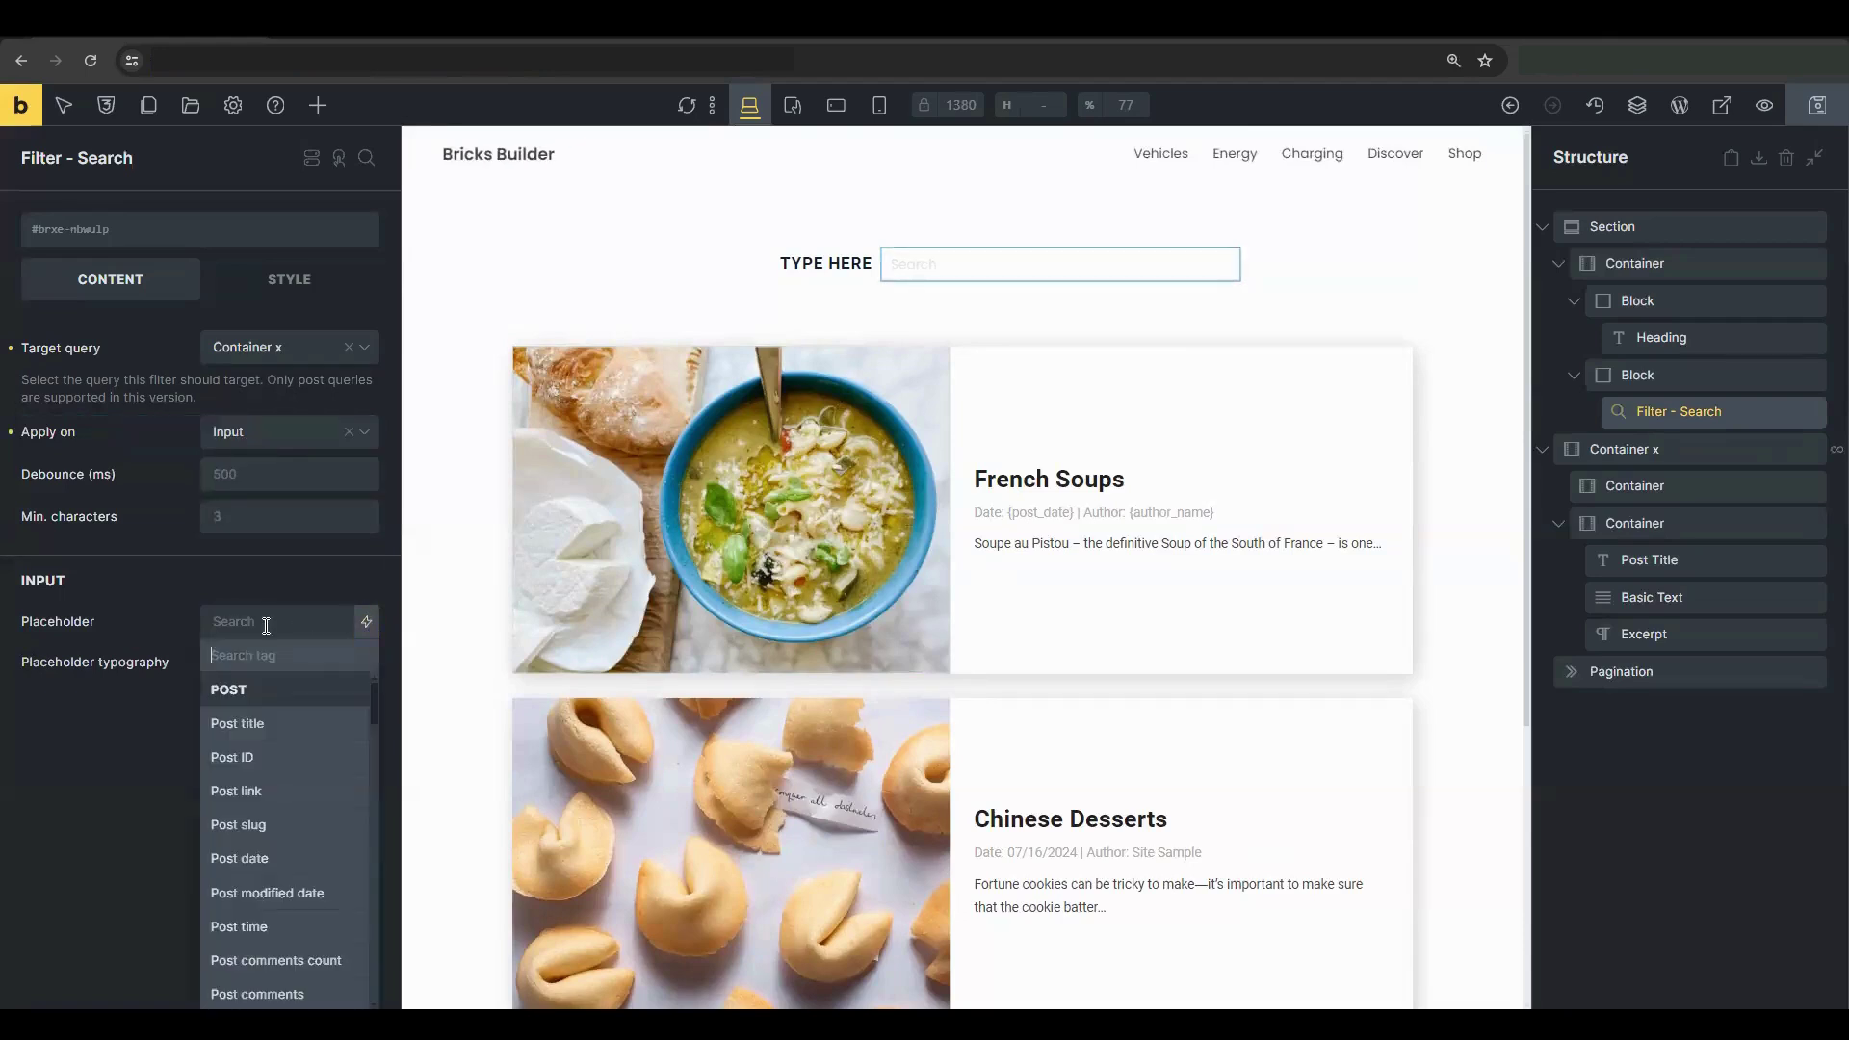
{"action": "left_click", "coordinate": [283, 723]}
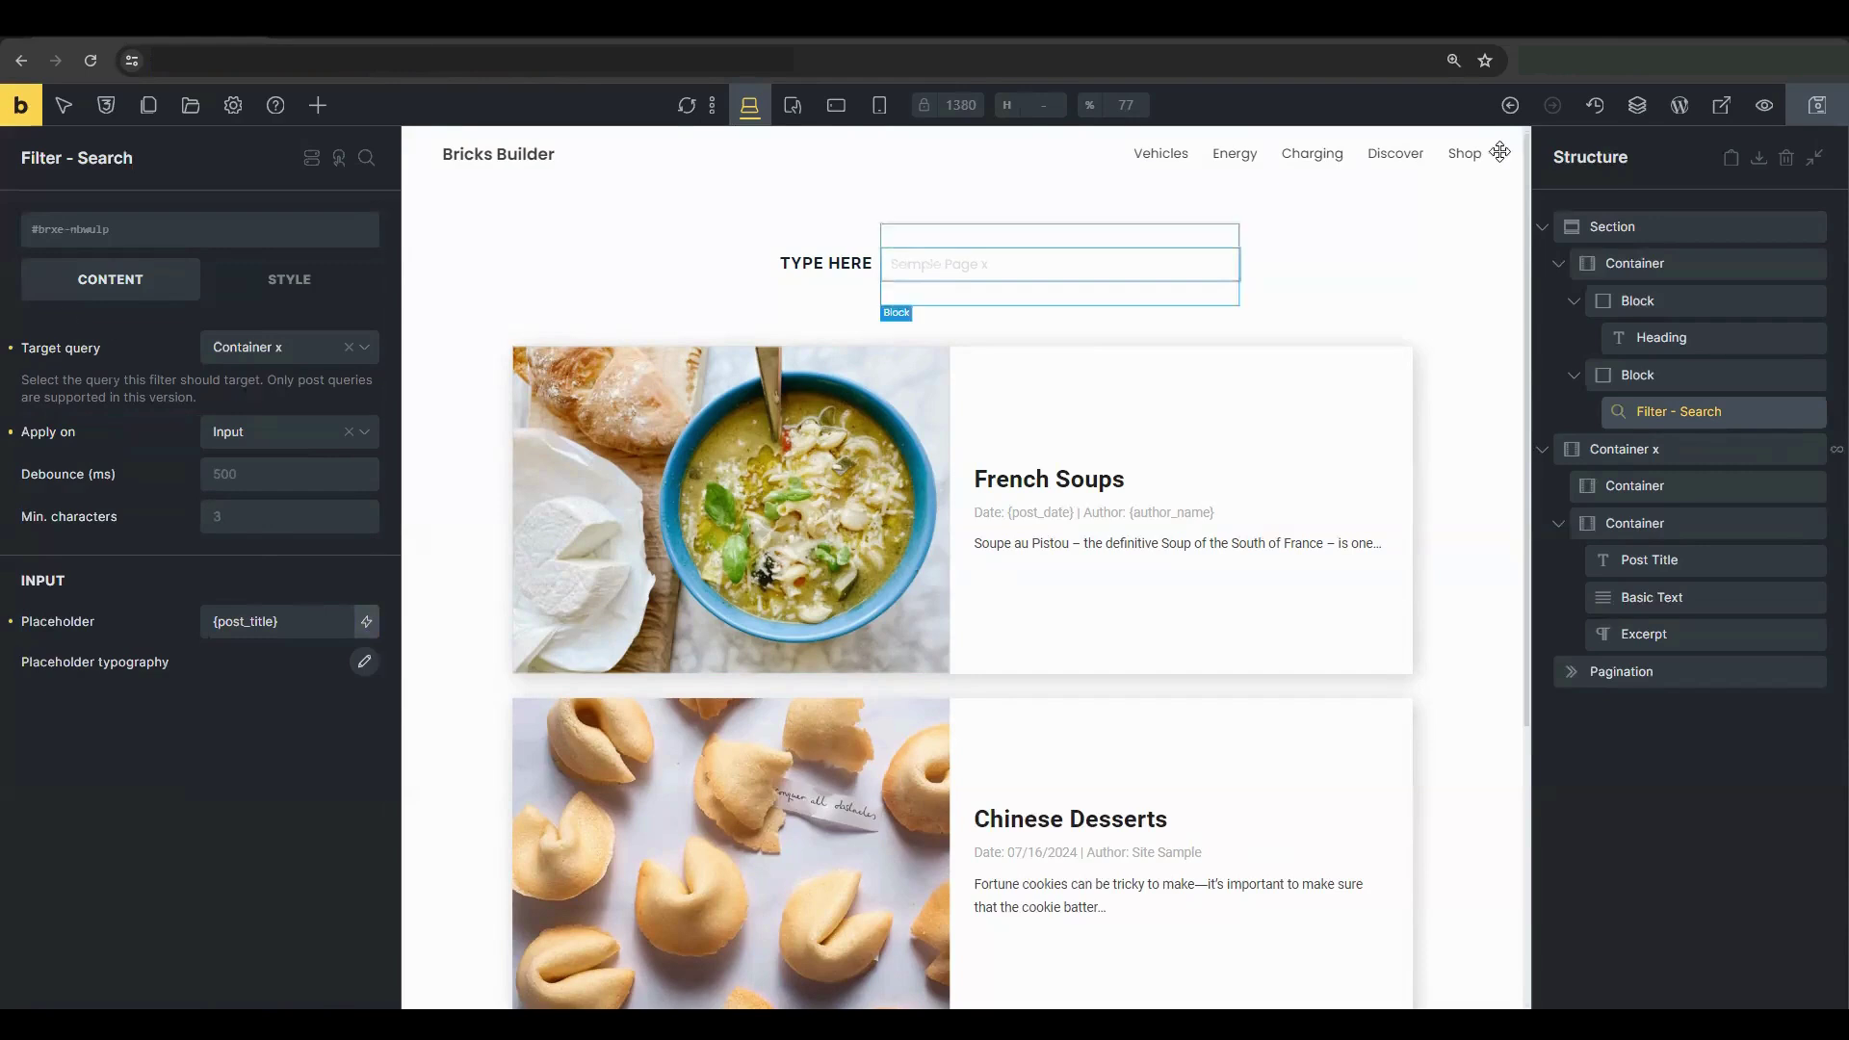
{"action": "left_click", "coordinate": [1817, 108]}
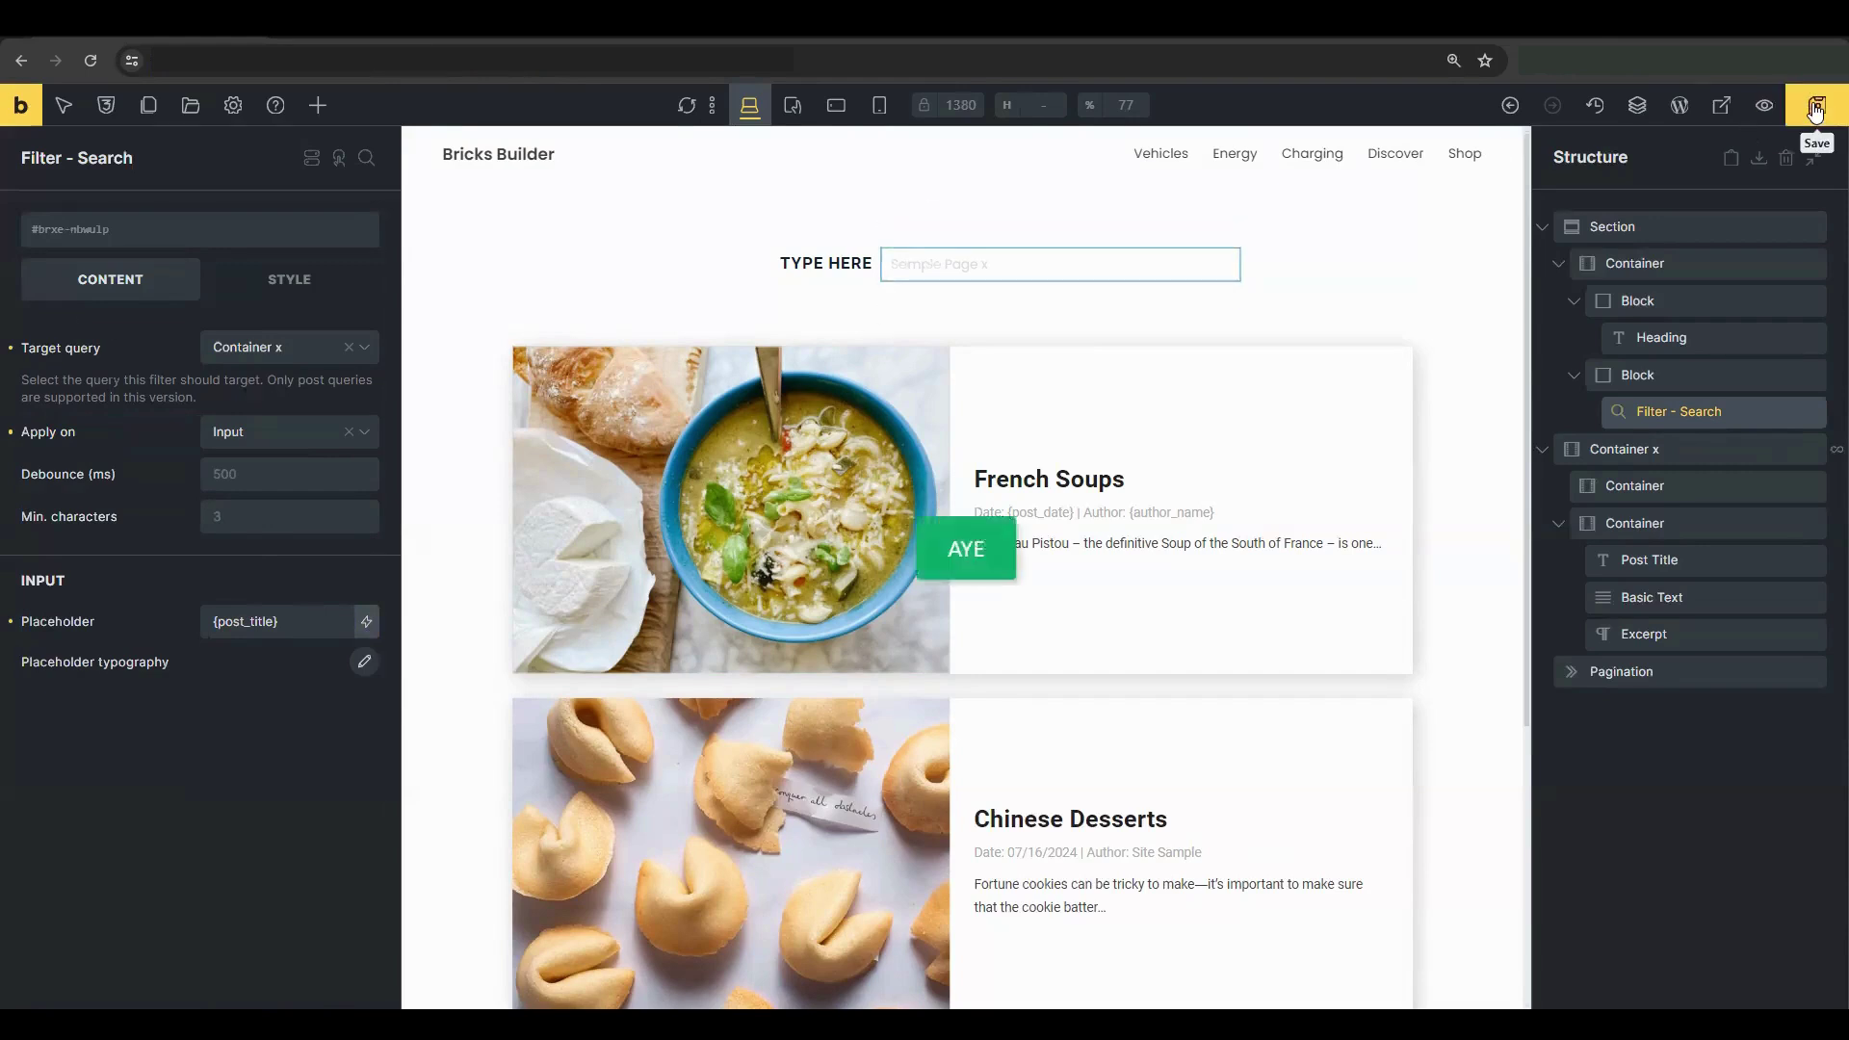
- On the live page, search the recipes for 'tomatoes' and check the results
{"action": "left_click", "coordinate": [1722, 105]}
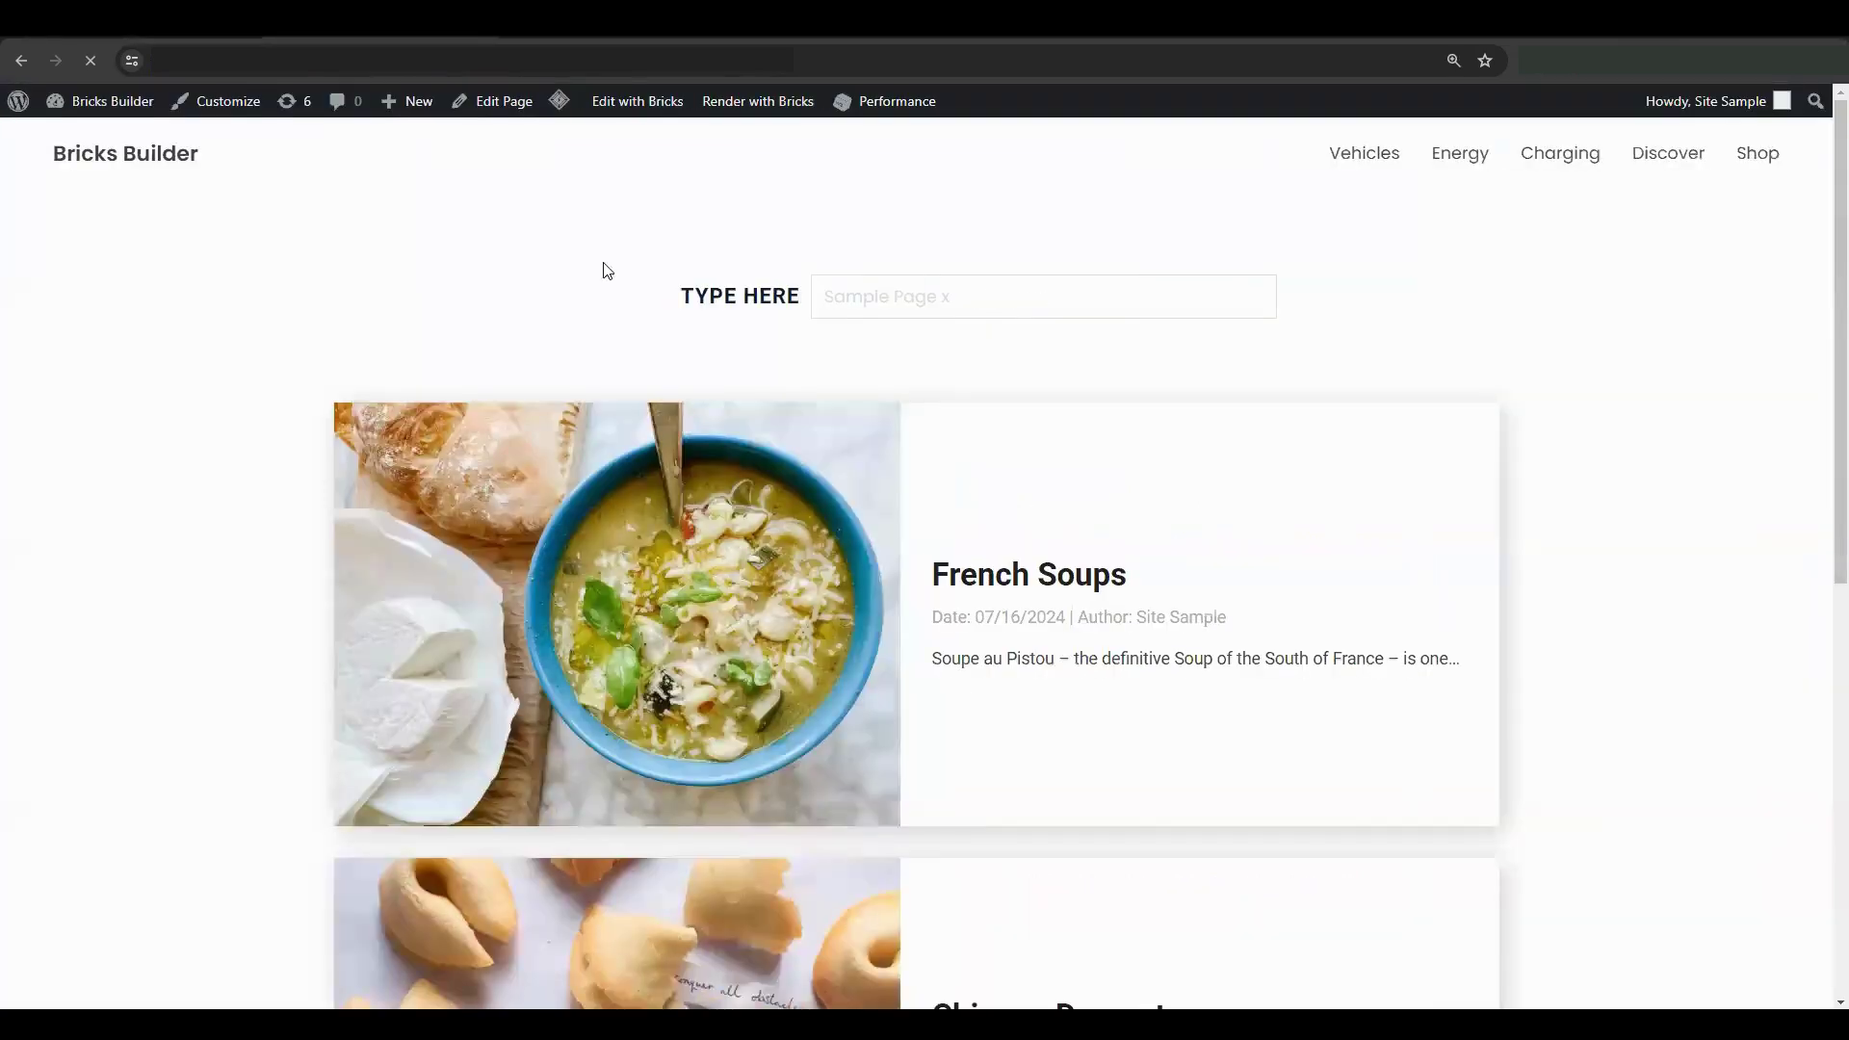
{"action": "left_click", "coordinate": [1033, 282]}
{"action": "type", "text": "tomatoes"}
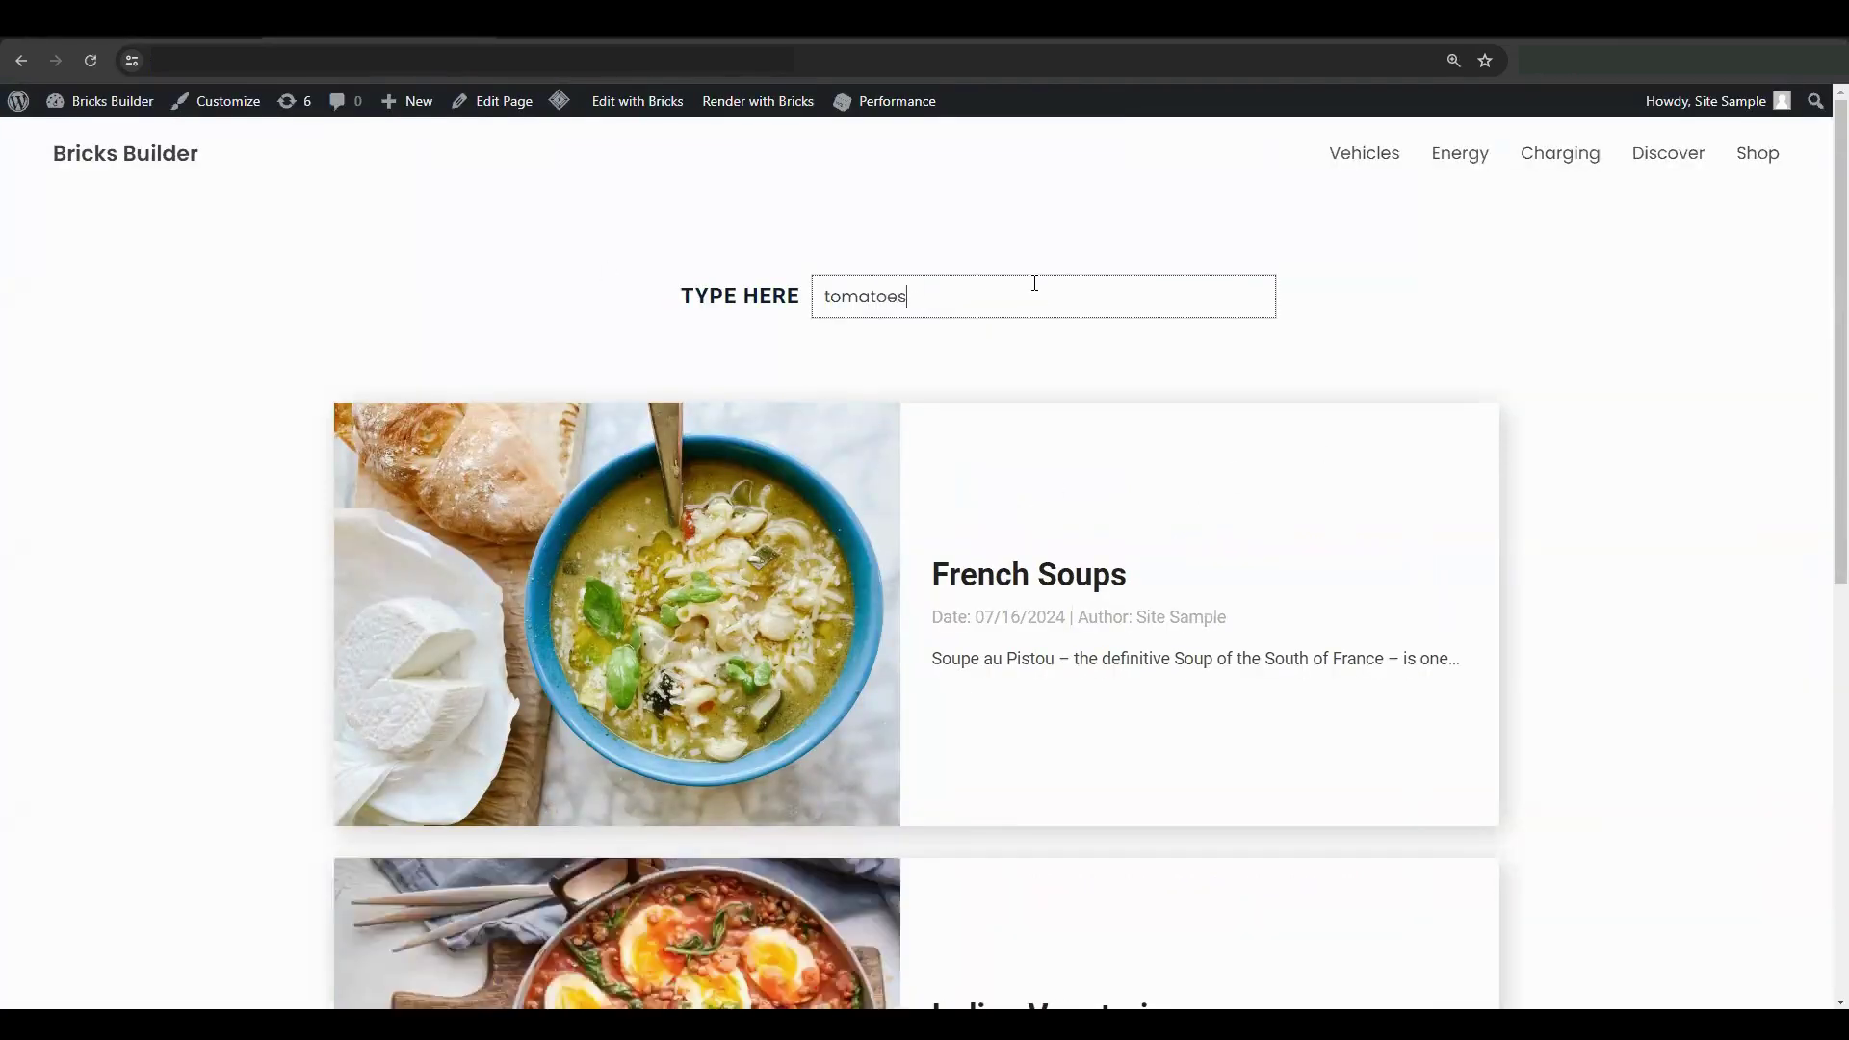
{"action": "left_click", "coordinate": [1325, 296]}
{"action": "scroll", "coordinate": [1368, 452], "scroll_direction": "down", "scroll_amount": 3}
{"action": "scroll", "coordinate": [1369, 452], "scroll_direction": "up", "scroll_amount": 4}
- Replace the search with 'garlic', then clear it and type 'mexia'
{"action": "double_click", "coordinate": [883, 298]}
{"action": "type", "text": "garlic"}
{"action": "scroll", "coordinate": [1486, 379], "scroll_direction": "down", "scroll_amount": 5}
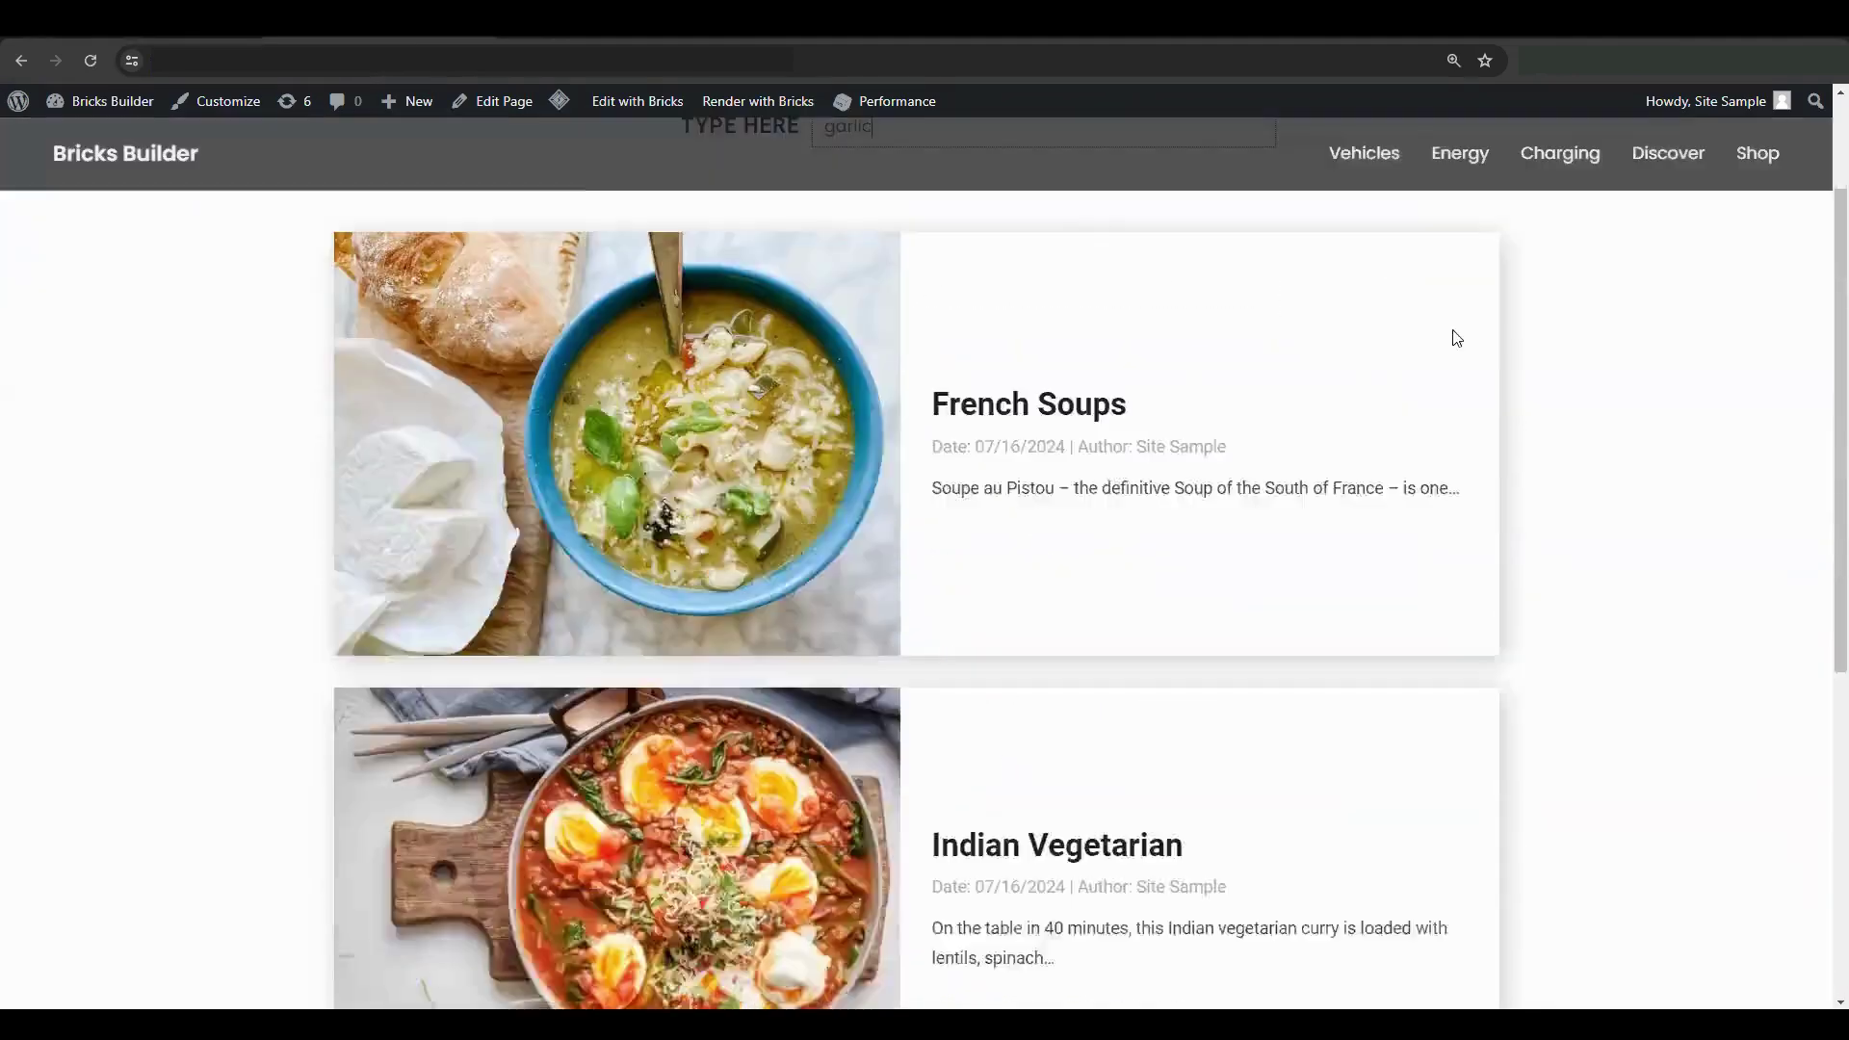
{"action": "scroll", "coordinate": [1494, 500], "scroll_direction": "up", "scroll_amount": 5}
{"action": "double_click", "coordinate": [882, 292]}
{"action": "key", "text": "BackSpace"}
{"action": "type", "text": "mexia"}
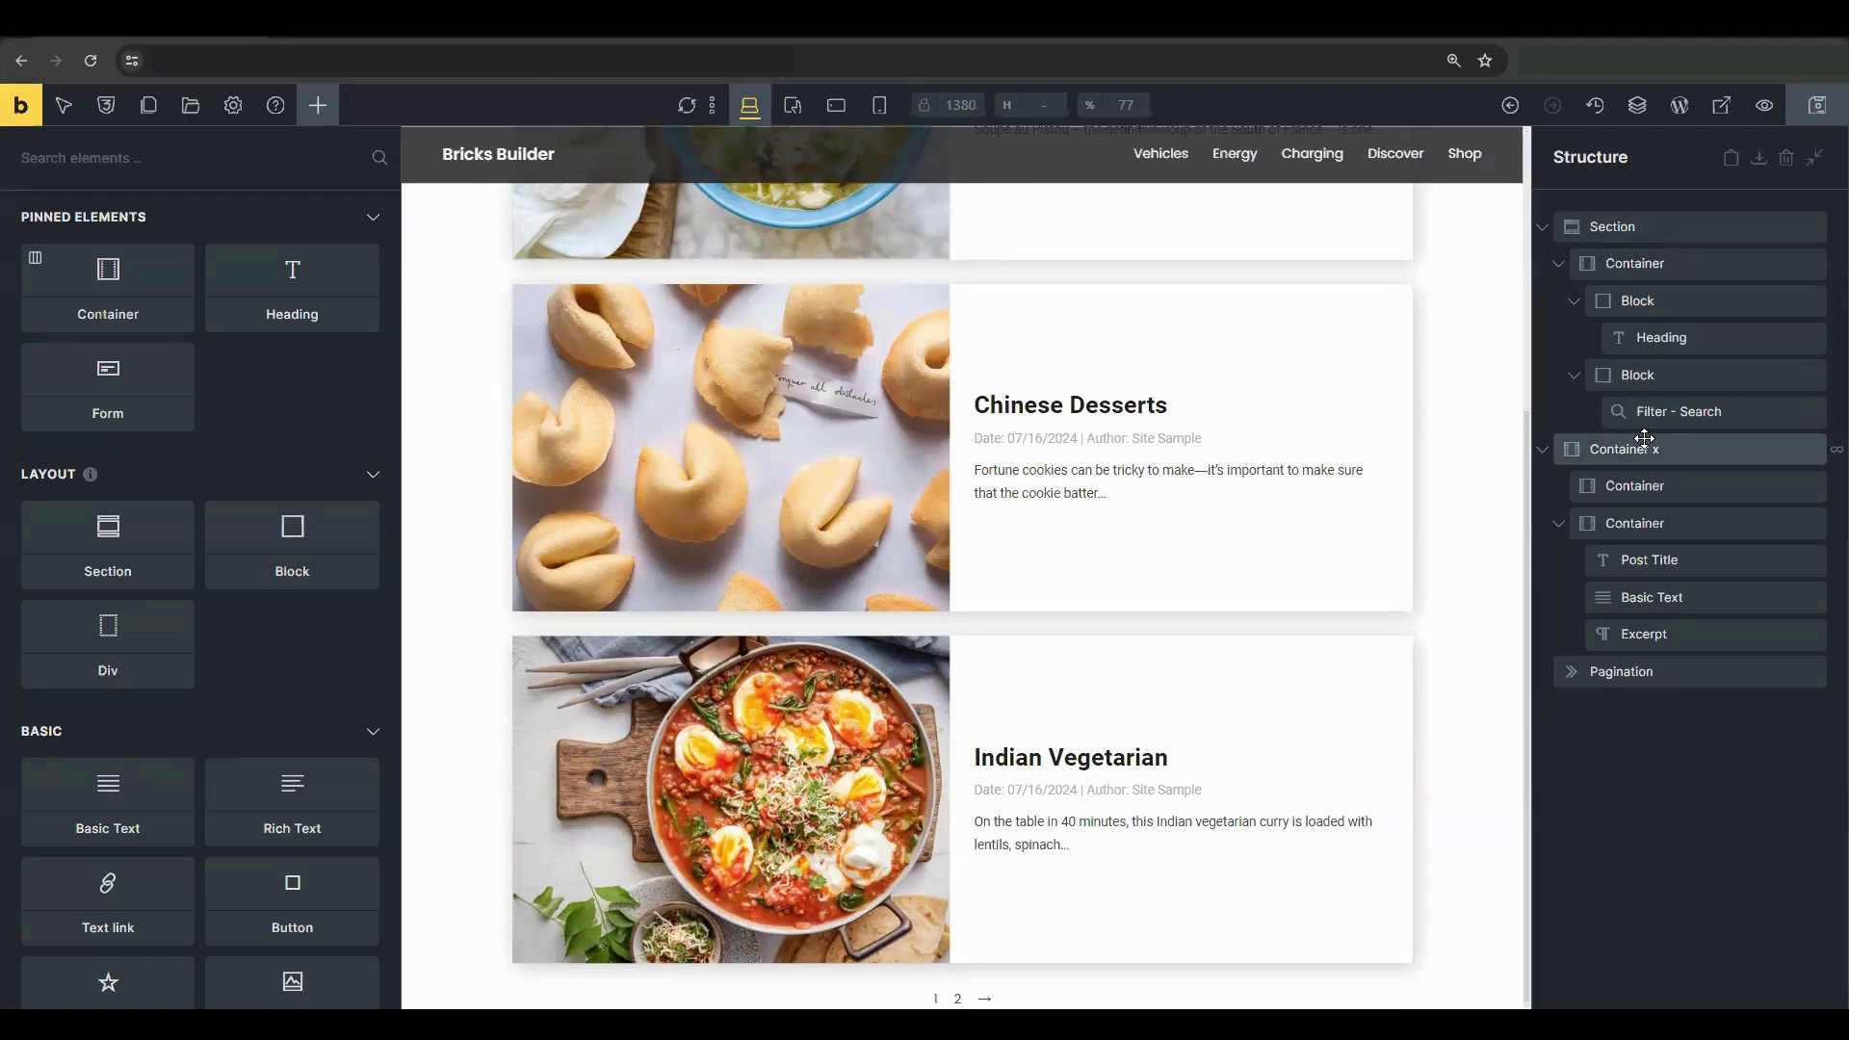
- Change Container x's query Posts per page from 3 to 1
{"action": "left_click", "coordinate": [1645, 445]}
{"action": "left_click", "coordinate": [363, 376]}
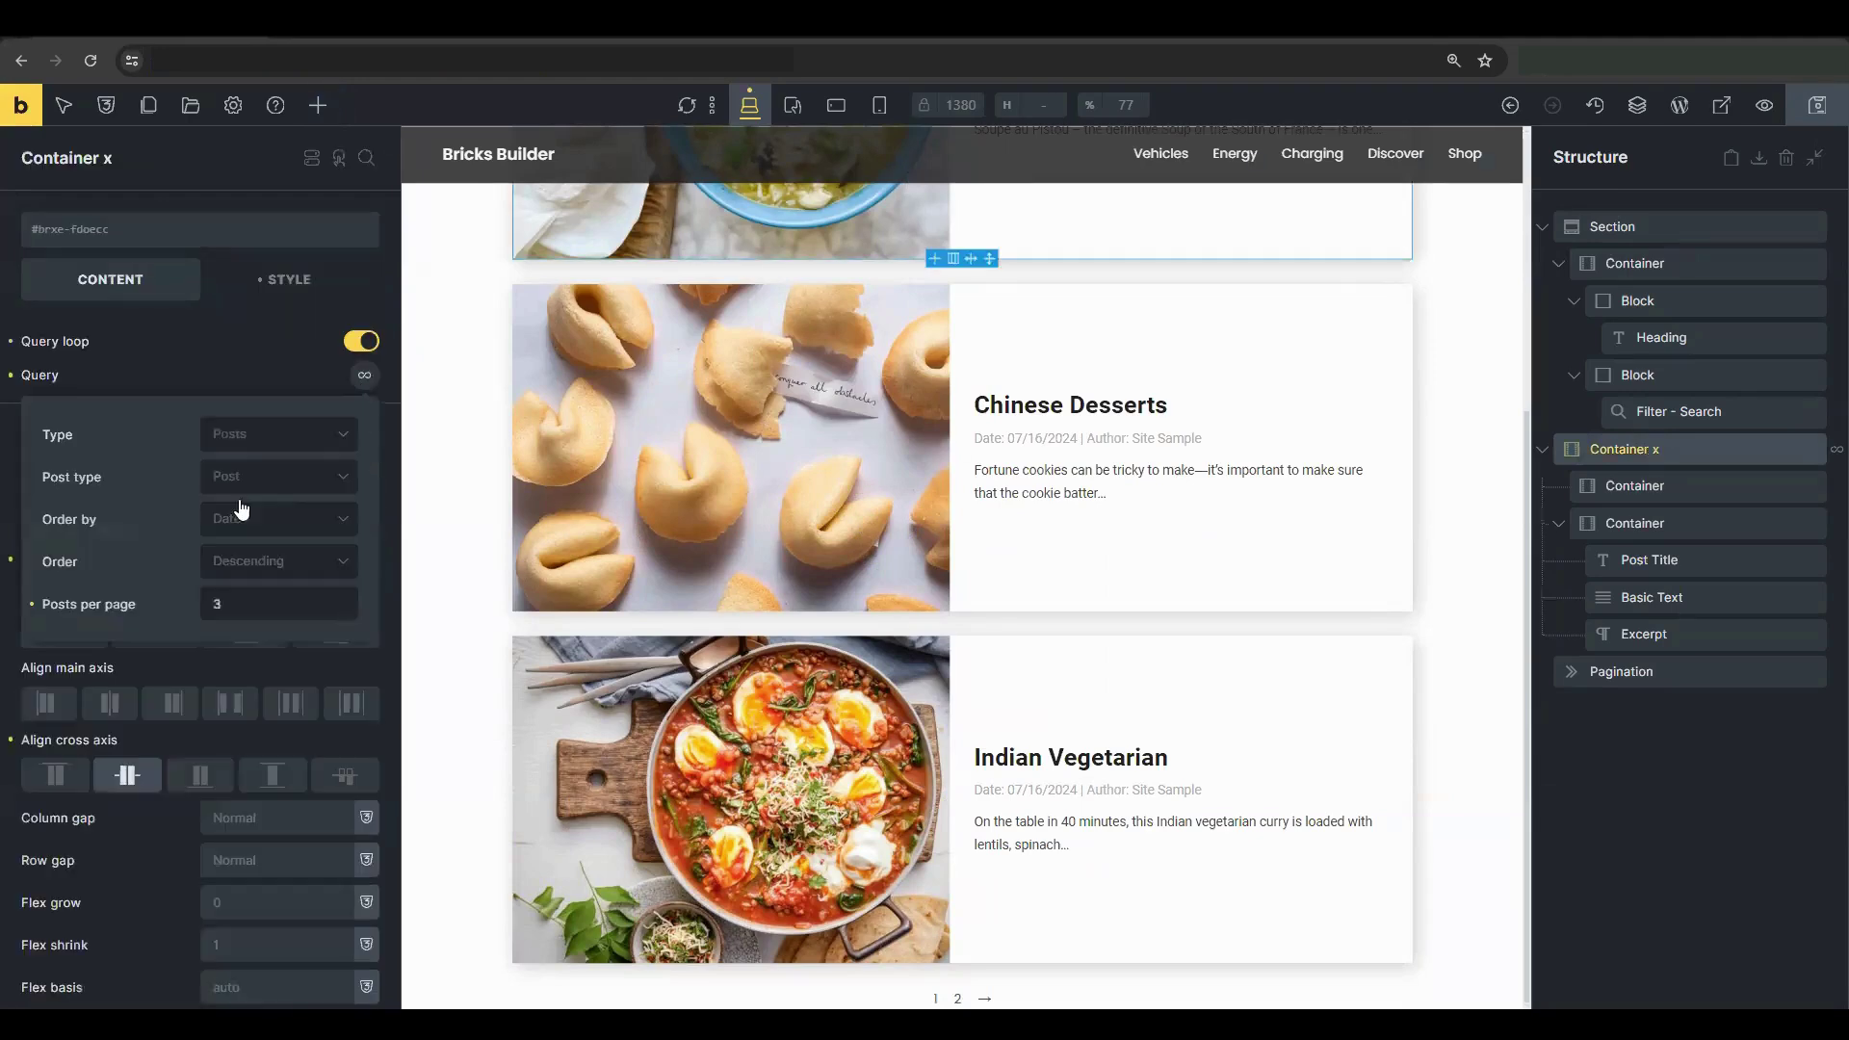
{"action": "double_click", "coordinate": [243, 608]}
{"action": "type", "text": "1"}
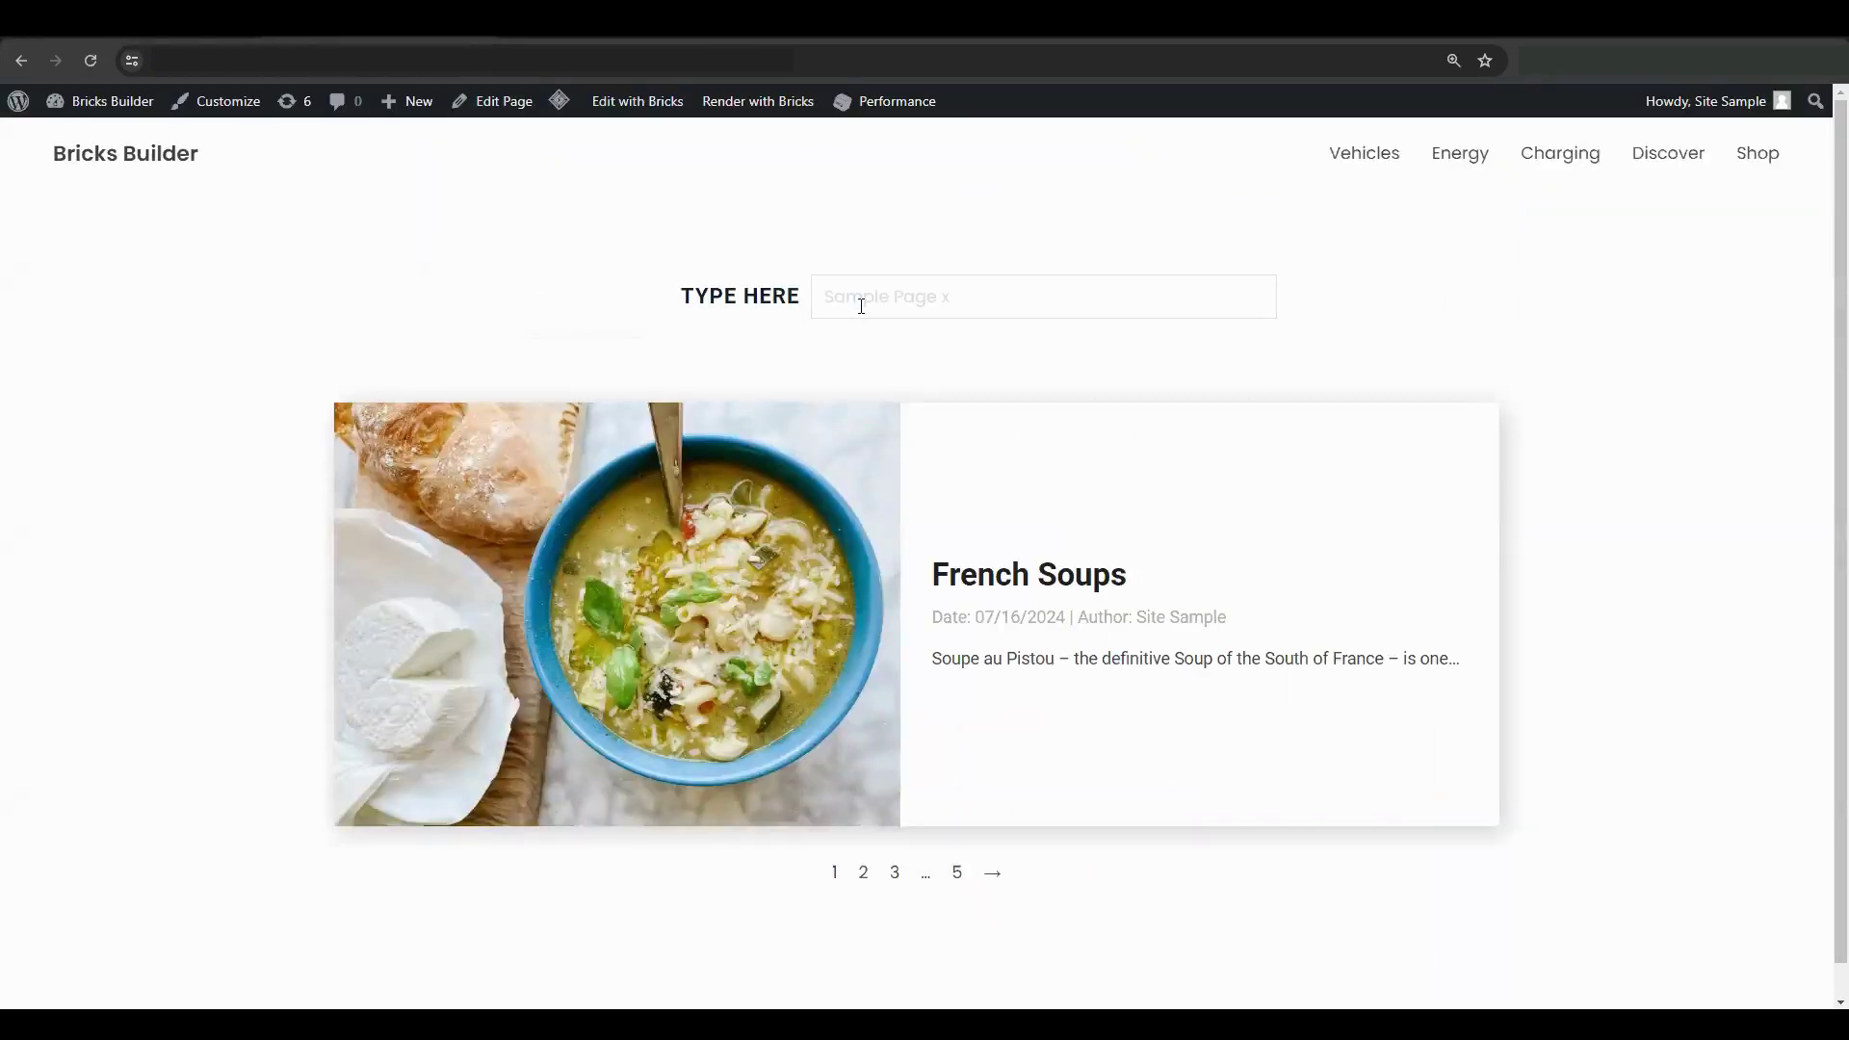
- Focus the TYPE HERE search field on the live single-card paginated page
{"action": "left_click", "coordinate": [909, 301]}
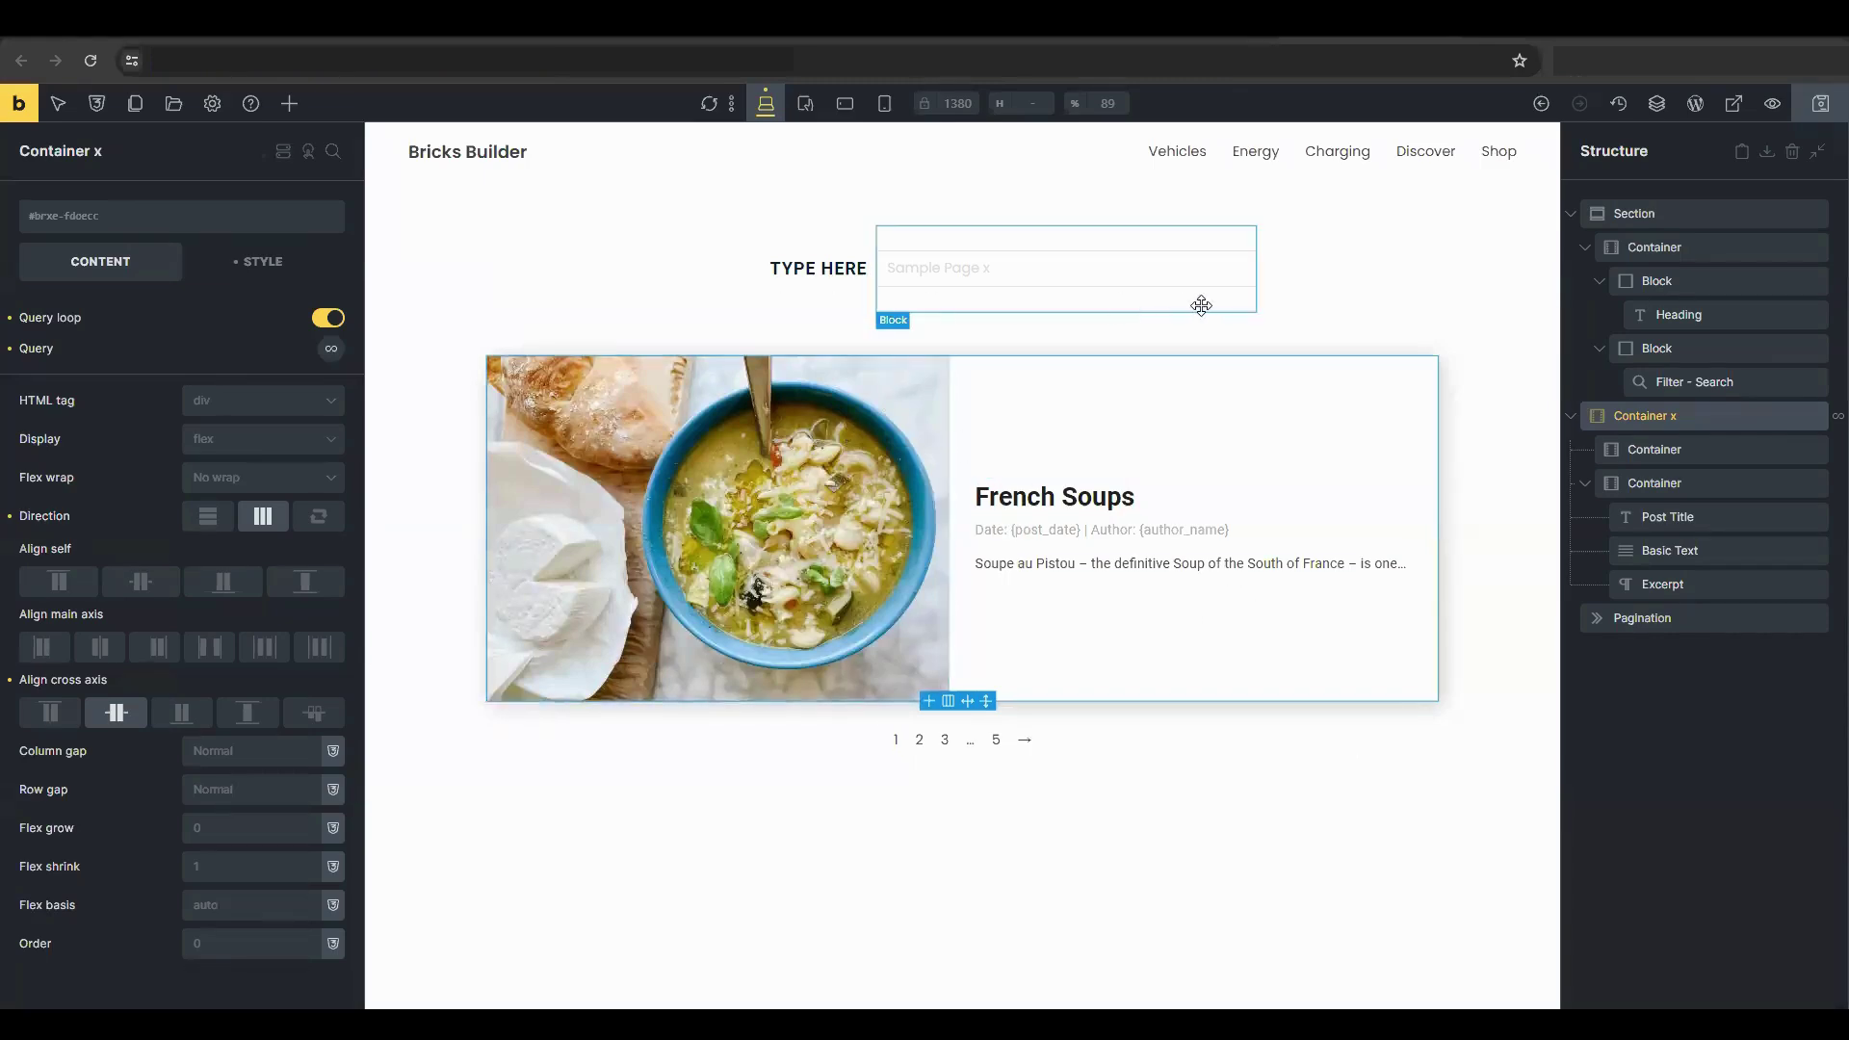
- Add a heading below the search filter reading FOOD RECIPES
{"action": "left_click_drag", "start_coordinate": [1561, 298], "coordinate": [1629, 397]}
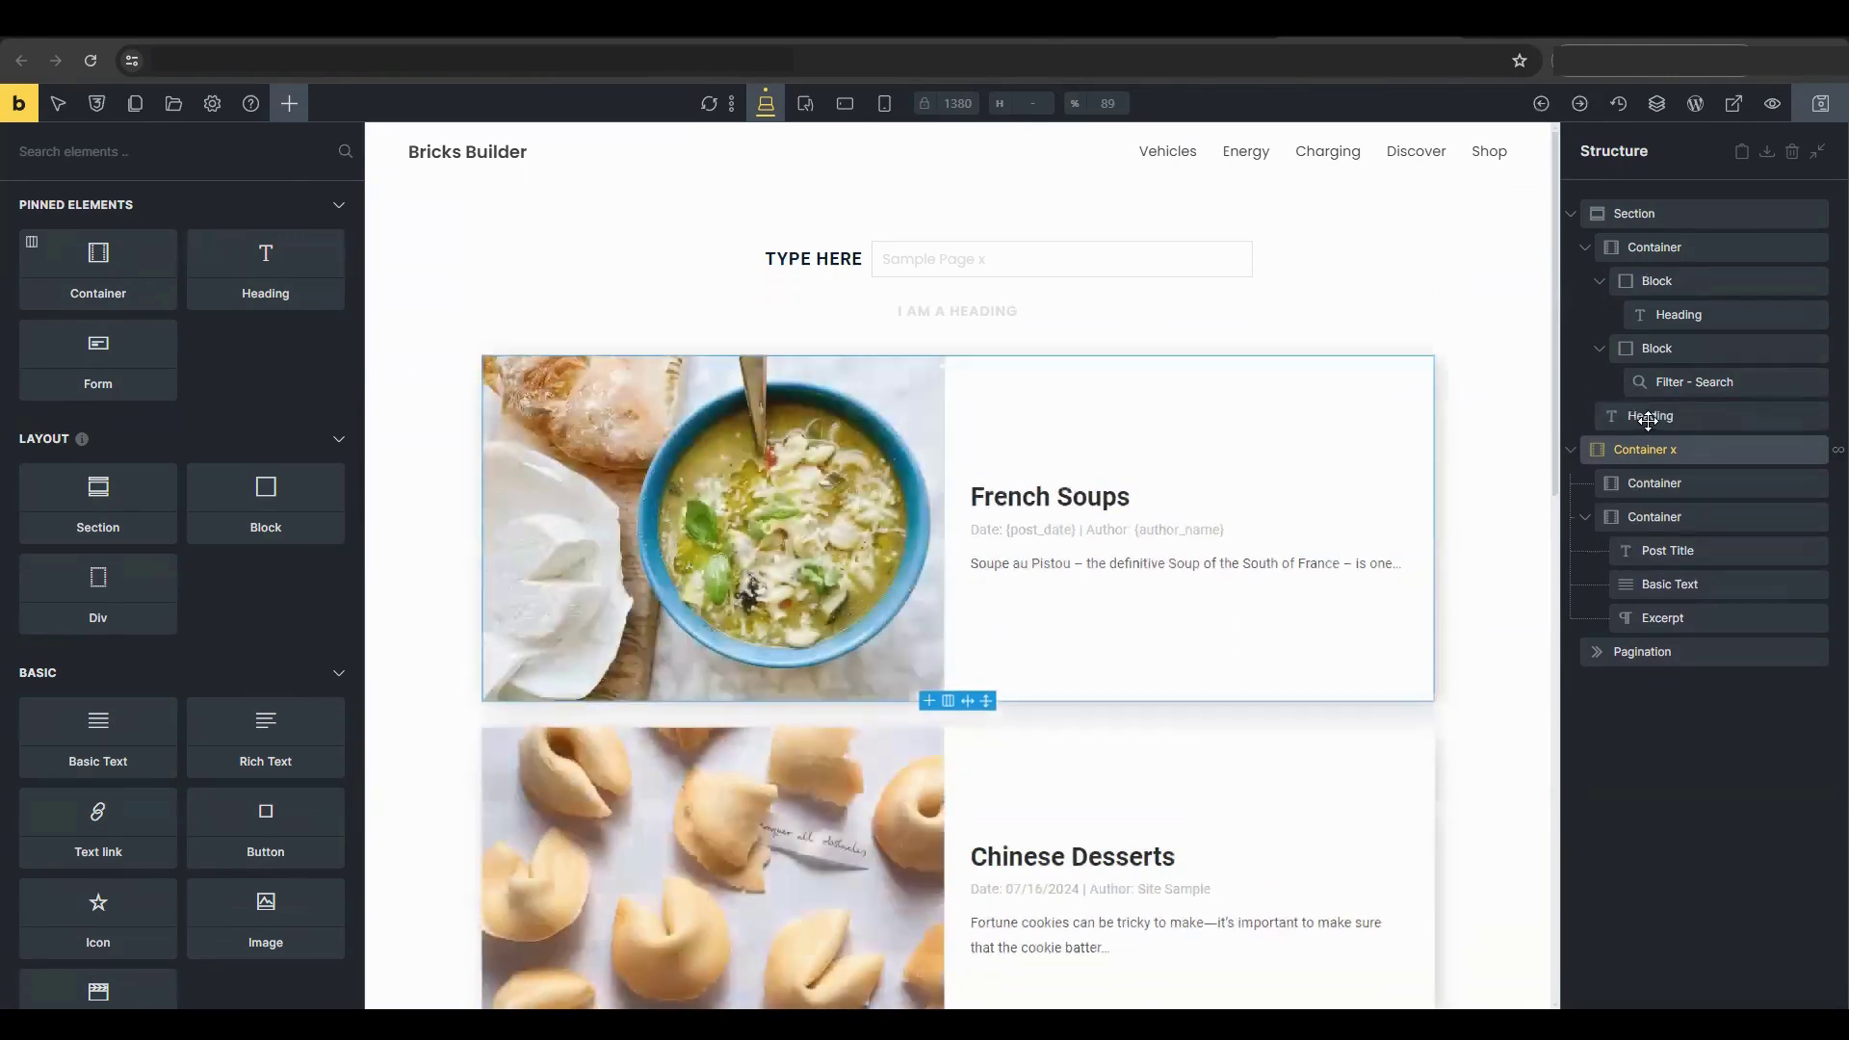
{"action": "triple_click", "coordinate": [133, 324]}
{"action": "type", "text": "RECIPES"}
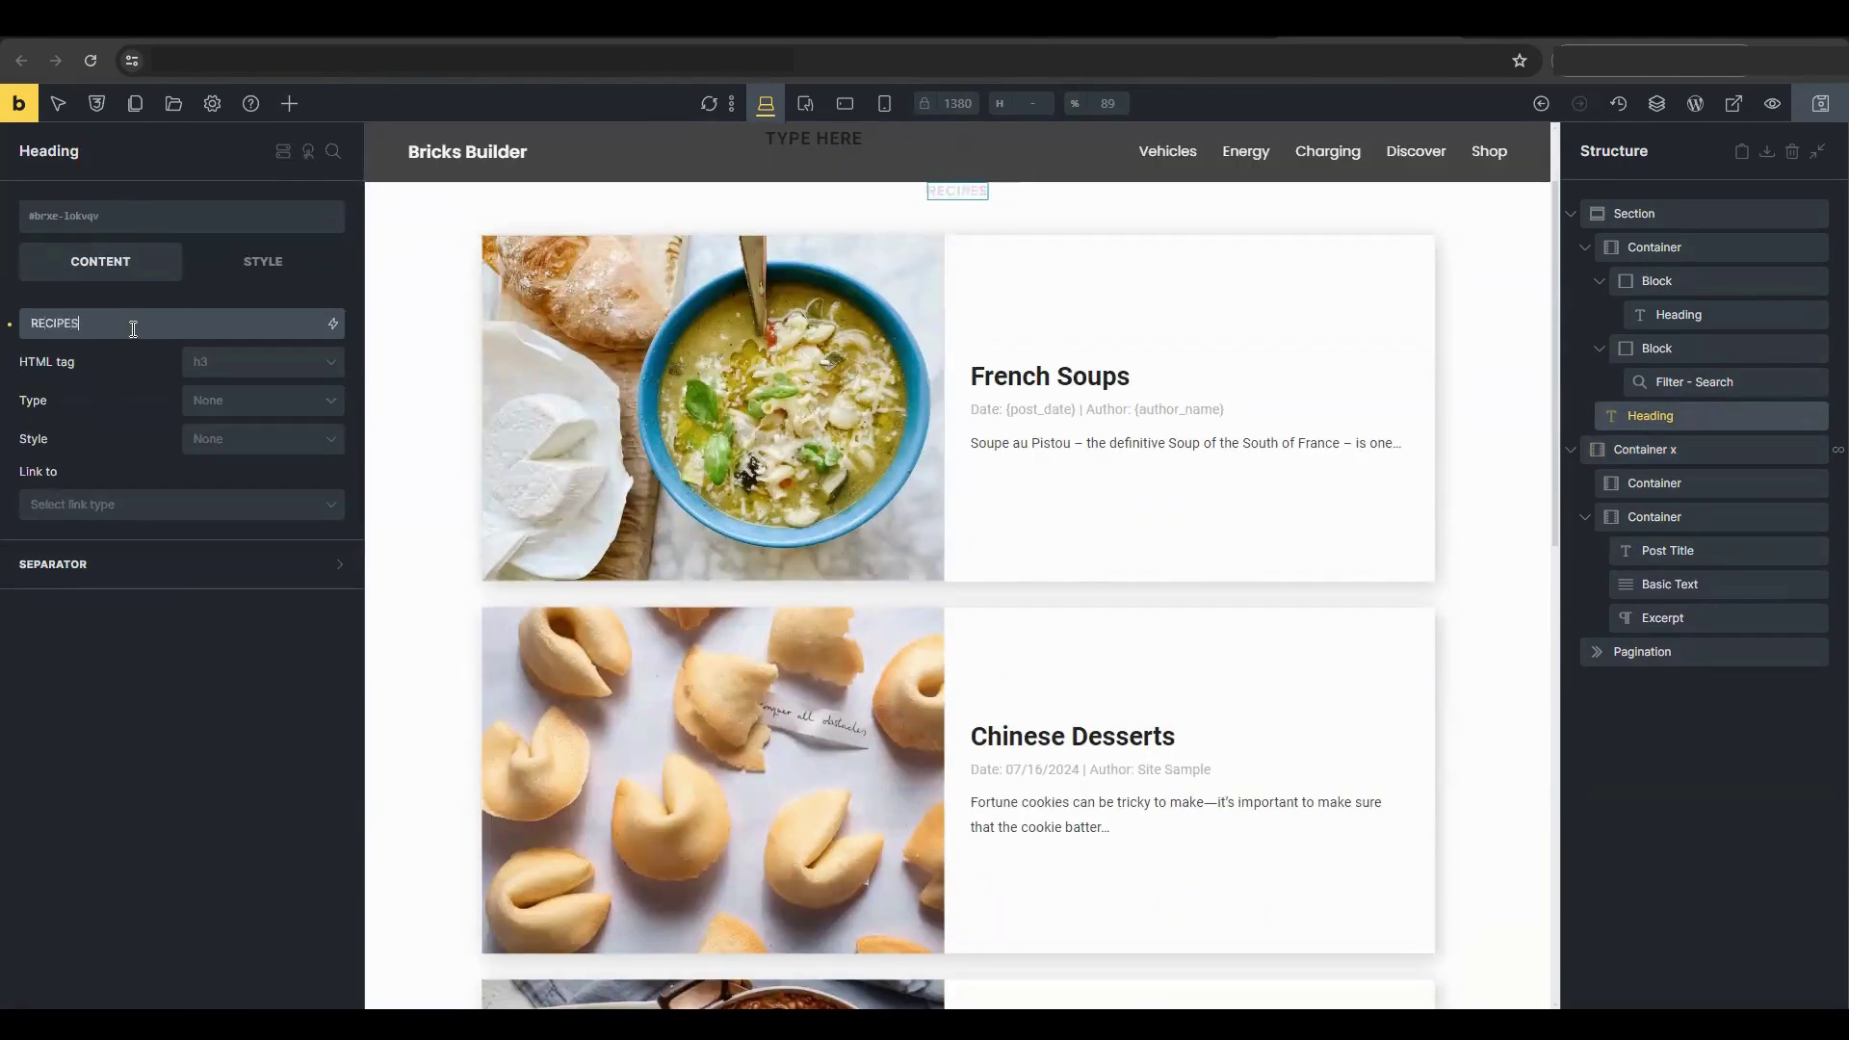
- Set the heading's font size to 50 and save the page
{"action": "left_click", "coordinate": [273, 266]}
{"action": "left_click", "coordinate": [291, 378]}
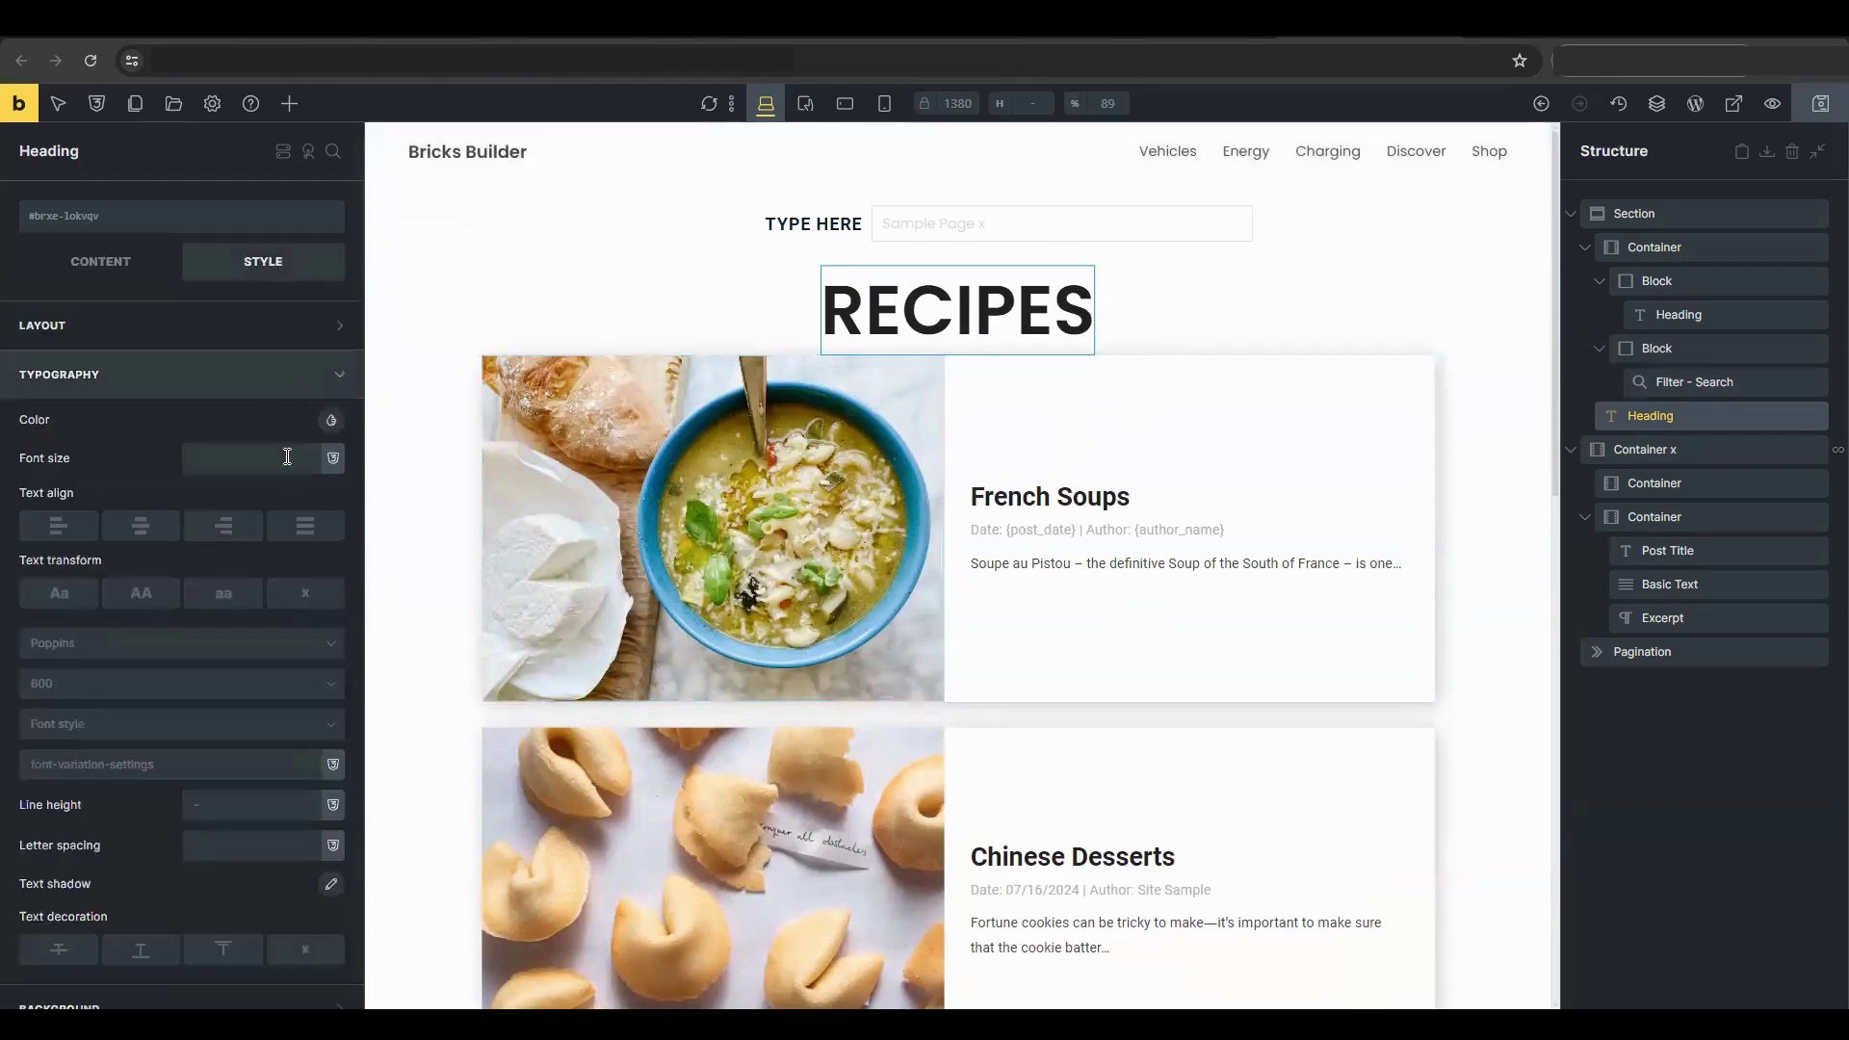
{"action": "left_click", "coordinate": [287, 457]}
{"action": "type", "text": "50"}
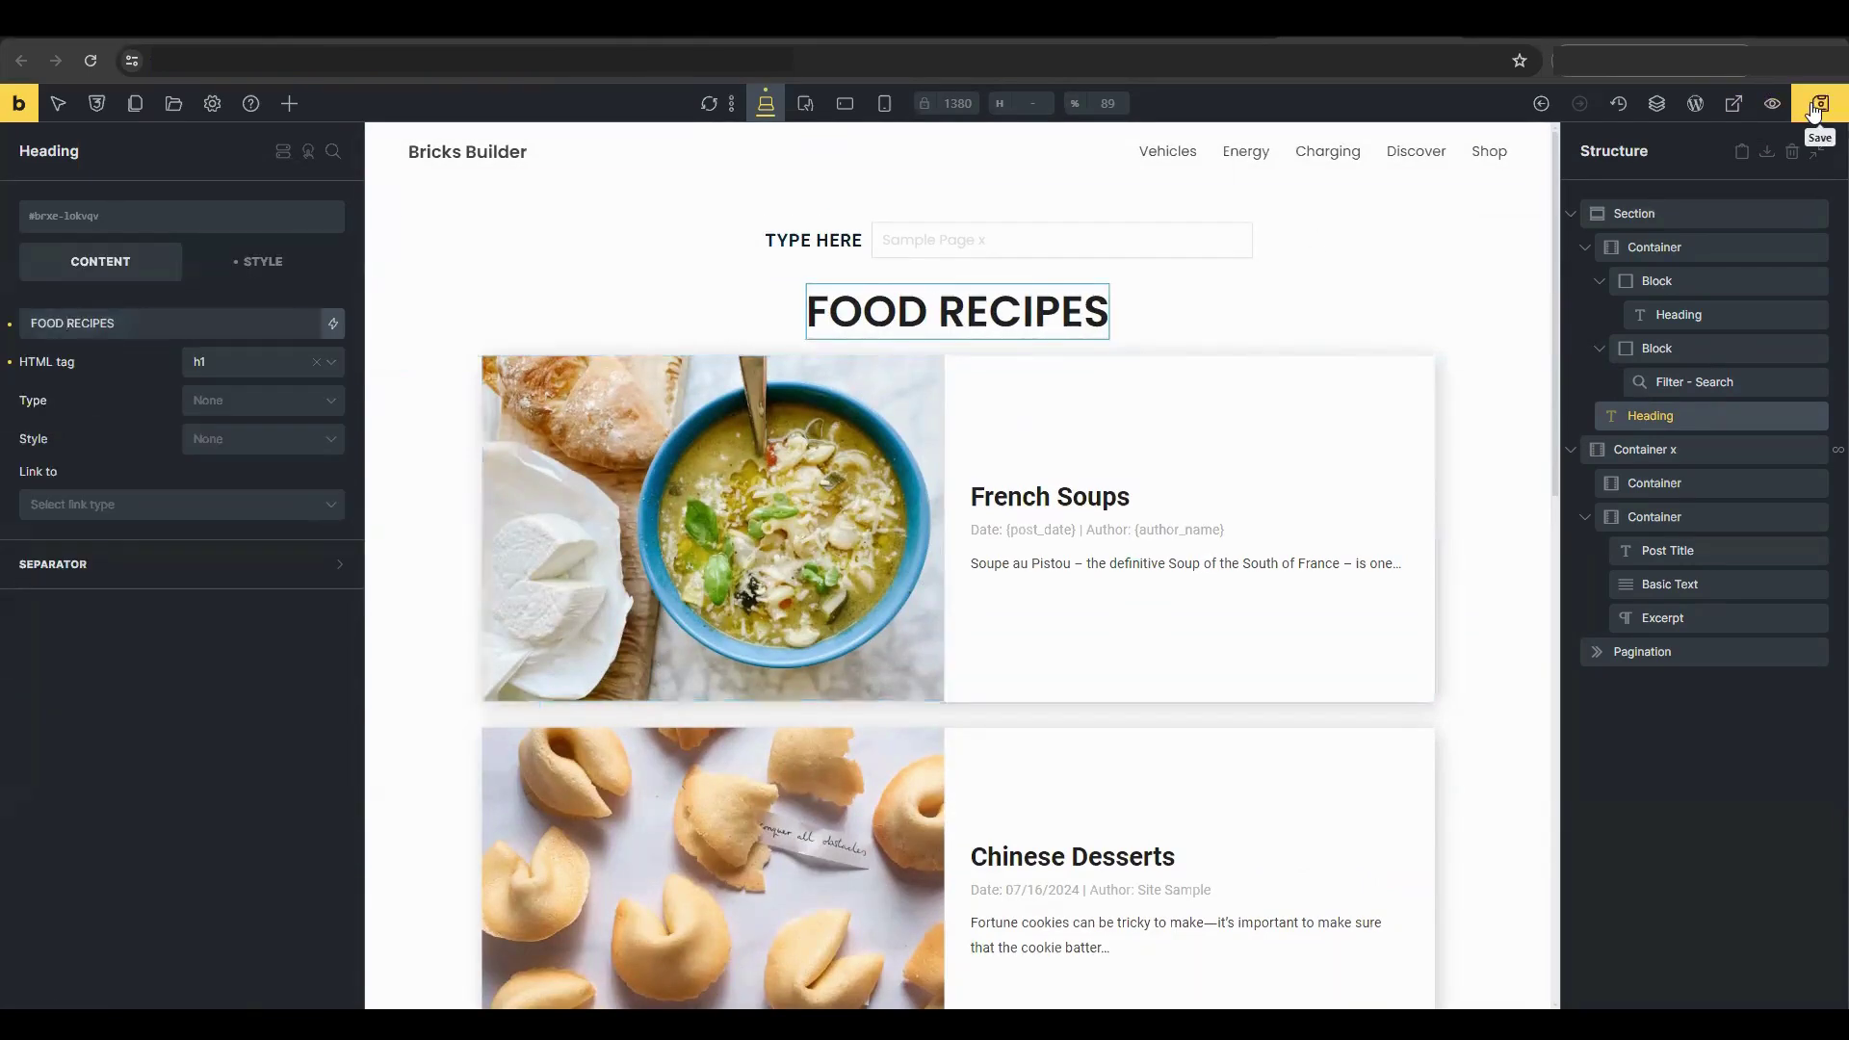
{"action": "left_click", "coordinate": [1815, 107]}
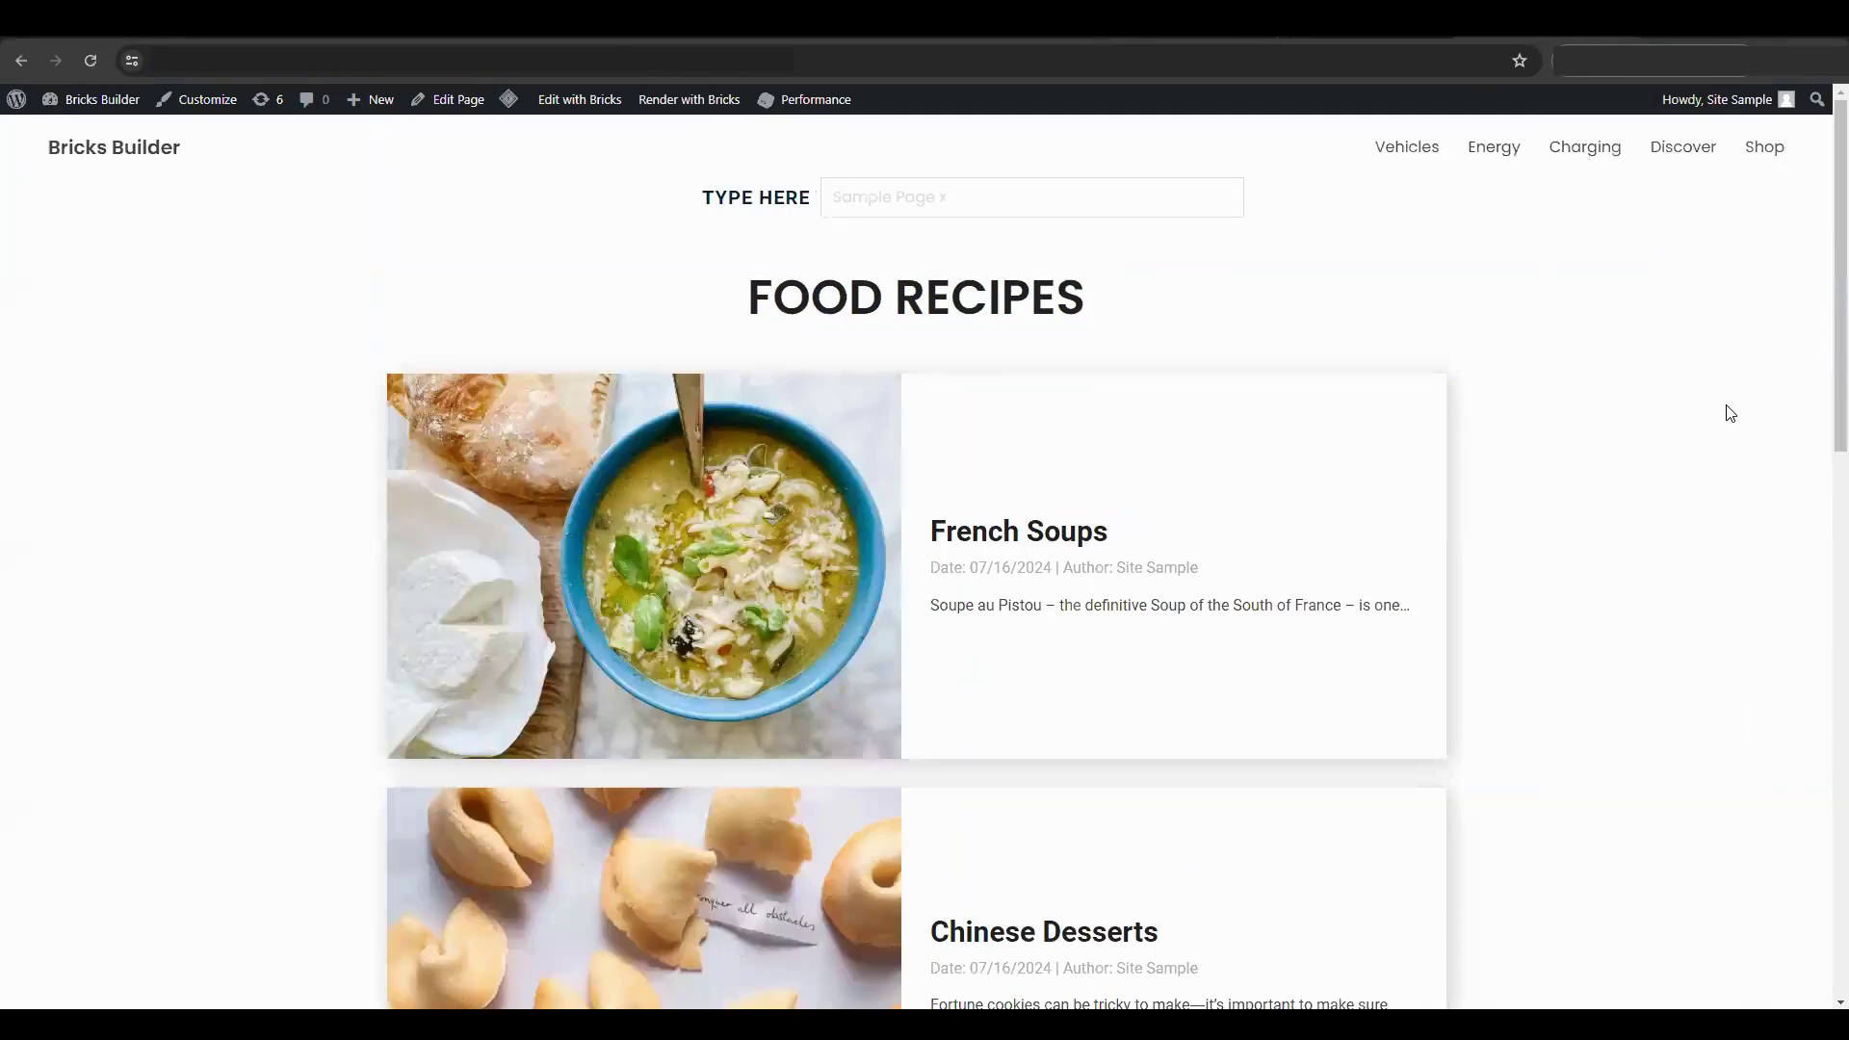
- Search the live recipe cards for 'ME' (Mexican), then clear the search box
{"action": "scroll", "coordinate": [881, 449], "scroll_direction": "down", "scroll_amount": 4}
{"action": "scroll", "coordinate": [884, 452], "scroll_direction": "down", "scroll_amount": 10}
{"action": "scroll", "coordinate": [1119, 531], "scroll_direction": "up", "scroll_amount": 6}
{"action": "scroll", "coordinate": [1123, 532], "scroll_direction": "up", "scroll_amount": 8}
{"action": "left_click", "coordinate": [872, 194]}
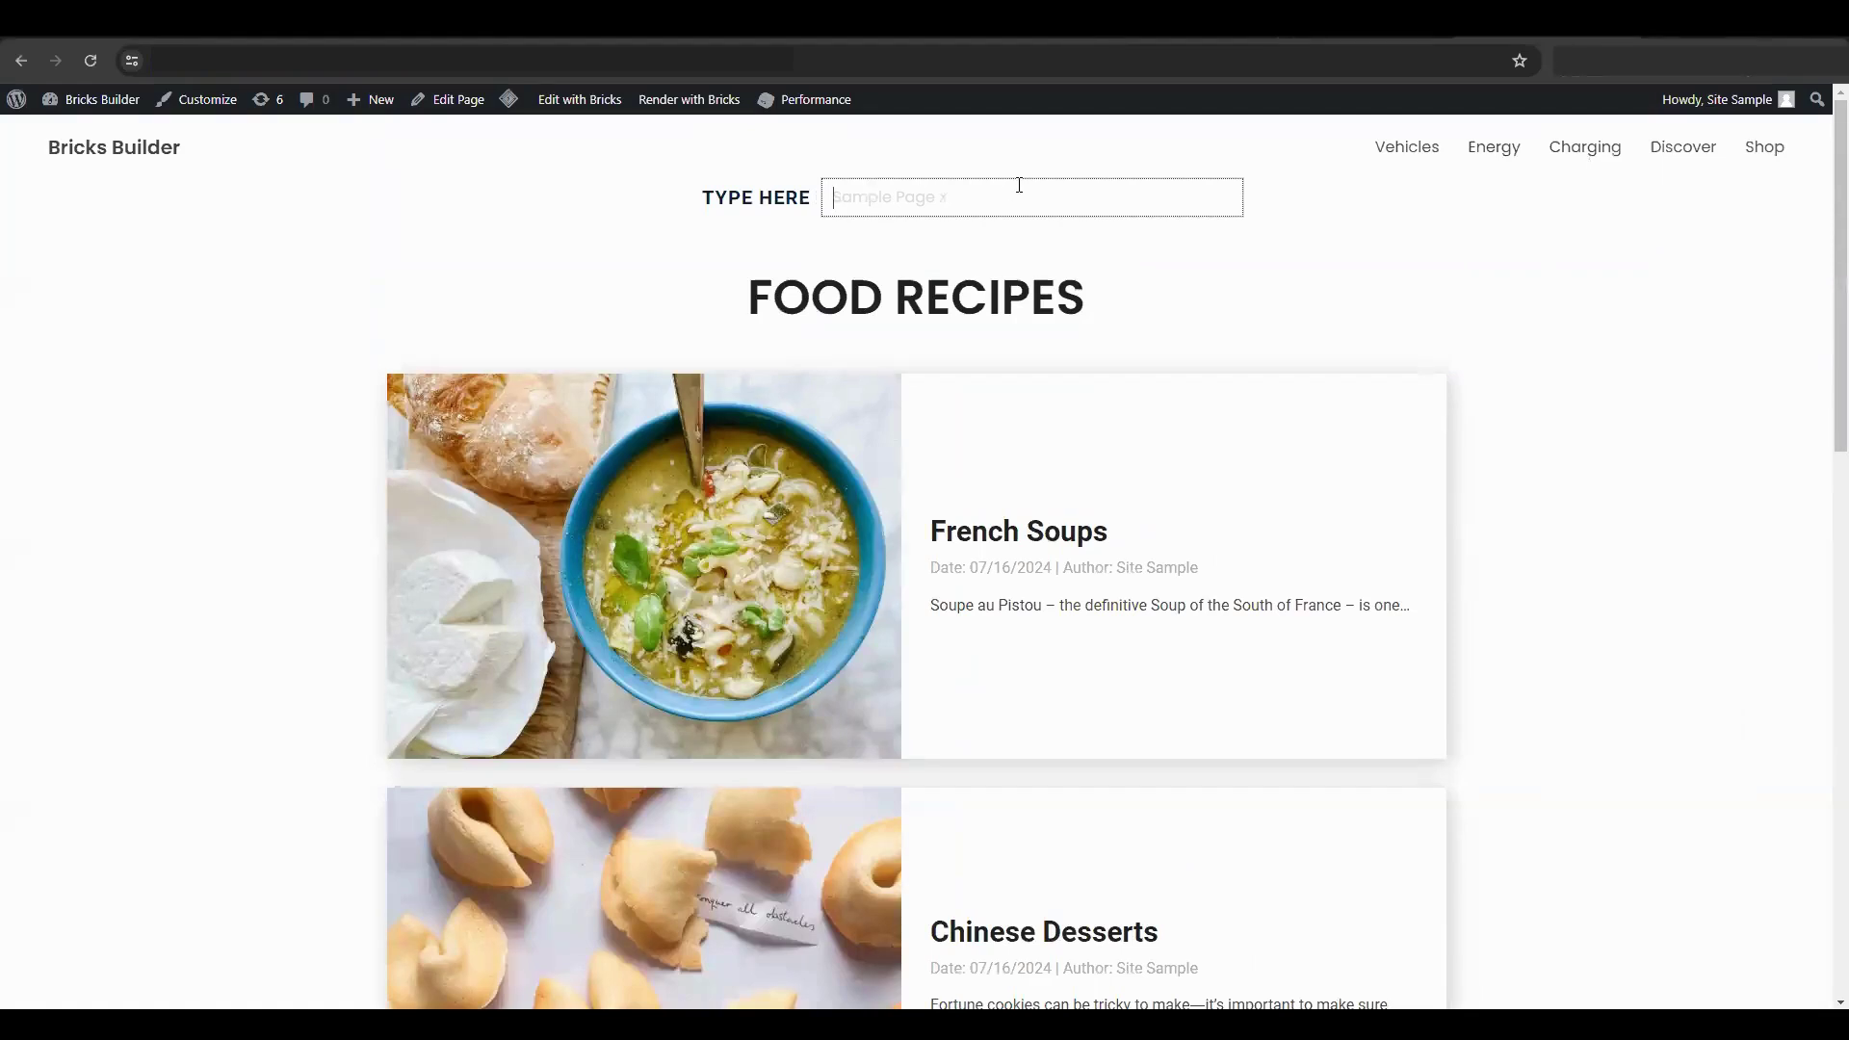
{"action": "type", "text": "ME"}
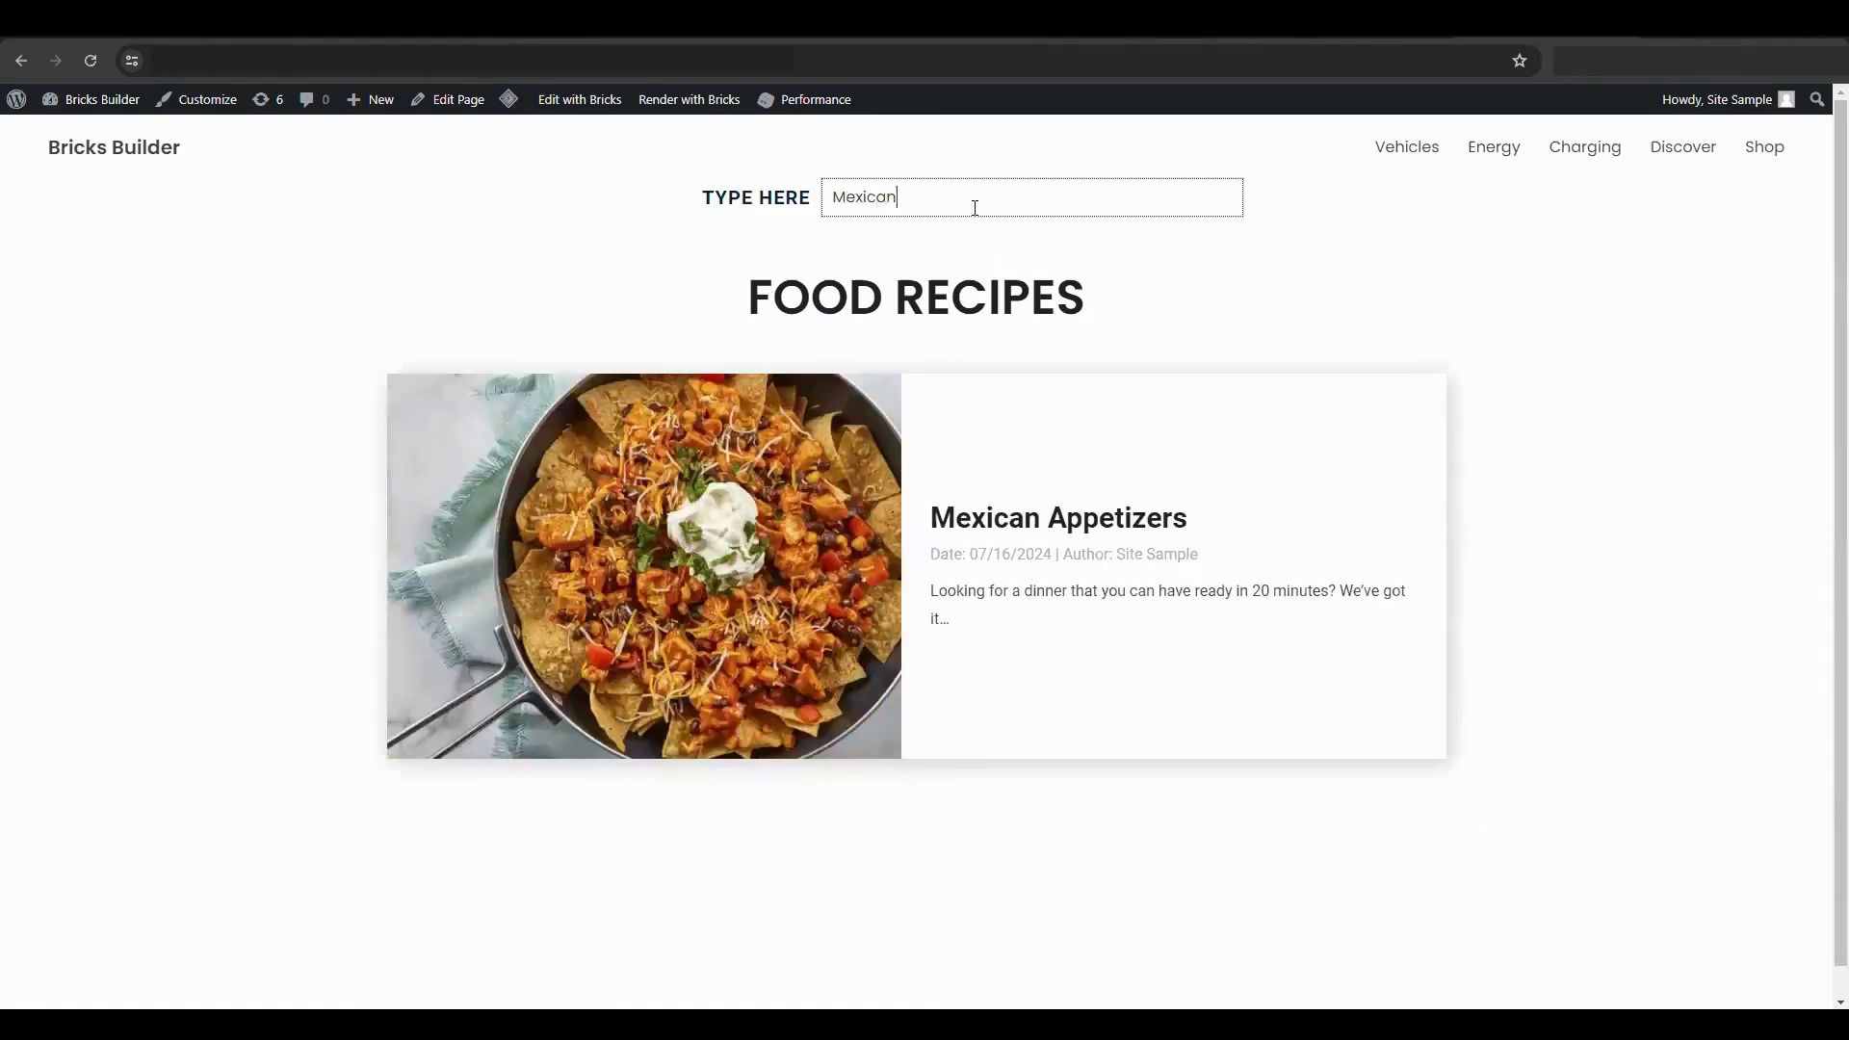
{"action": "key", "text": "ctrl+a"}
{"action": "key", "text": "BackSpace"}
- Search for 'Ro', then type and correct the search term to 'garlic'
{"action": "type", "text": "Ro"}
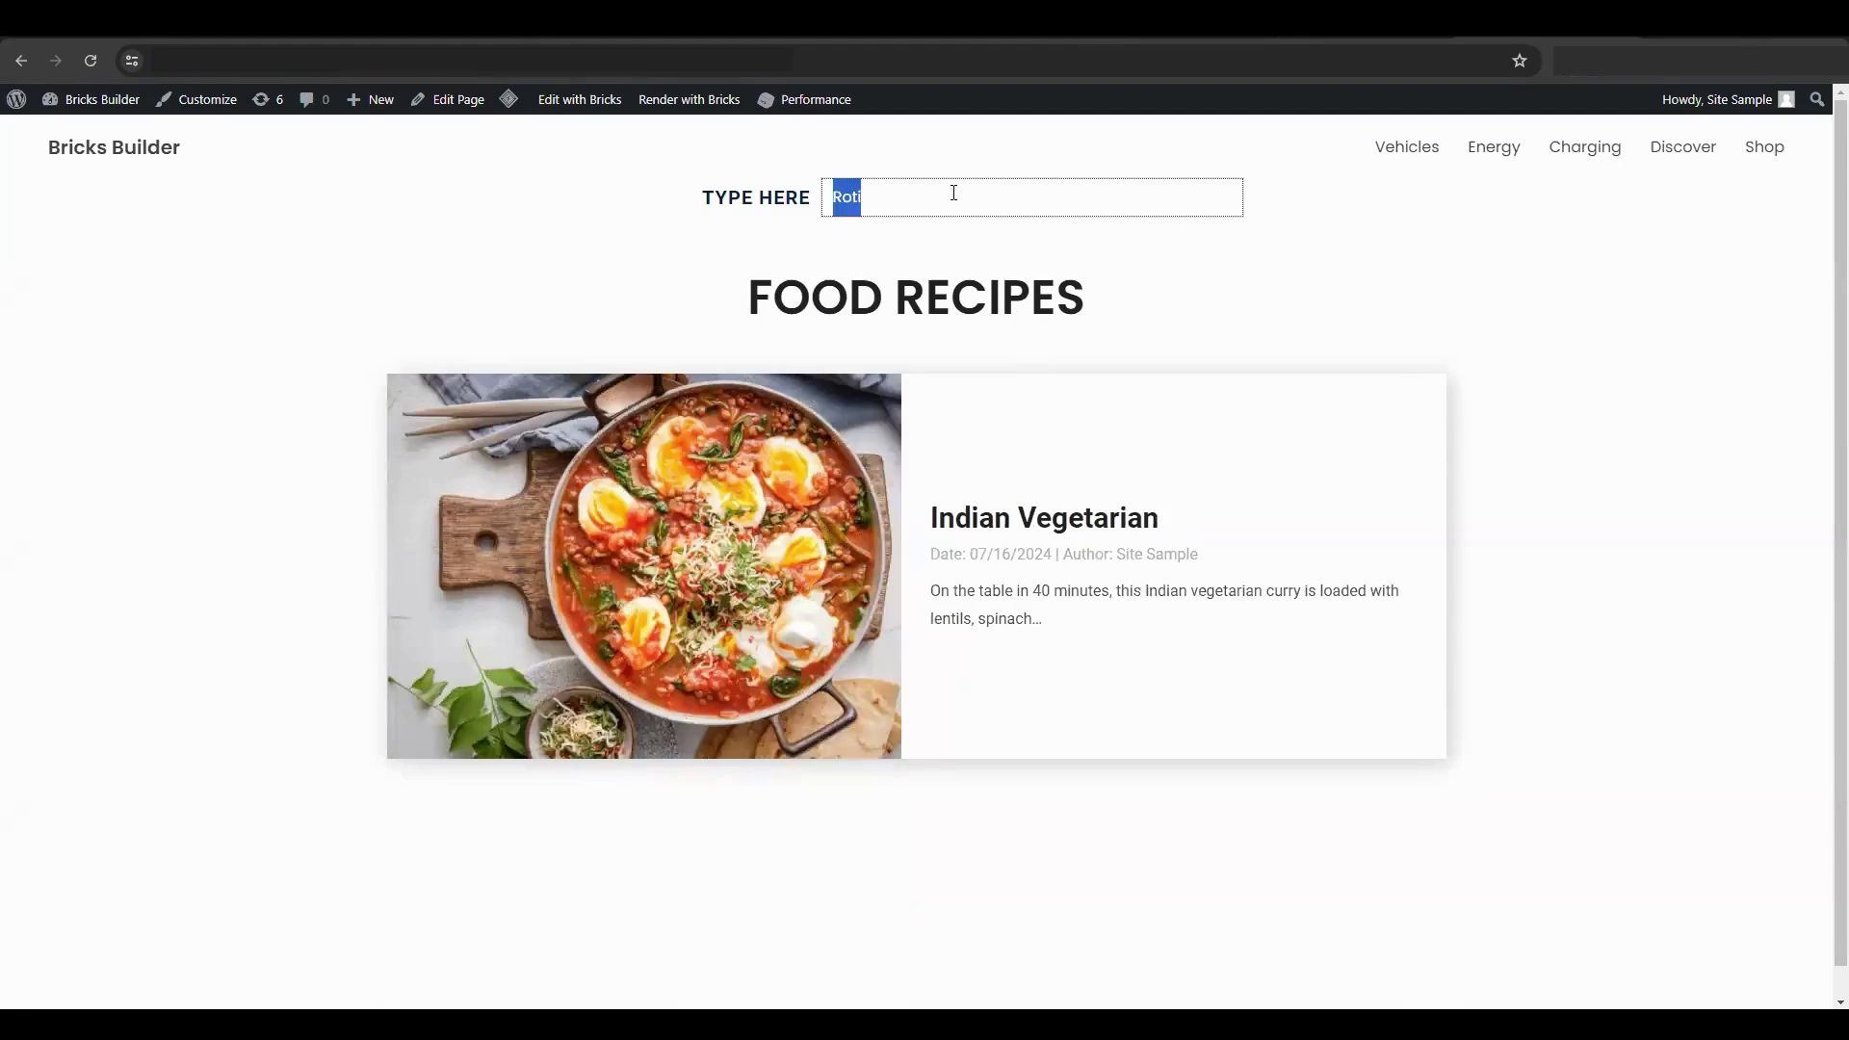
{"action": "key", "text": "BackSpace"}
{"action": "type", "text": "gralic"}
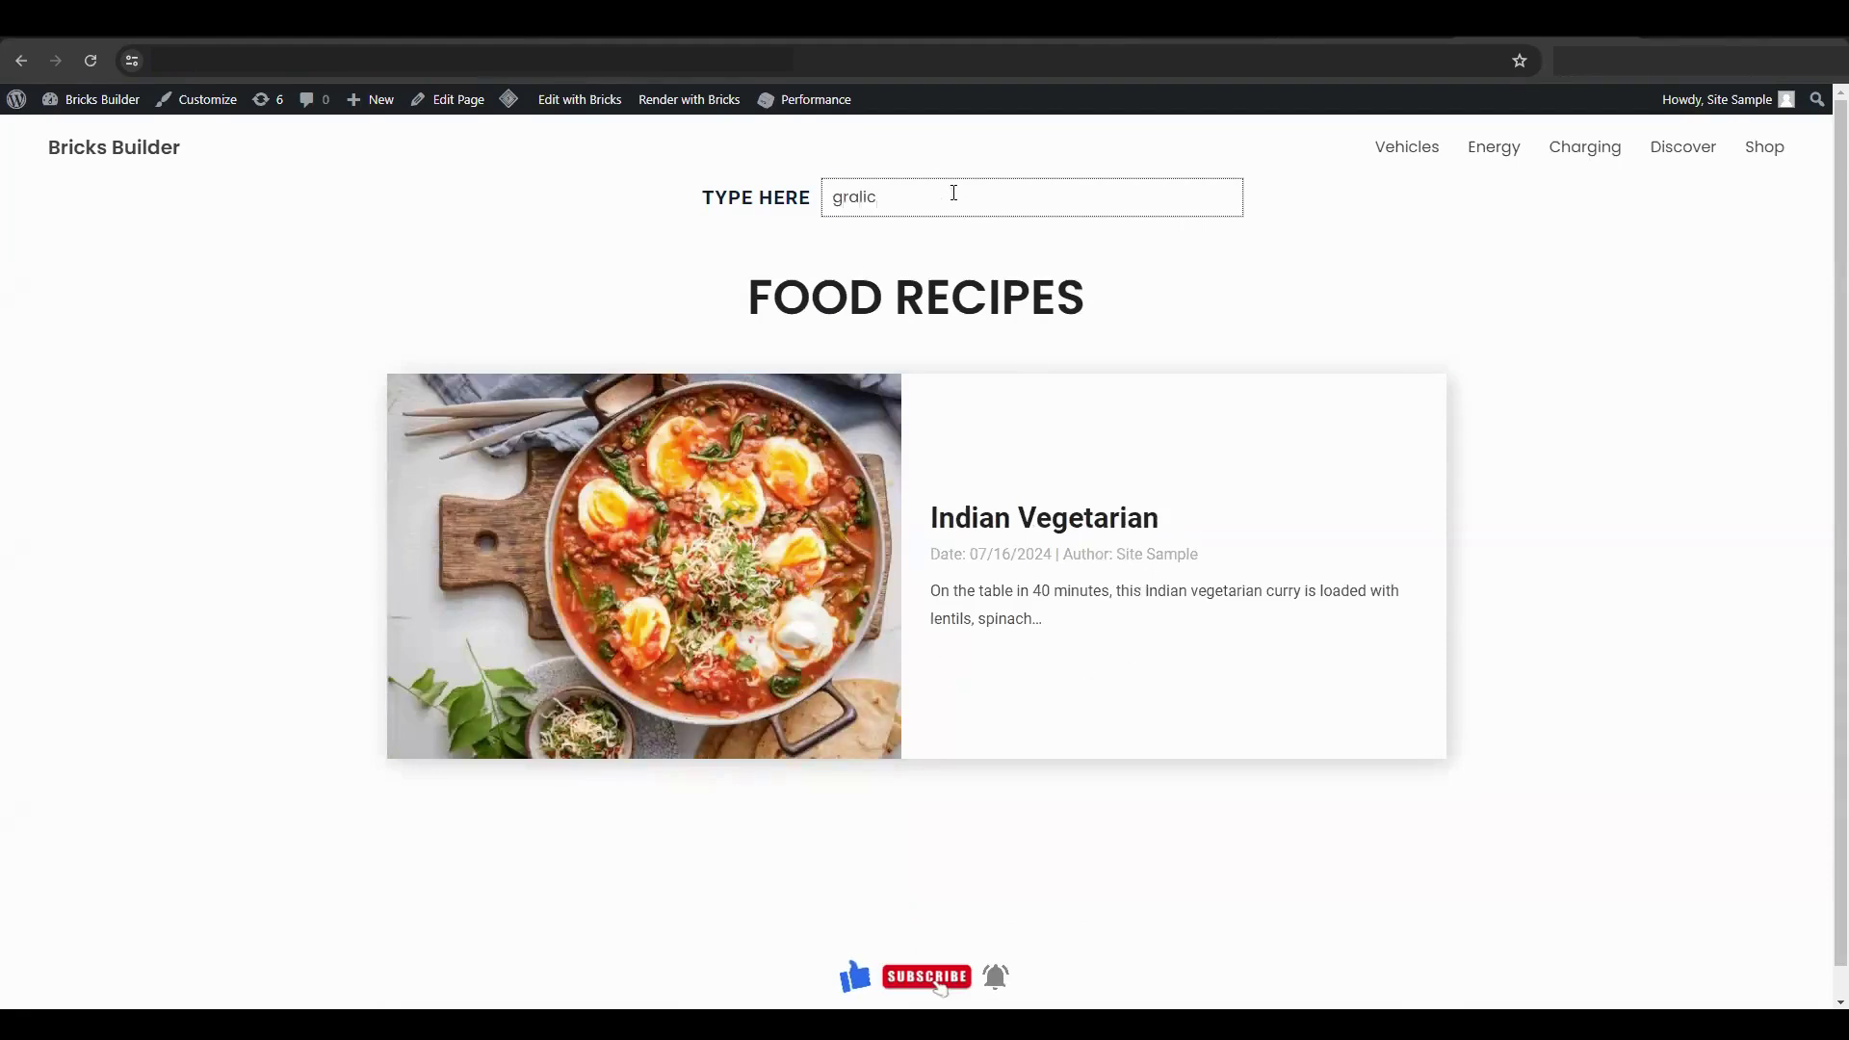
{"action": "key", "text": "BackSpace"}
{"action": "key", "text": "BackSpace"}
{"action": "key", "text": "BackSpace"}
{"action": "key", "text": "BackSpace"}
{"action": "type", "text": "ar"}
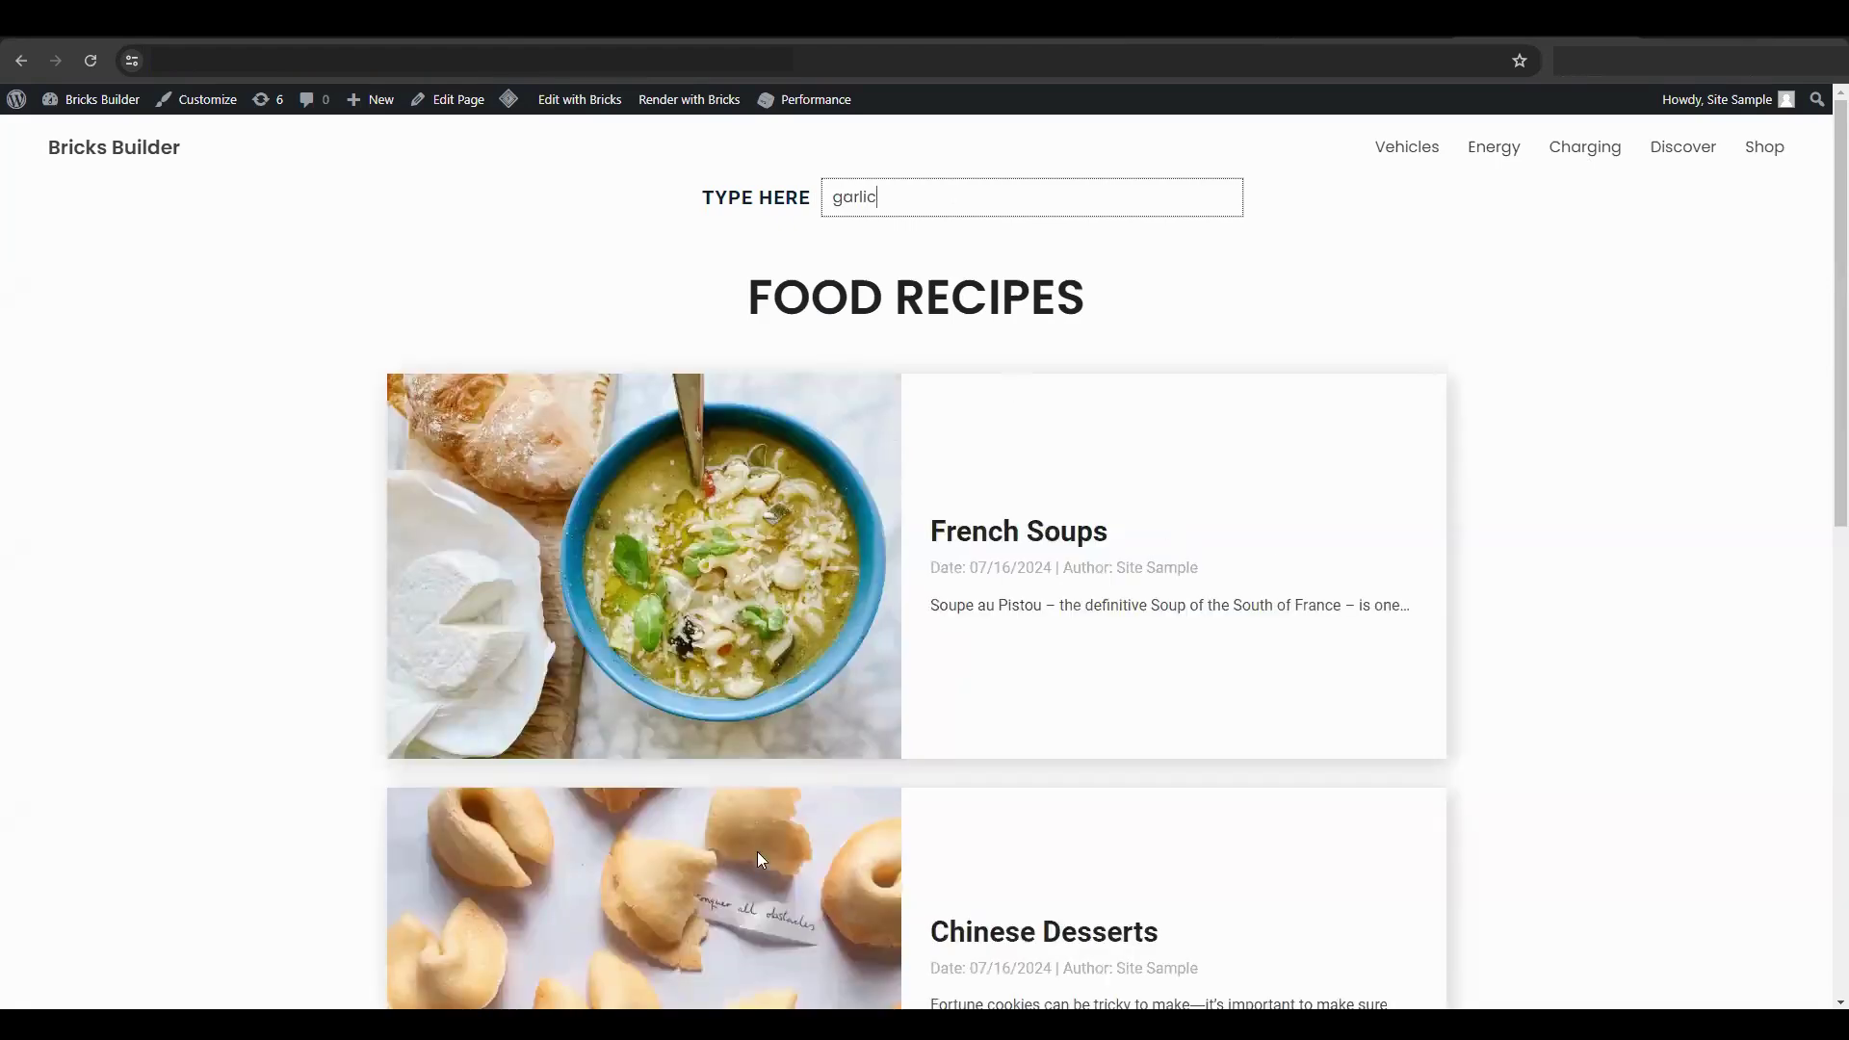
{"action": "scroll", "coordinate": [1179, 598], "scroll_direction": "down", "scroll_amount": 3}
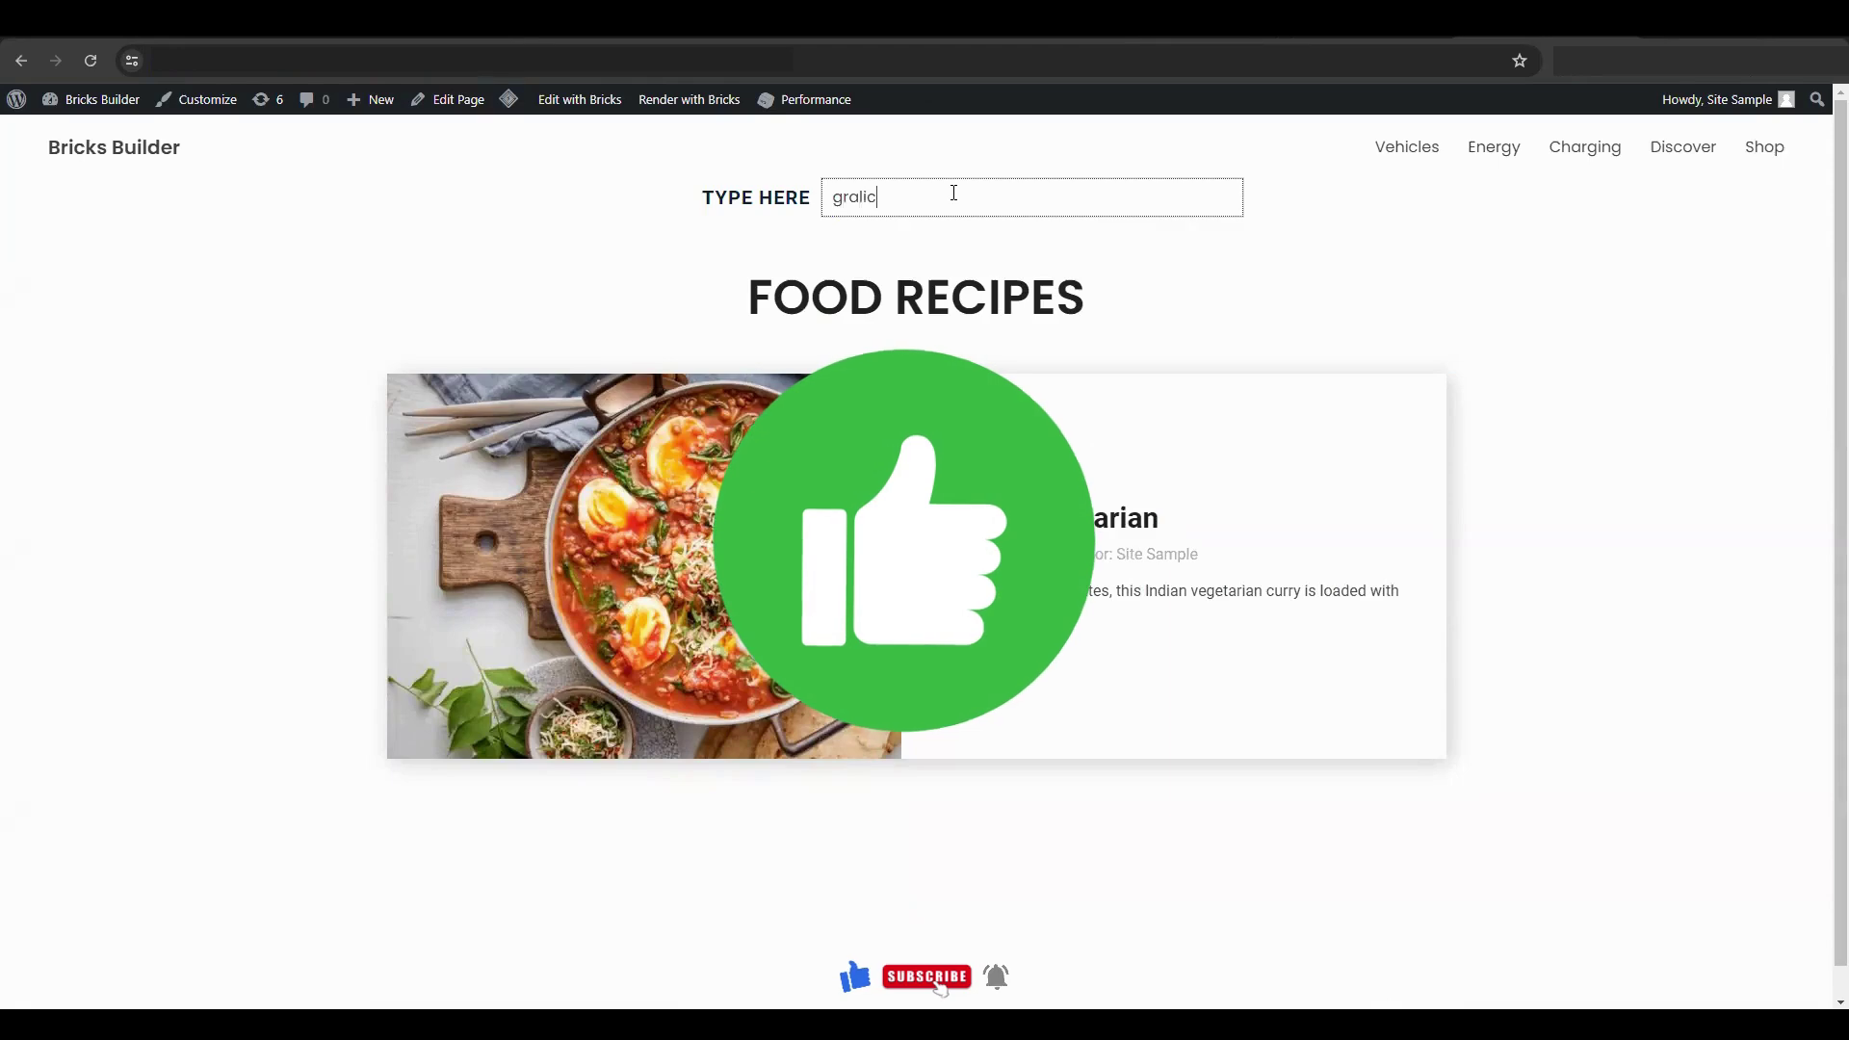
{"action": "key", "text": "BackSpace"}
{"action": "key", "text": "BackSpace"}
{"action": "key", "text": "BackSpace"}
{"action": "key", "text": "BackSpace"}
{"action": "key", "text": "BackSpace"}
{"action": "type", "text": "ar"}
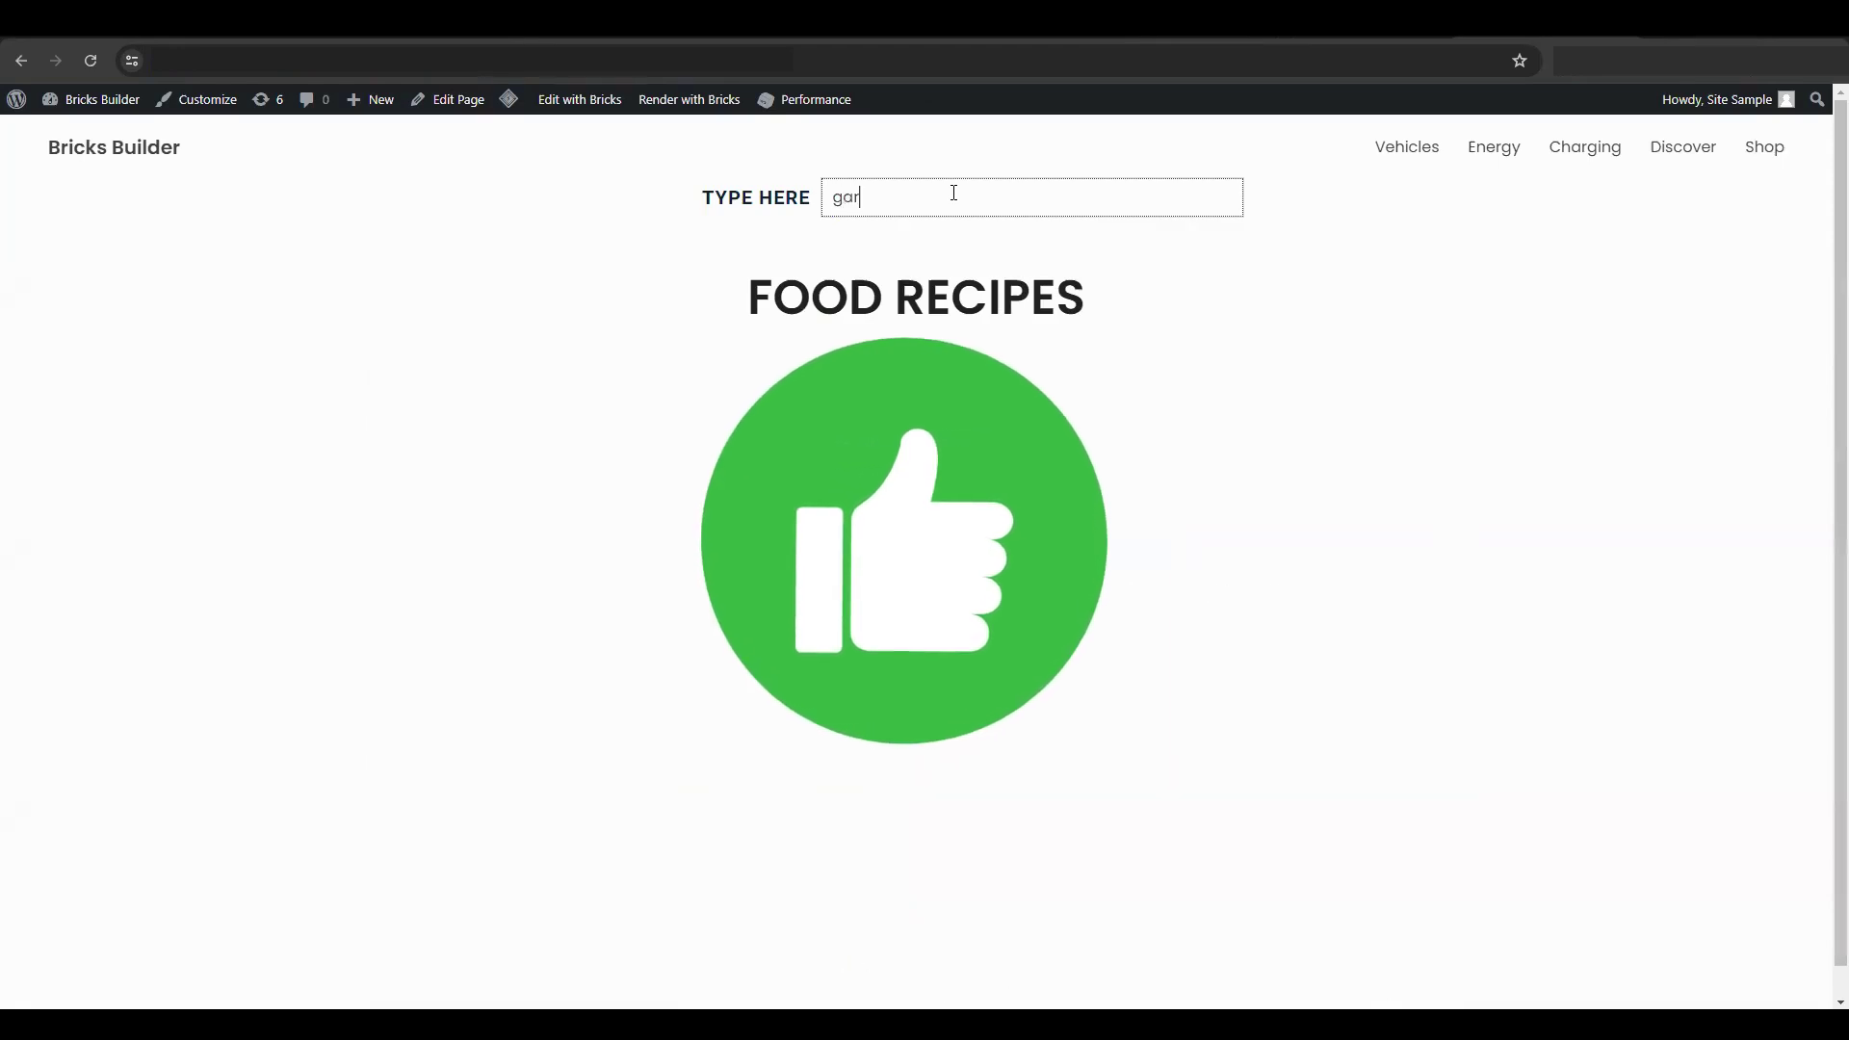
{"action": "type", "text": "lic"}
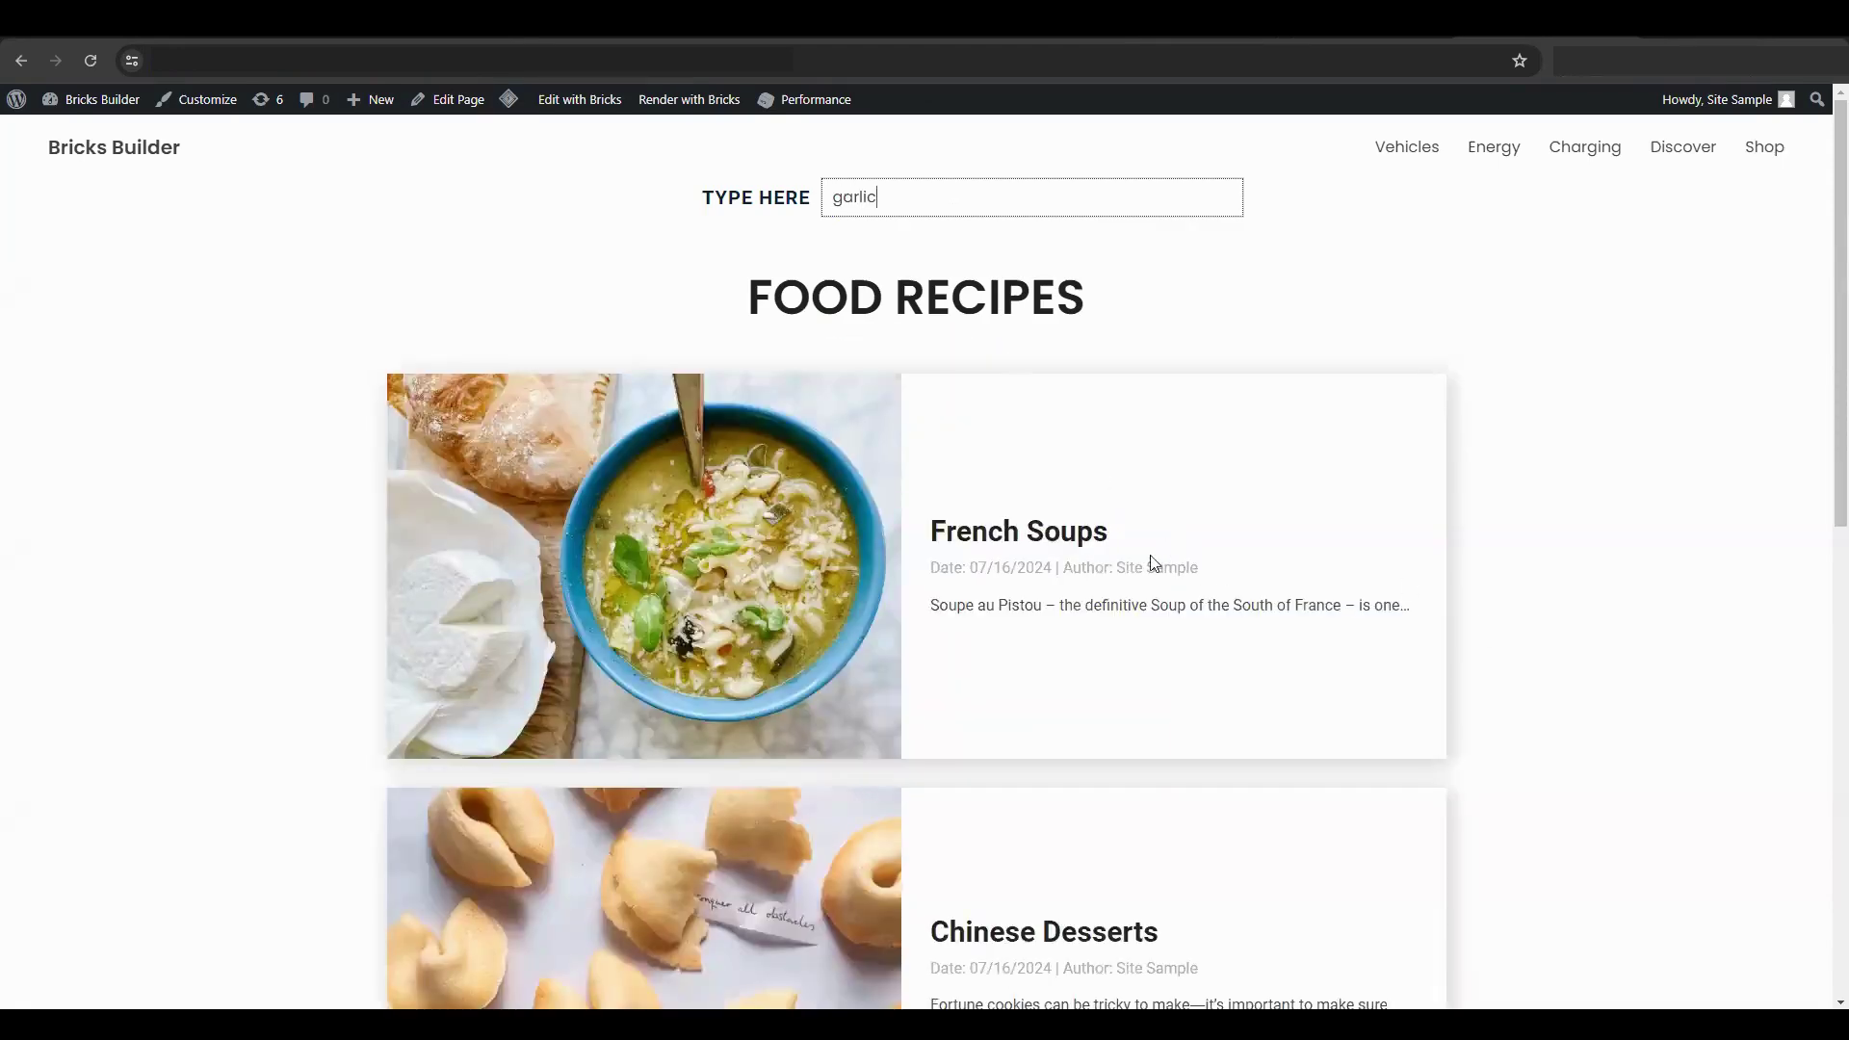